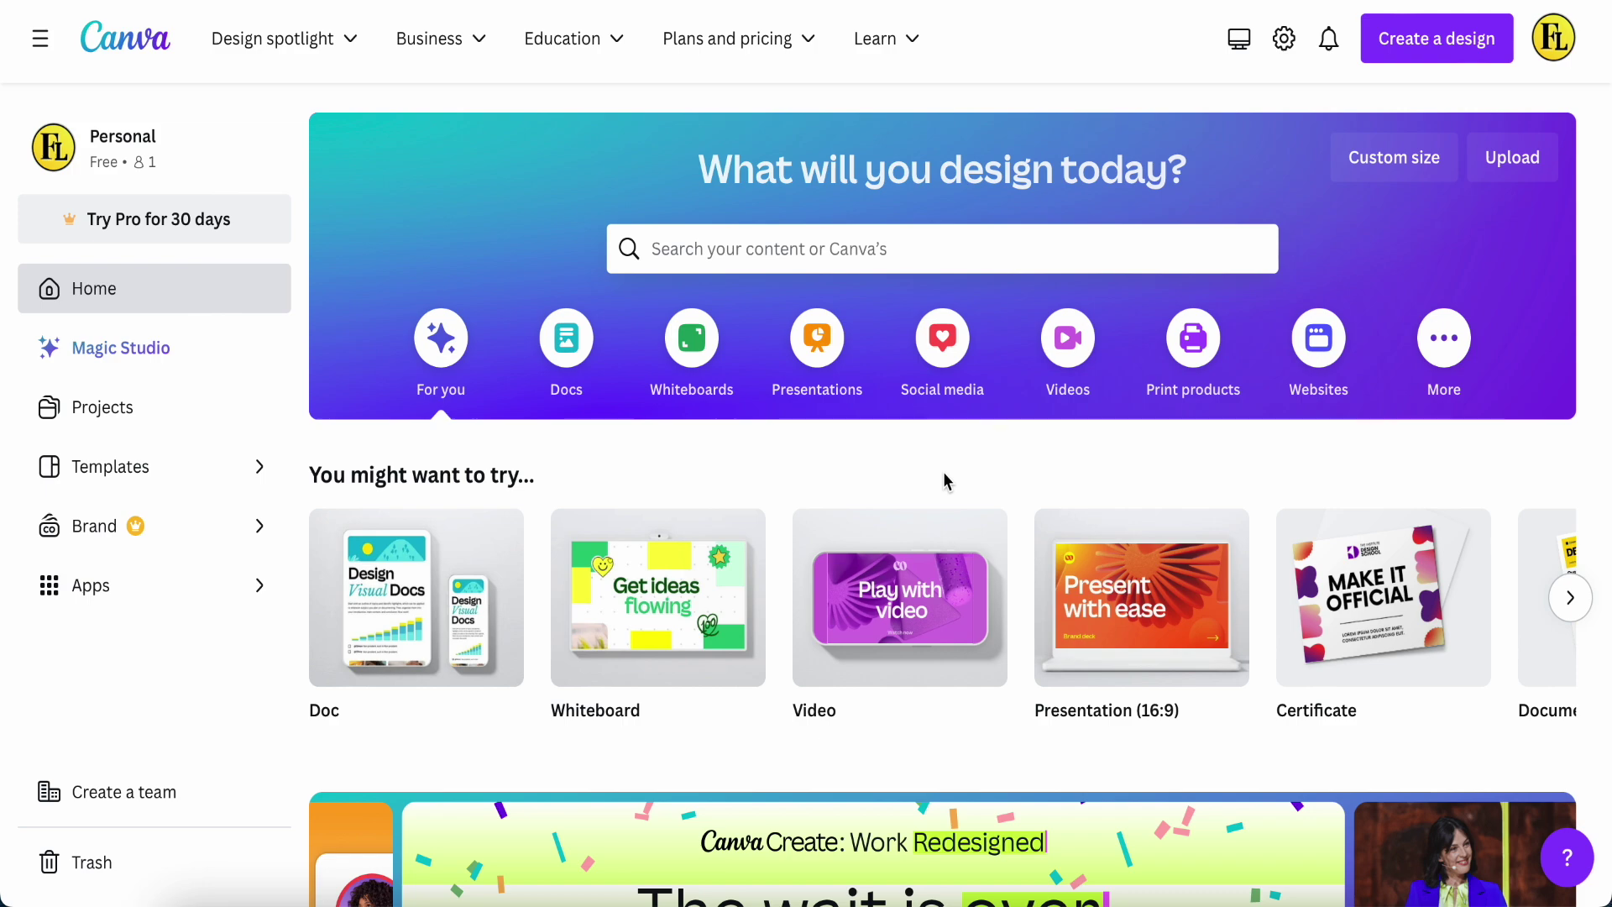
# Step: Create a blank video design and set the recently used Island Beach Paradise photo as the page background
pyautogui.click(909, 630)
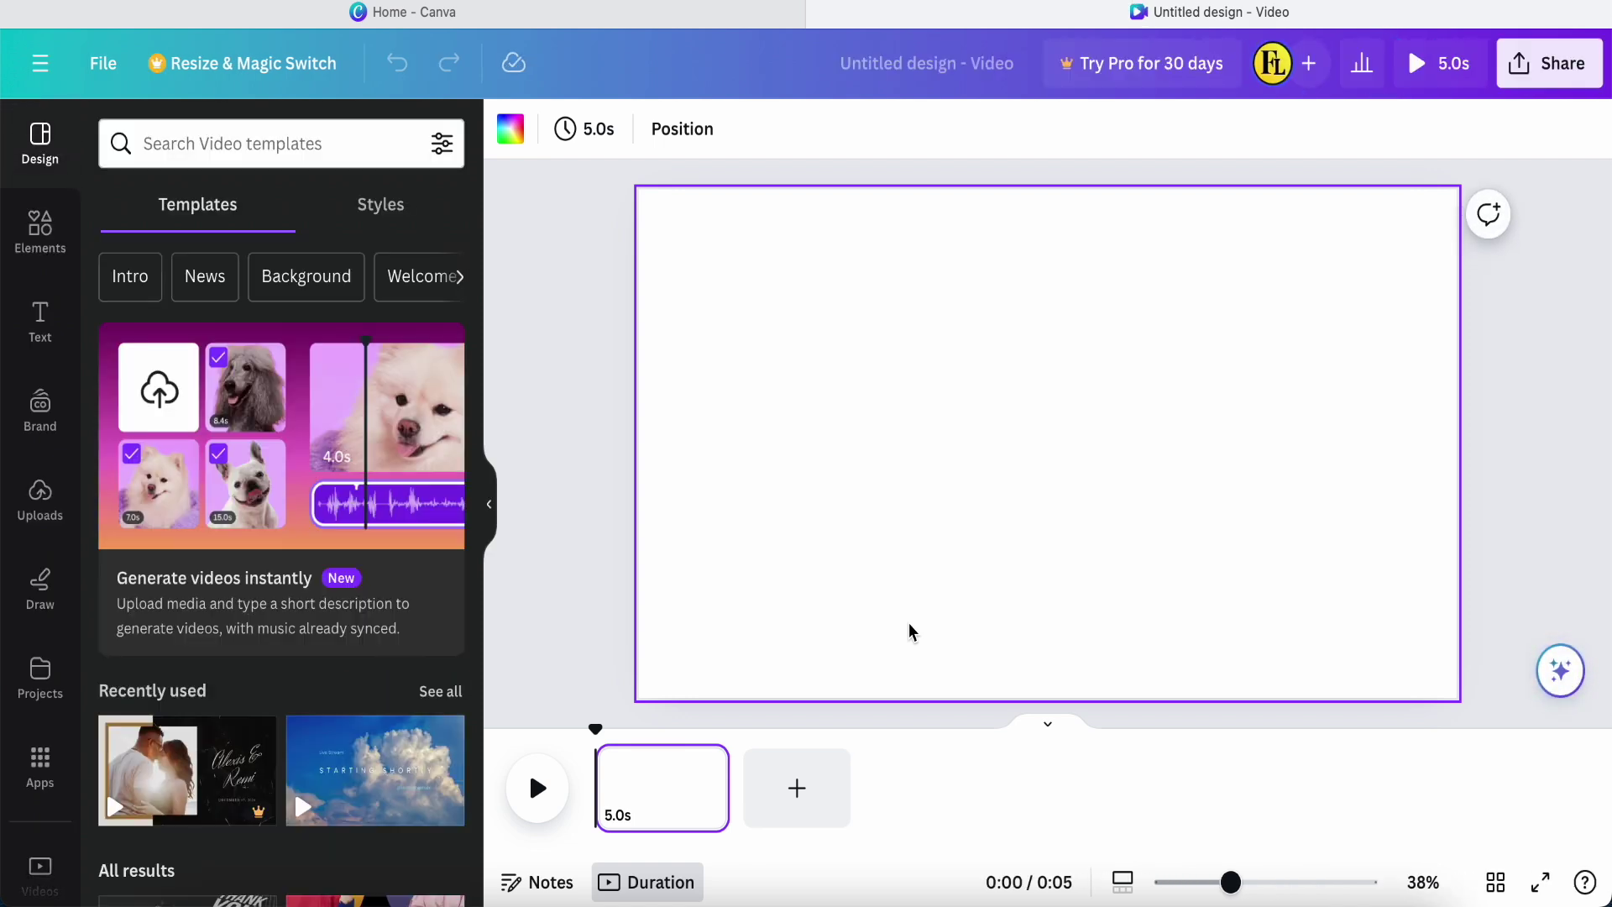
pyautogui.click(605, 454)
pyautogui.click(40, 228)
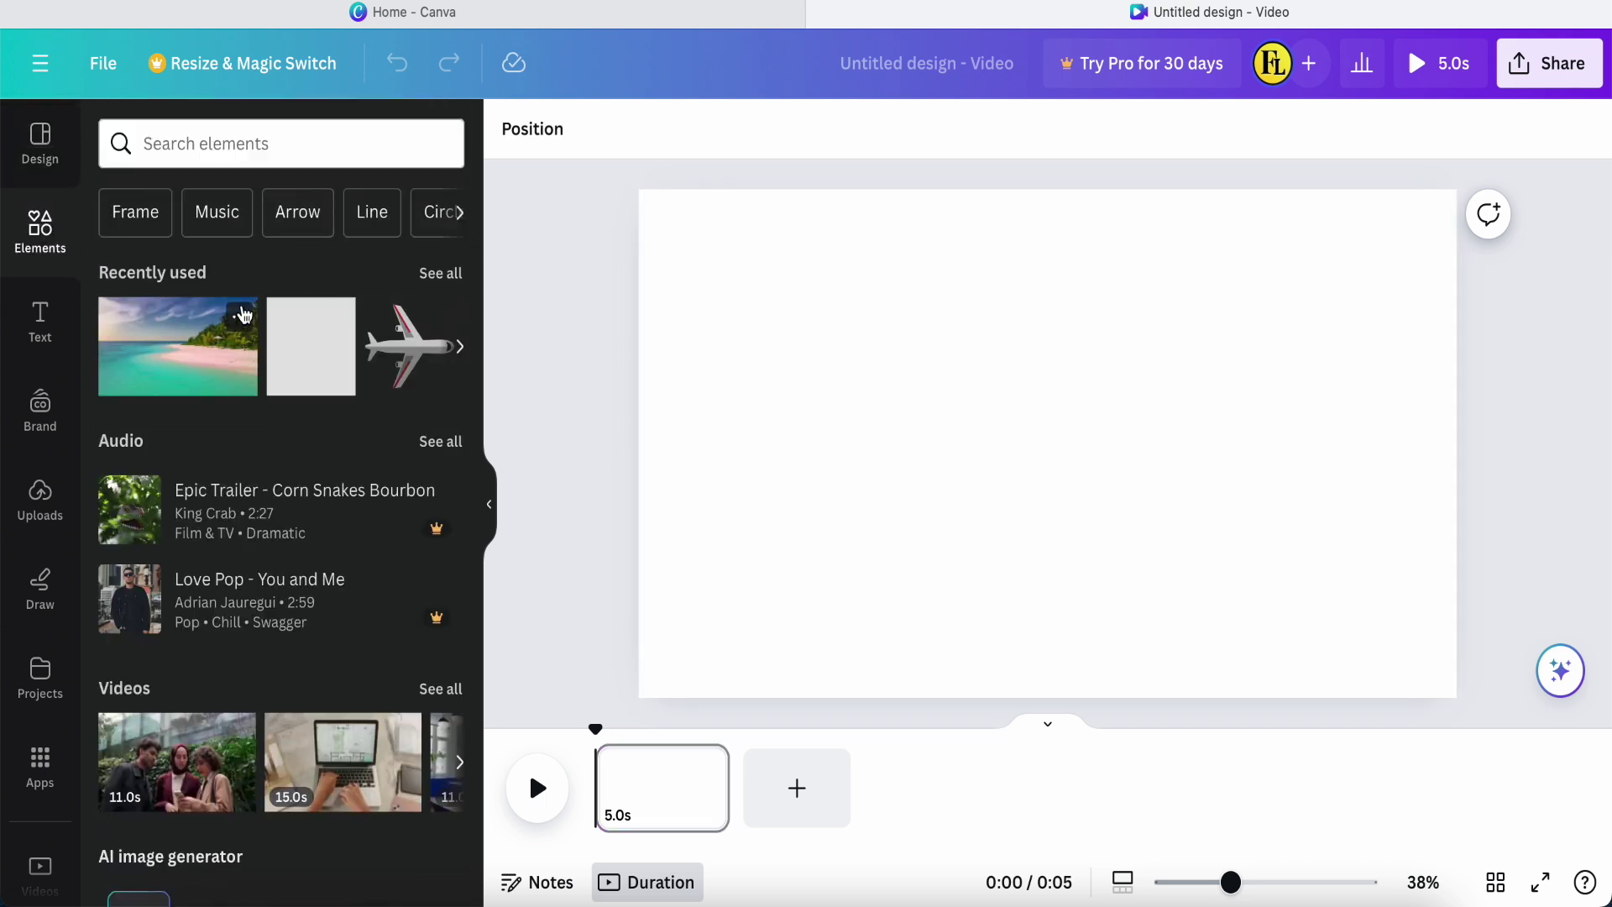
pyautogui.click(241, 319)
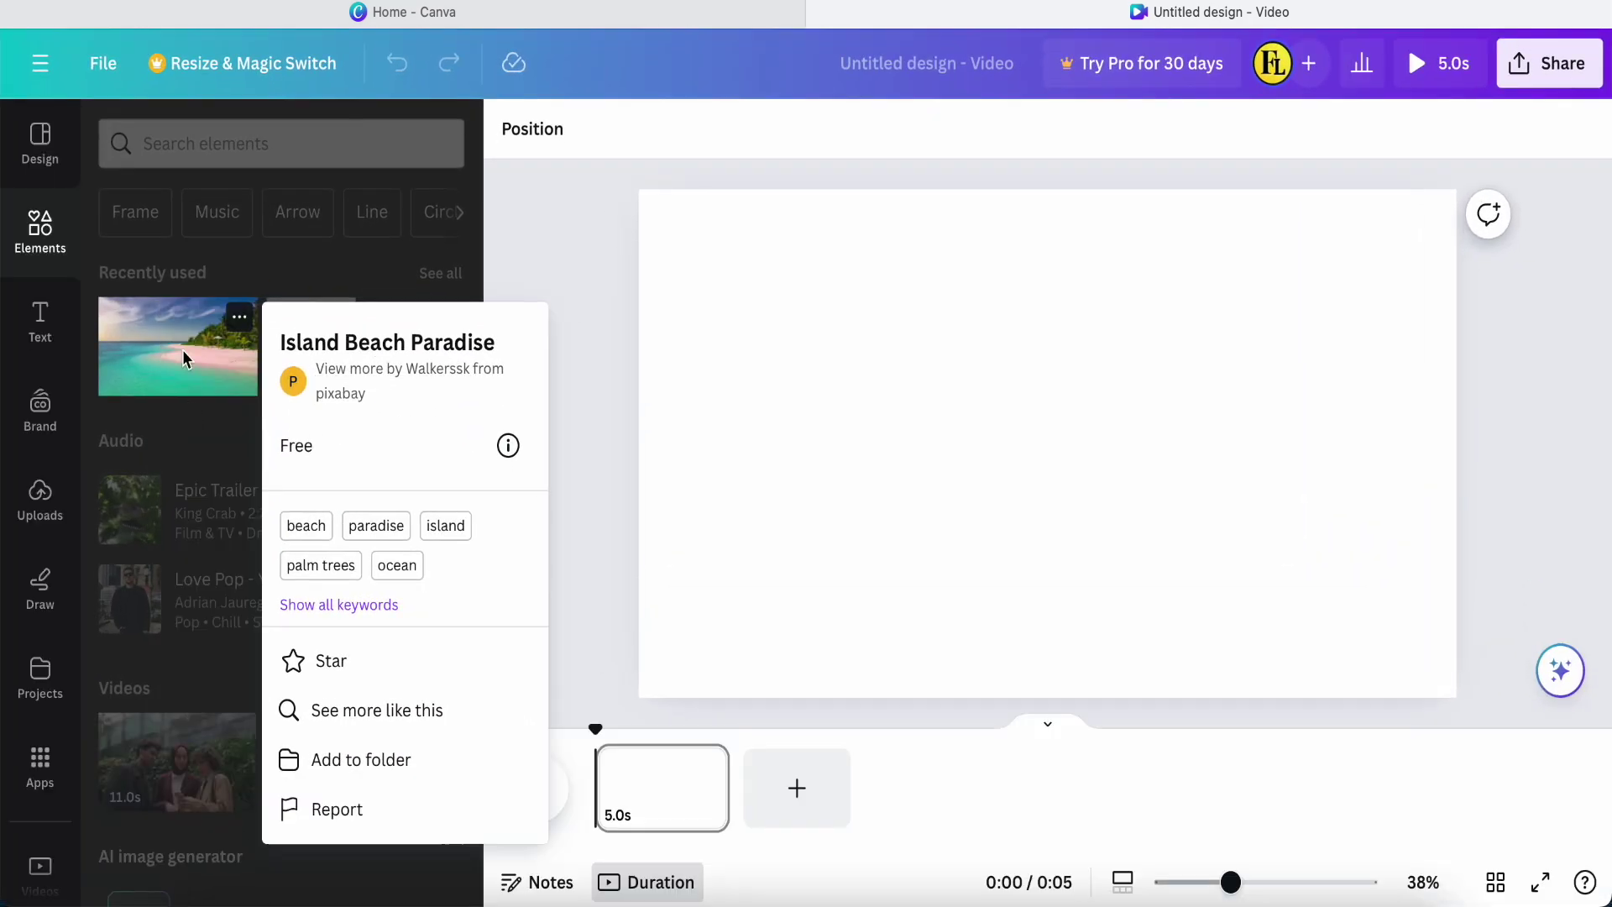
pyautogui.click(181, 348)
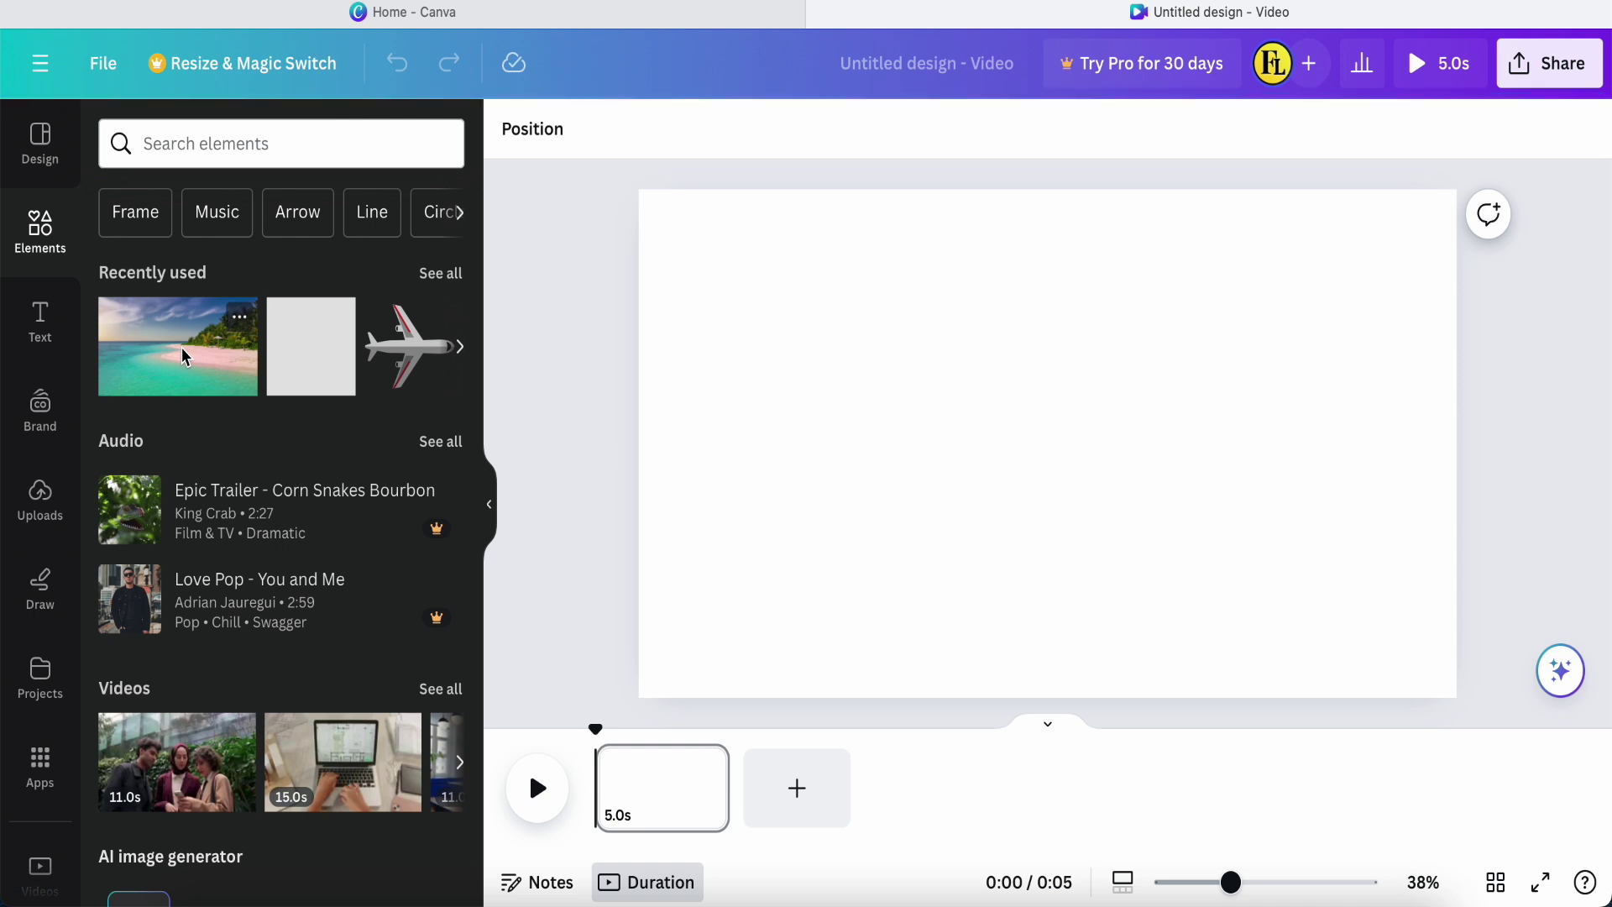
pyautogui.click(181, 347)
pyautogui.rightClick(999, 463)
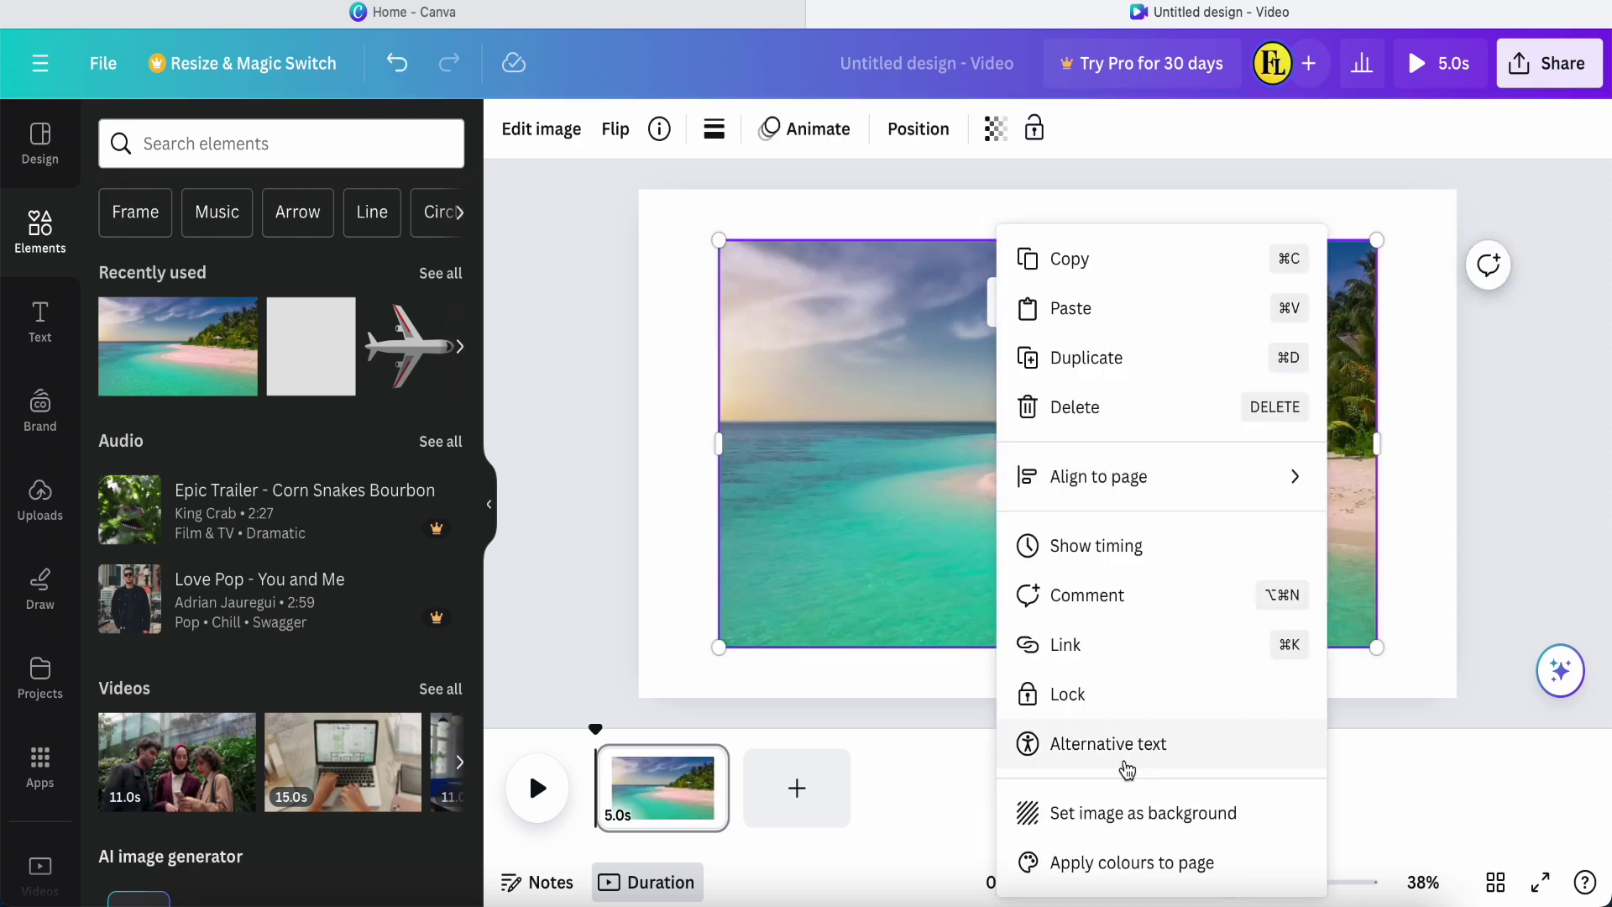
pyautogui.click(1114, 822)
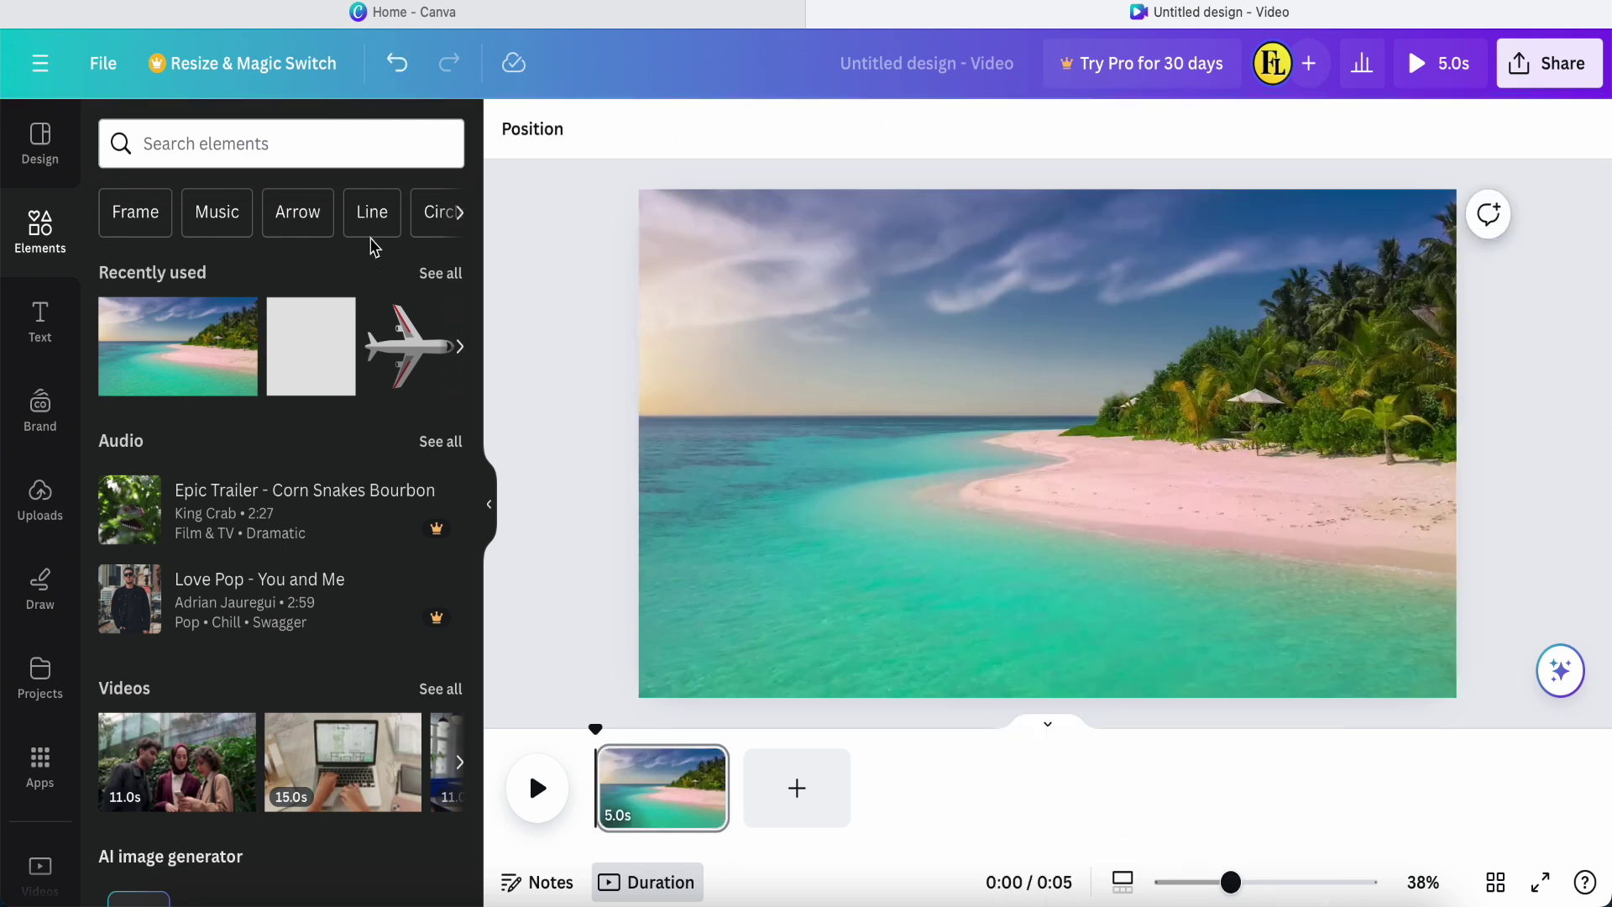
# Step: Add a default heading to the beach page and colour its text white
pyautogui.click(42, 319)
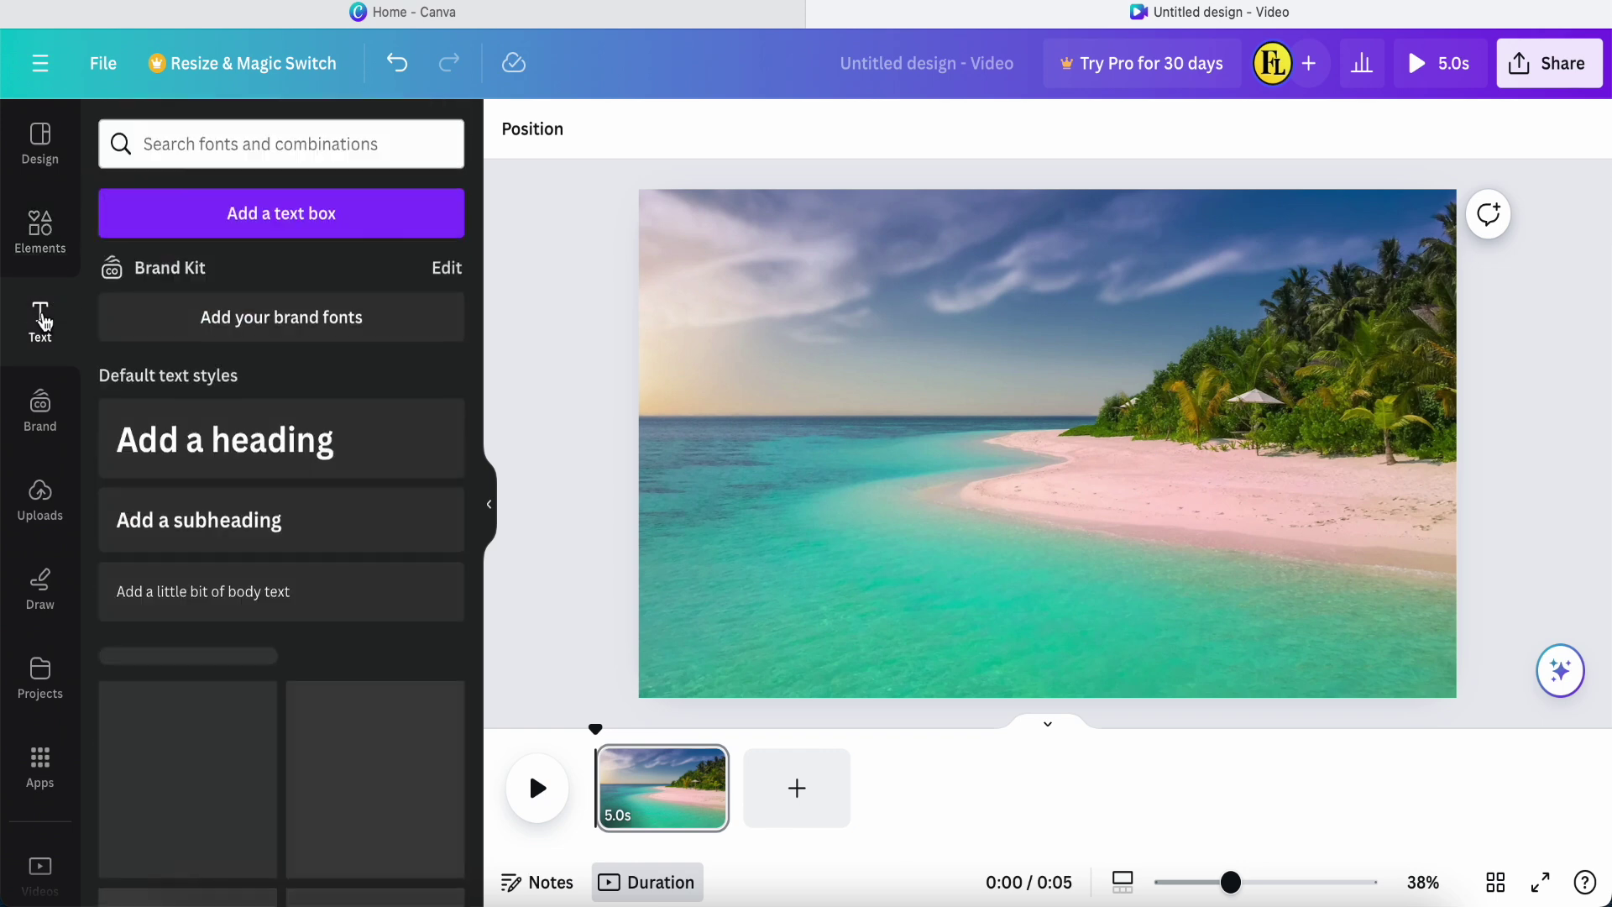
pyautogui.click(282, 433)
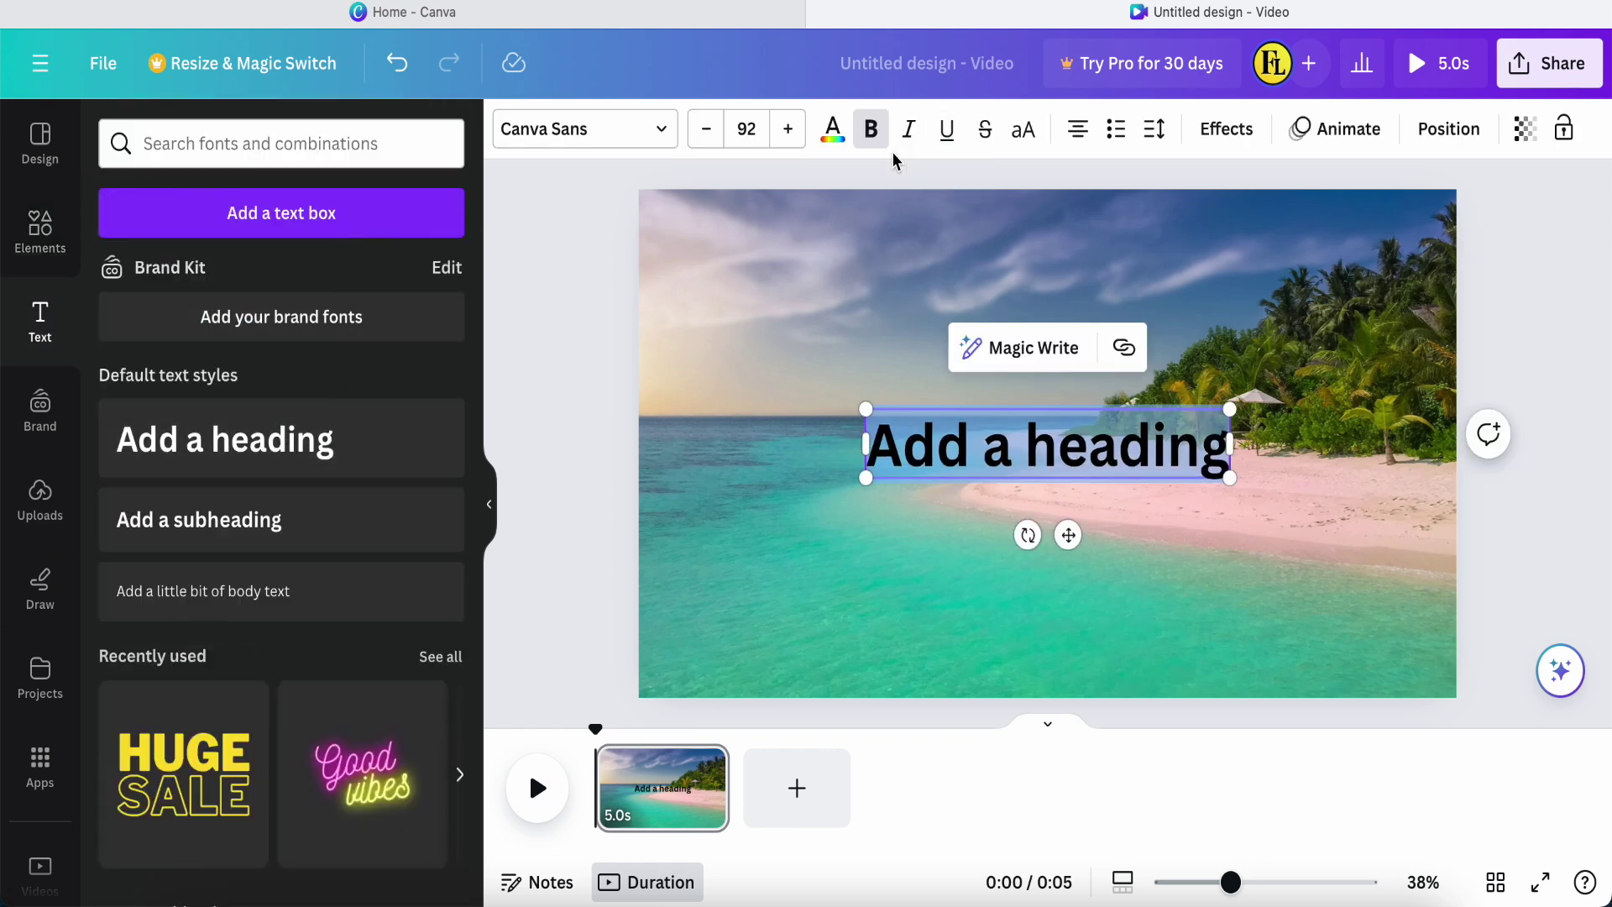
pyautogui.click(832, 135)
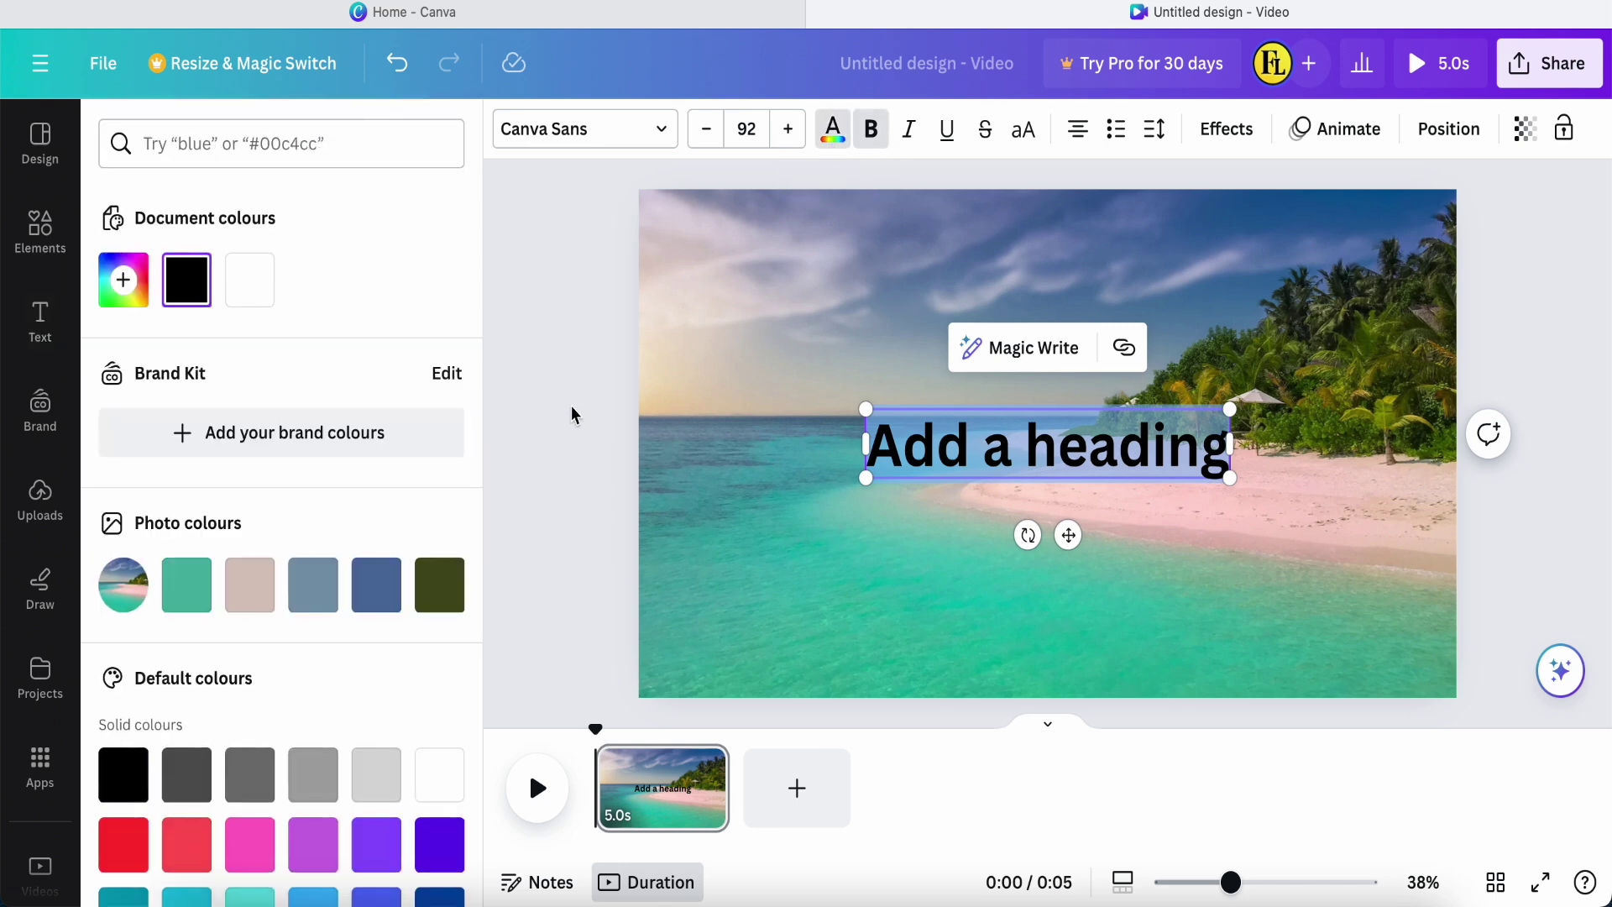
pyautogui.click(246, 292)
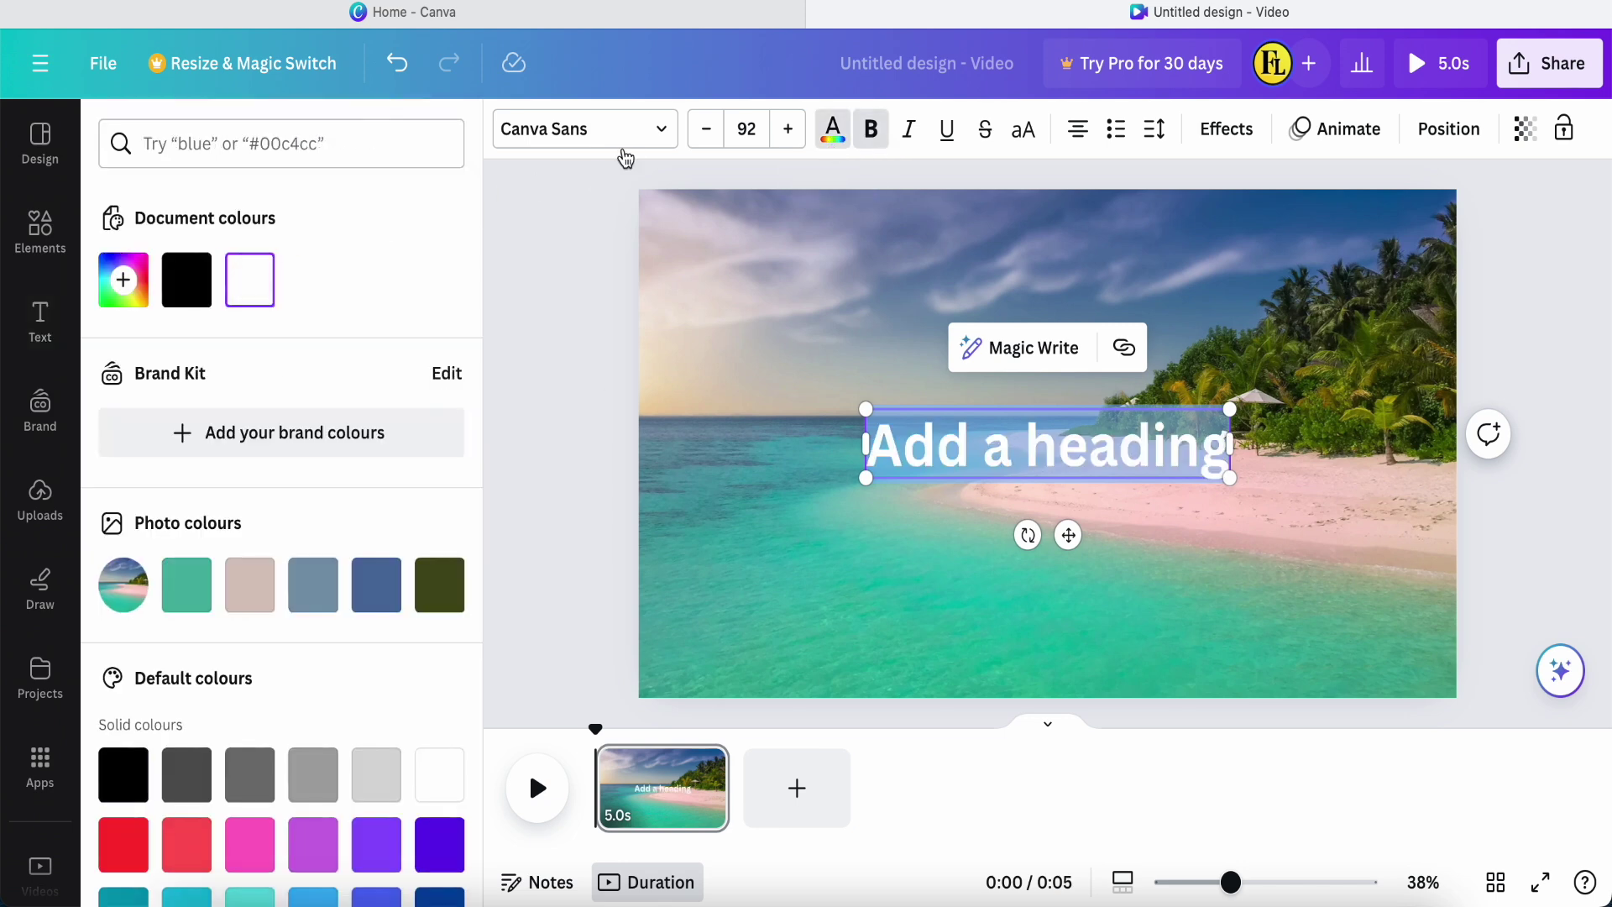
# Step: Set the heading's font to Anton from the recently used fonts
pyautogui.click(664, 134)
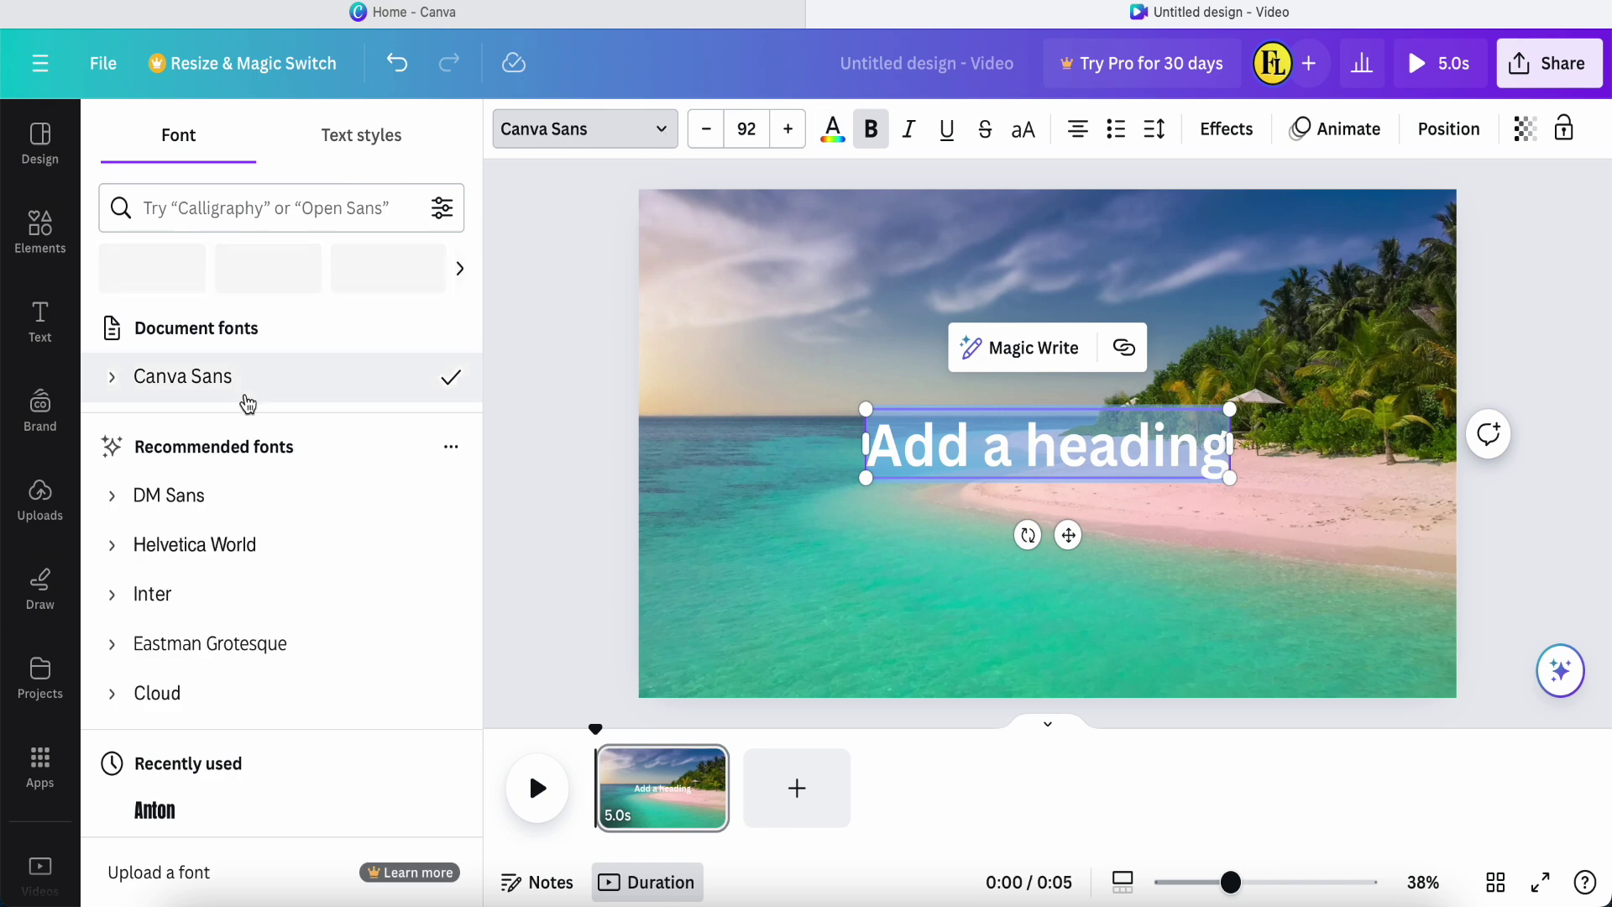
pyautogui.scroll(-2, 208, 546)
pyautogui.scroll(-3, 210, 555)
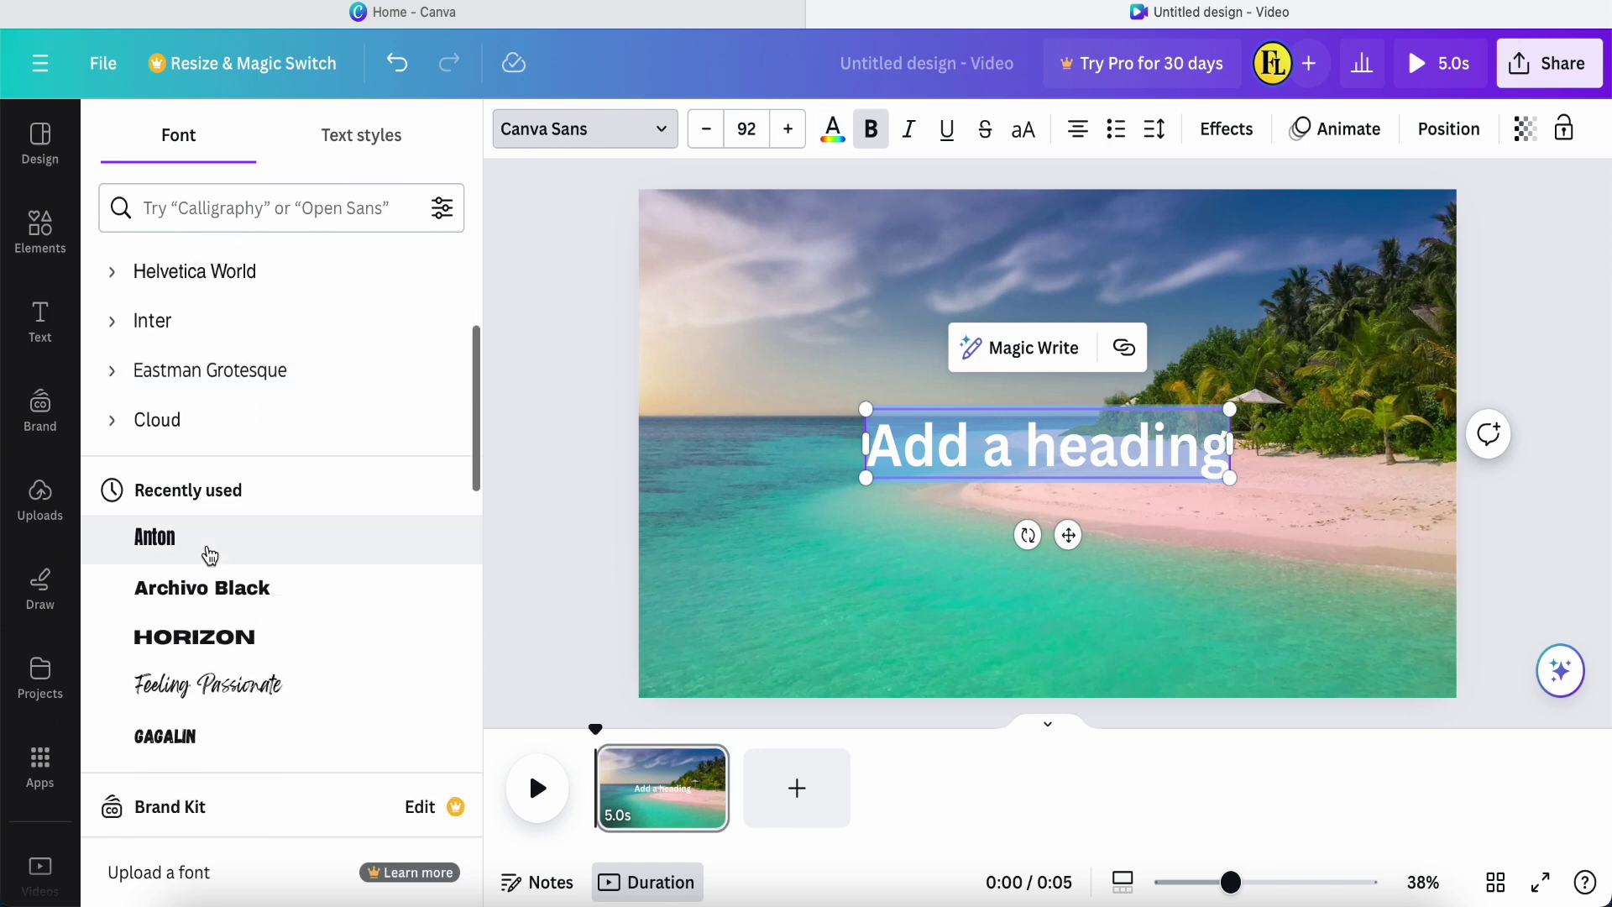
pyautogui.click(156, 538)
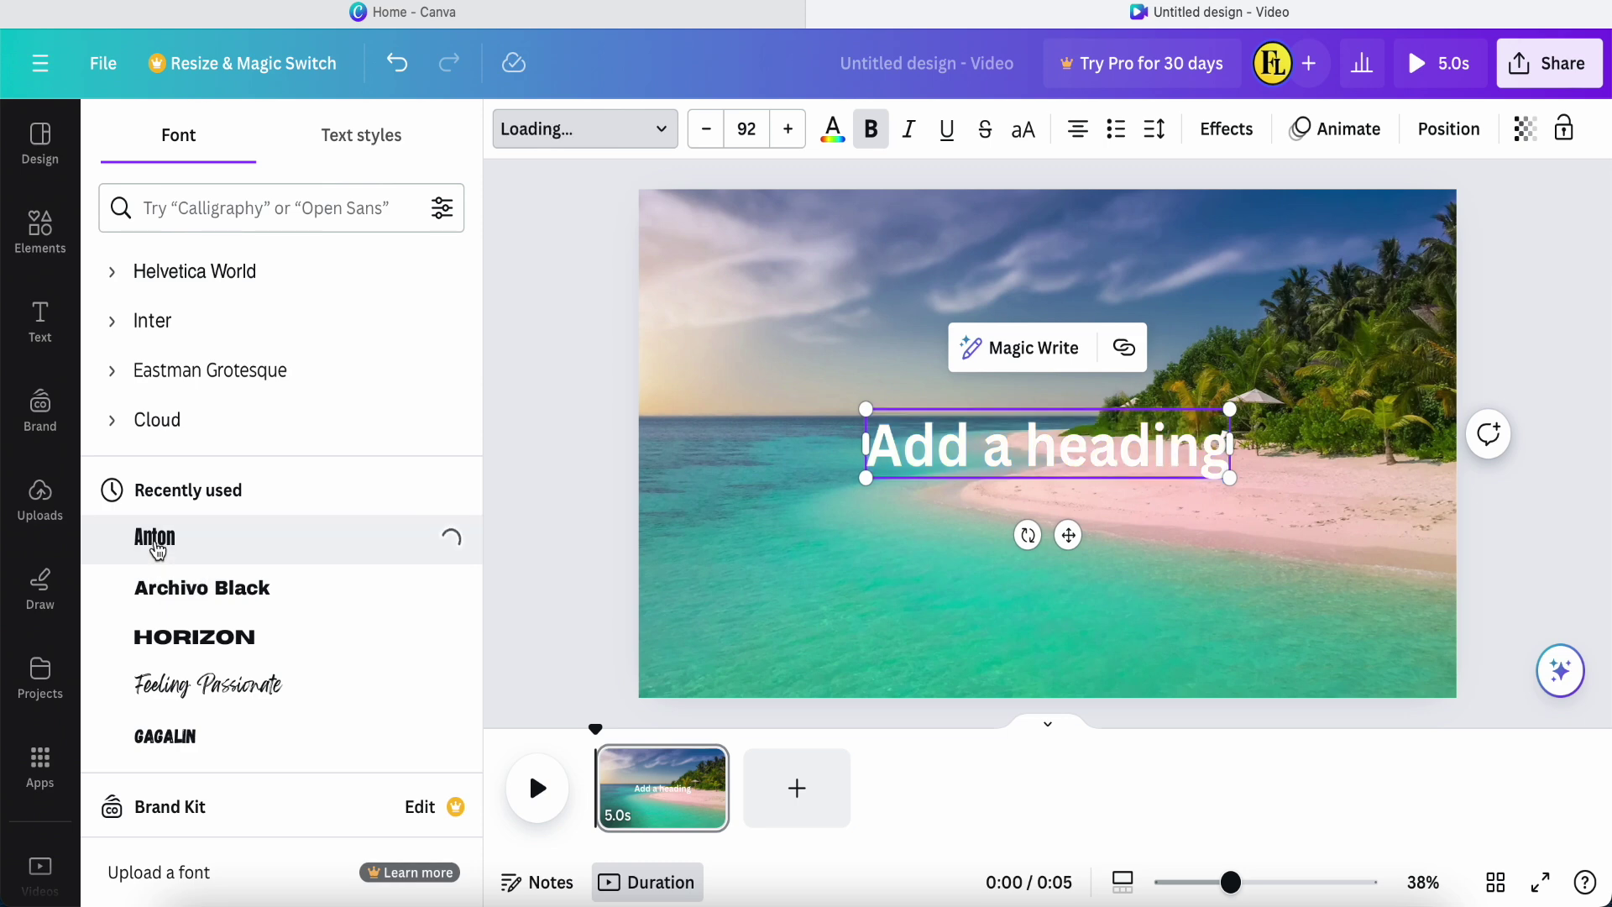
# Step: Replace the placeholder heading text with "PHUKET"
pyautogui.doubleClick(1171, 448)
pyautogui.press('BackSpace')
pyautogui.press('BackSpace')
pyautogui.press('BackSpace')
pyautogui.press('BackSpace')
pyautogui.press('BackSpace')
pyautogui.press('BackSpace')
pyautogui.press('BackSpace')
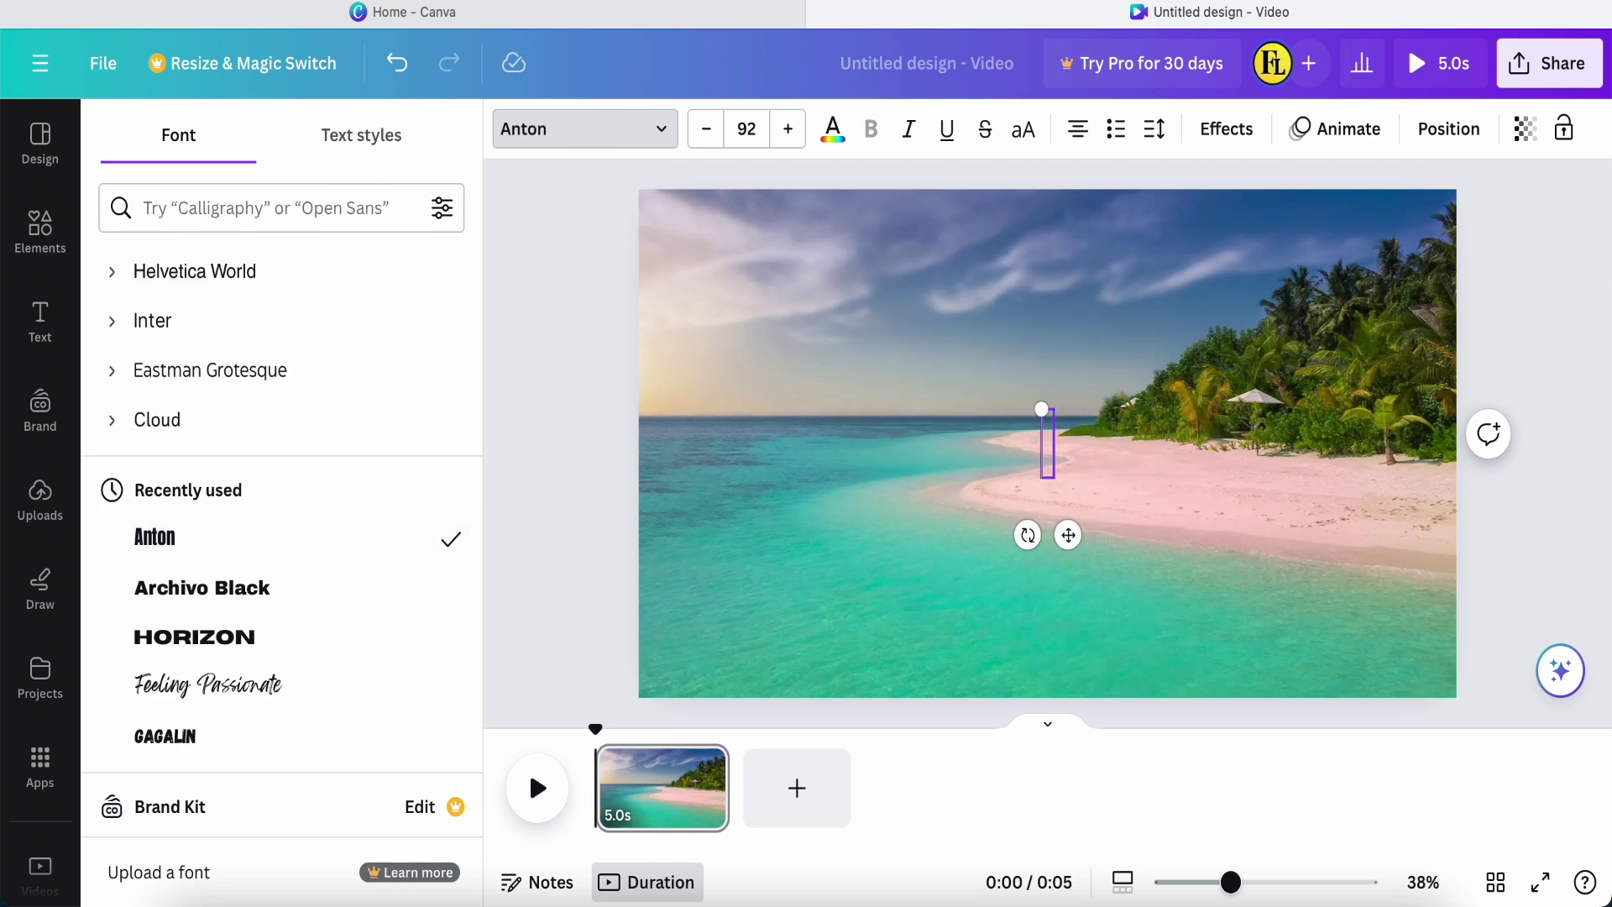
pyautogui.write('PHUKET')
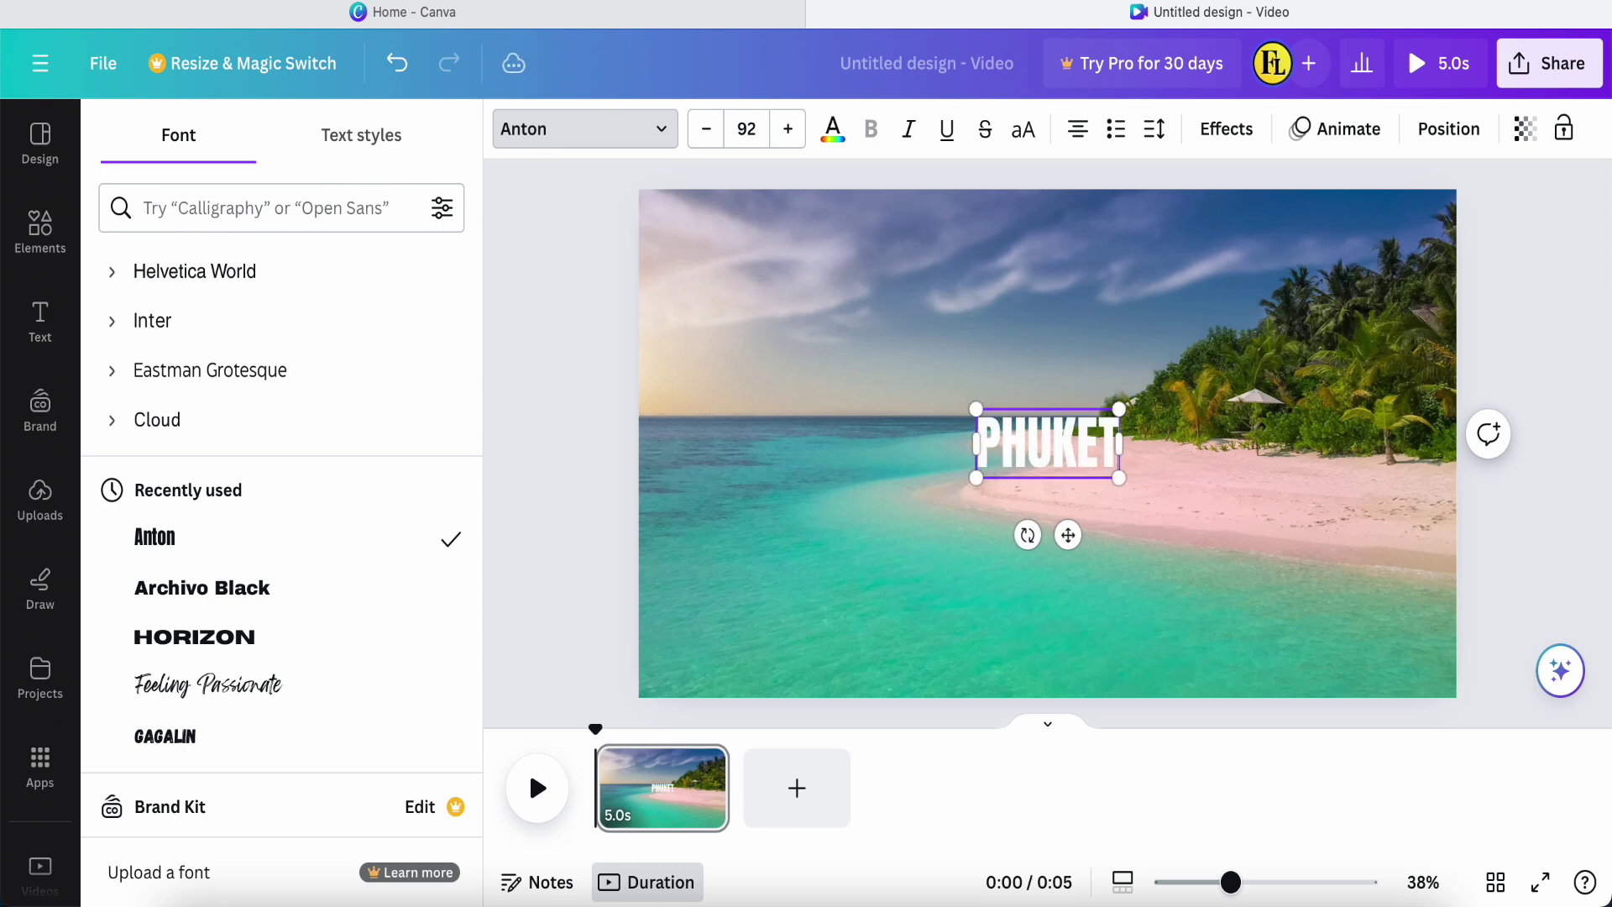
pyautogui.click(963, 464)
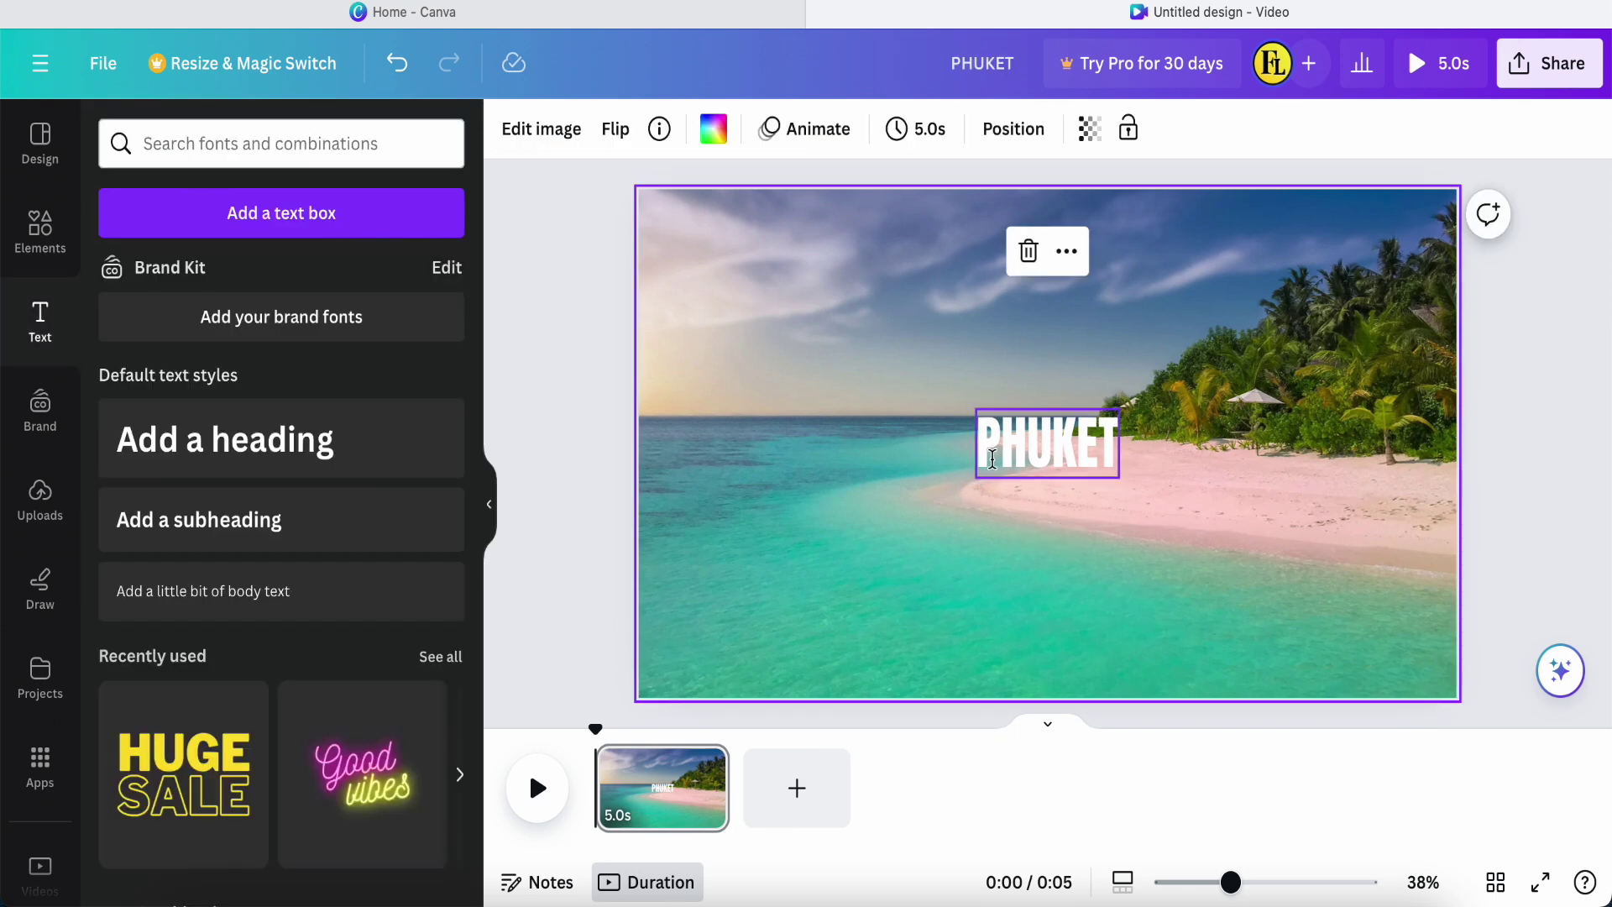
# Step: Enlarge the PHUKET heading to a font size of about 309 and centre it on the page
pyautogui.click(981, 466)
pyautogui.moveTo(977, 477); pyautogui.dragTo(697, 655)
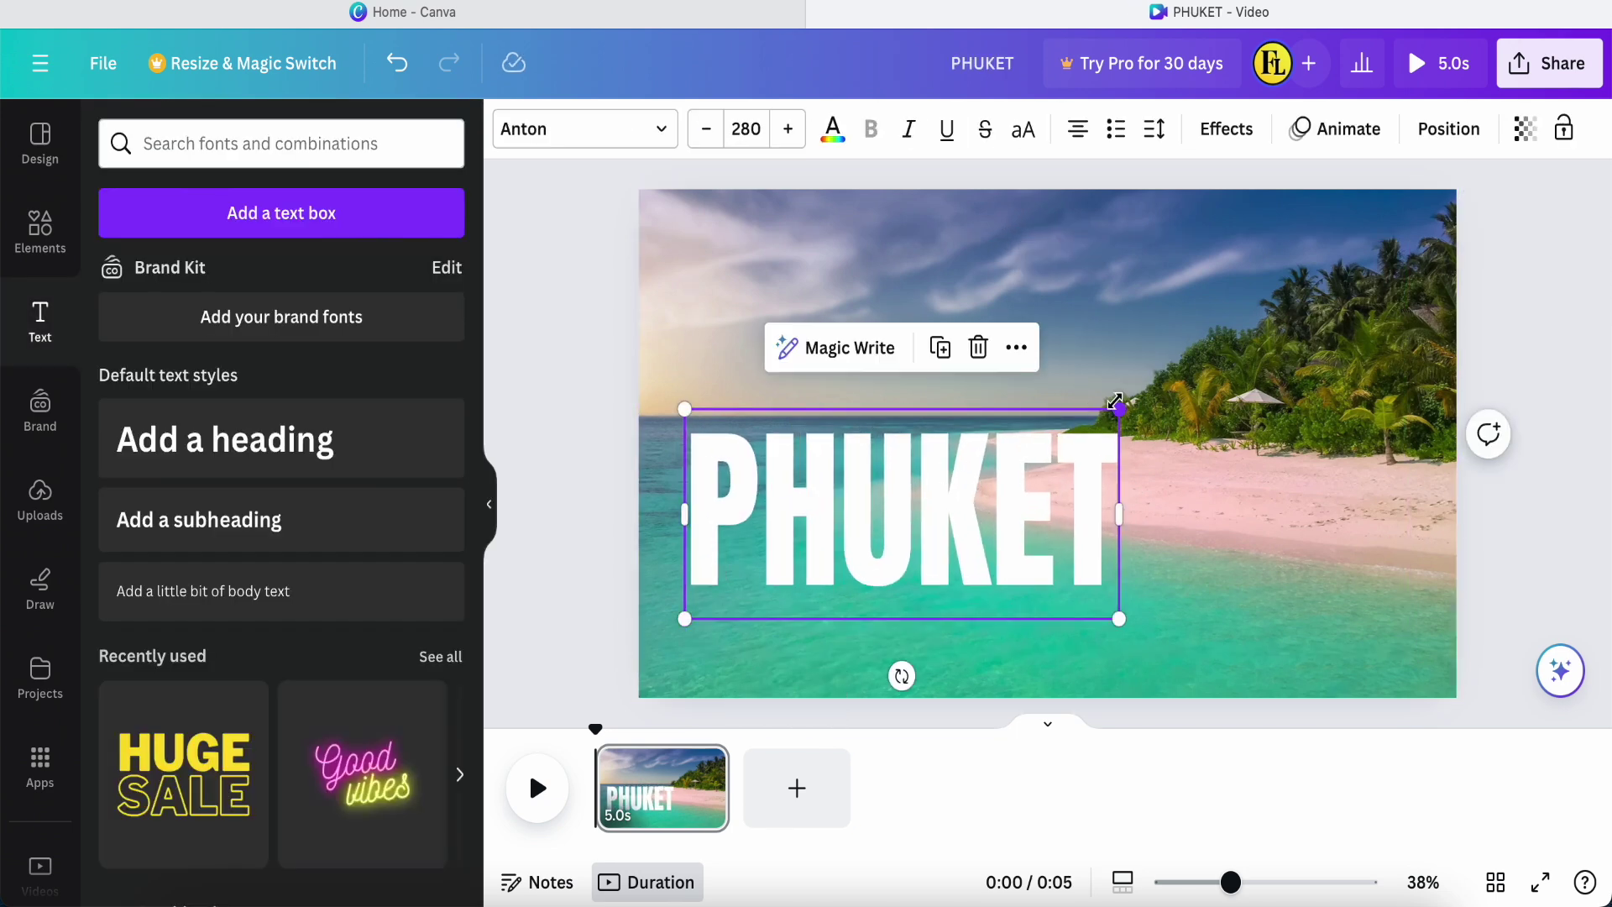
pyautogui.moveTo(1120, 406); pyautogui.dragTo(1164, 387)
pyautogui.click(1198, 503)
pyautogui.moveTo(979, 484); pyautogui.dragTo(1093, 429)
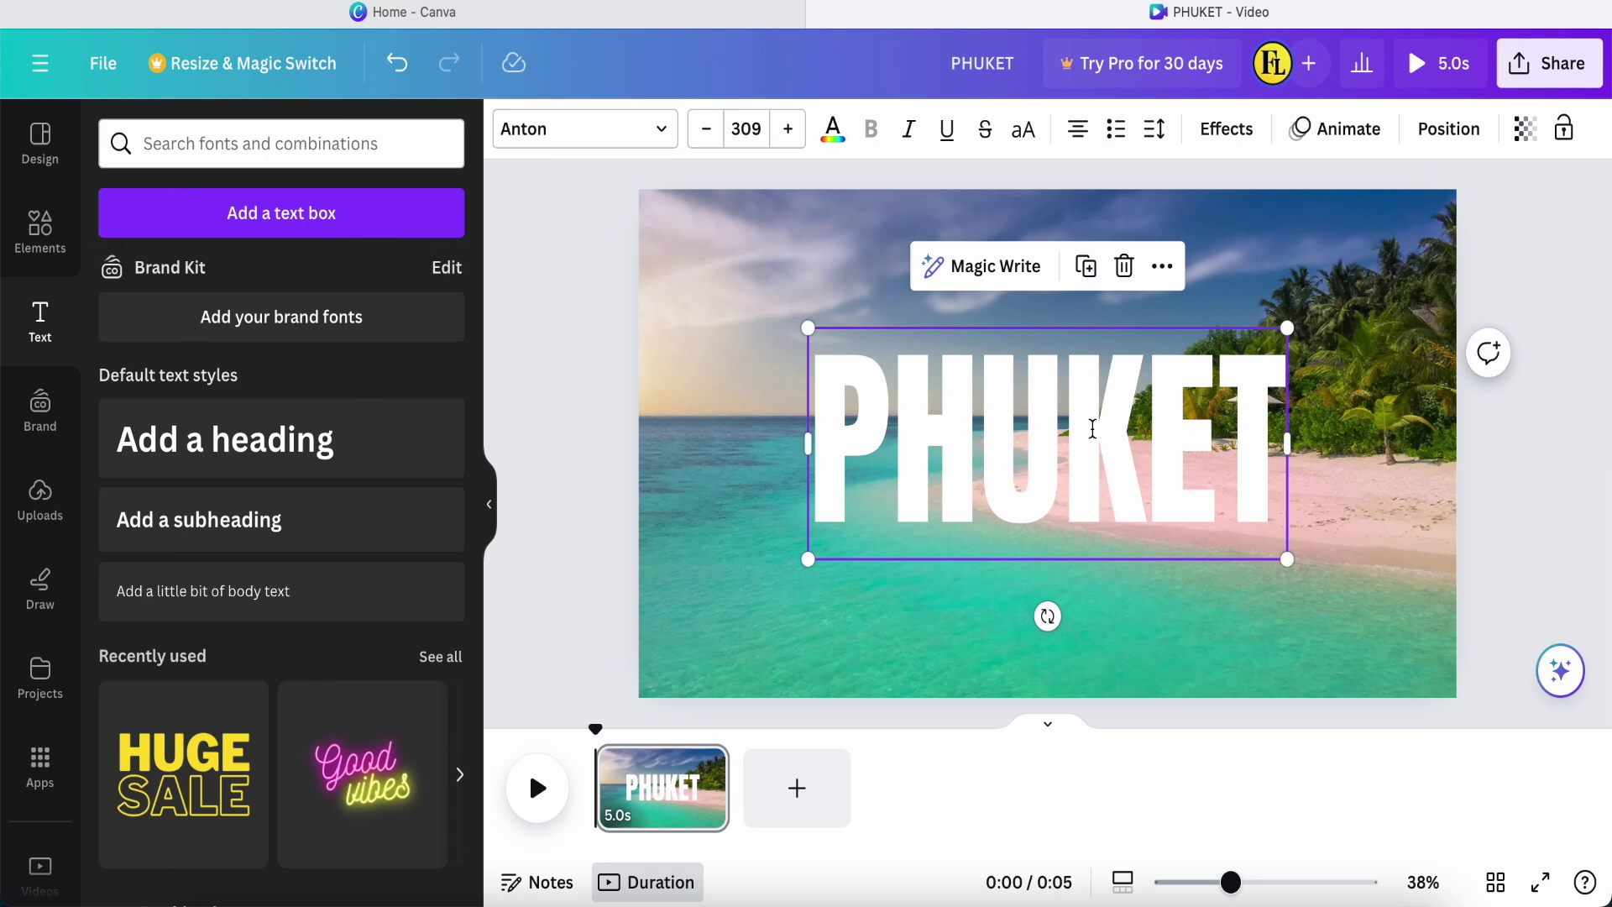
# Step: Increase the PHUKET heading's letter spacing to about 44
pyautogui.click(1156, 132)
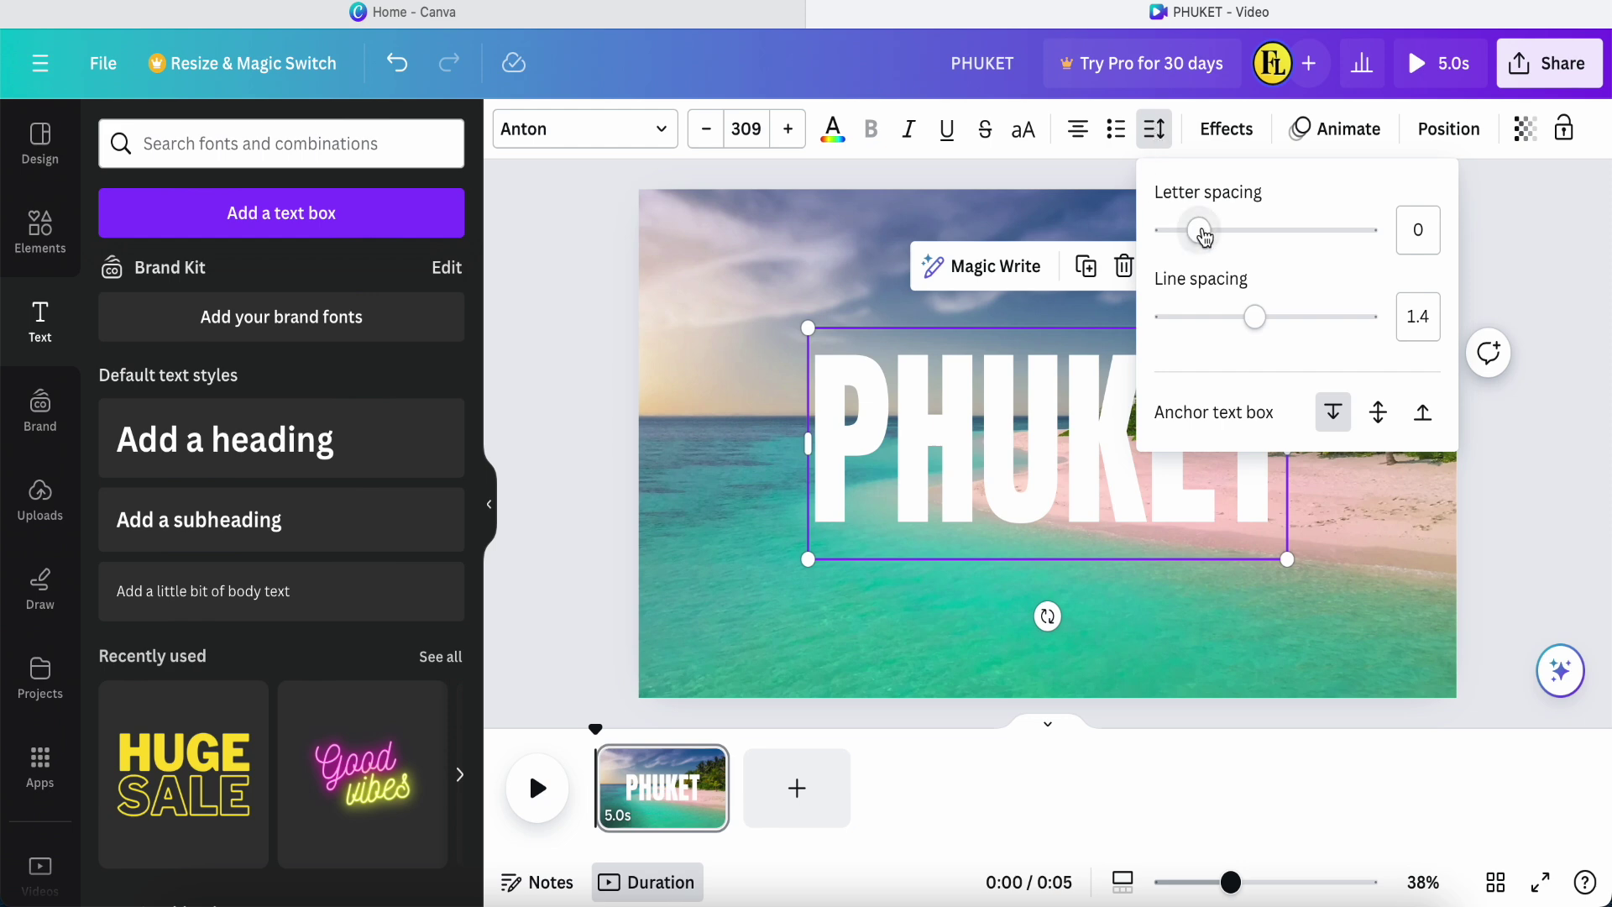
pyautogui.moveTo(1204, 236); pyautogui.dragTo(1212, 236)
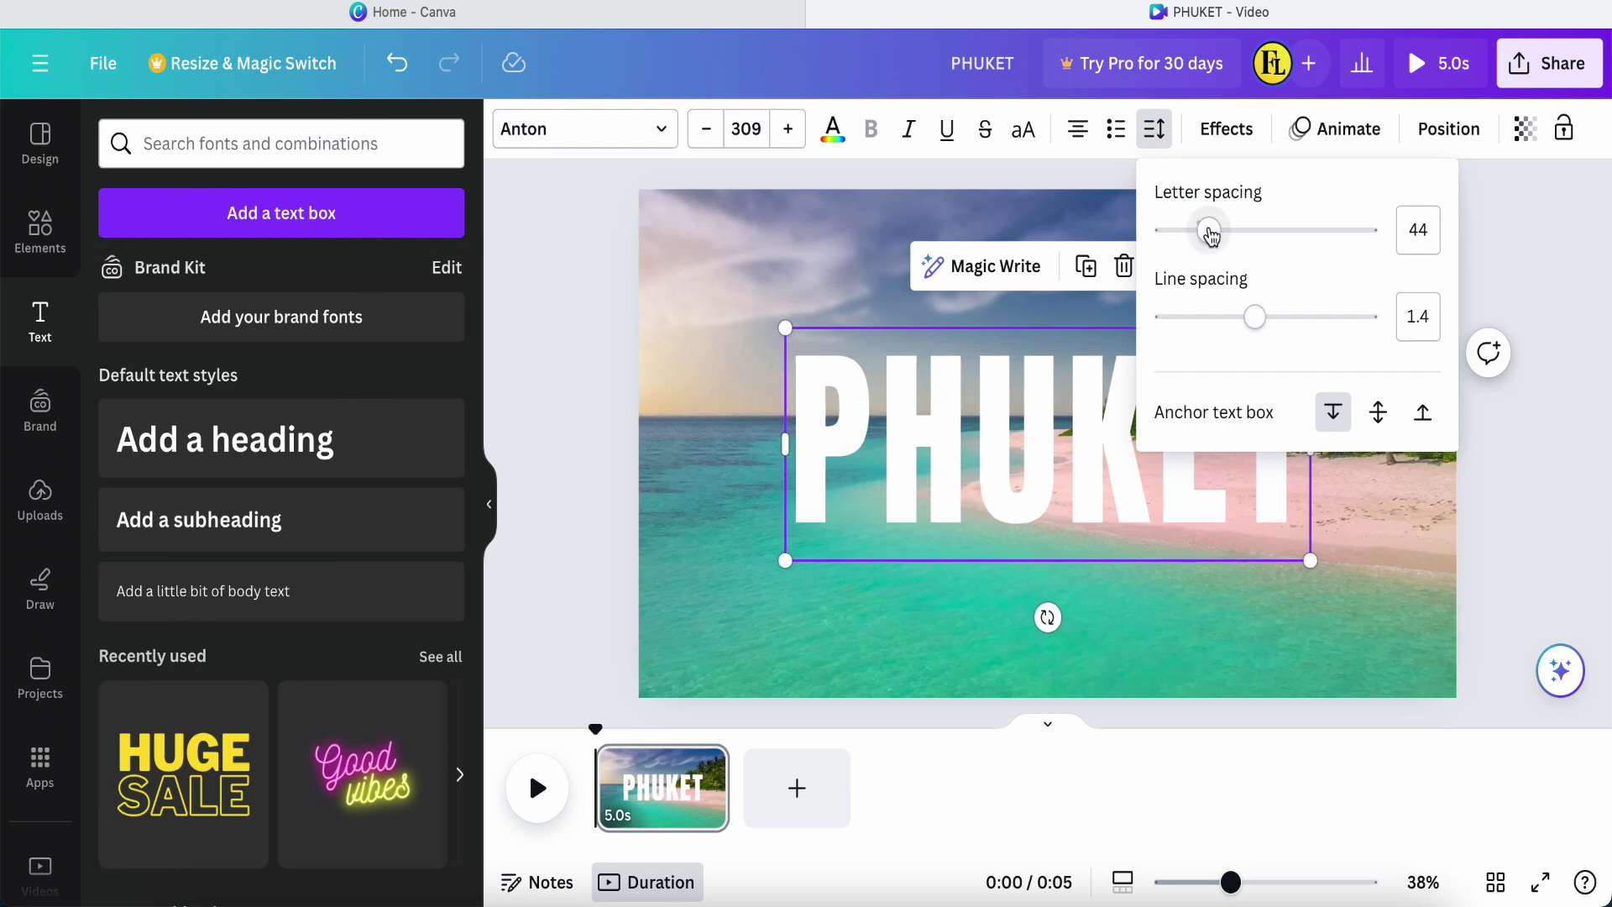
pyautogui.click(838, 284)
# Step: Apply the Shadow effect to the PHUKET heading and set the shadow colour to black
pyautogui.click(981, 481)
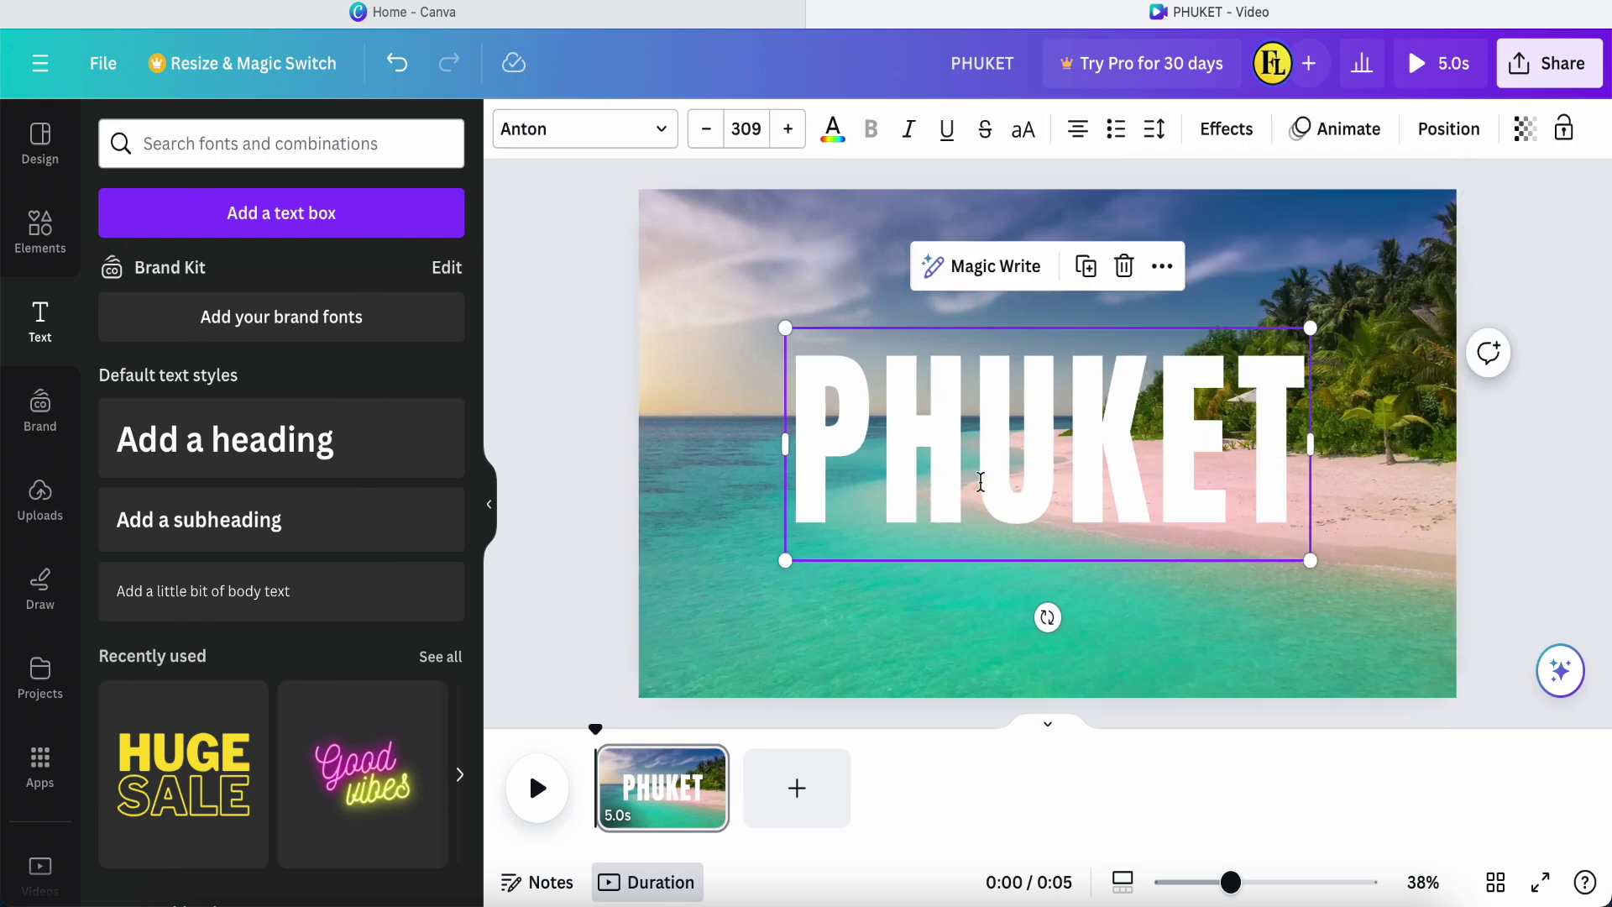
pyautogui.click(1217, 132)
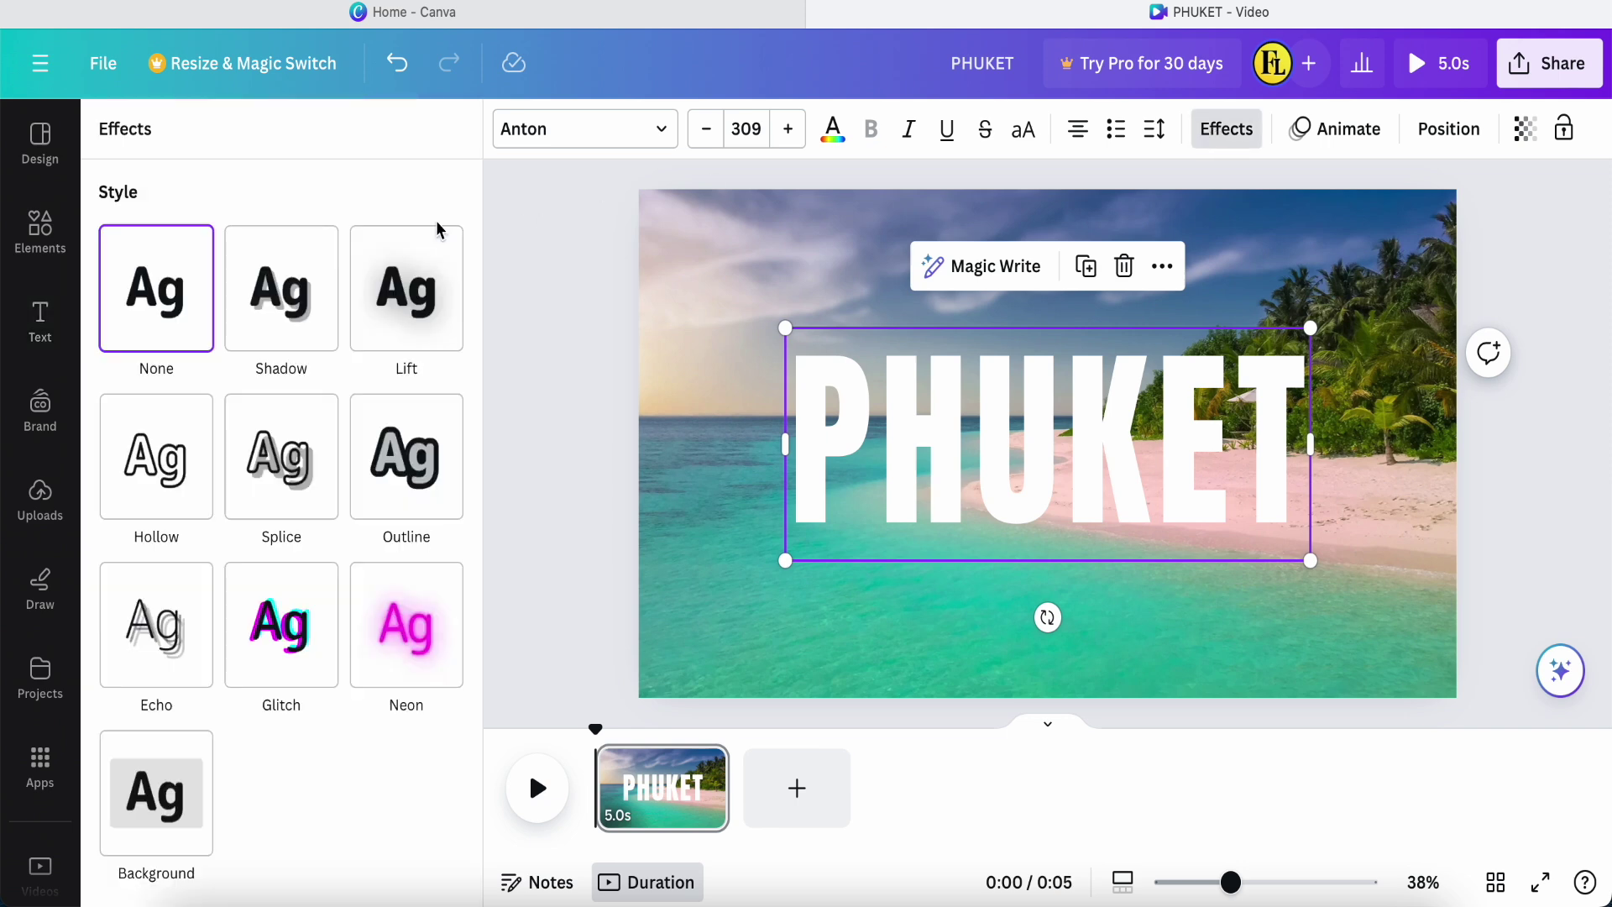
pyautogui.click(294, 314)
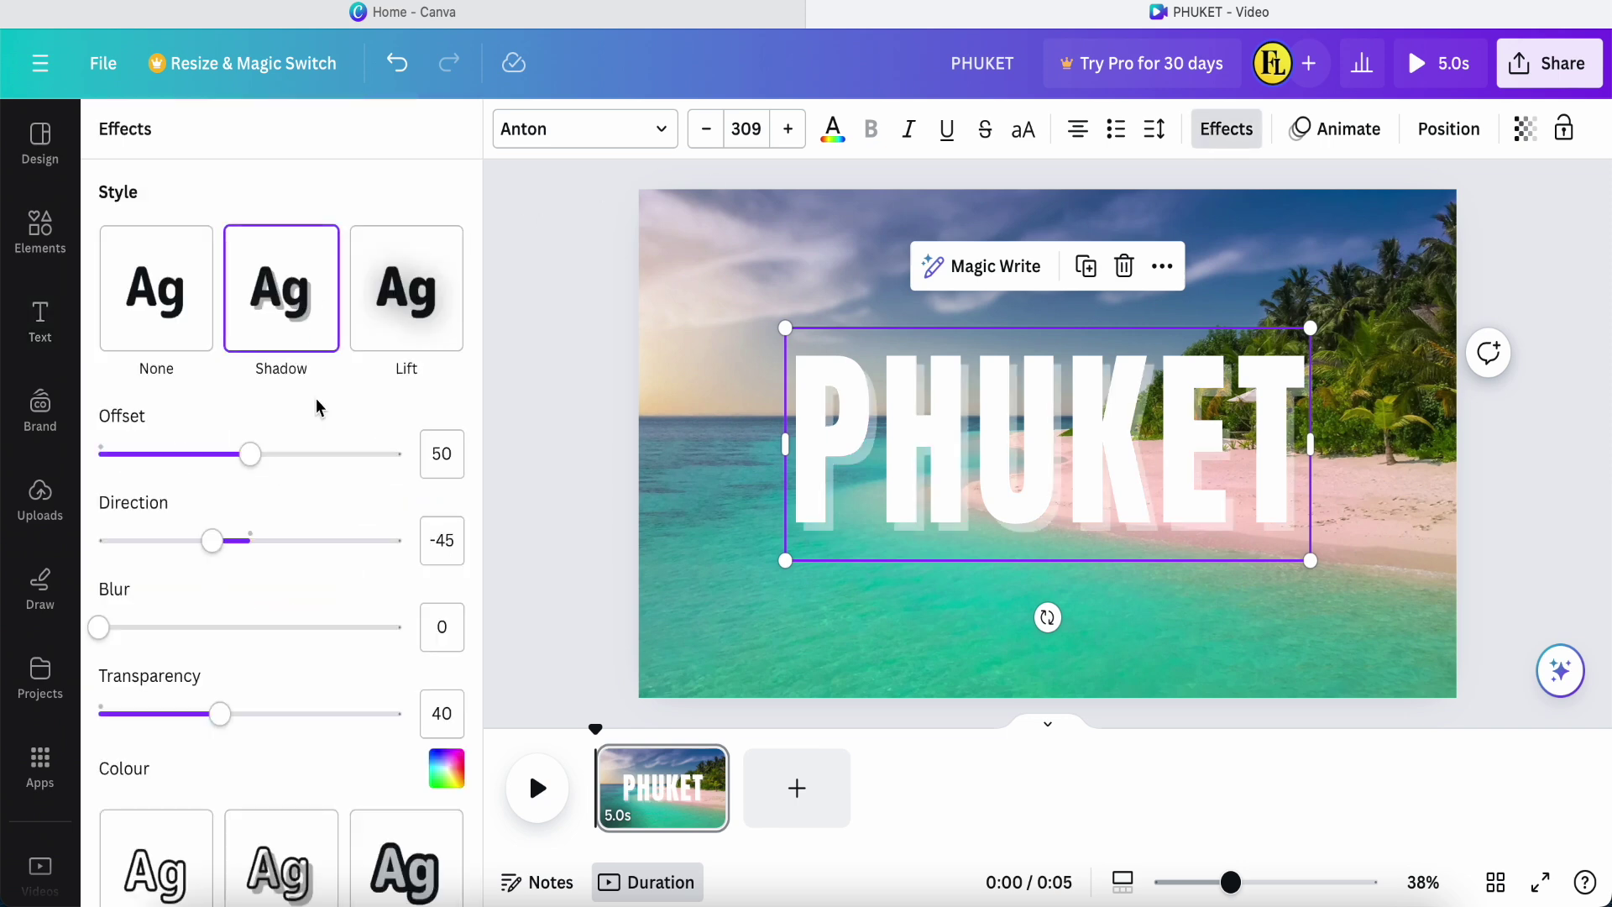
pyautogui.scroll(-3, 316, 398)
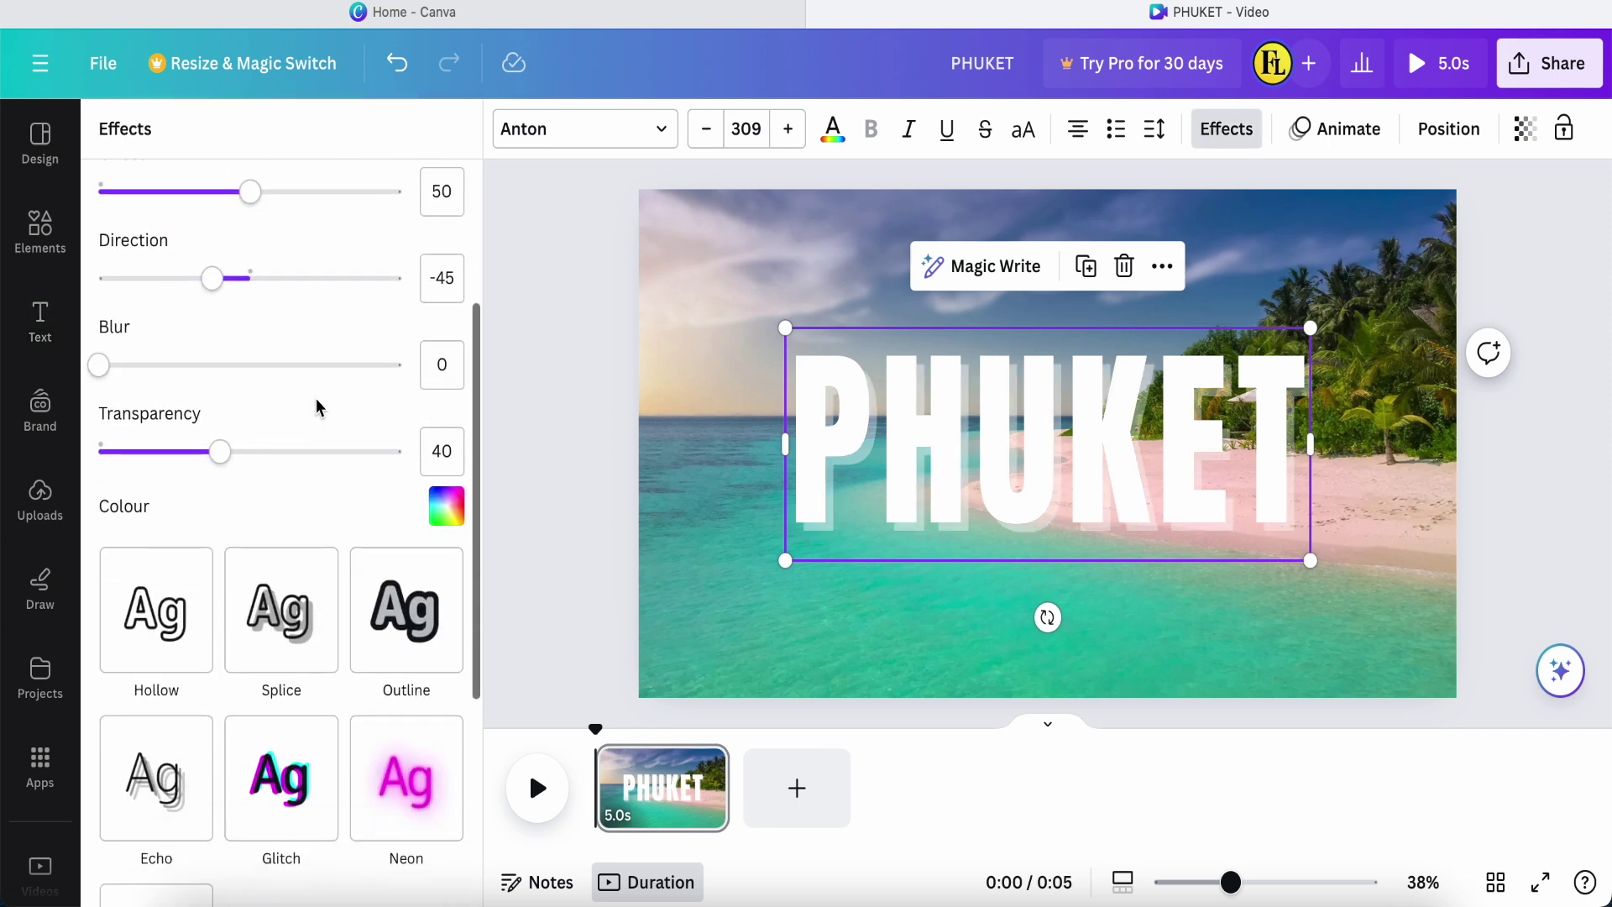
pyautogui.click(448, 513)
pyautogui.scroll(-2, 415, 522)
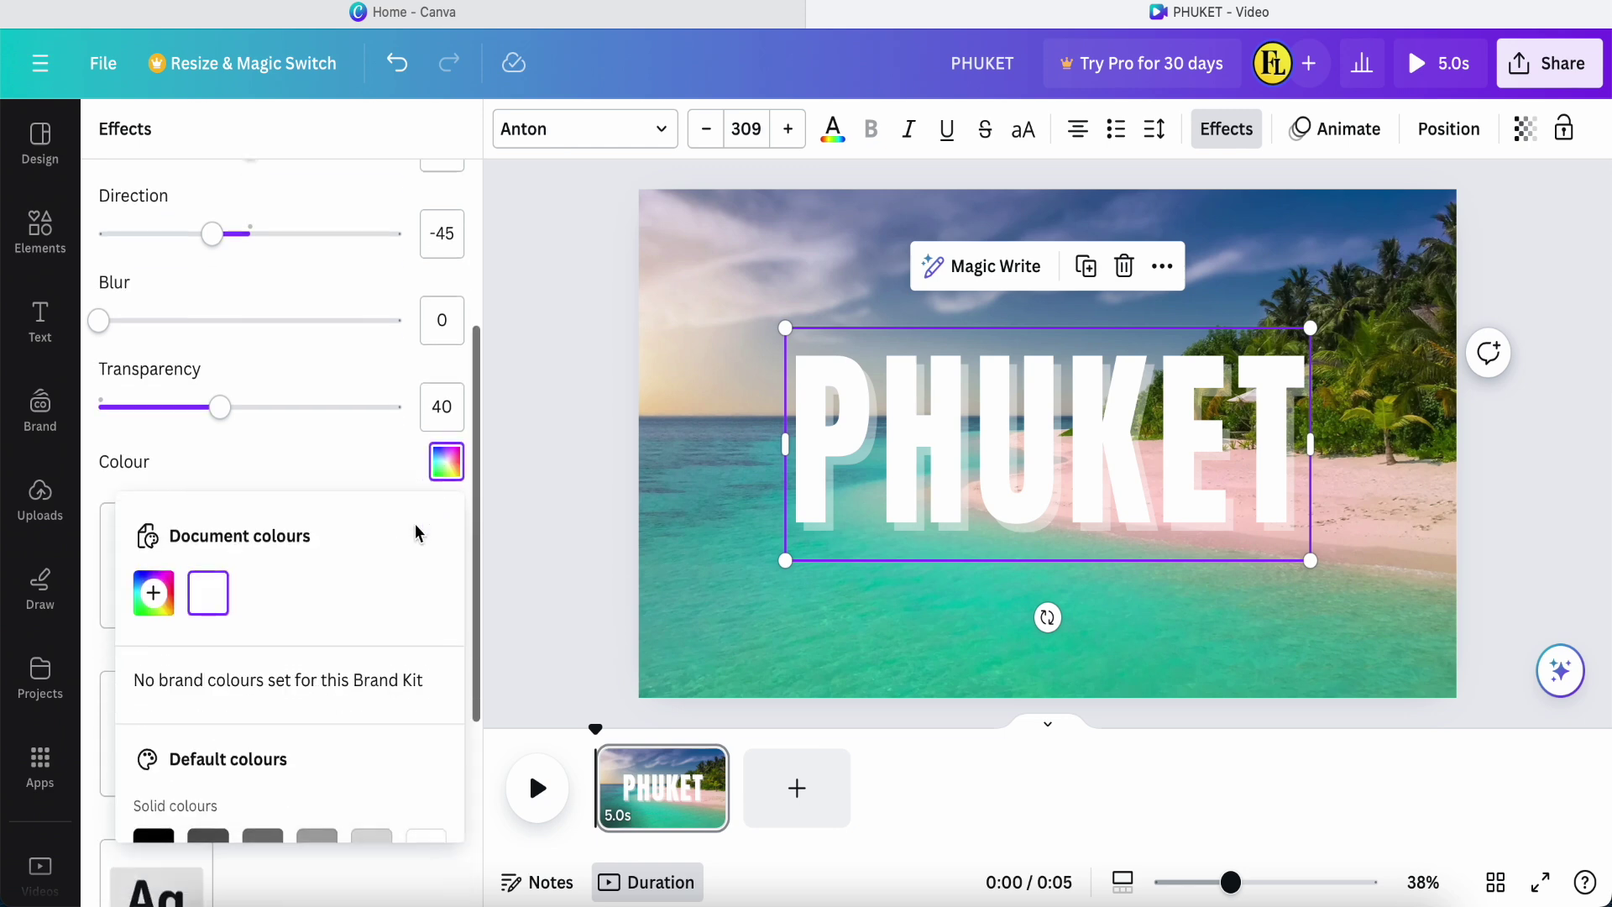
pyautogui.scroll(-2, 216, 558)
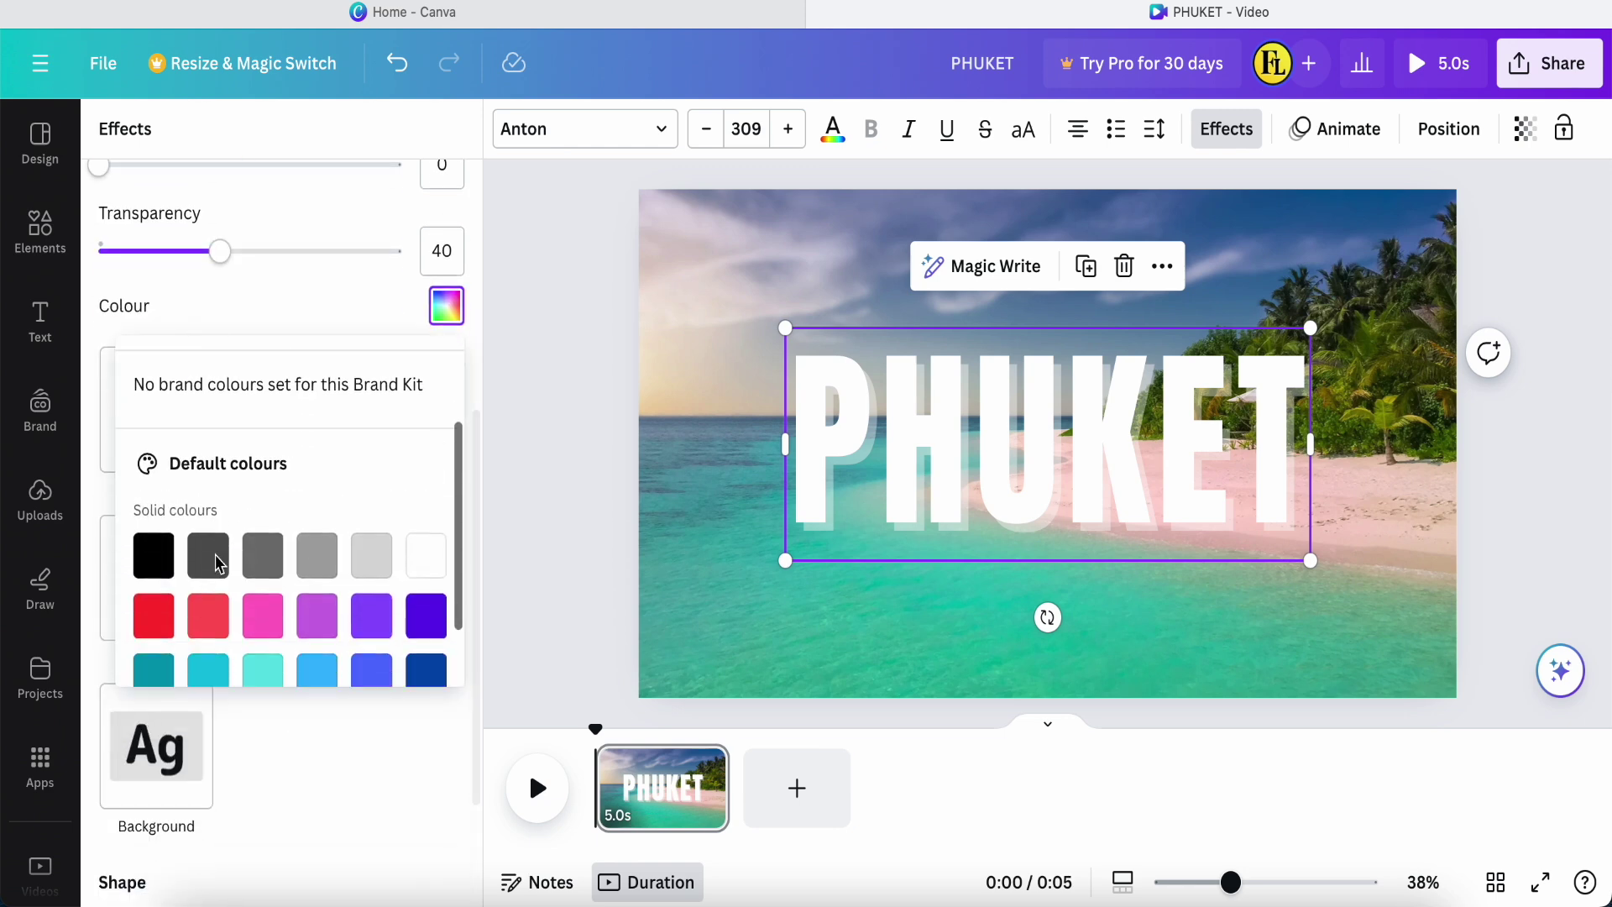
pyautogui.click(152, 554)
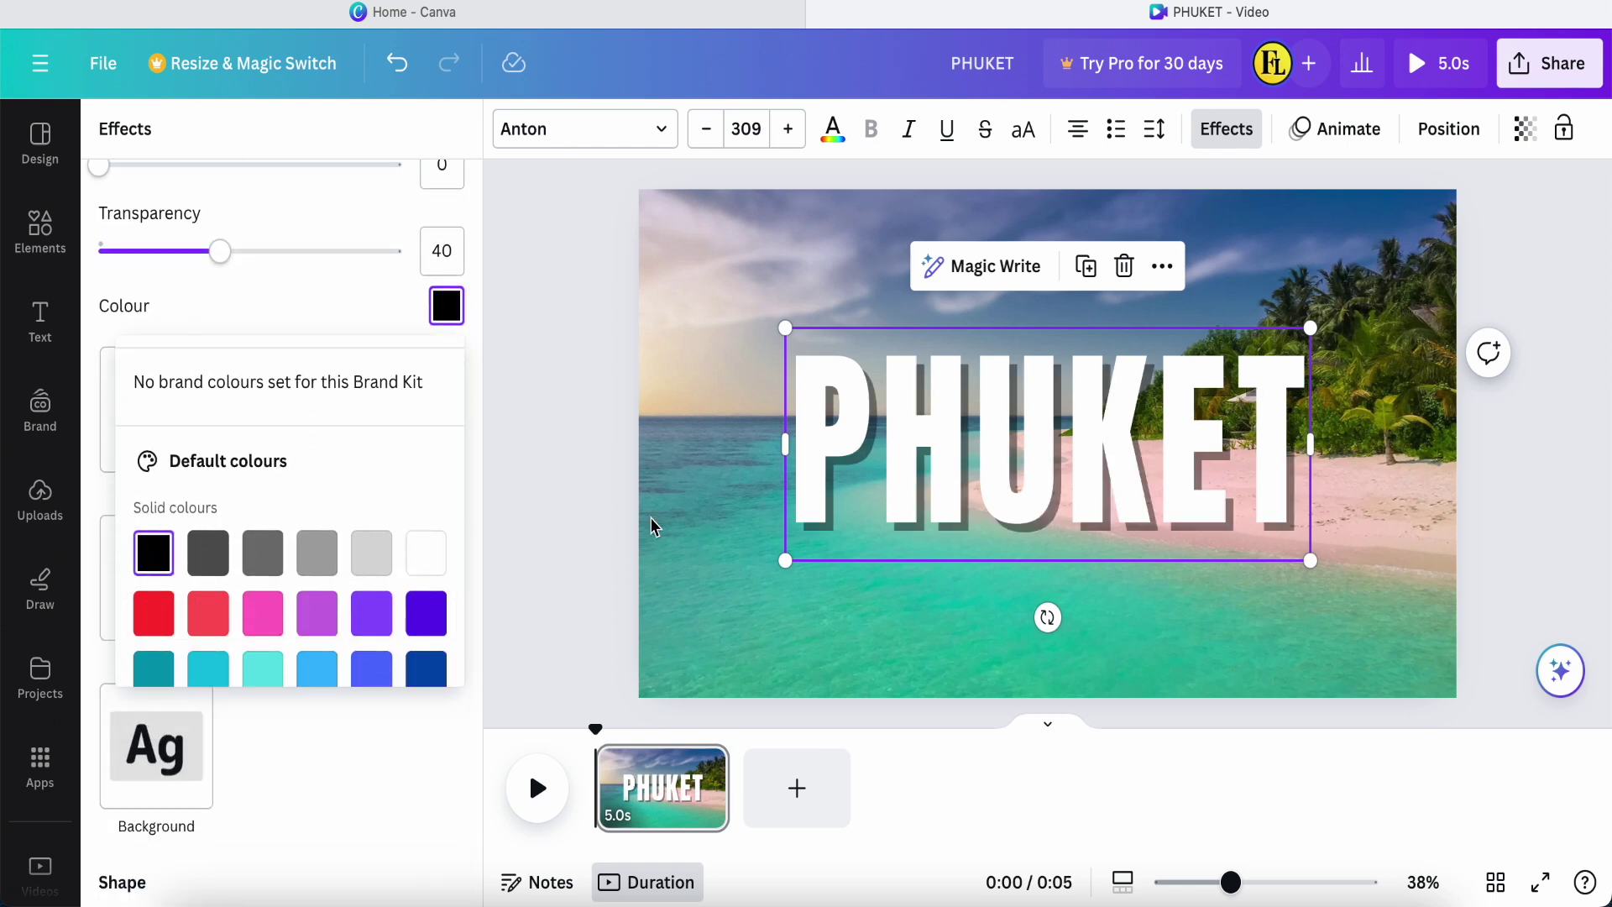
pyautogui.click(619, 551)
pyautogui.click(611, 546)
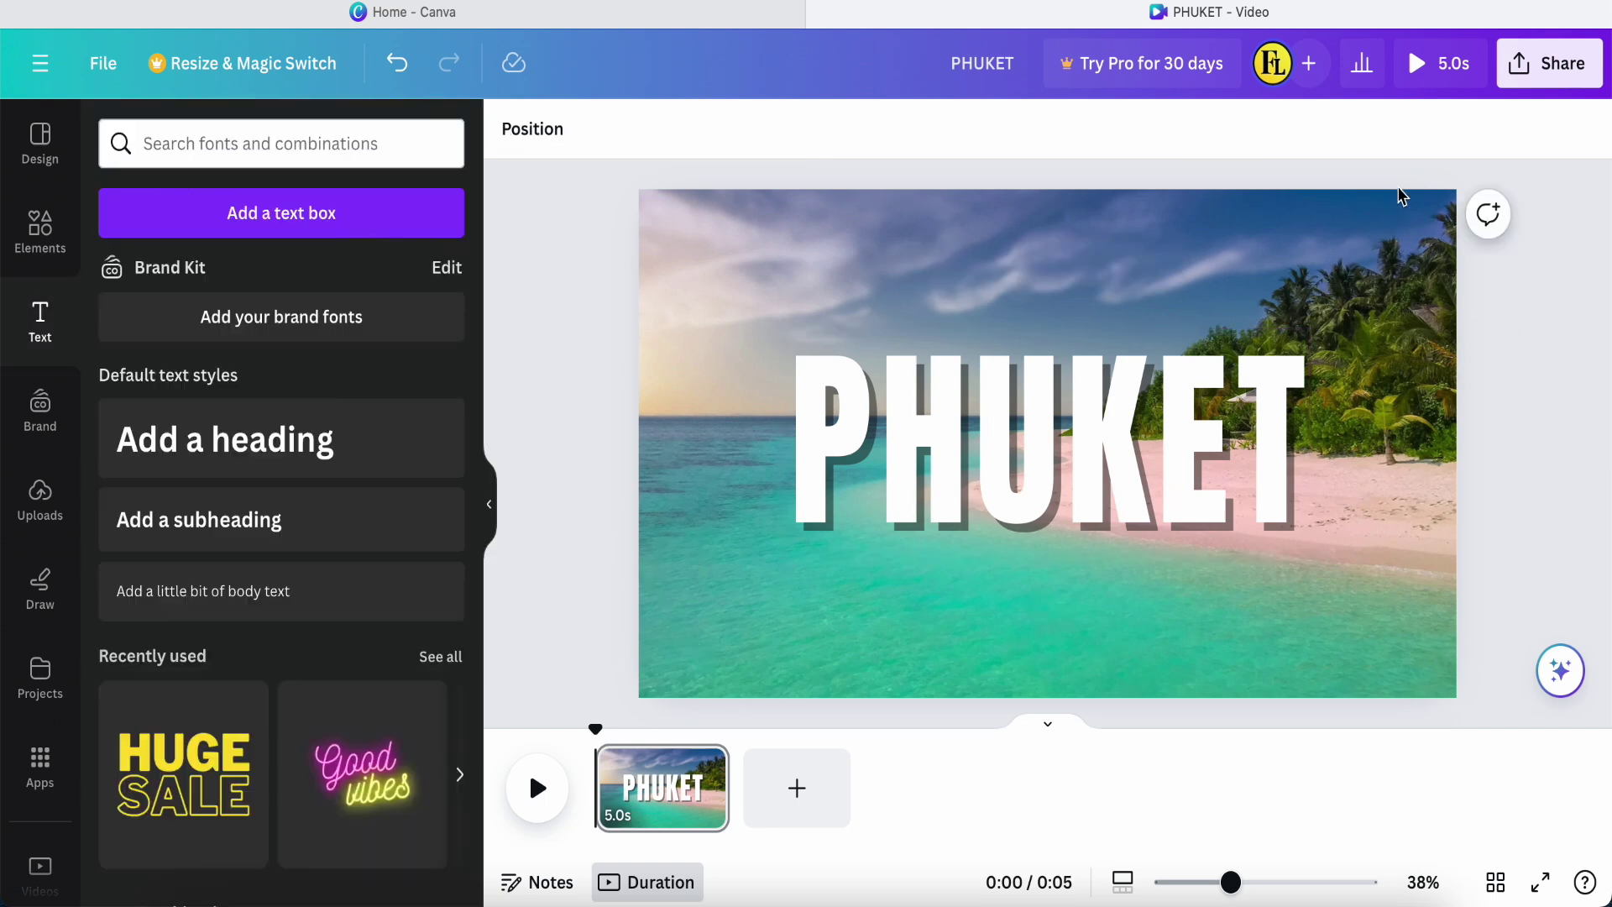
# Step: Download the finished beach design as a PNG image at 1,920 × 1,080 px
pyautogui.click(1523, 69)
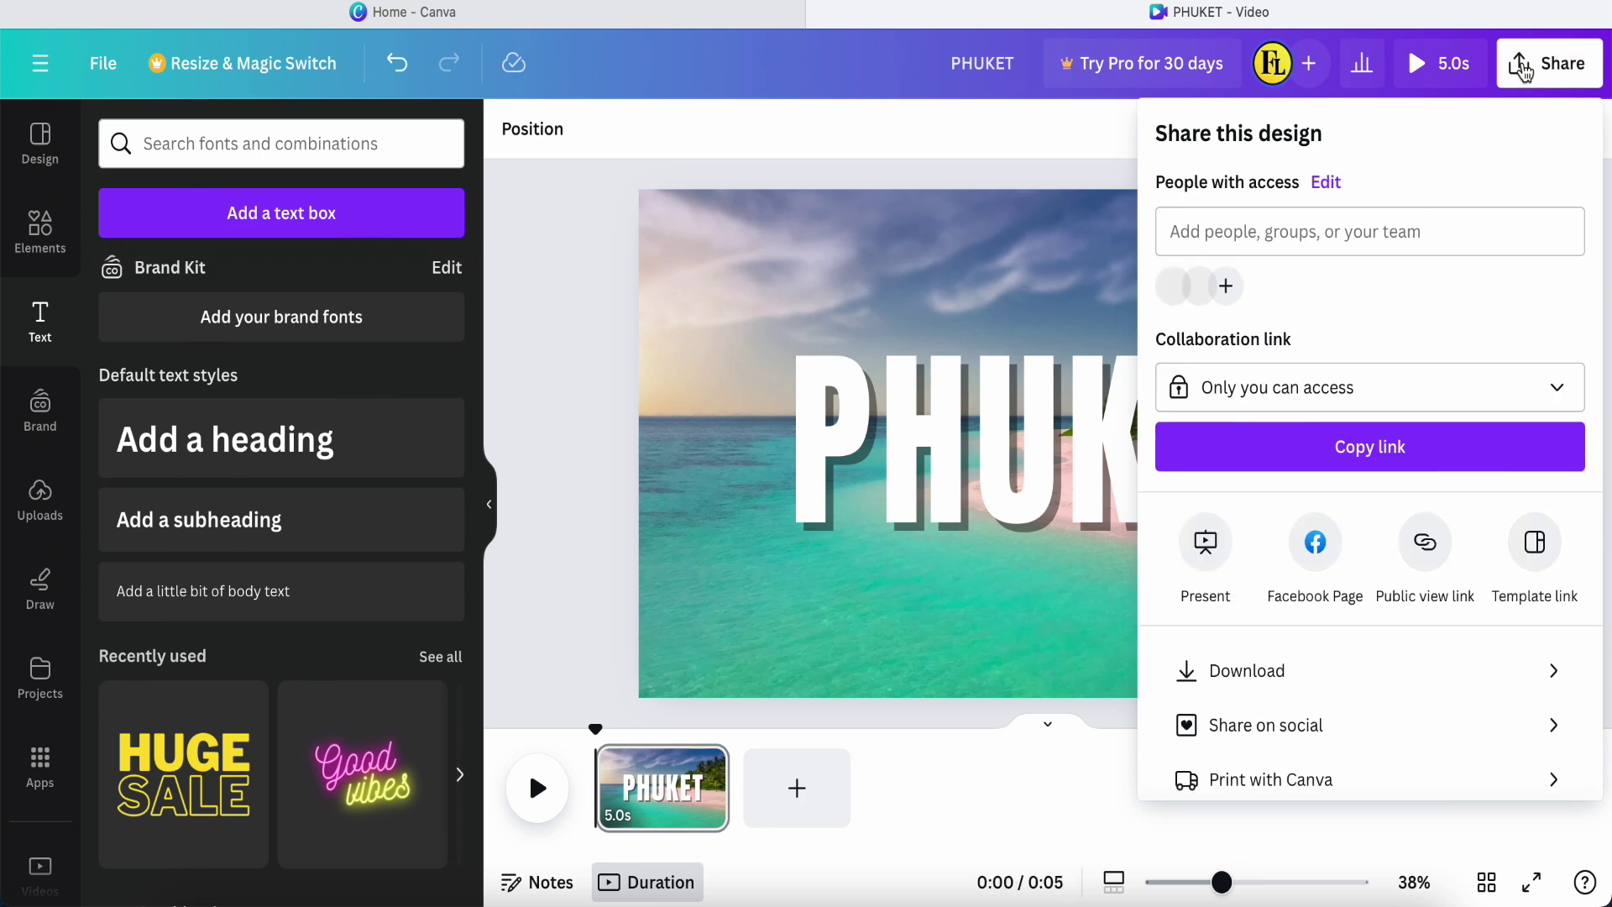
pyautogui.scroll(-1, 1423, 554)
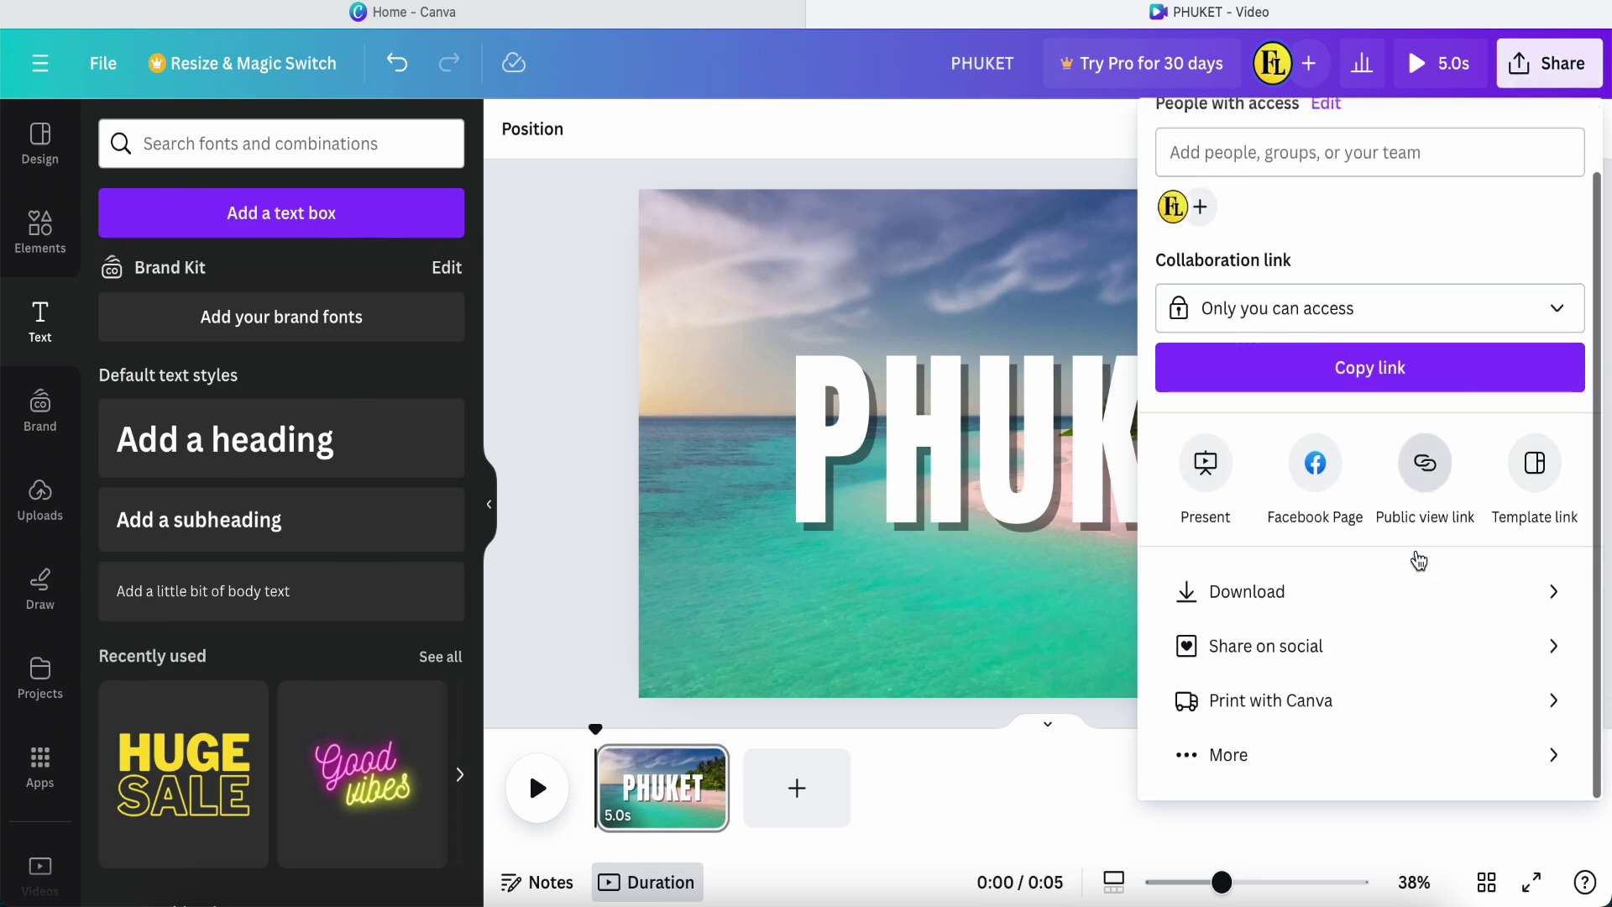
pyautogui.click(1277, 604)
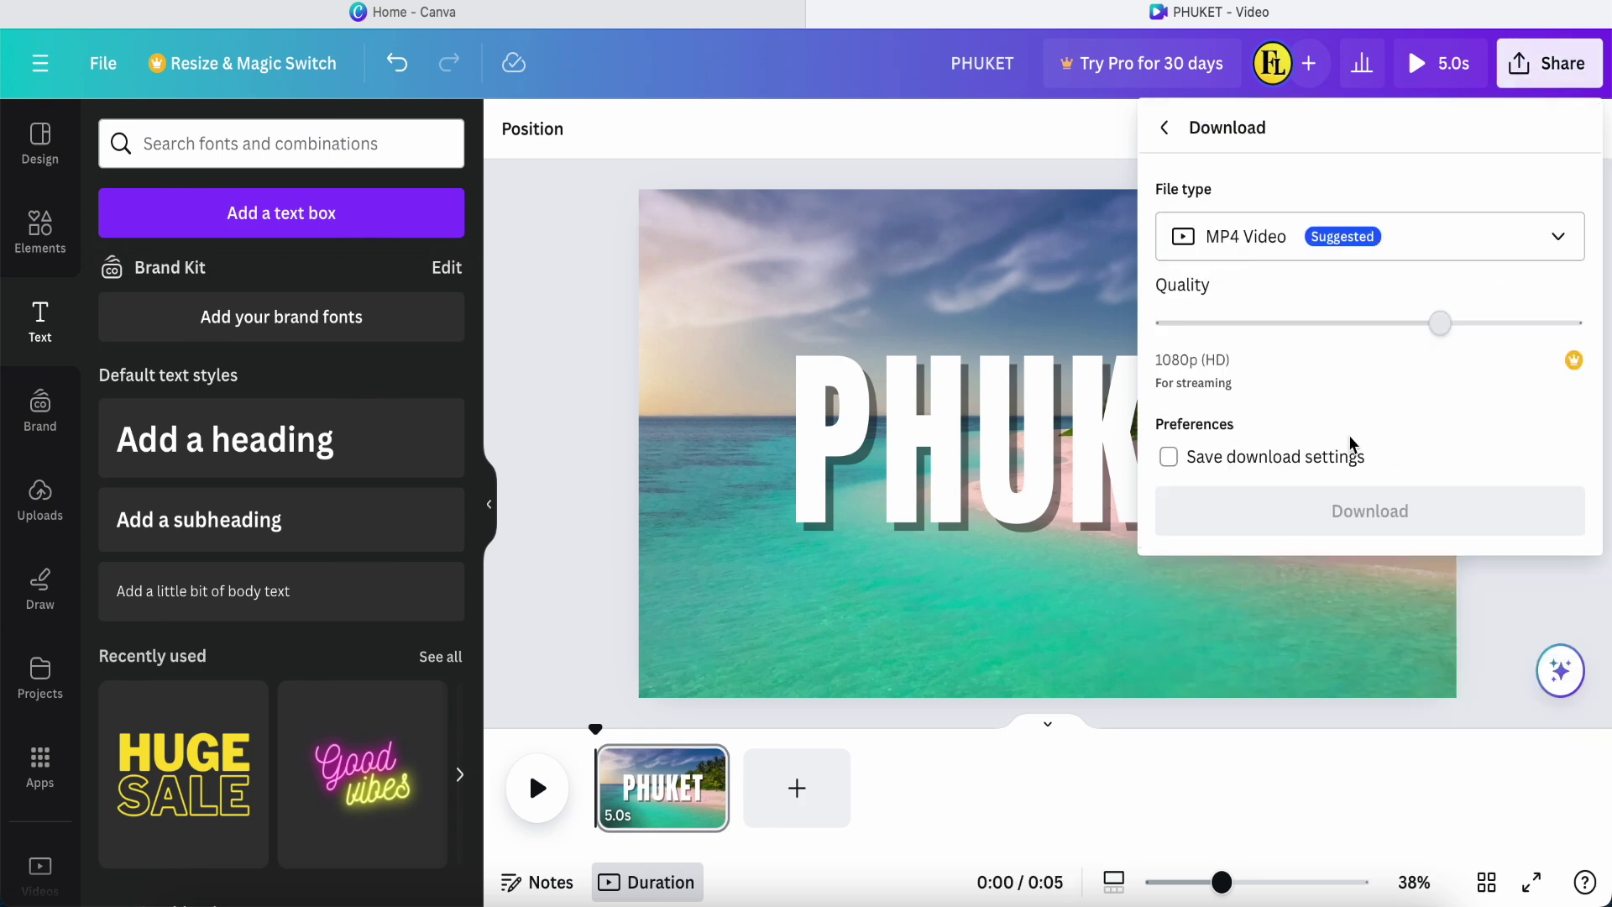
pyautogui.click(1560, 242)
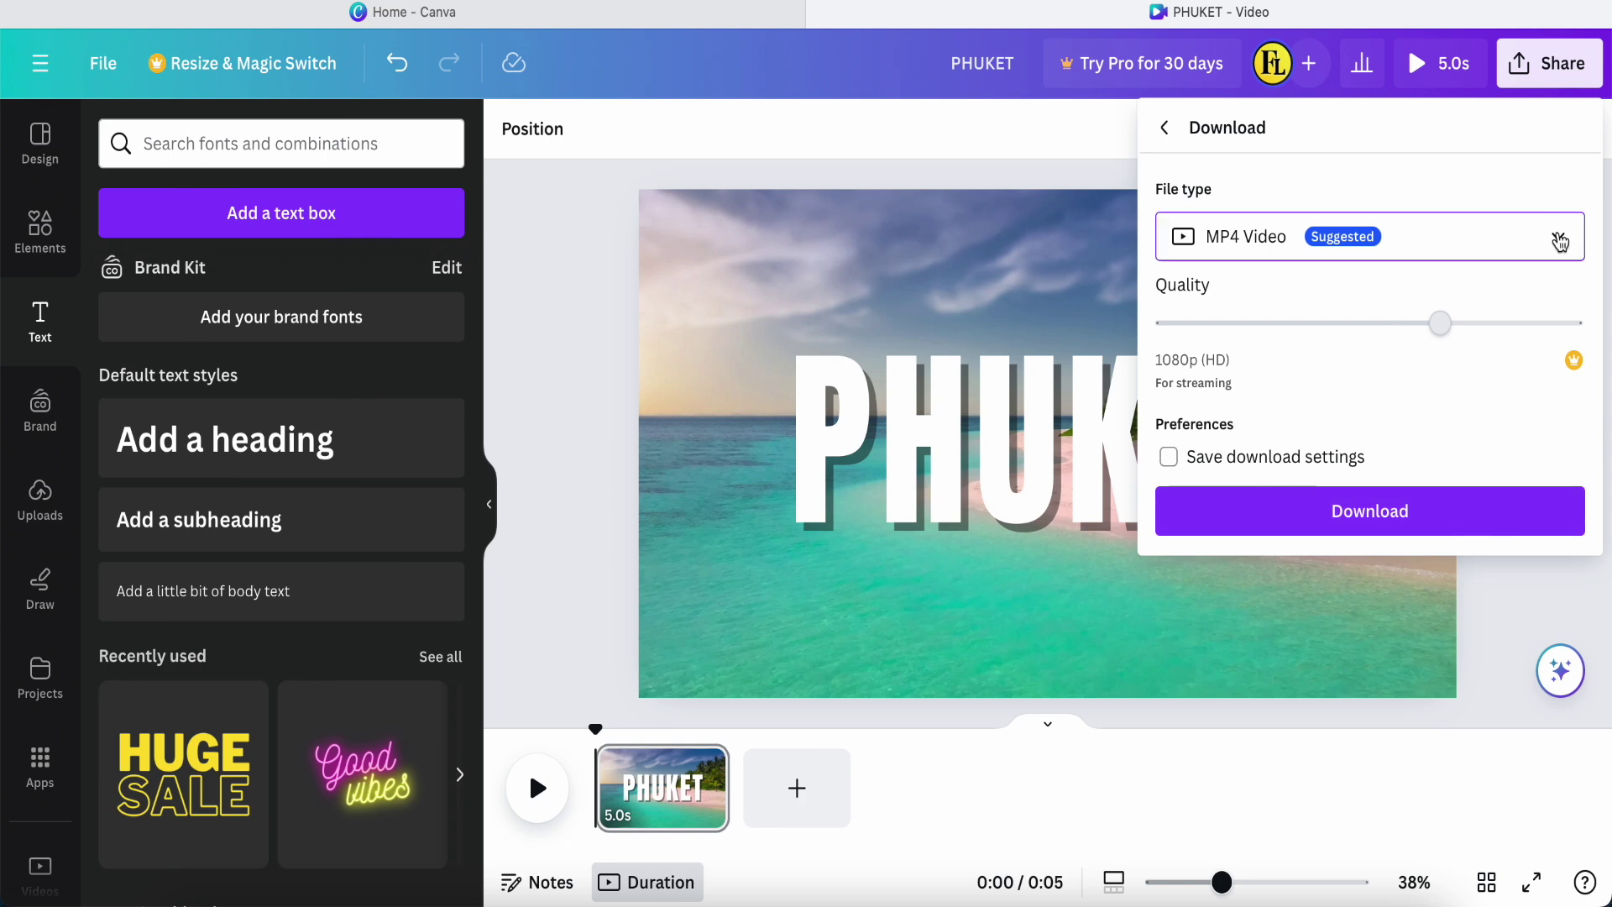
pyautogui.click(1270, 412)
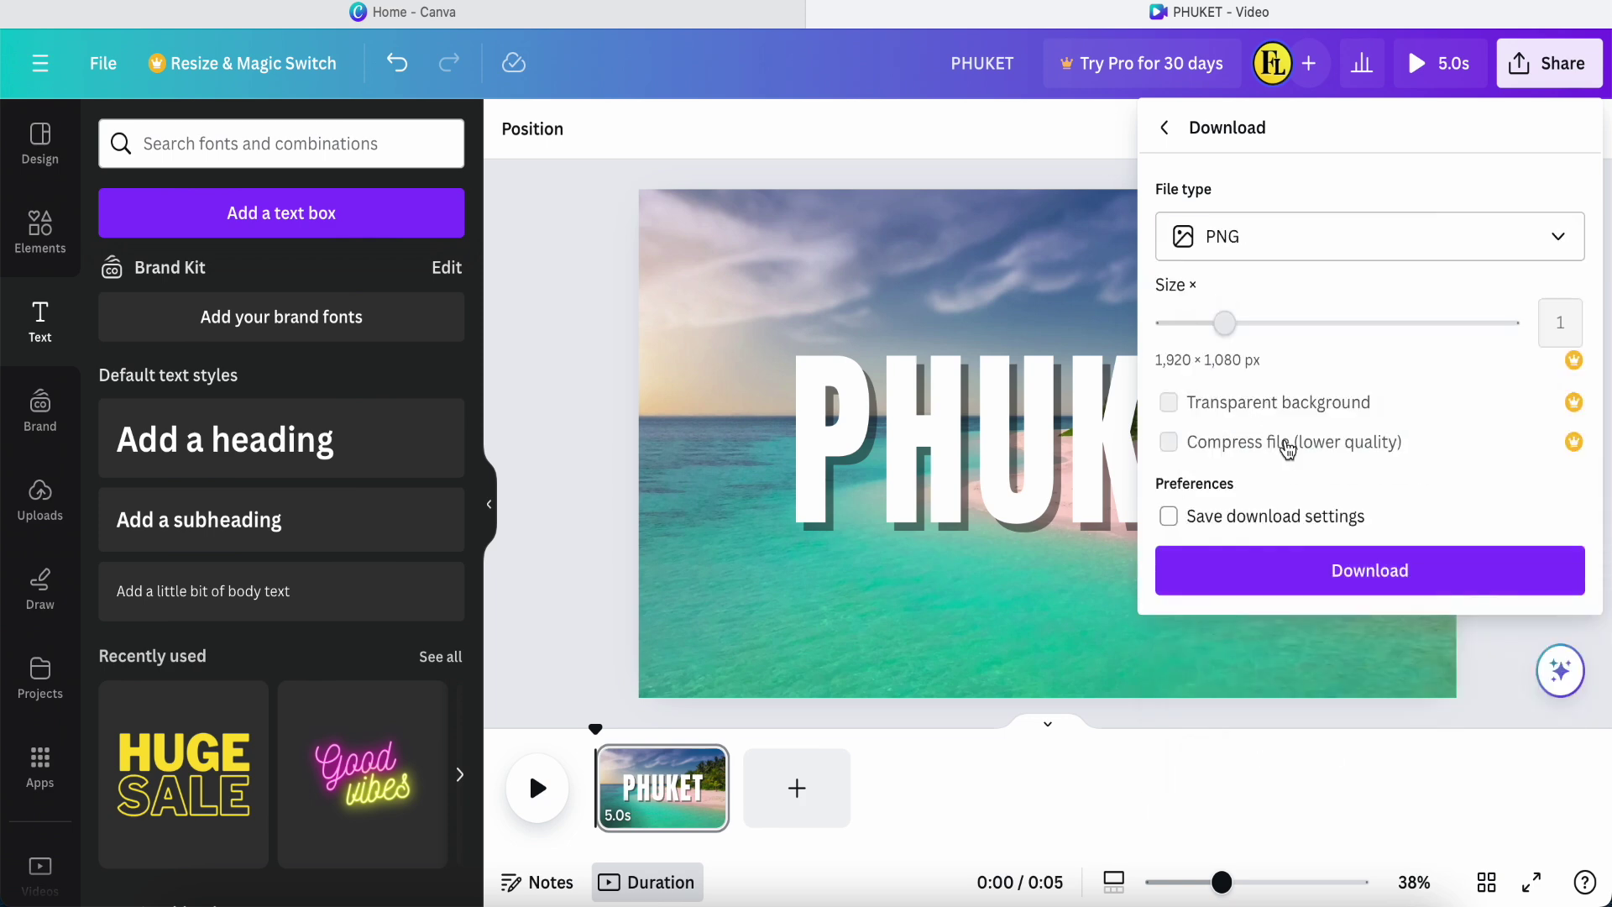
pyautogui.click(1349, 587)
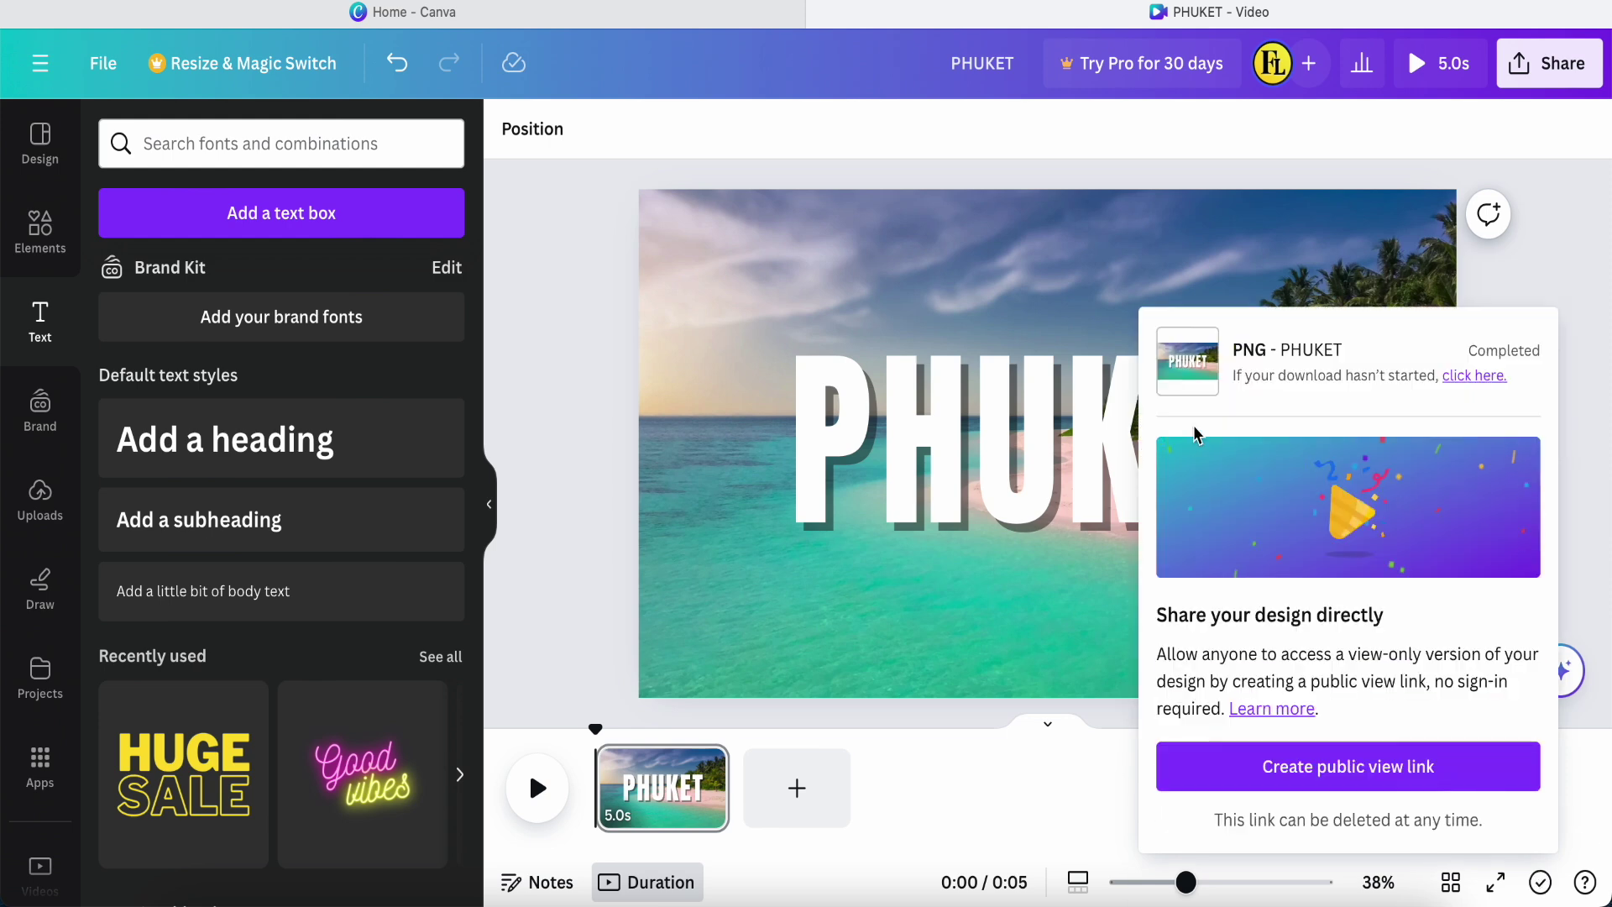
pyautogui.moveTo(1203, 383)
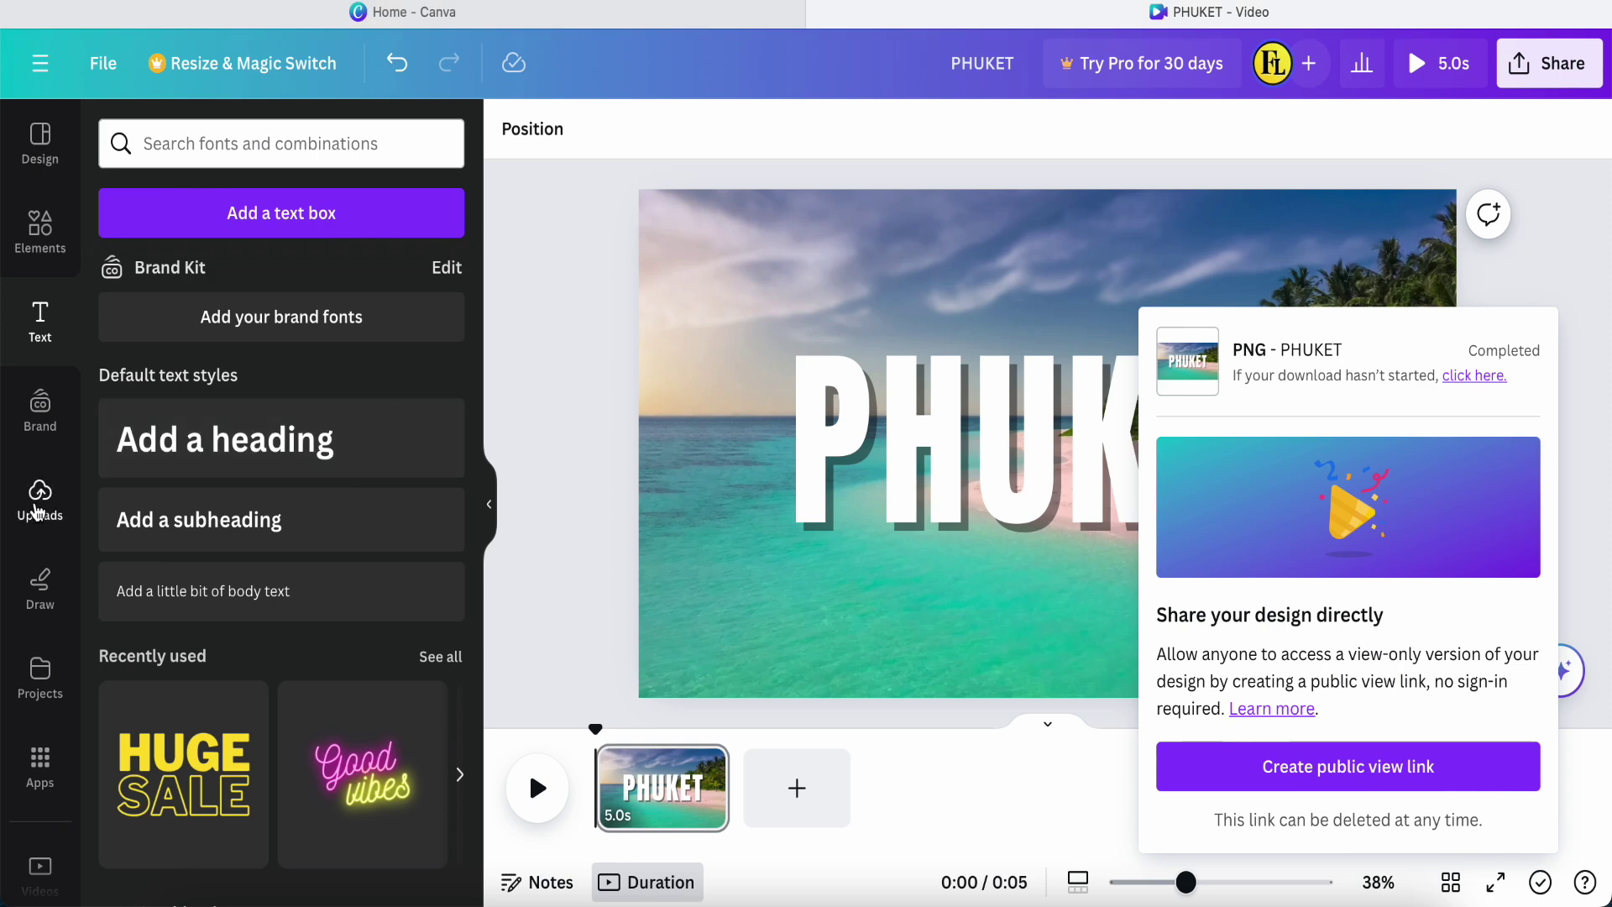
# Step: Upload the downloaded PHUKET.png image to the project's uploads
pyautogui.click(40, 501)
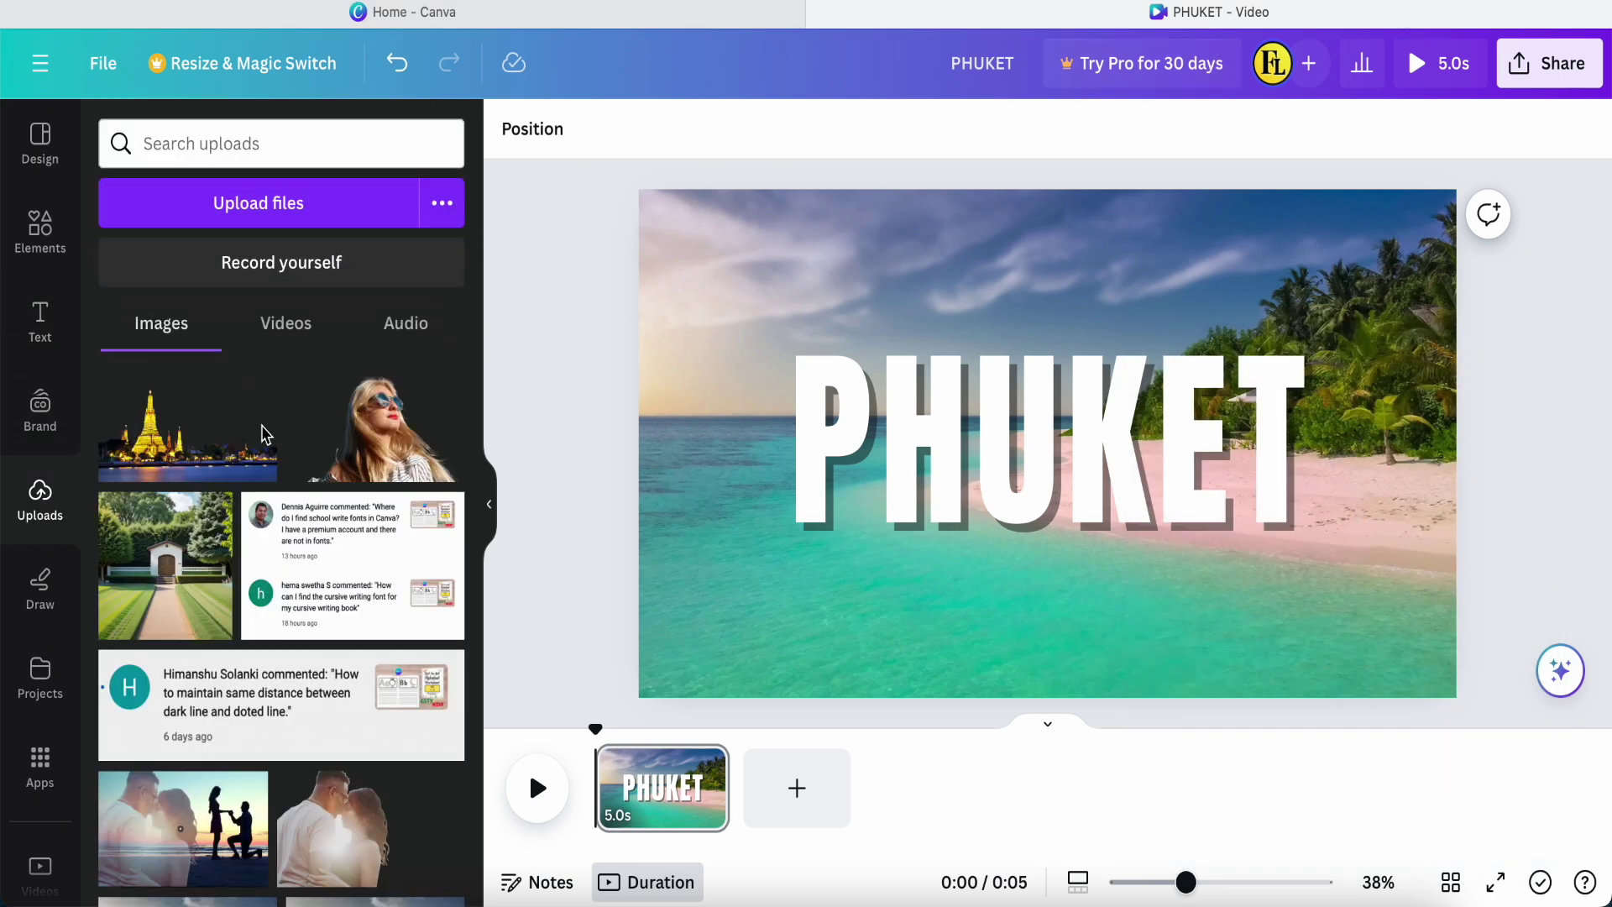
pyautogui.press('super+alt+l')
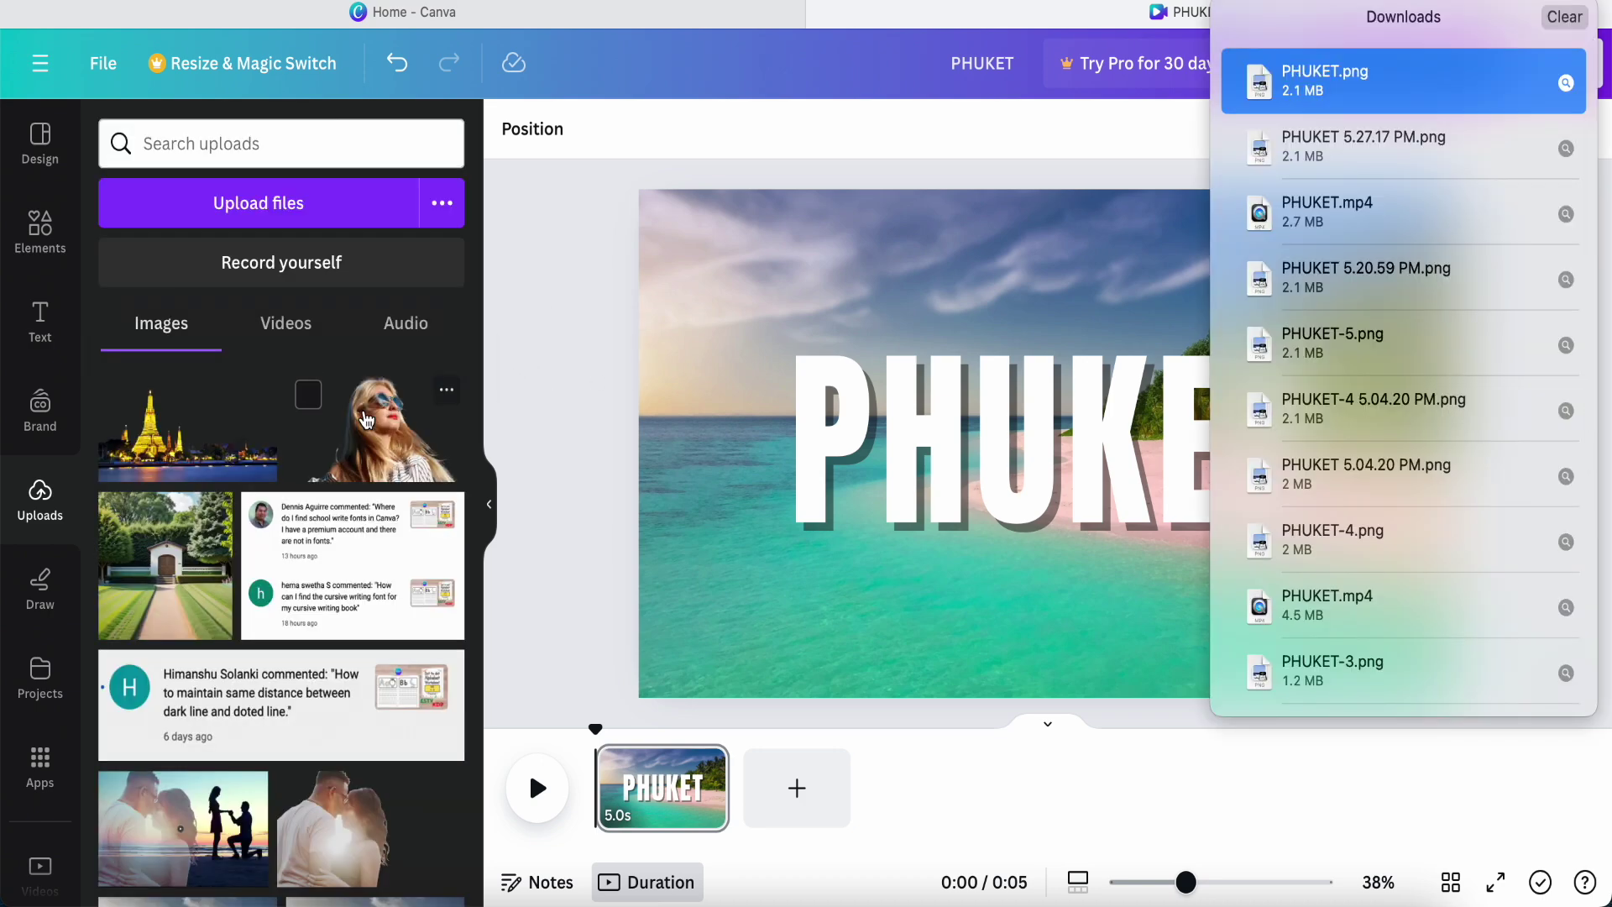
pyautogui.click(567, 359)
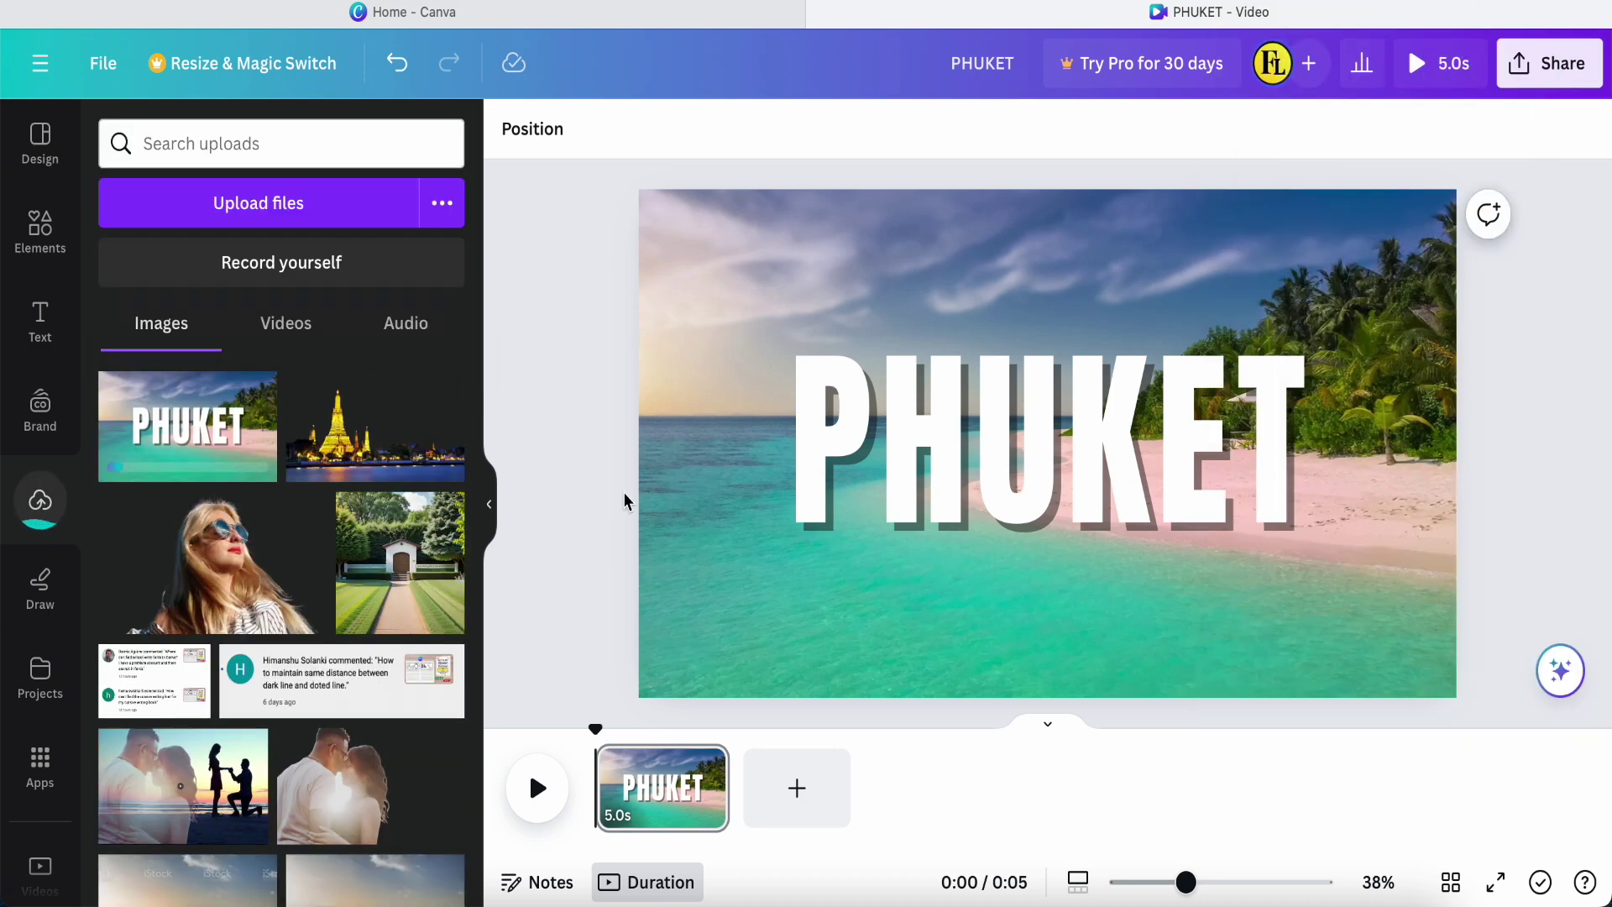
# Step: Delete the PHUKET heading and the beach background photo from the page
pyautogui.click(1000, 409)
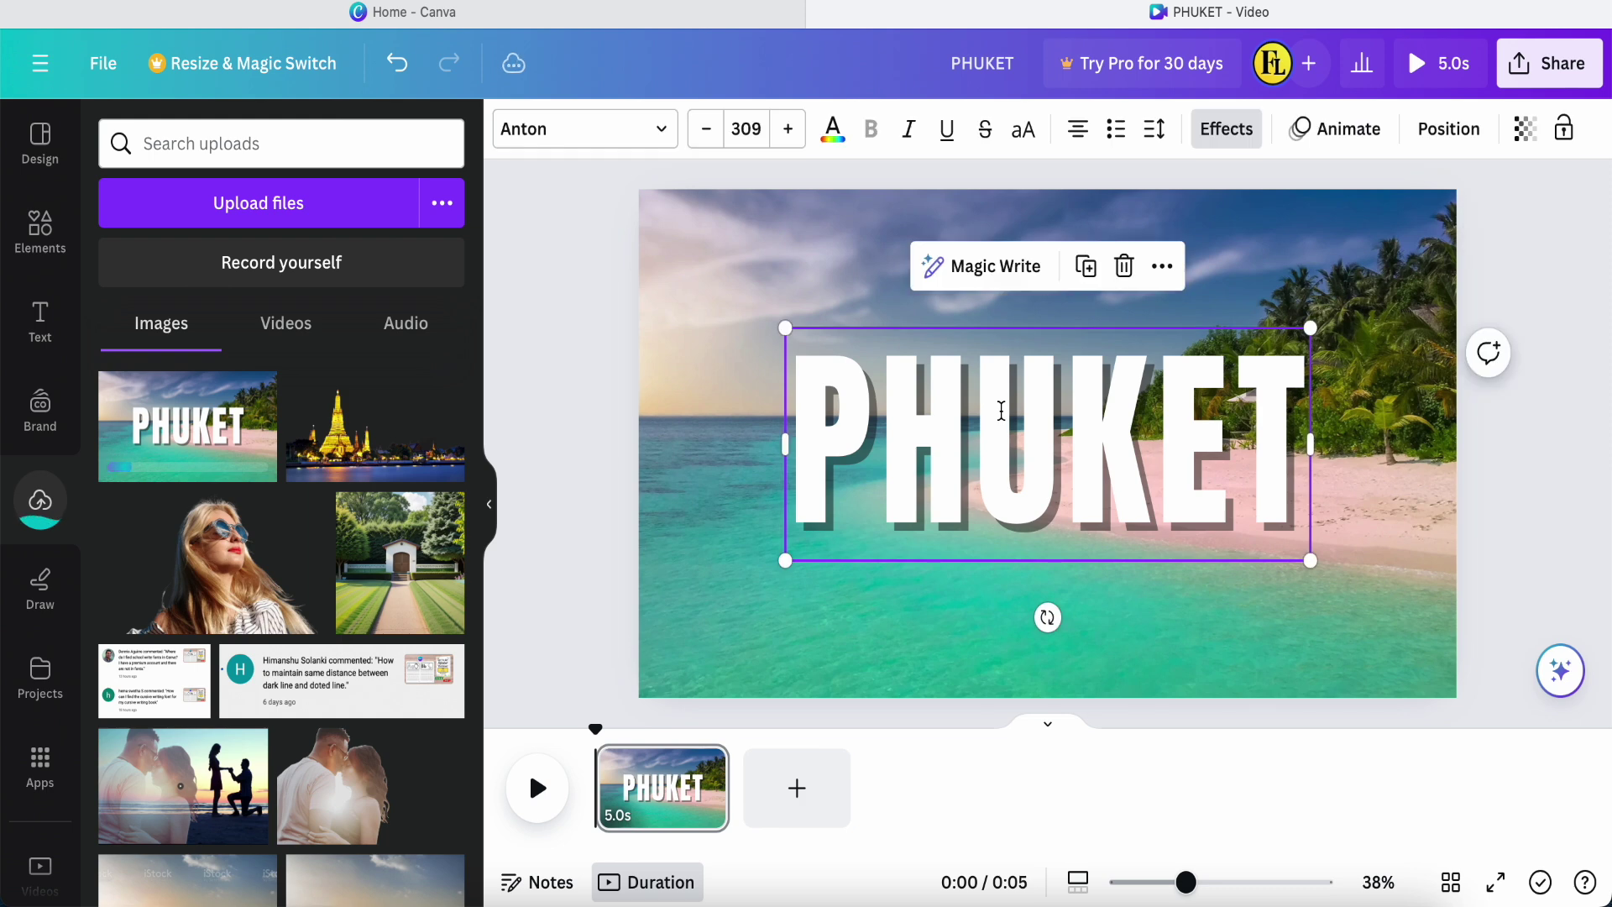
pyautogui.press('Delete')
pyautogui.click(1050, 481)
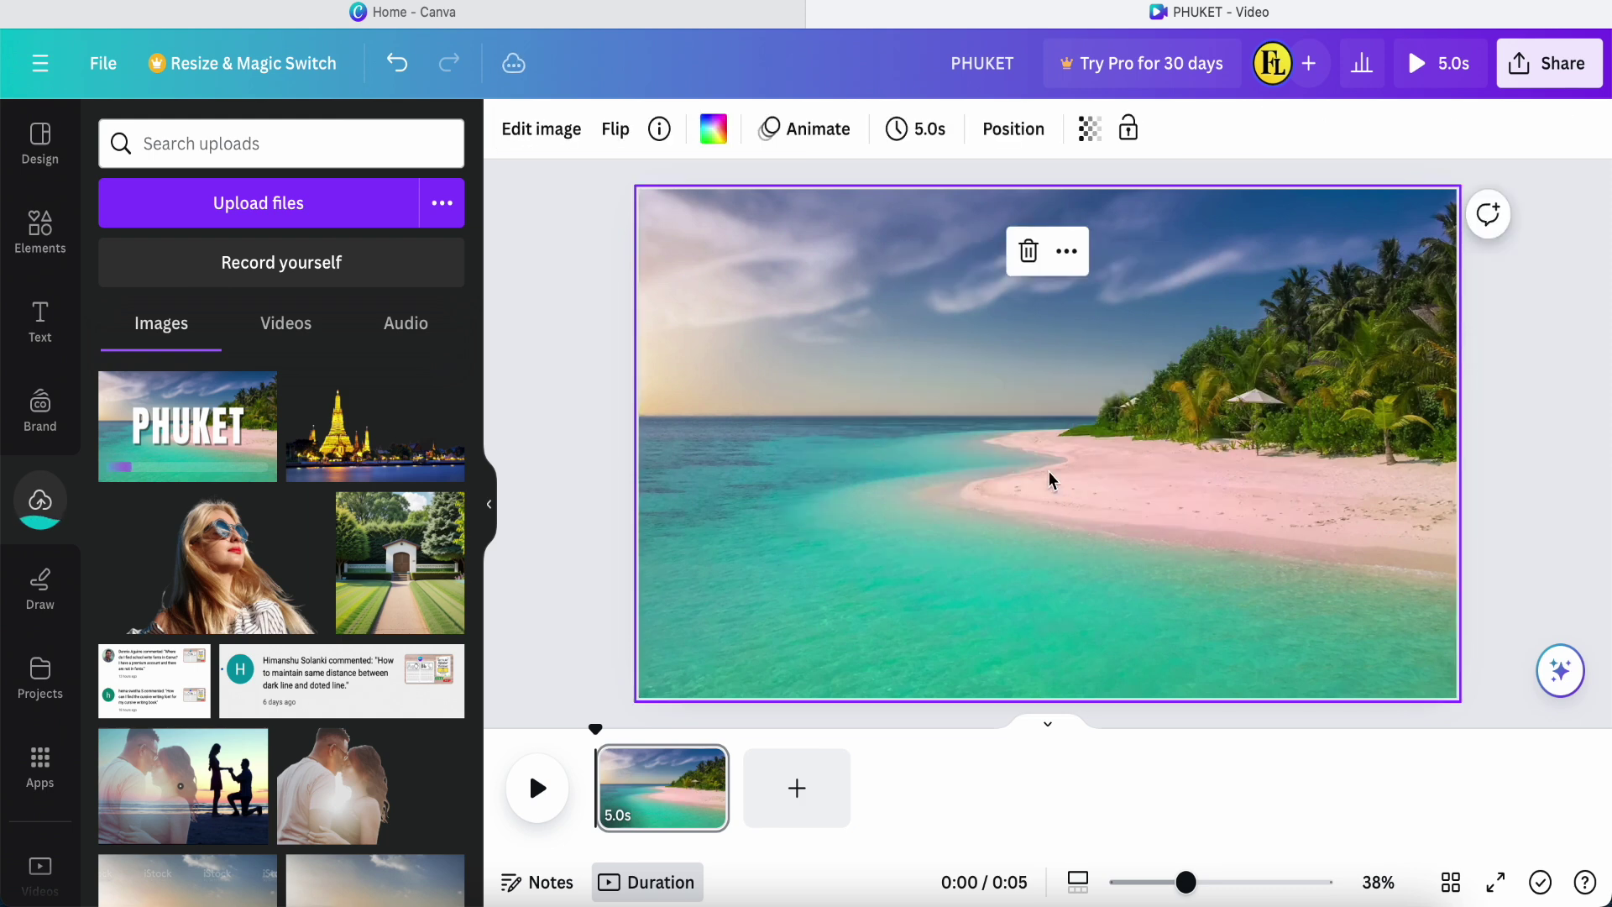
pyautogui.press('Delete')
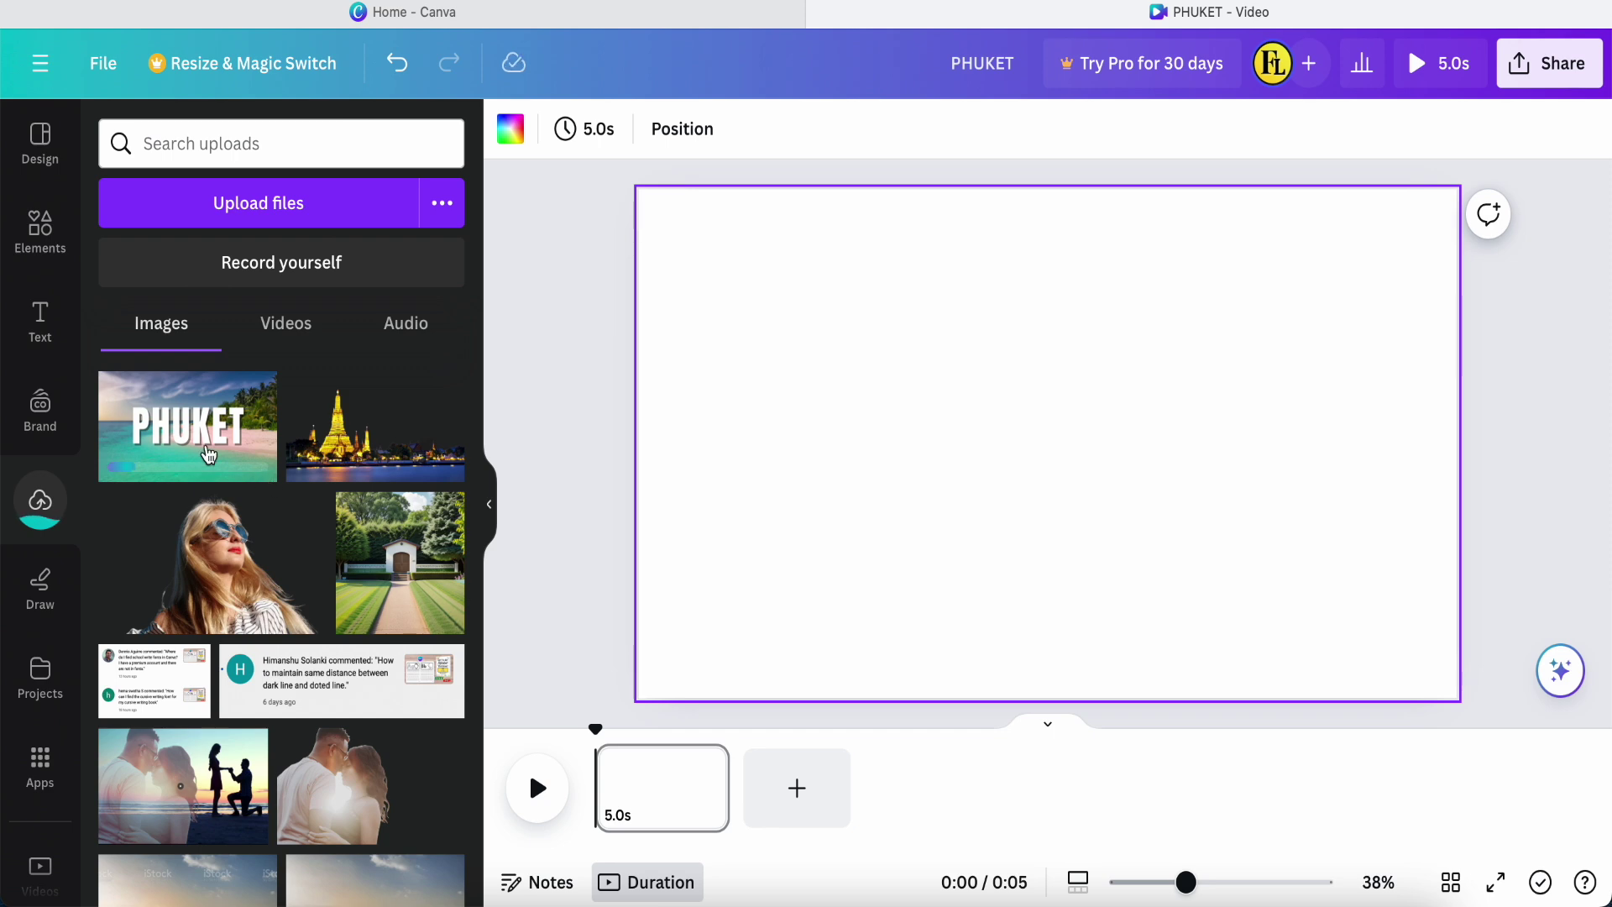
# Step: Add the uploaded PHUKET image to the empty page and set it as the background
pyautogui.click(199, 441)
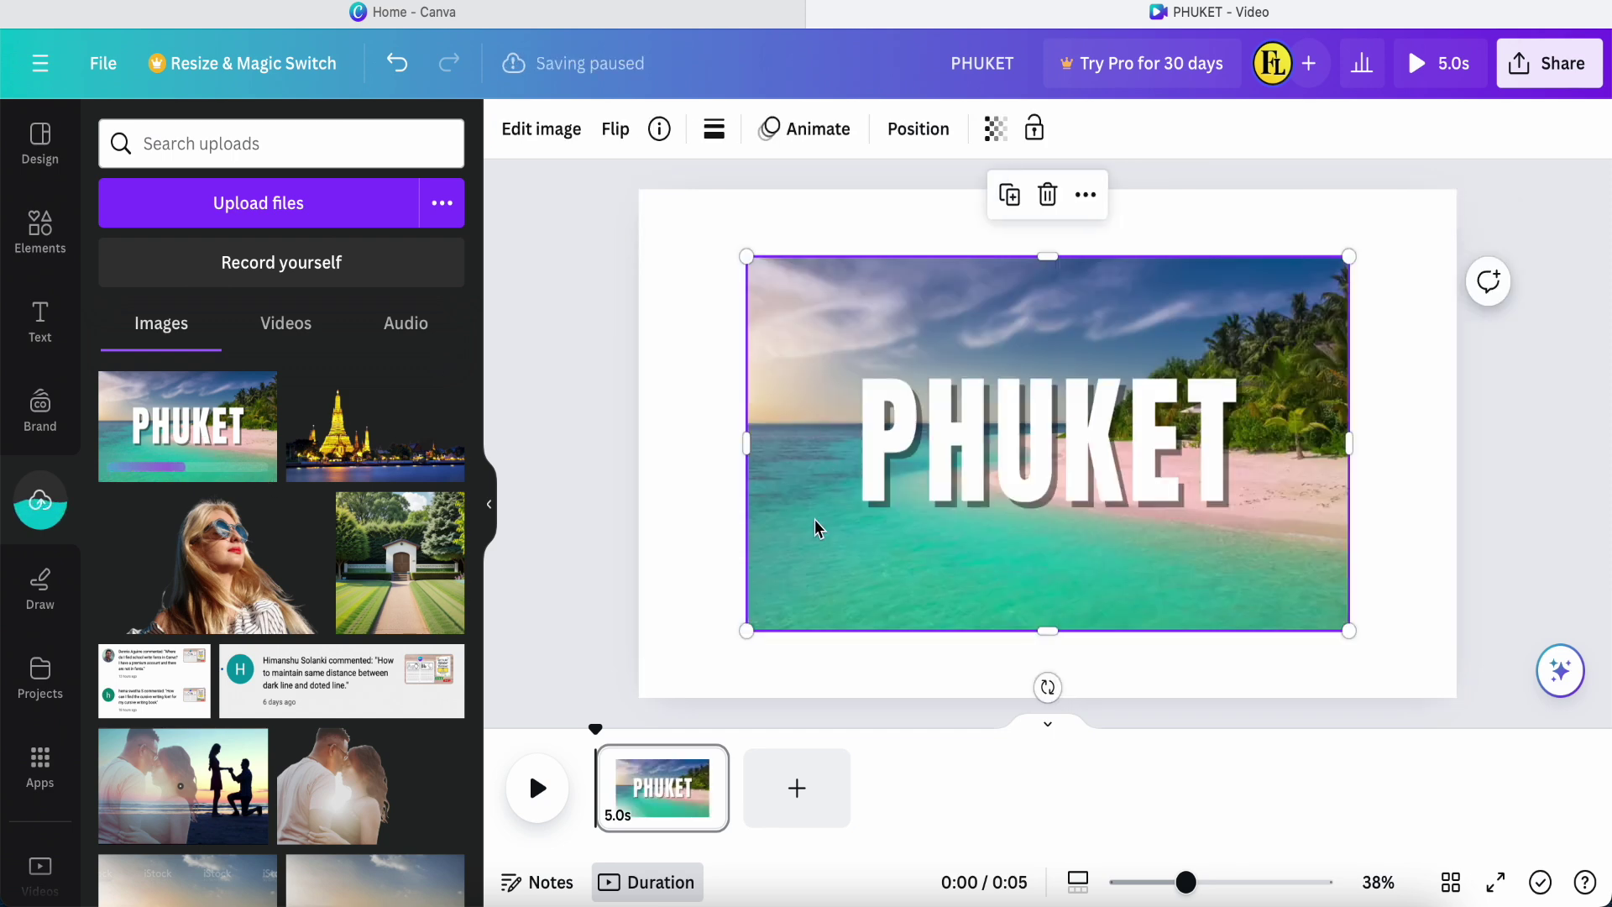
pyautogui.rightClick(880, 559)
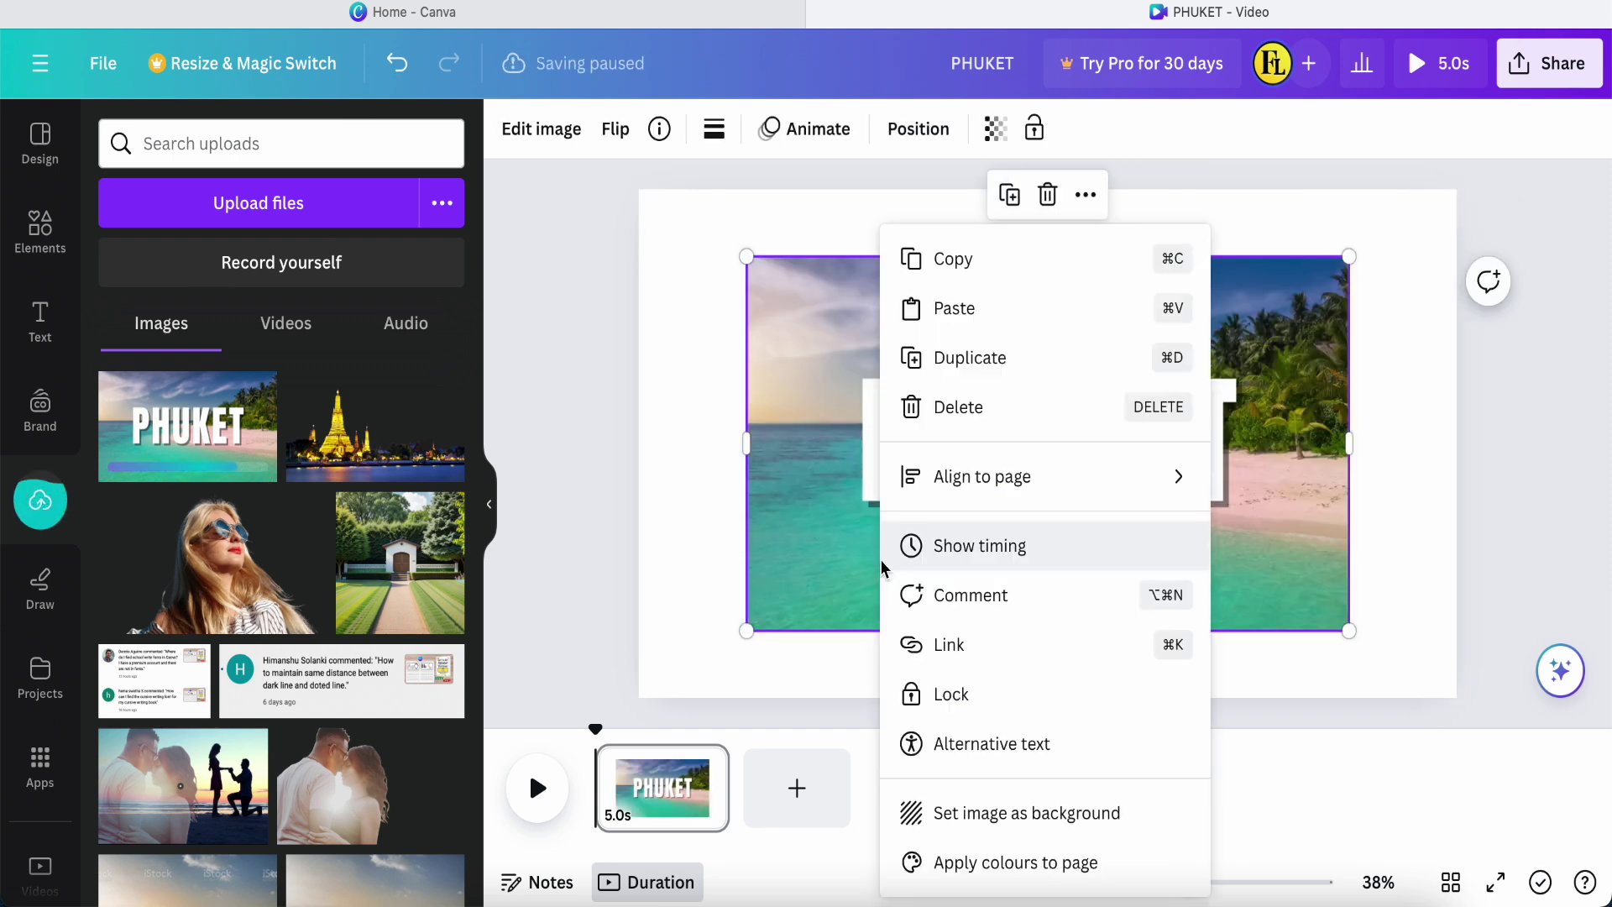
pyautogui.click(997, 819)
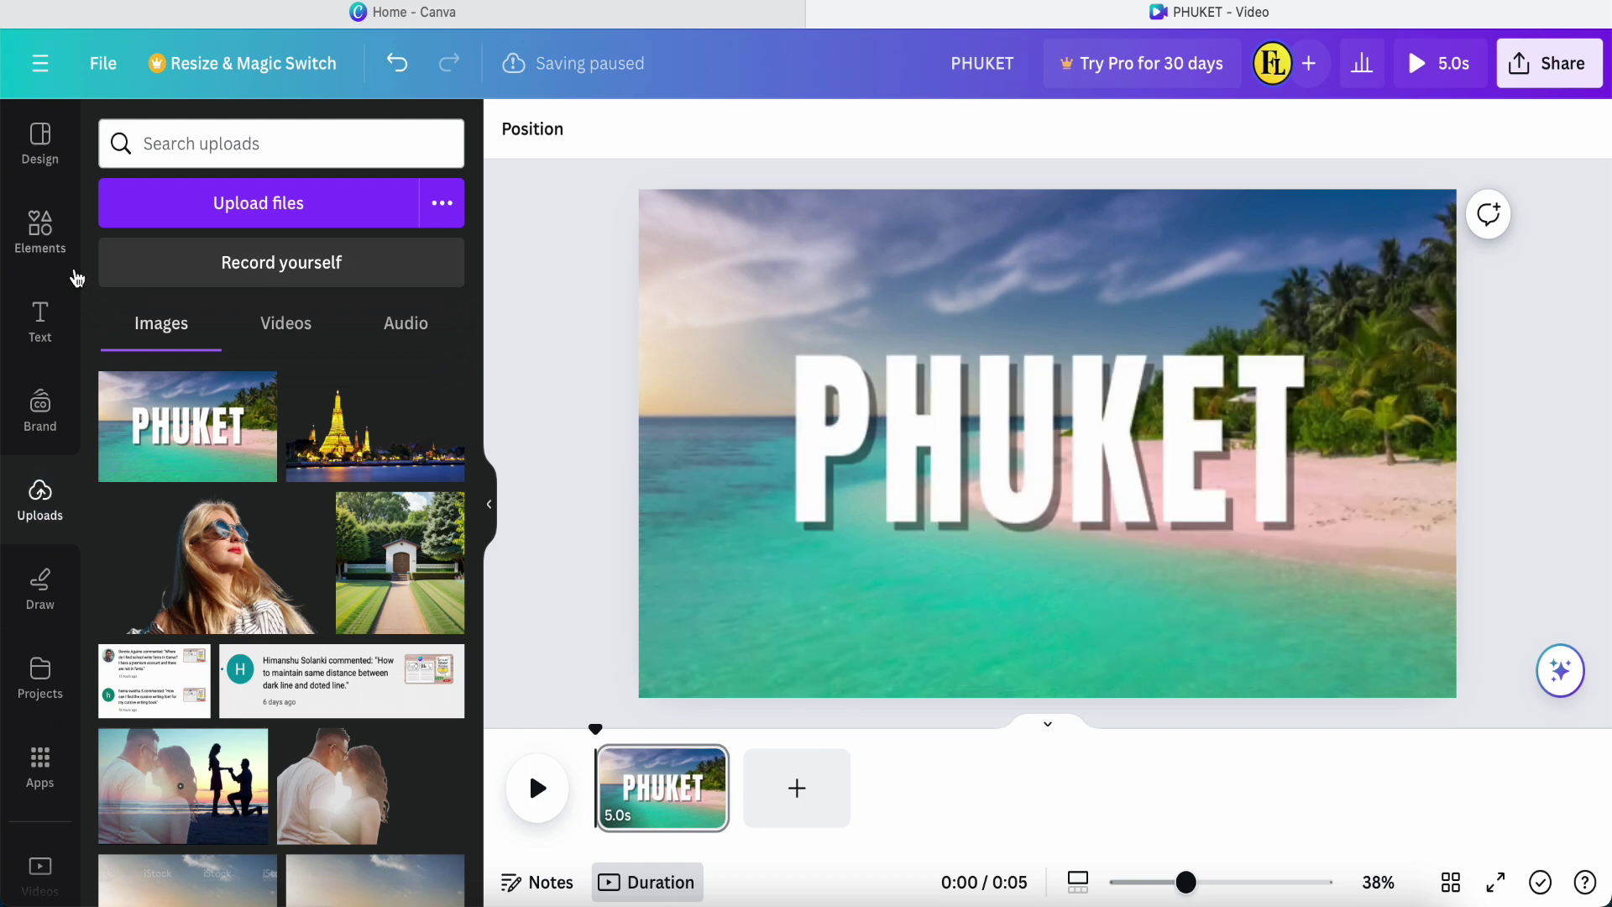
# Step: Add the recently used Gray Aeroplane Travel Icon to the page and flip it horizontally
pyautogui.click(35, 233)
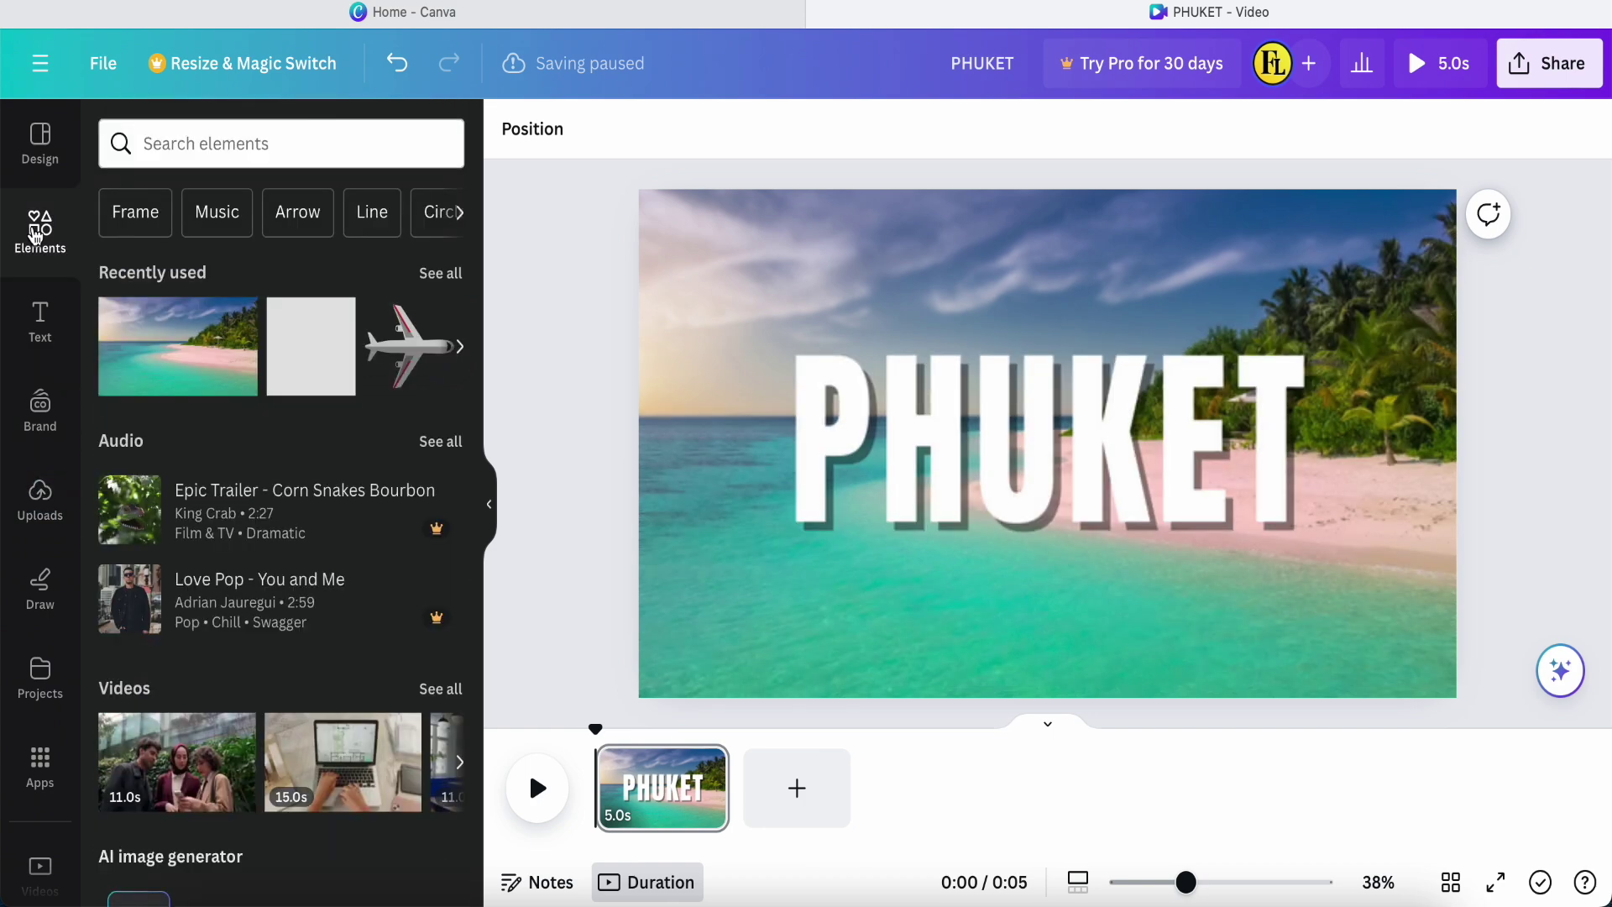
pyautogui.click(437, 325)
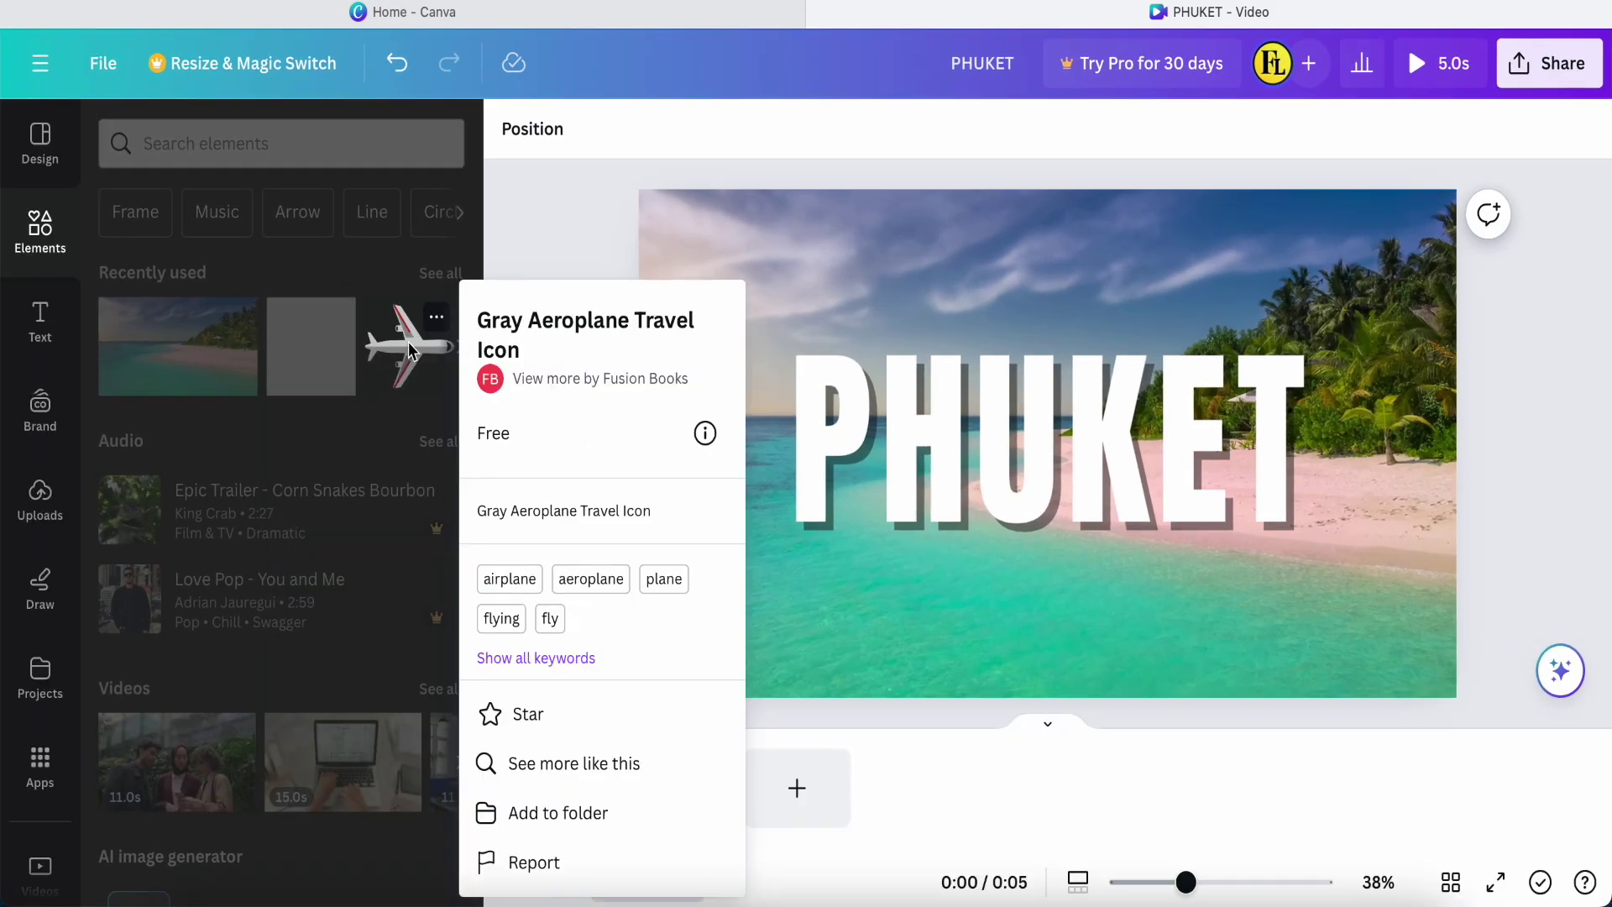
pyautogui.click(410, 351)
pyautogui.click(420, 341)
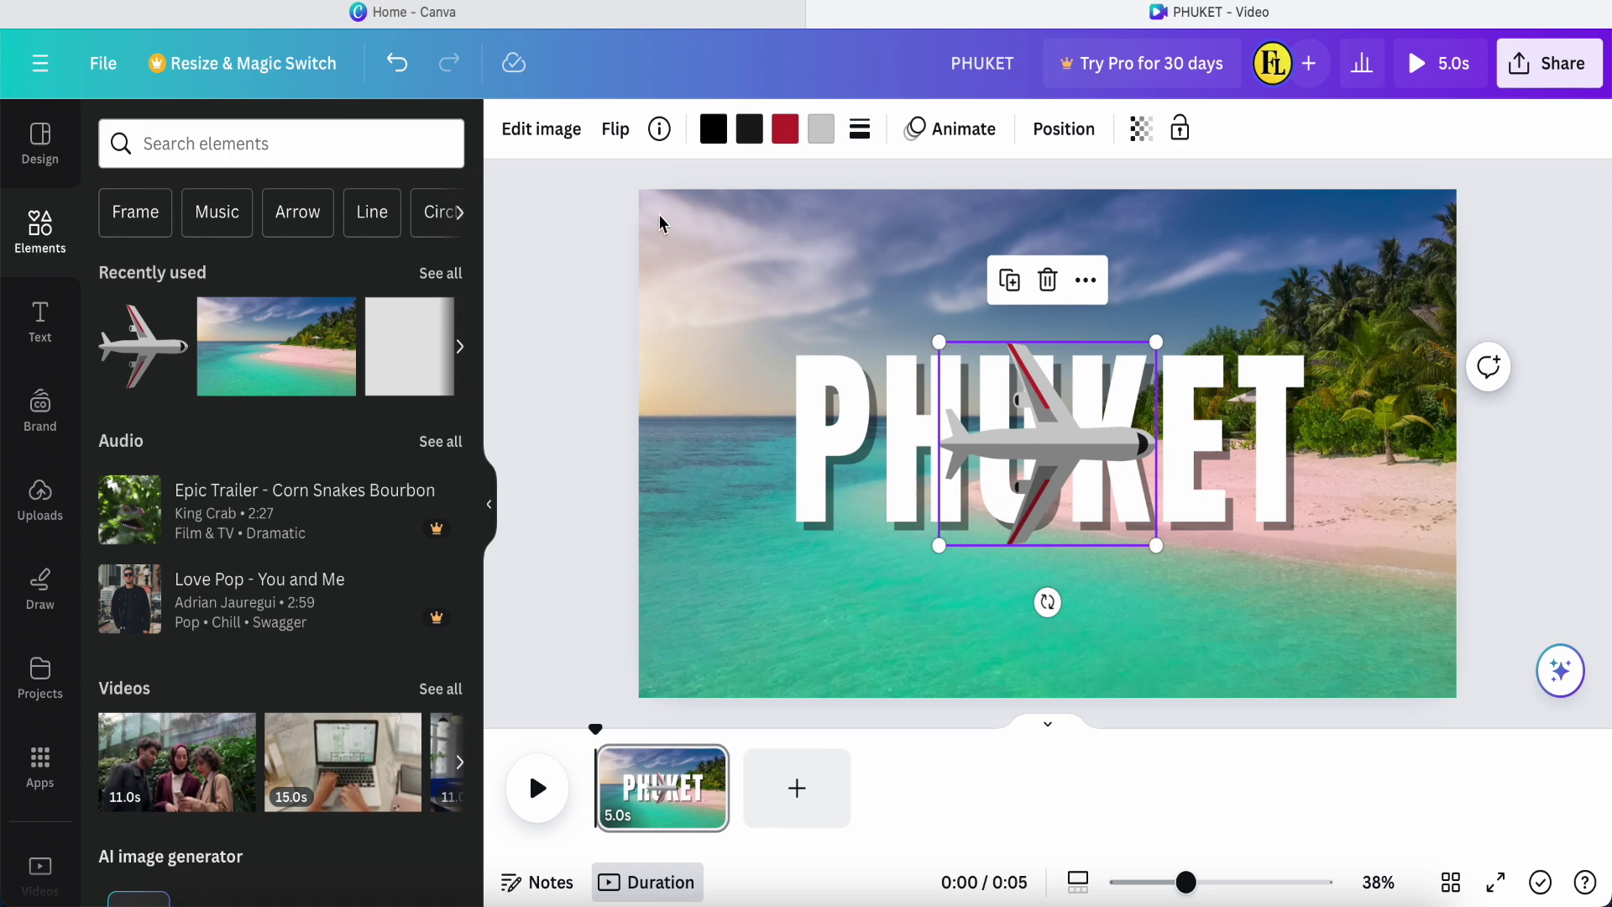
pyautogui.click(616, 130)
pyautogui.click(622, 194)
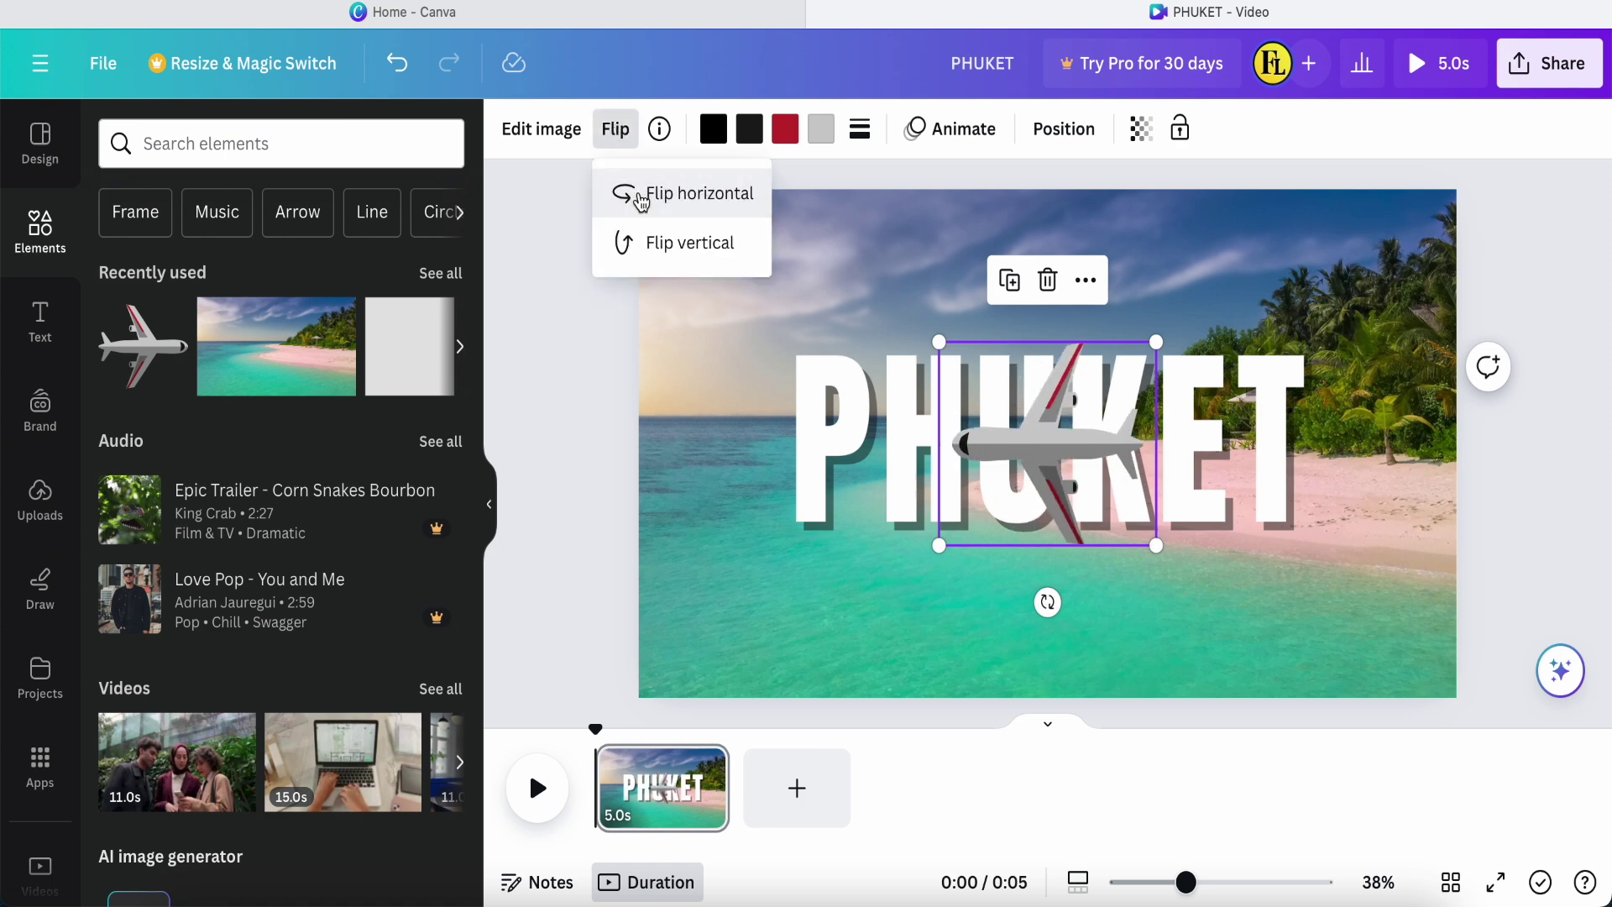
# Step: Enlarge the aeroplane to about the width of the PHUKET title and centre it on the page
pyautogui.moveTo(939, 549); pyautogui.dragTo(797, 678)
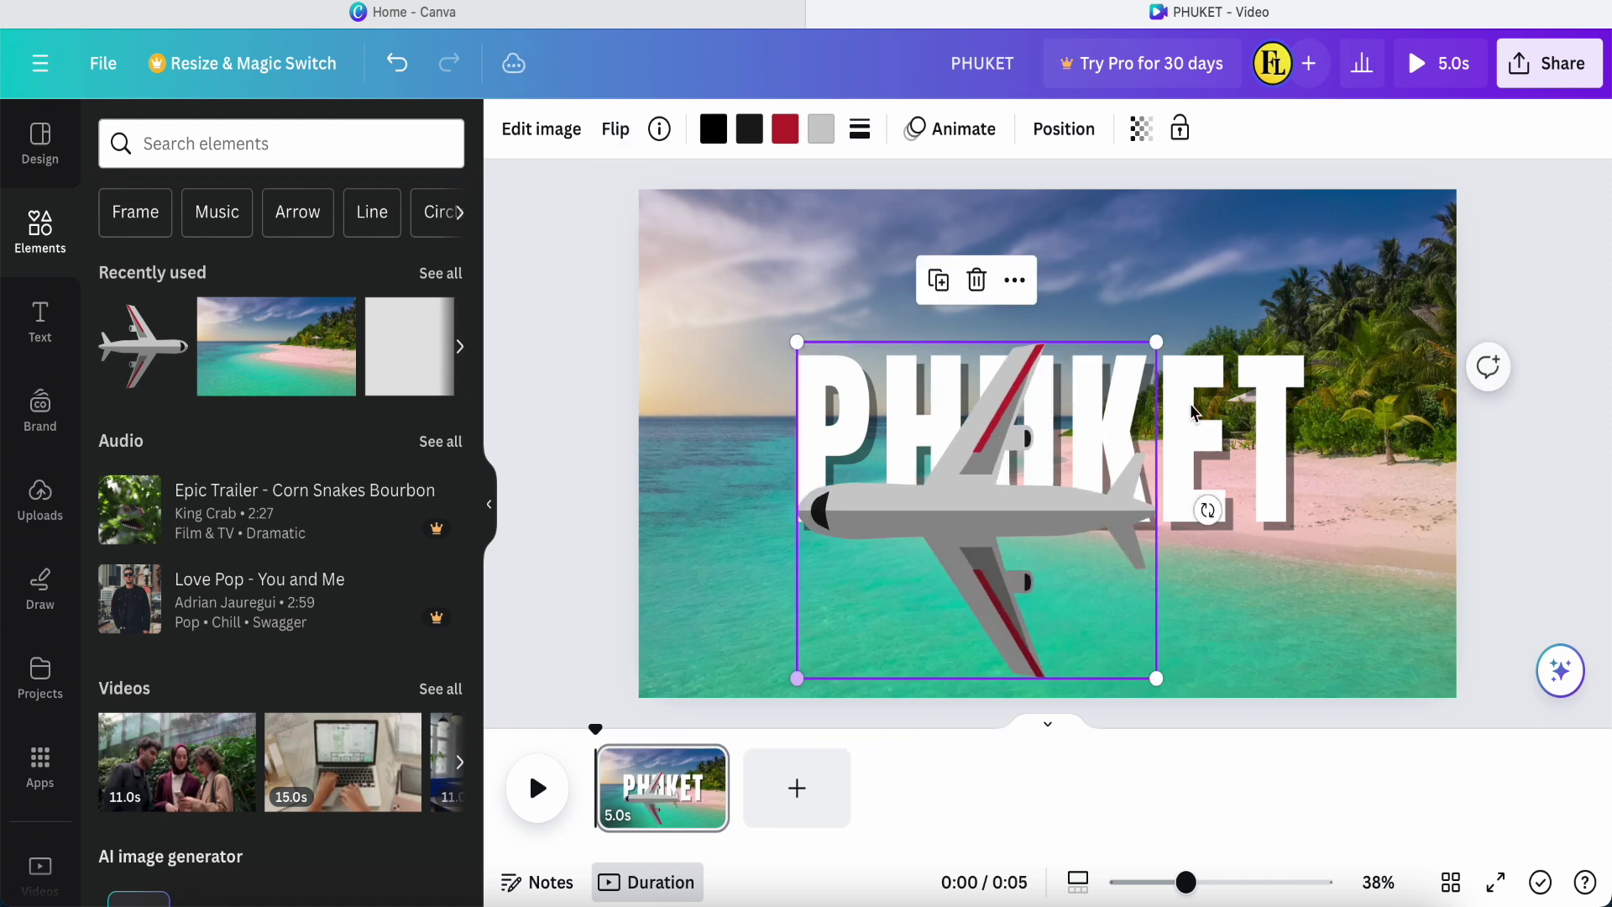
pyautogui.moveTo(1165, 332); pyautogui.dragTo(1291, 218)
pyautogui.moveTo(1032, 468)
pyautogui.mouseDown()
pyautogui.moveTo(1019, 453)
pyautogui.moveTo(1039, 458)
pyautogui.mouseUp()
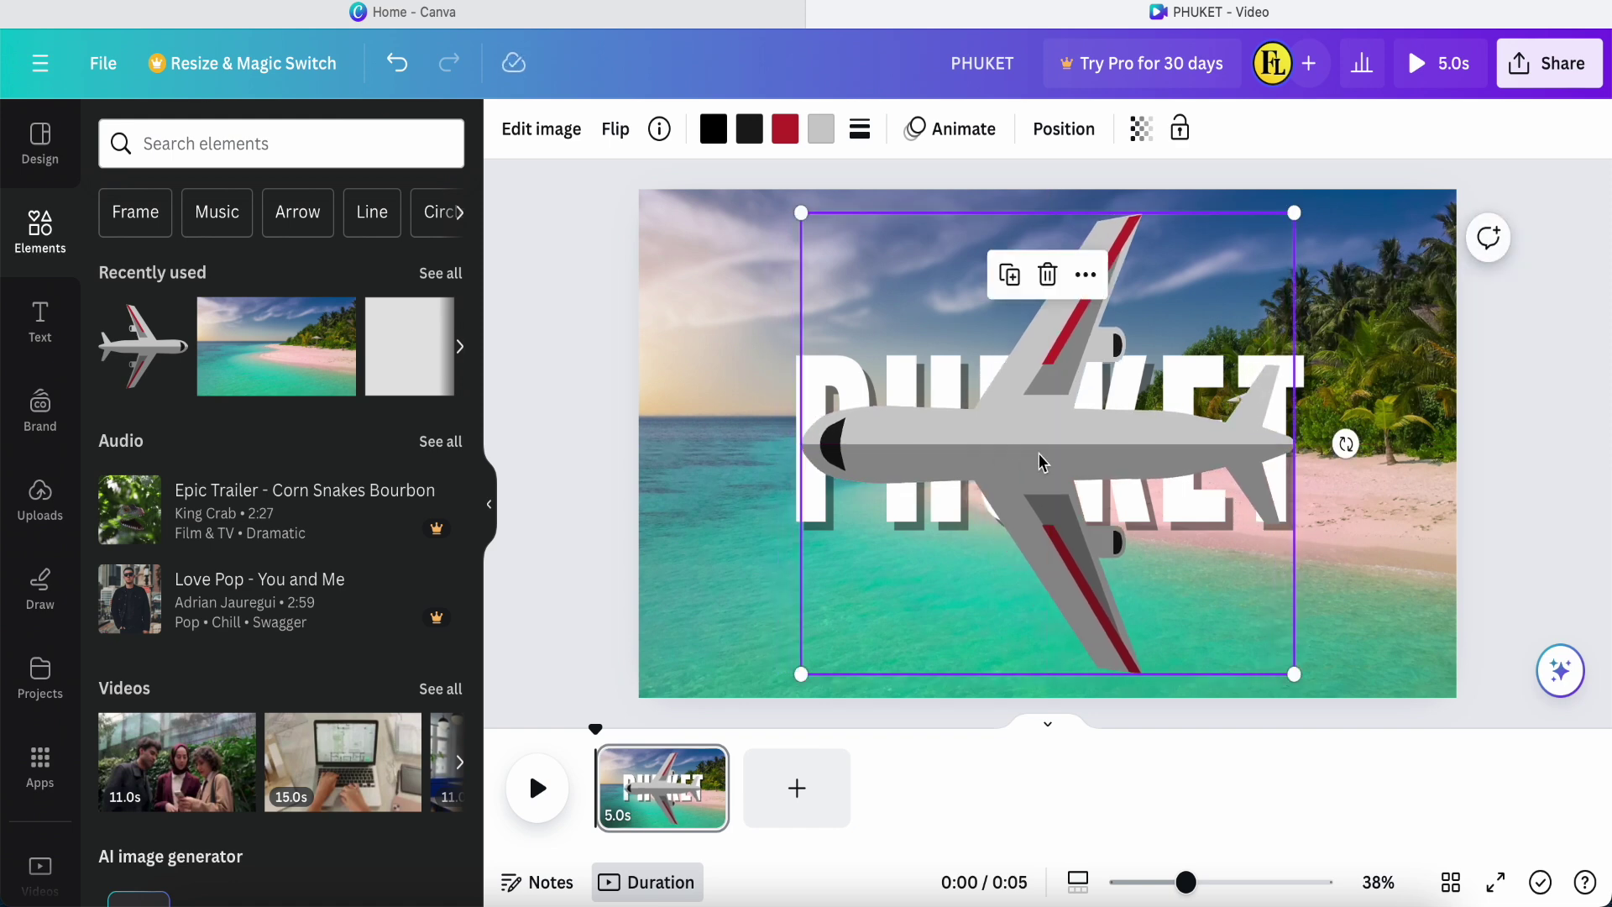
pyautogui.click(622, 329)
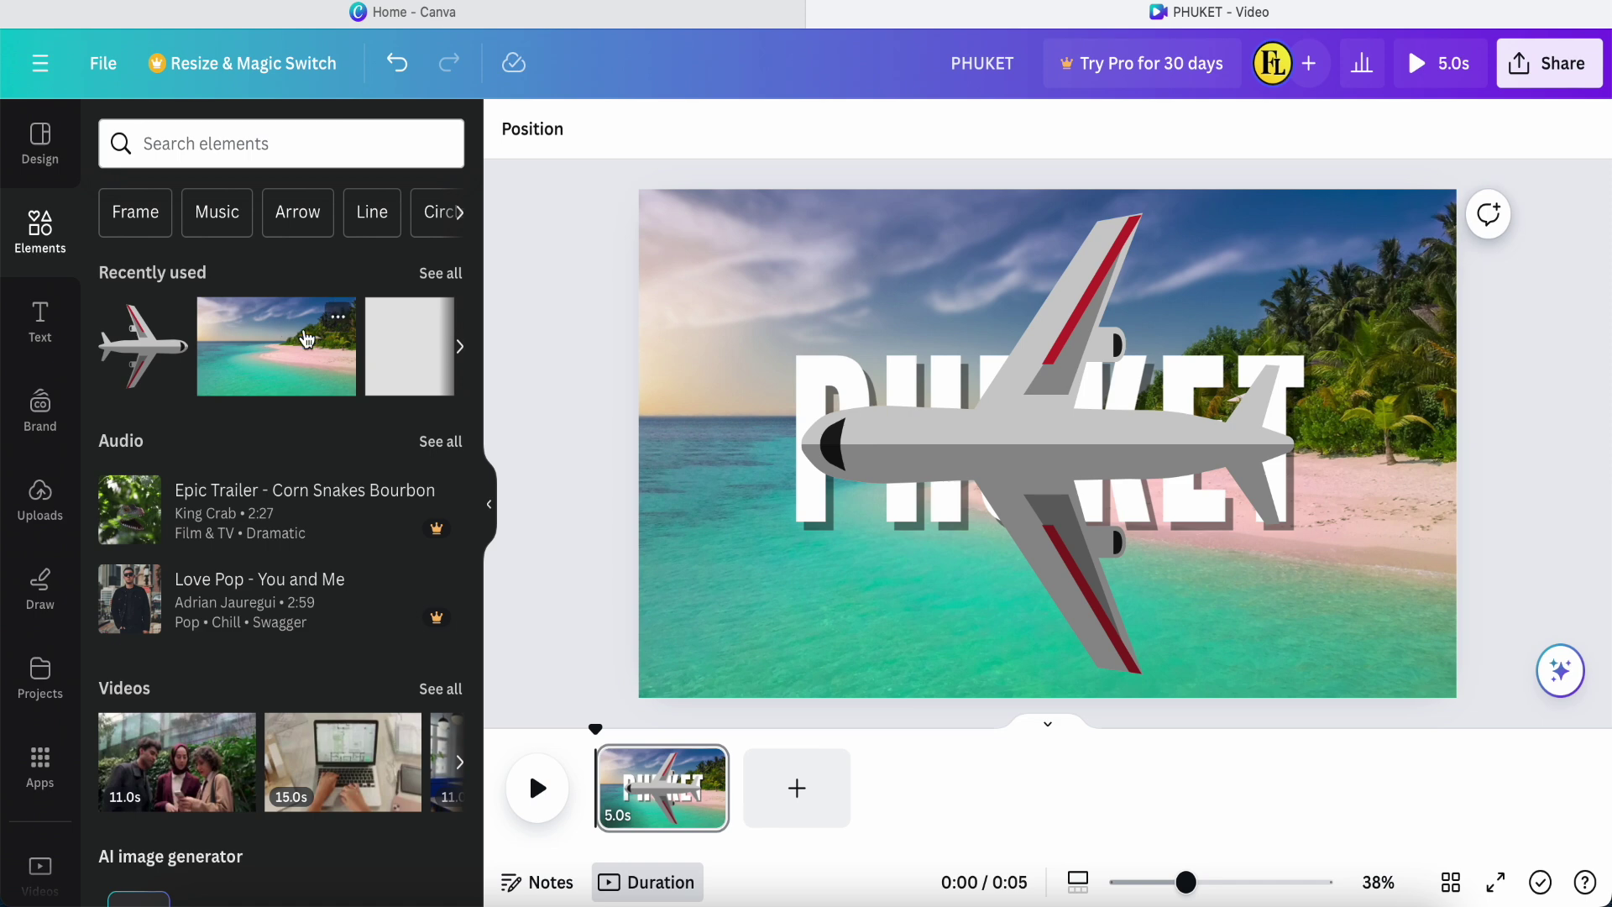
# Step: Add a square shape, place it directly behind the aeroplane's tail, and shrink it slightly
pyautogui.click(387, 374)
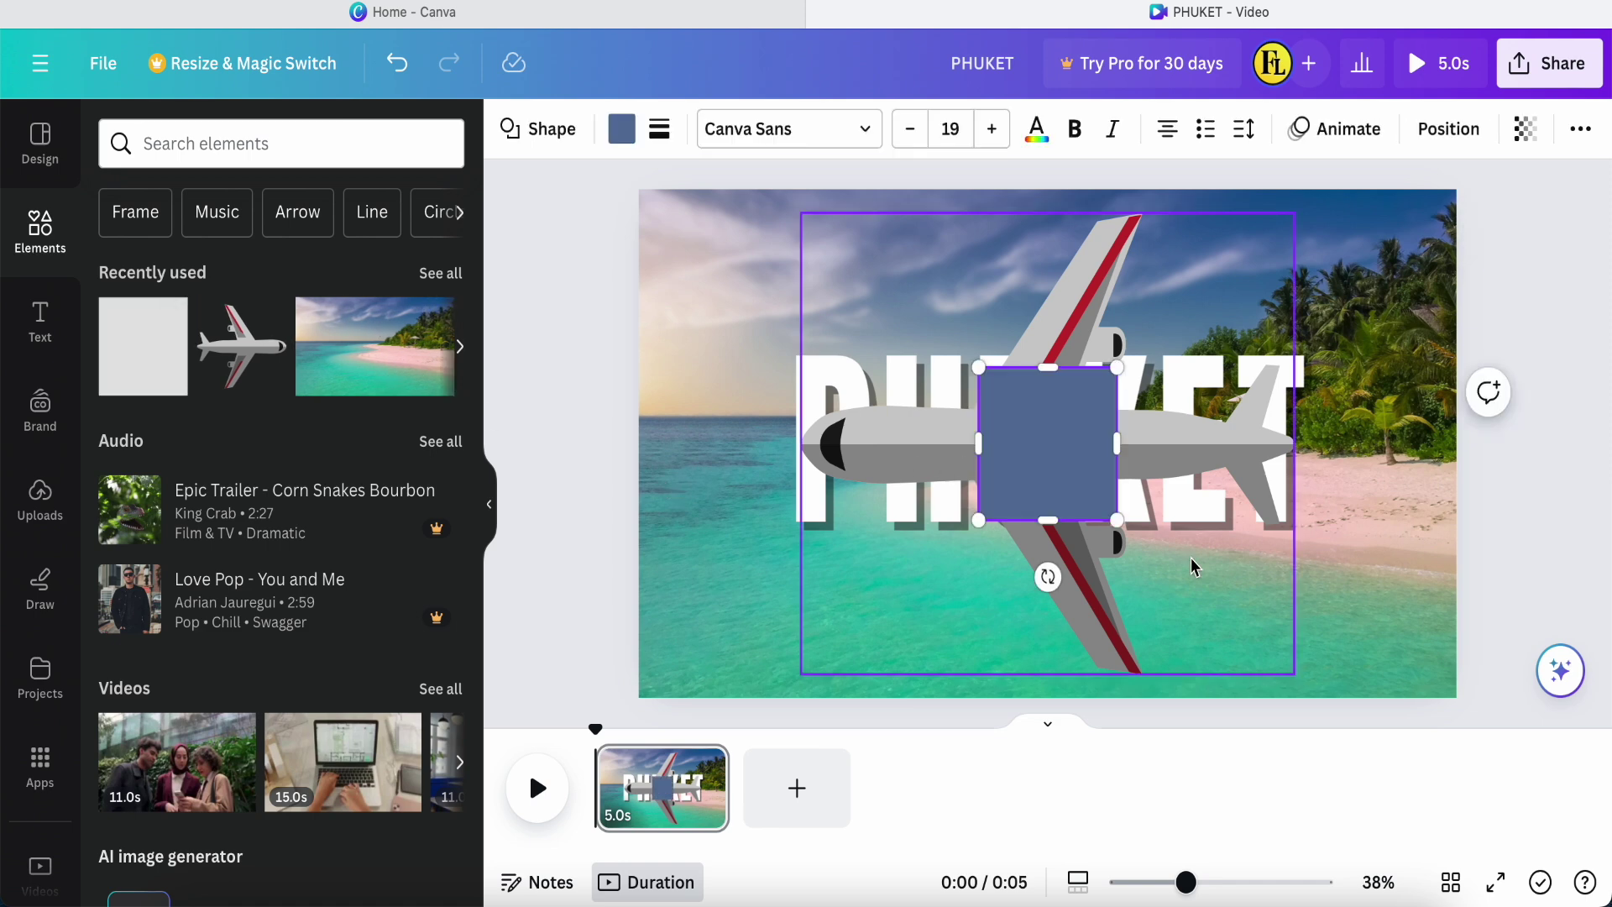
pyautogui.moveTo(1085, 481); pyautogui.dragTo(1391, 463)
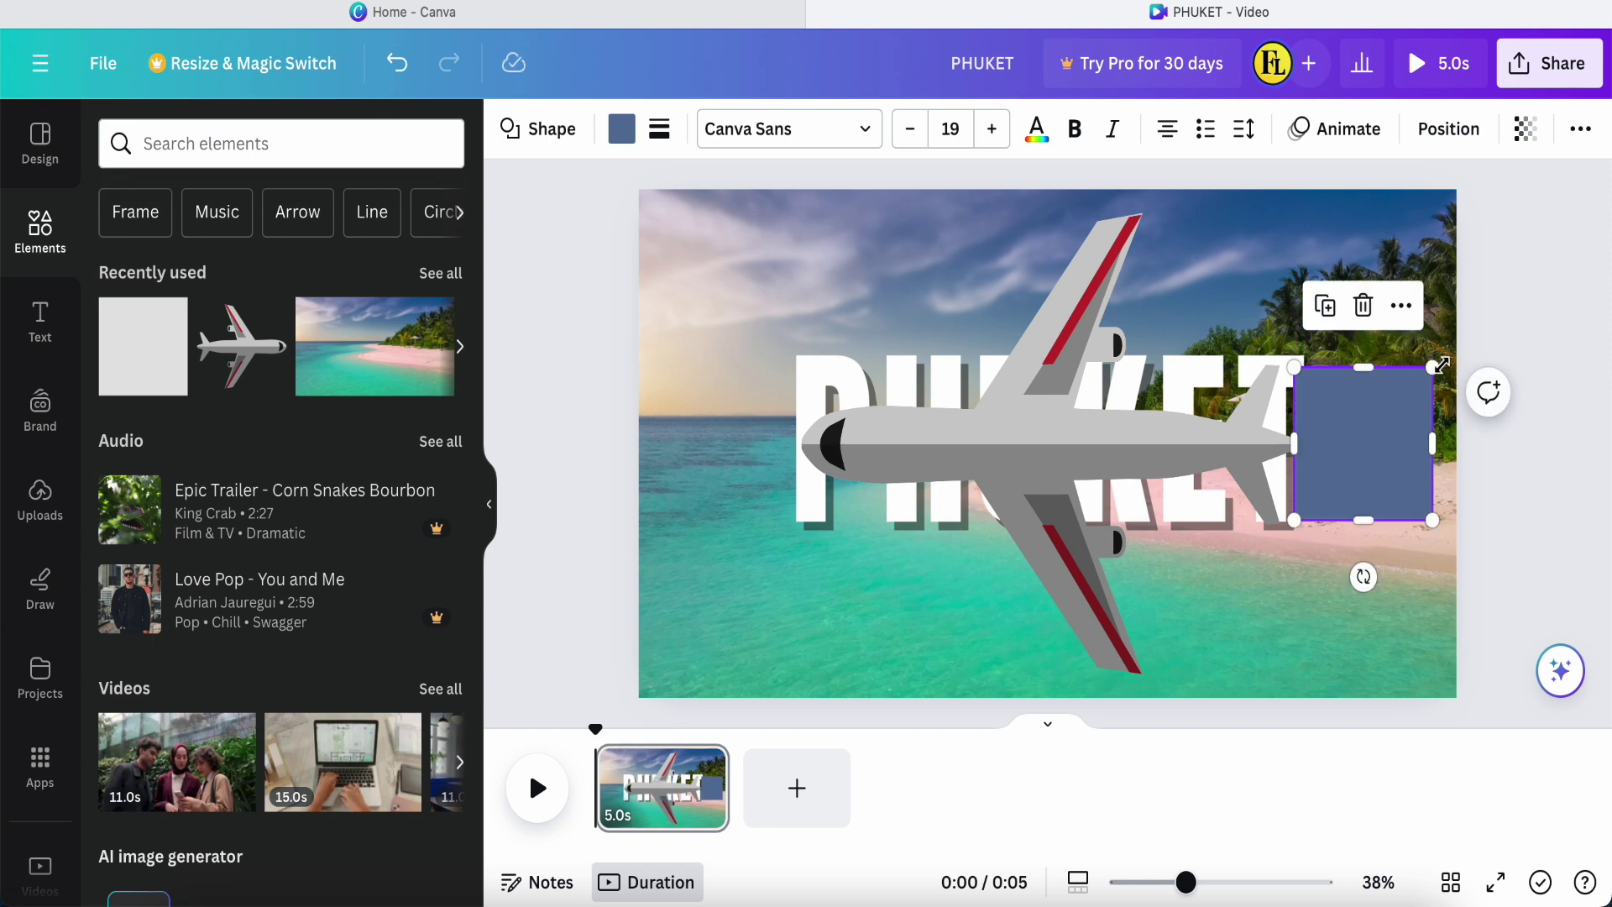
pyautogui.moveTo(1433, 368); pyautogui.dragTo(1397, 396)
pyautogui.moveTo(1352, 485); pyautogui.dragTo(1352, 473)
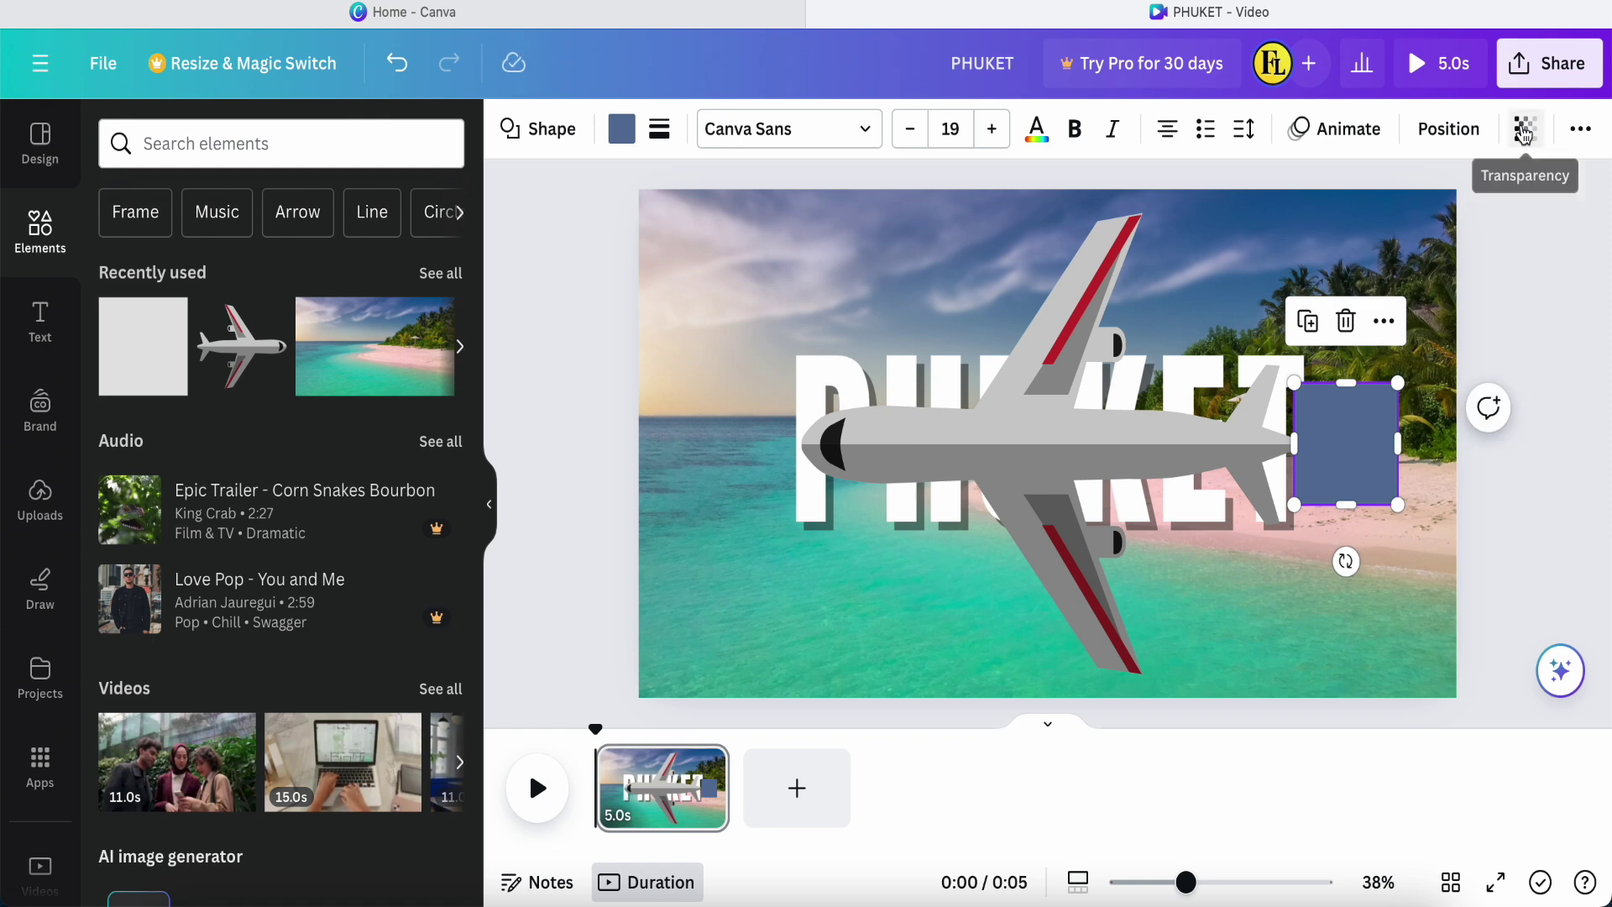
# Step: Set the transparency of the square behind the aeroplane's tail to 0
pyautogui.click(1530, 72)
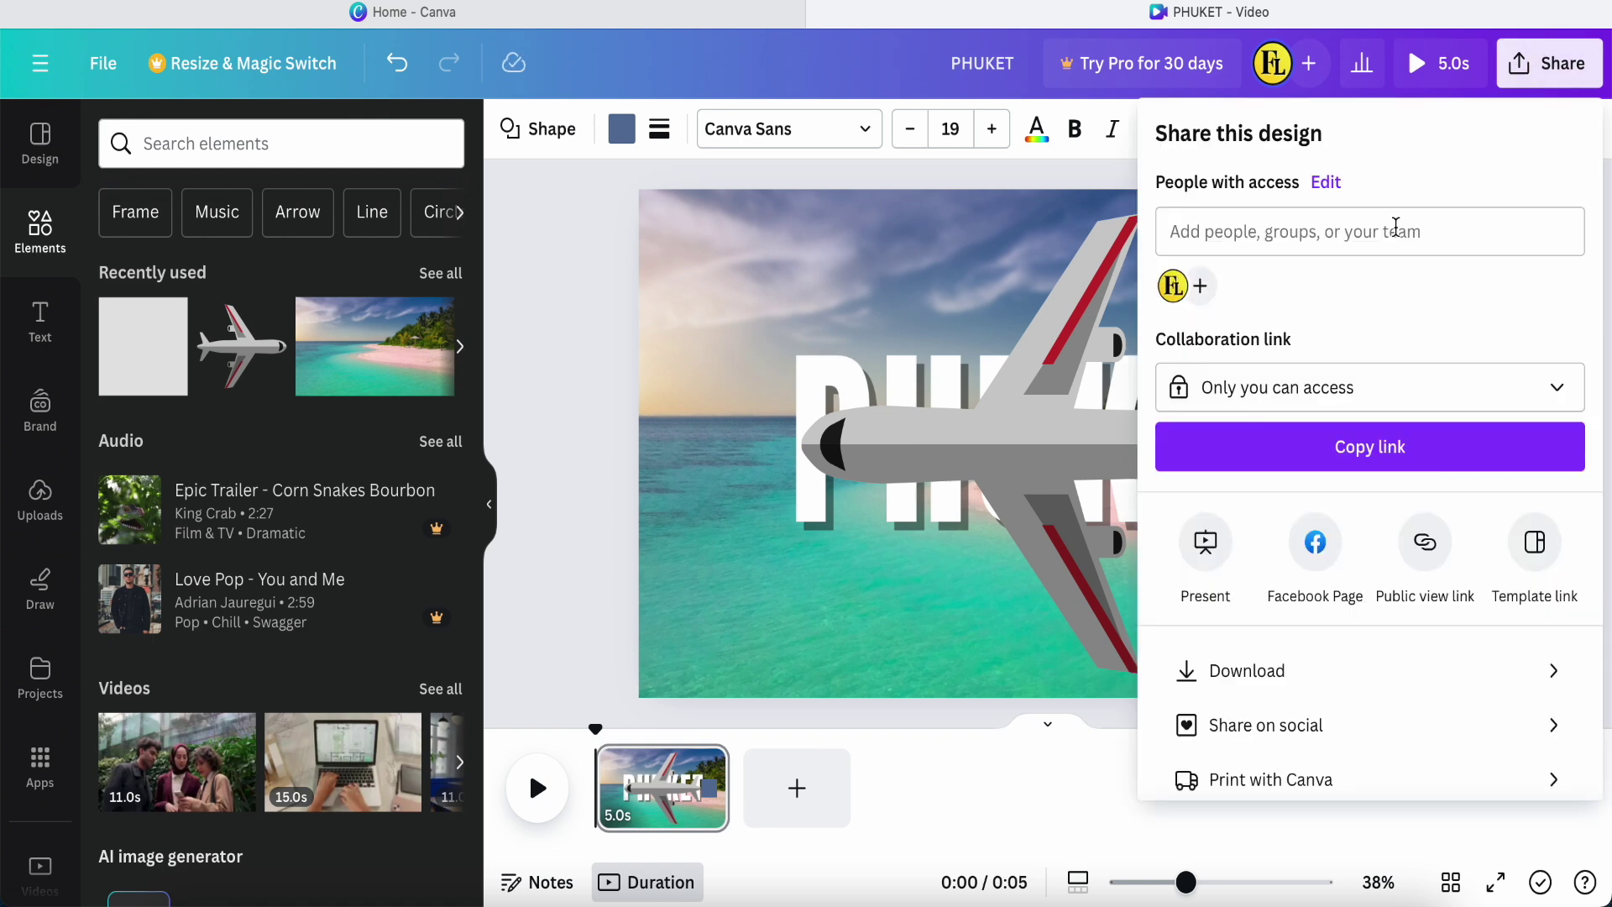
pyautogui.click(927, 343)
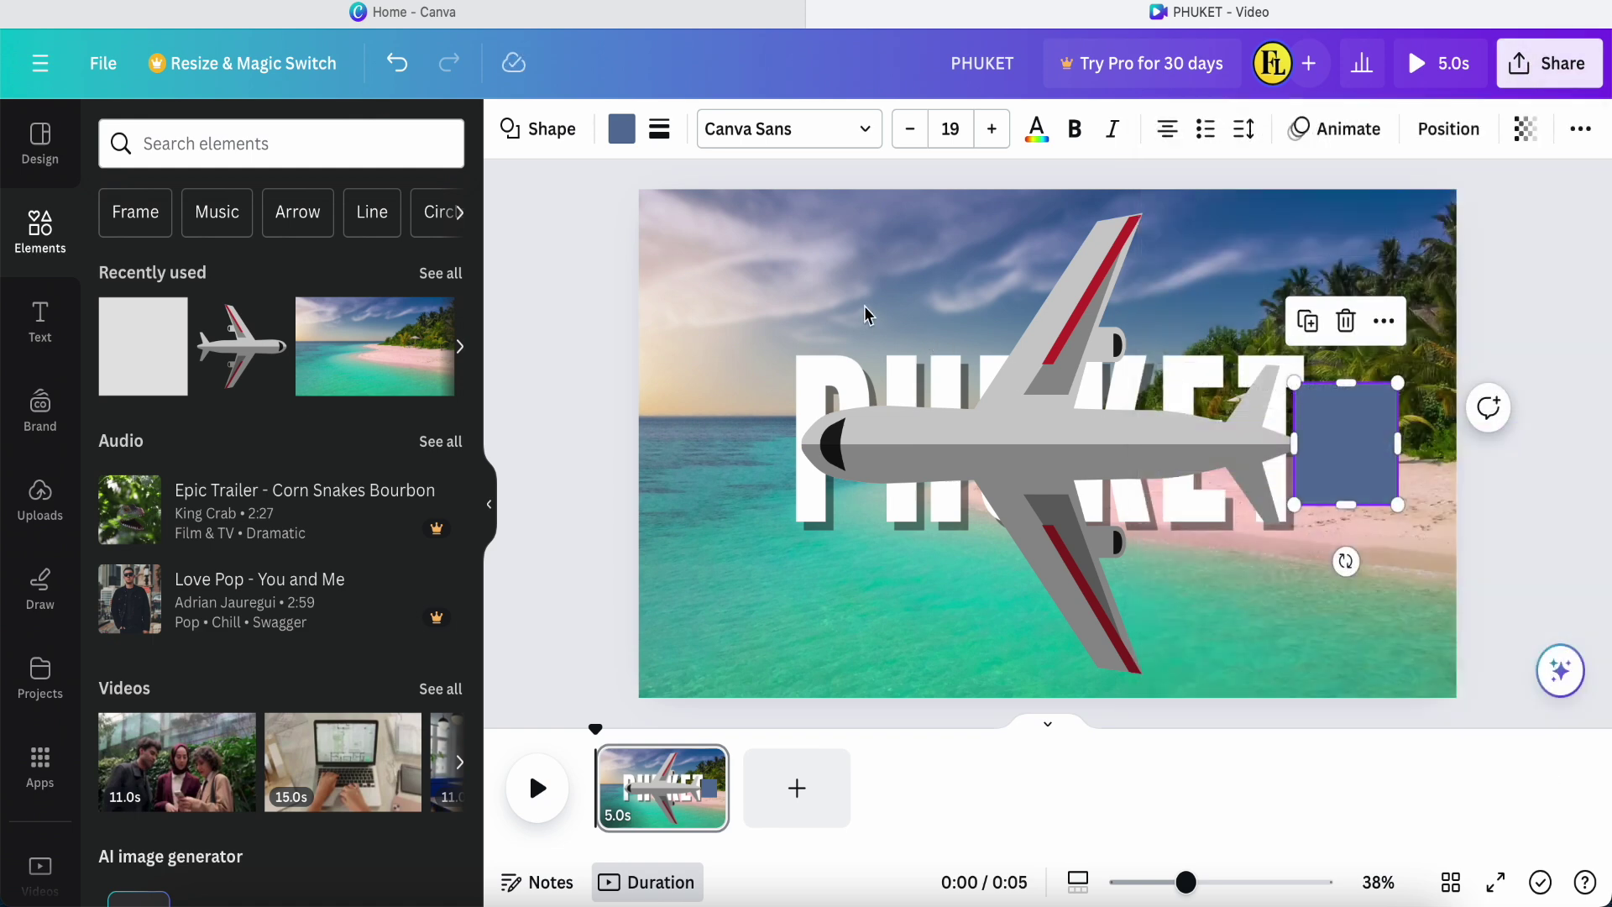
pyautogui.click(1356, 449)
pyautogui.click(1580, 333)
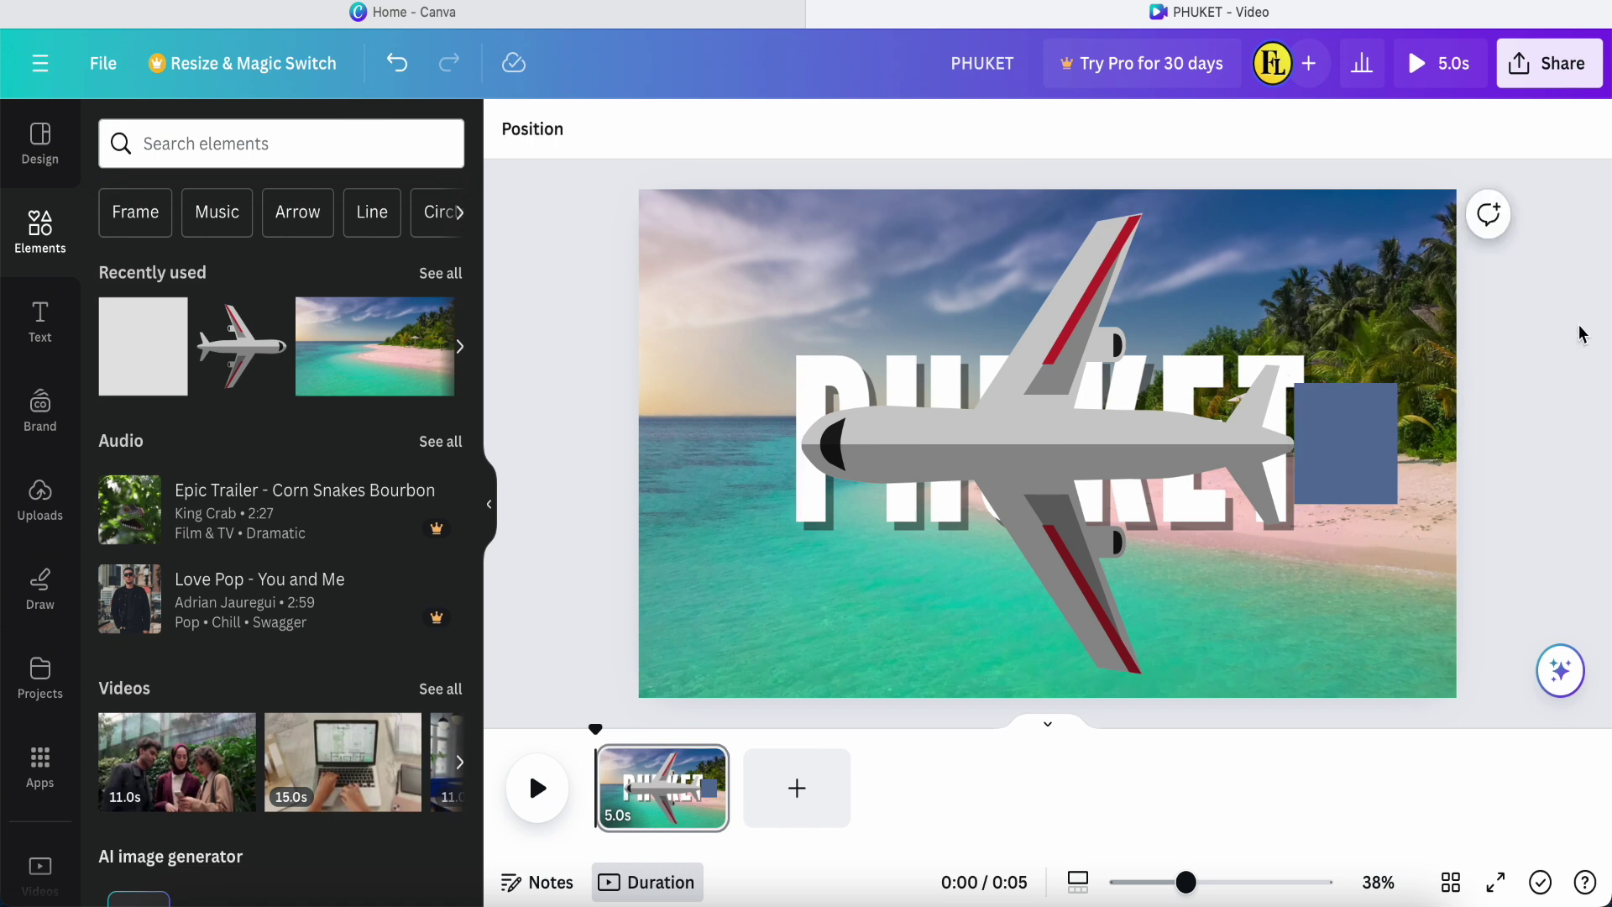
pyautogui.click(1385, 420)
pyautogui.click(1526, 132)
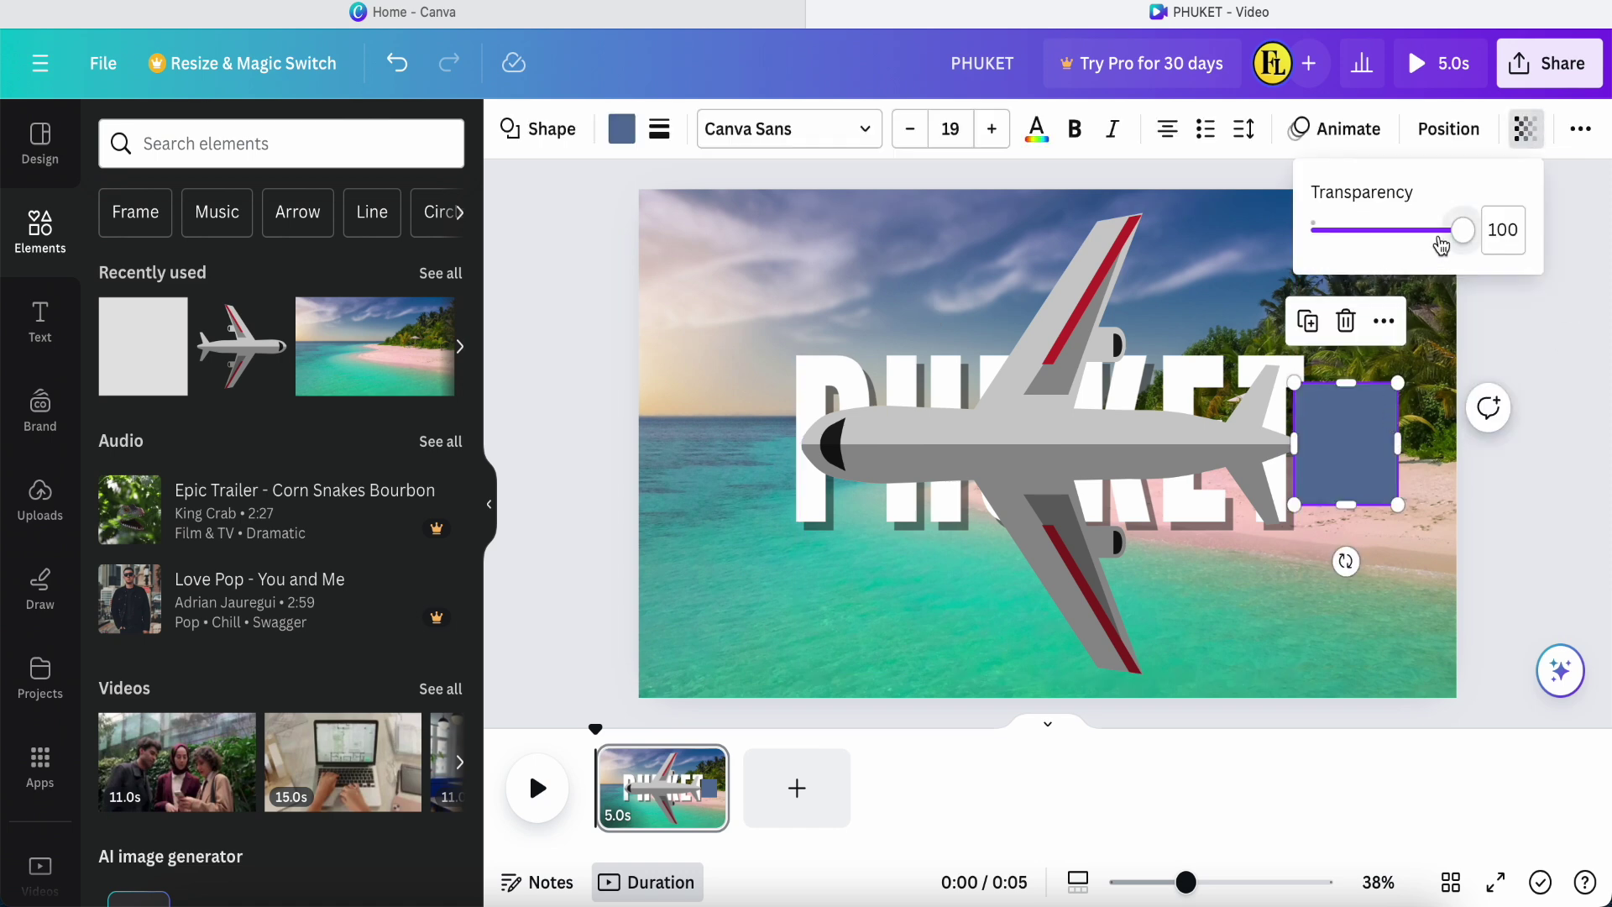
pyautogui.moveTo(1462, 230); pyautogui.dragTo(1310, 230)
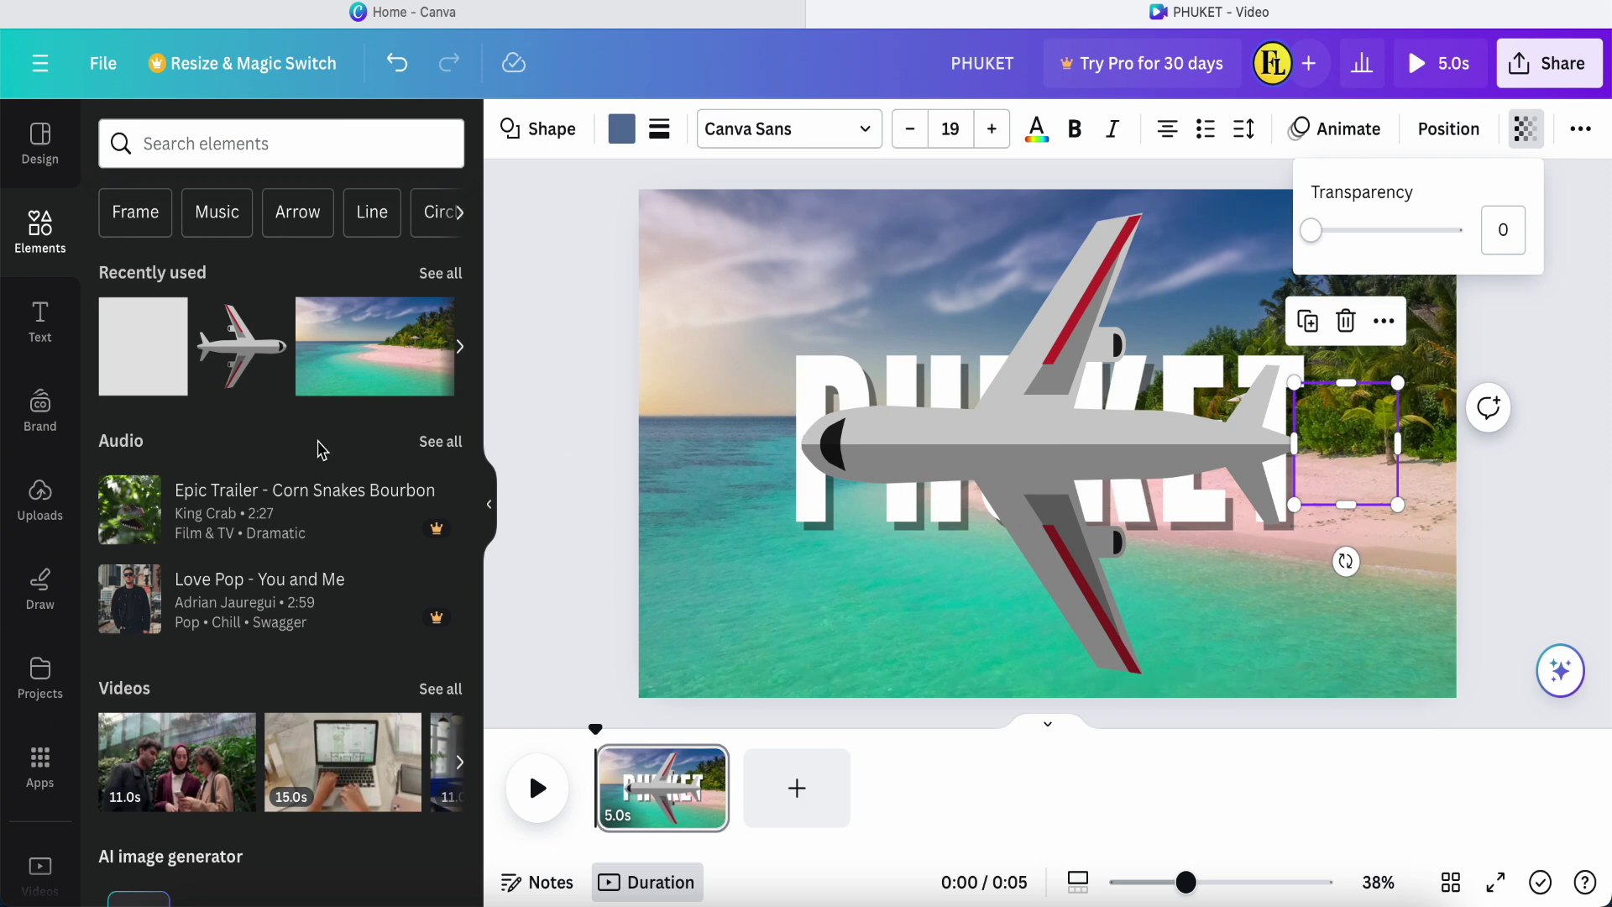
# Step: Add a second square shape in the middle of the page and colour it pink
pyautogui.click(135, 361)
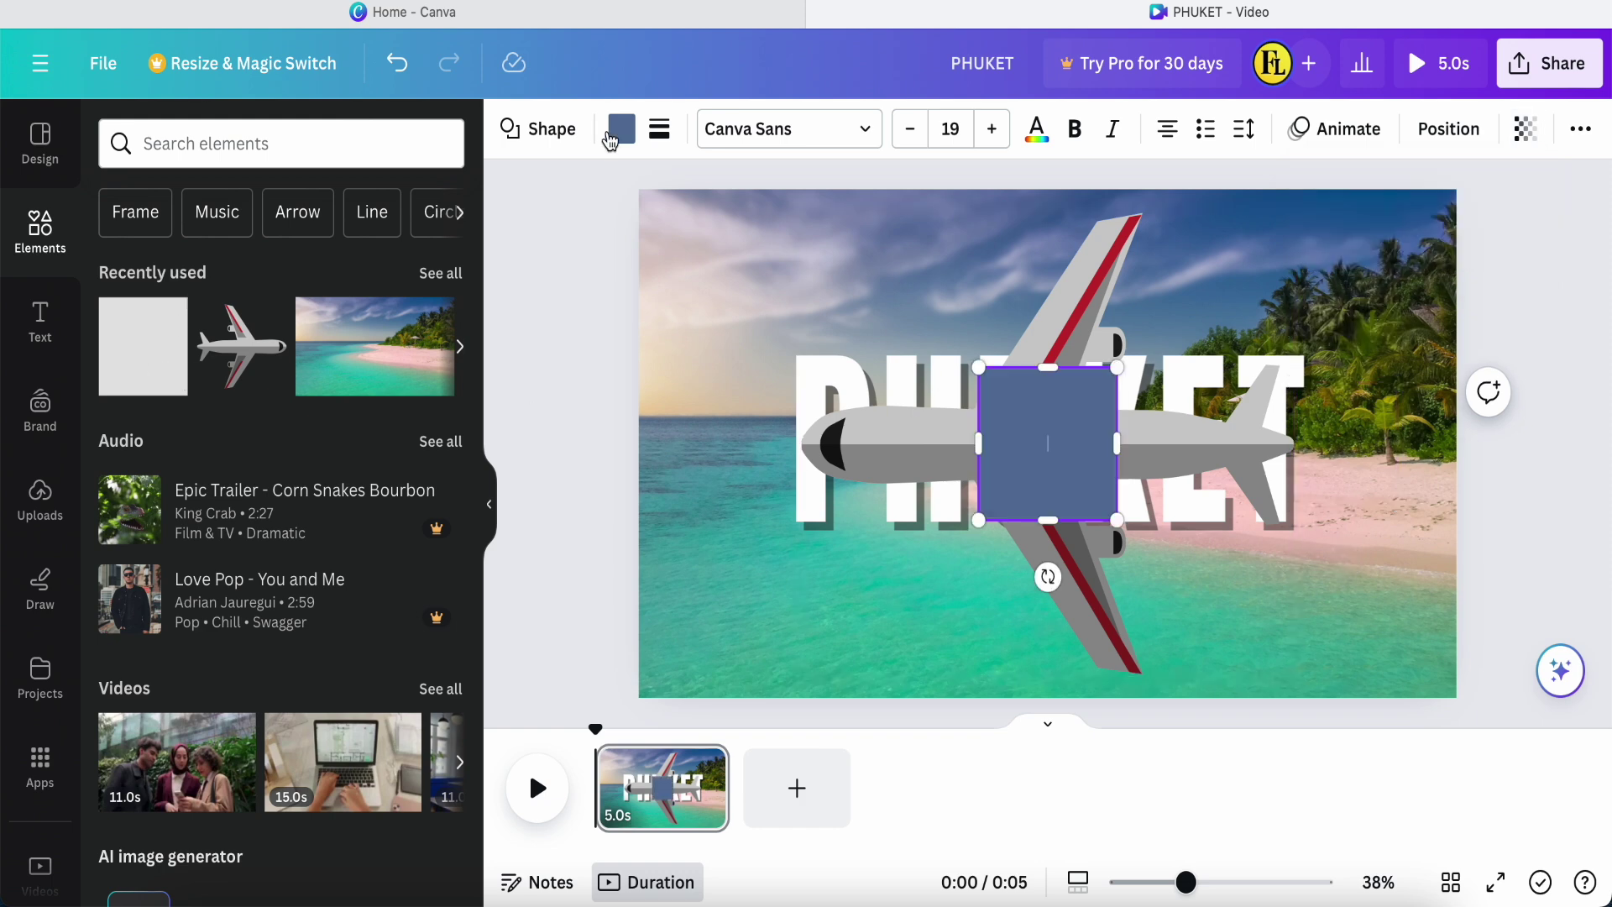
pyautogui.click(611, 138)
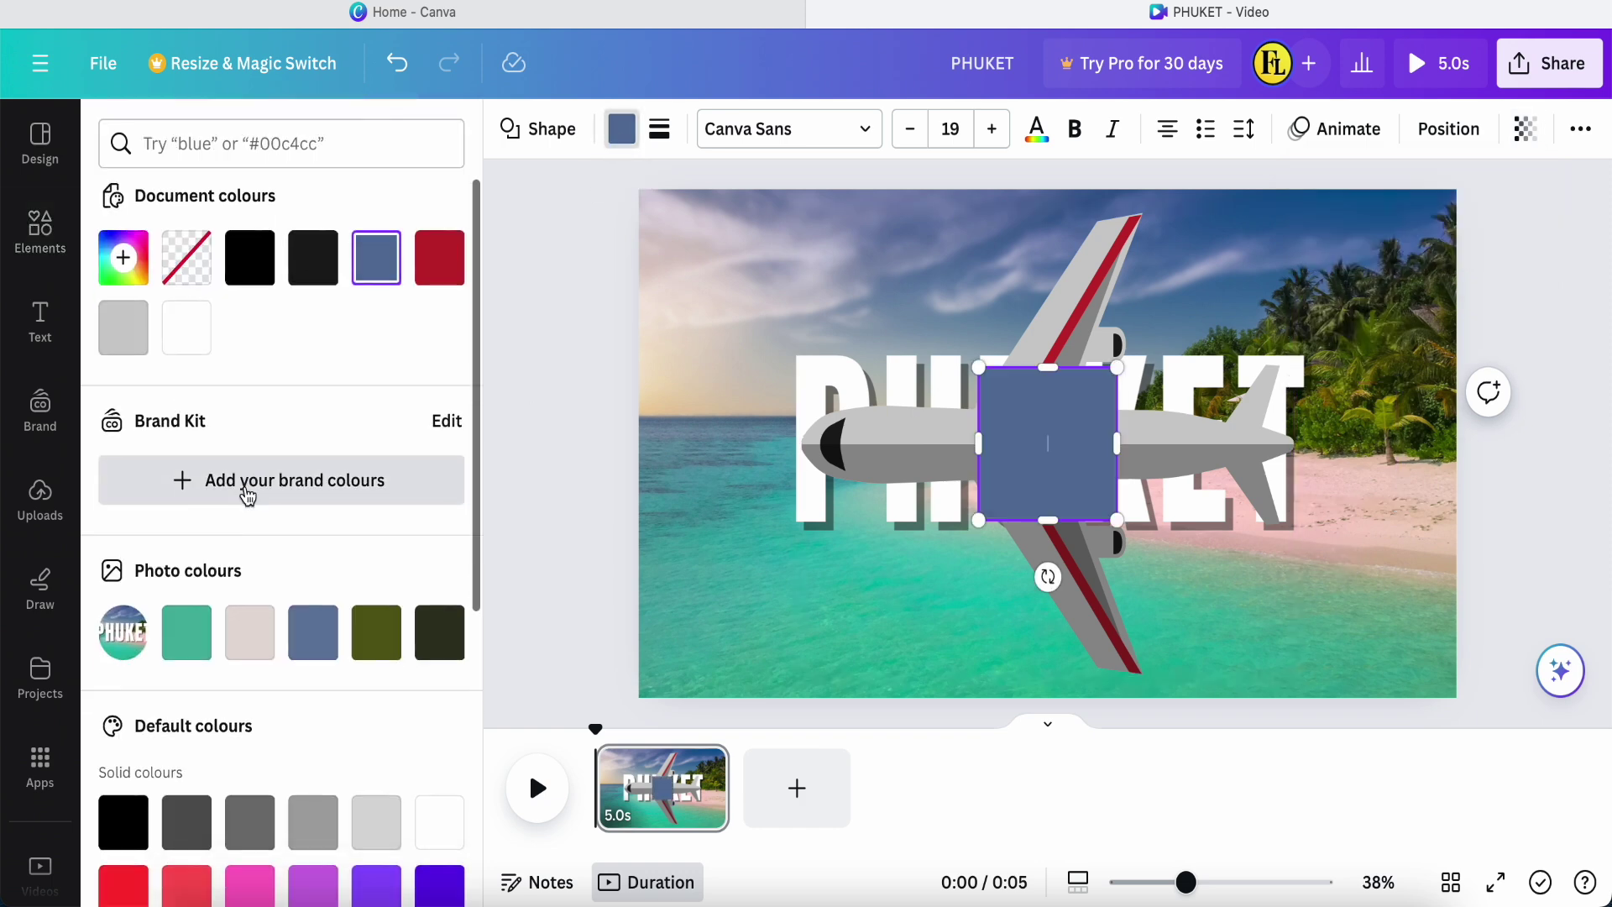
pyautogui.scroll(-4, 247, 496)
pyautogui.click(249, 558)
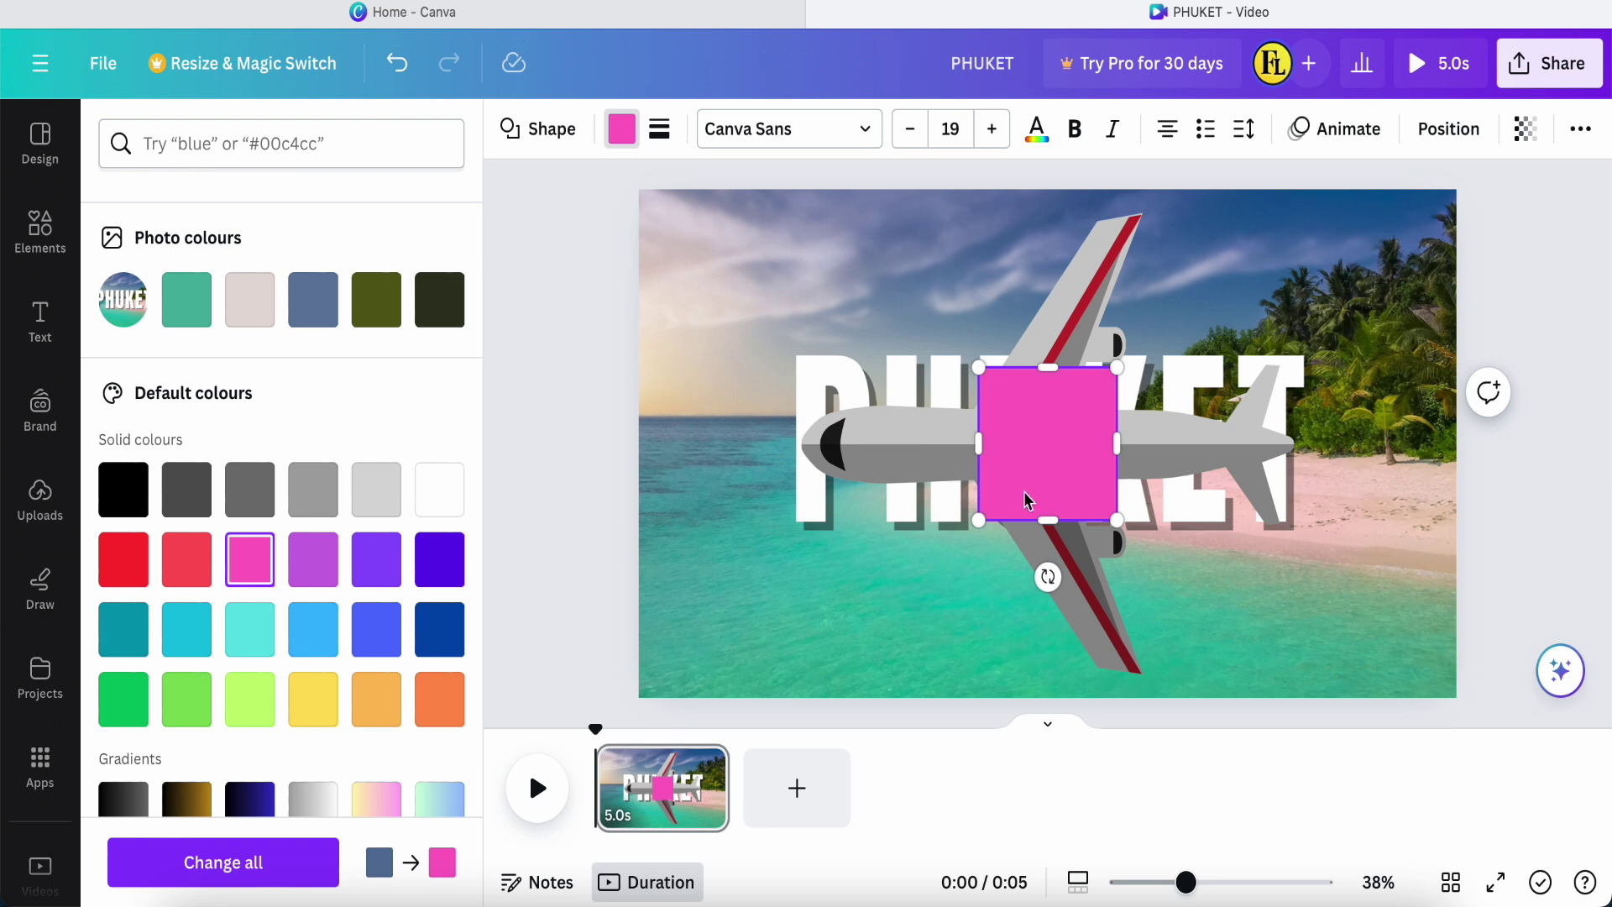
pyautogui.click(738, 610)
# Step: Stretch the pink square over the page's full height, from the aeroplane's wings to well beyond the page's left edge
pyautogui.moveTo(1051, 470); pyautogui.dragTo(999, 470)
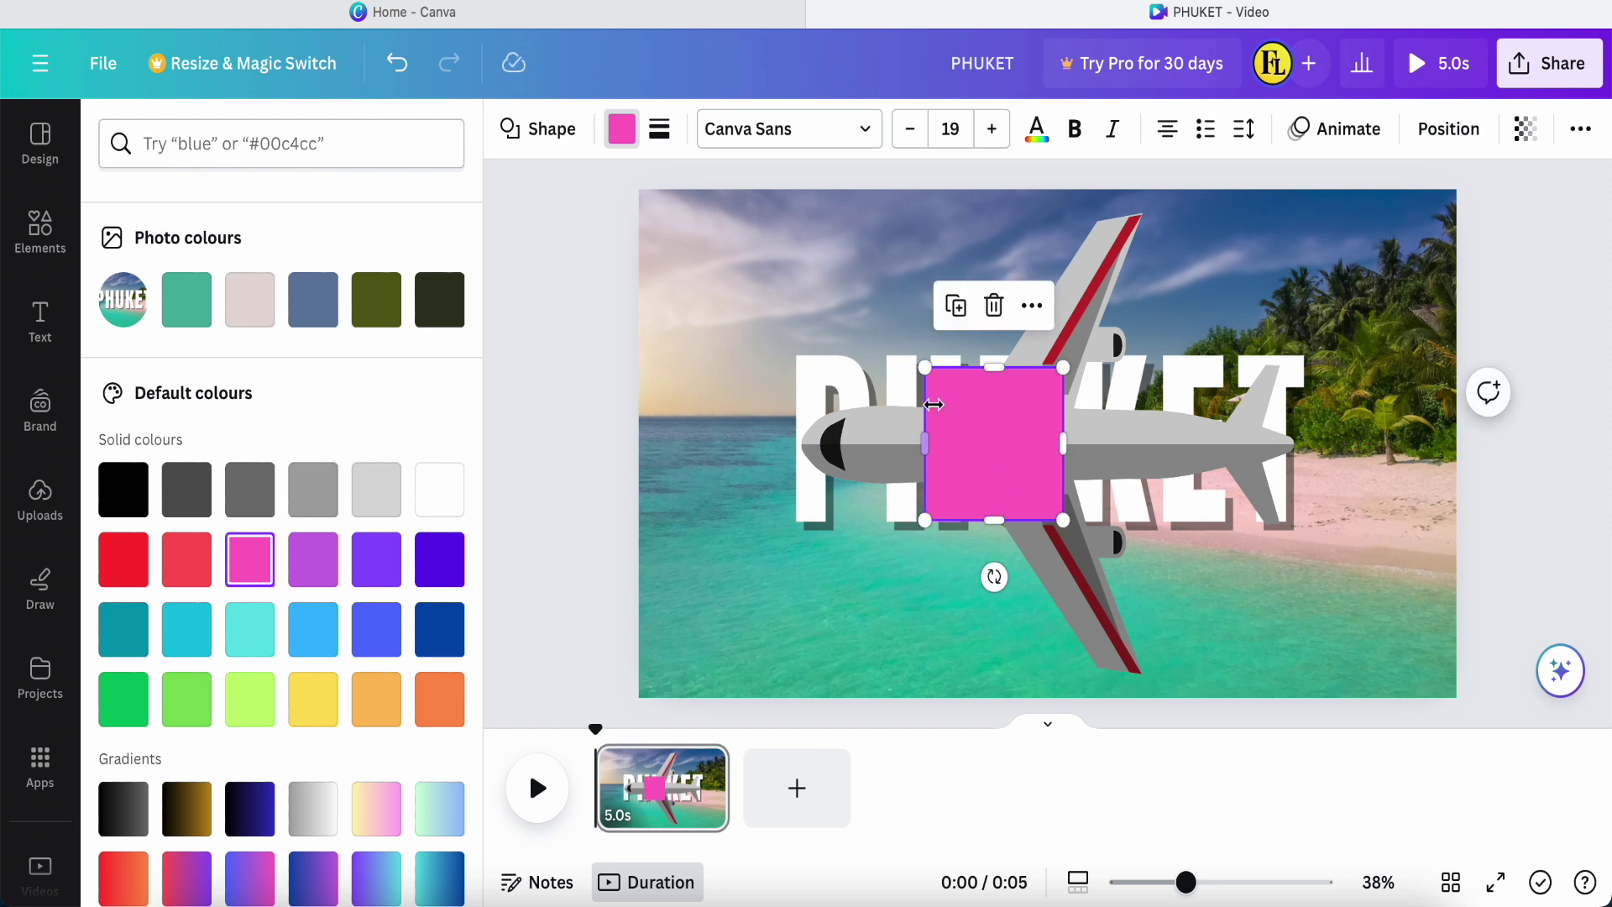
pyautogui.moveTo(992, 368); pyautogui.dragTo(992, 180)
pyautogui.moveTo(993, 520); pyautogui.dragTo(989, 701)
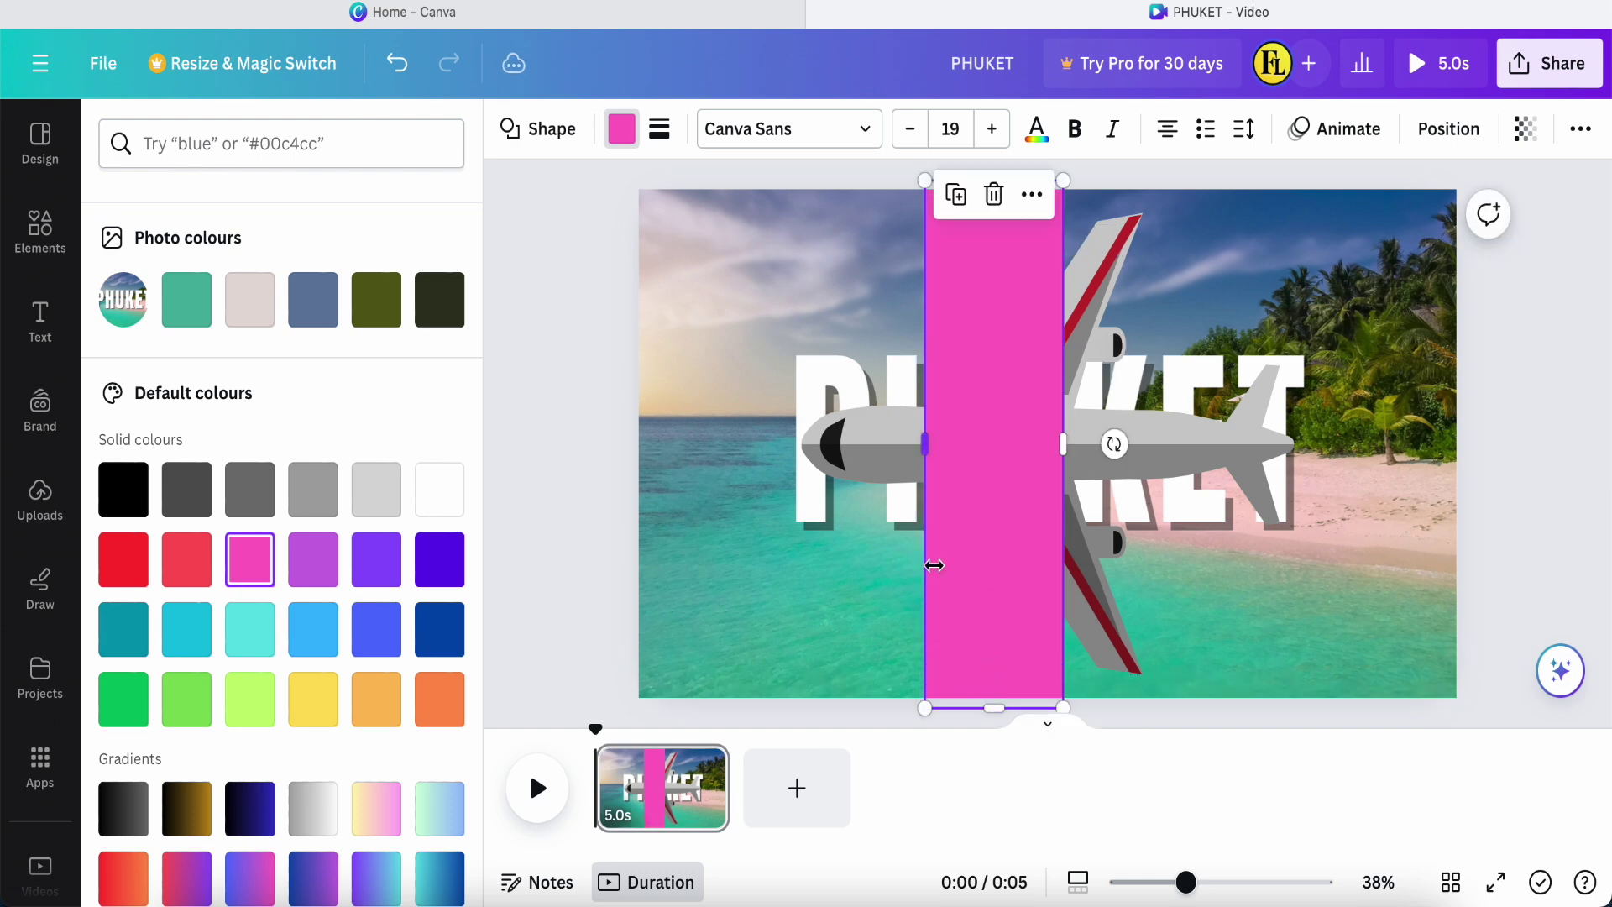
pyautogui.moveTo(922, 445); pyautogui.dragTo(499, 443)
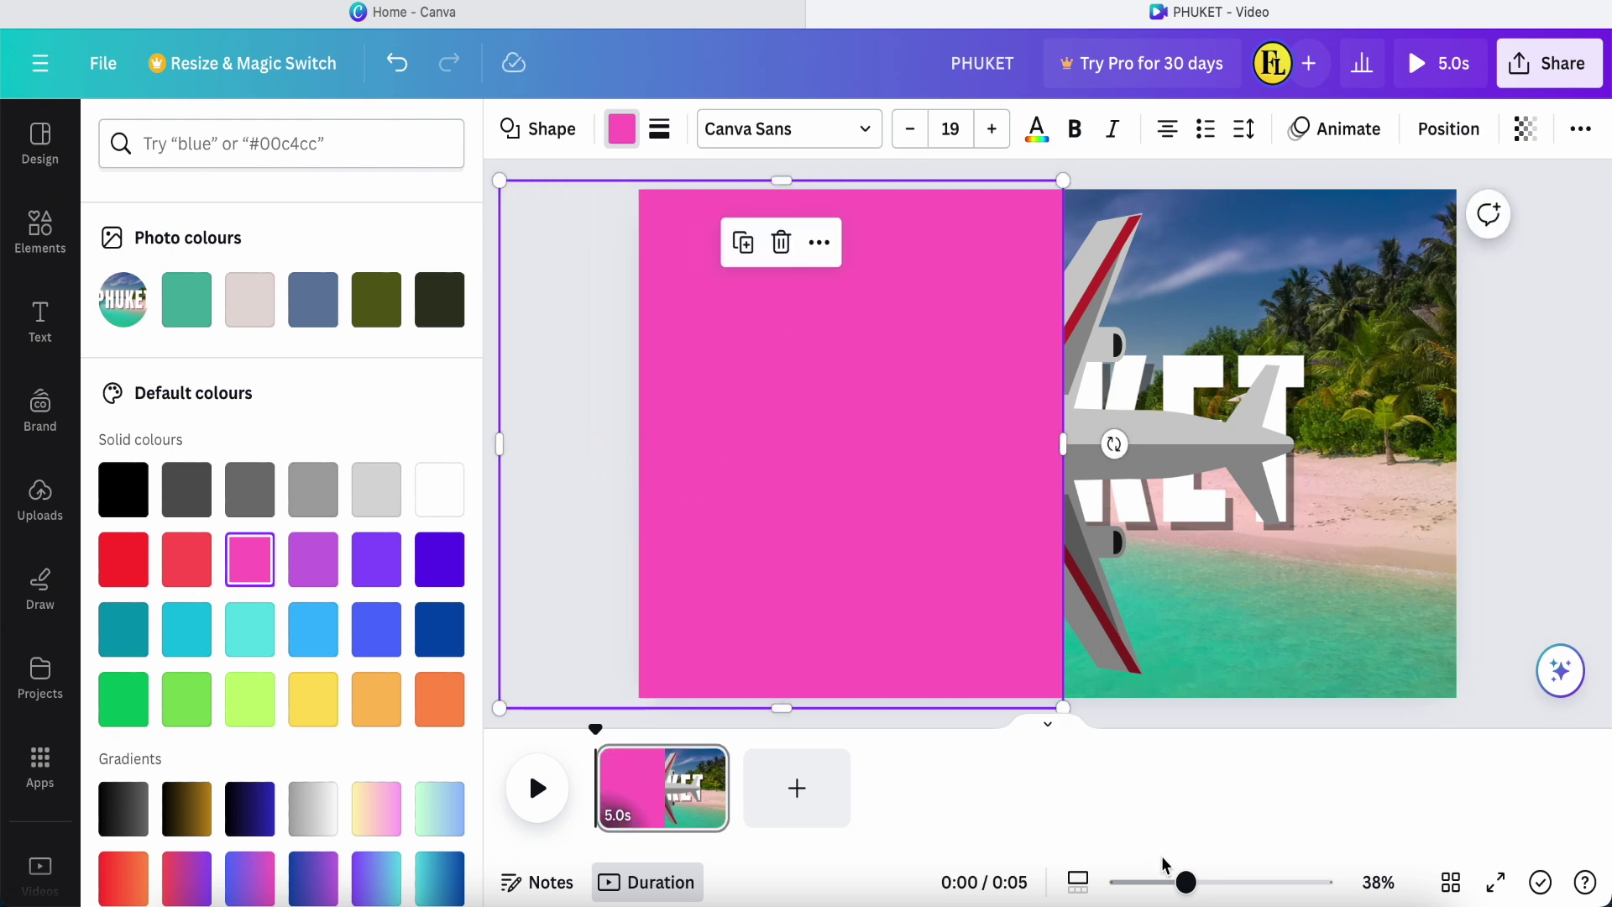
pyautogui.moveTo(1185, 881); pyautogui.dragTo(1160, 892)
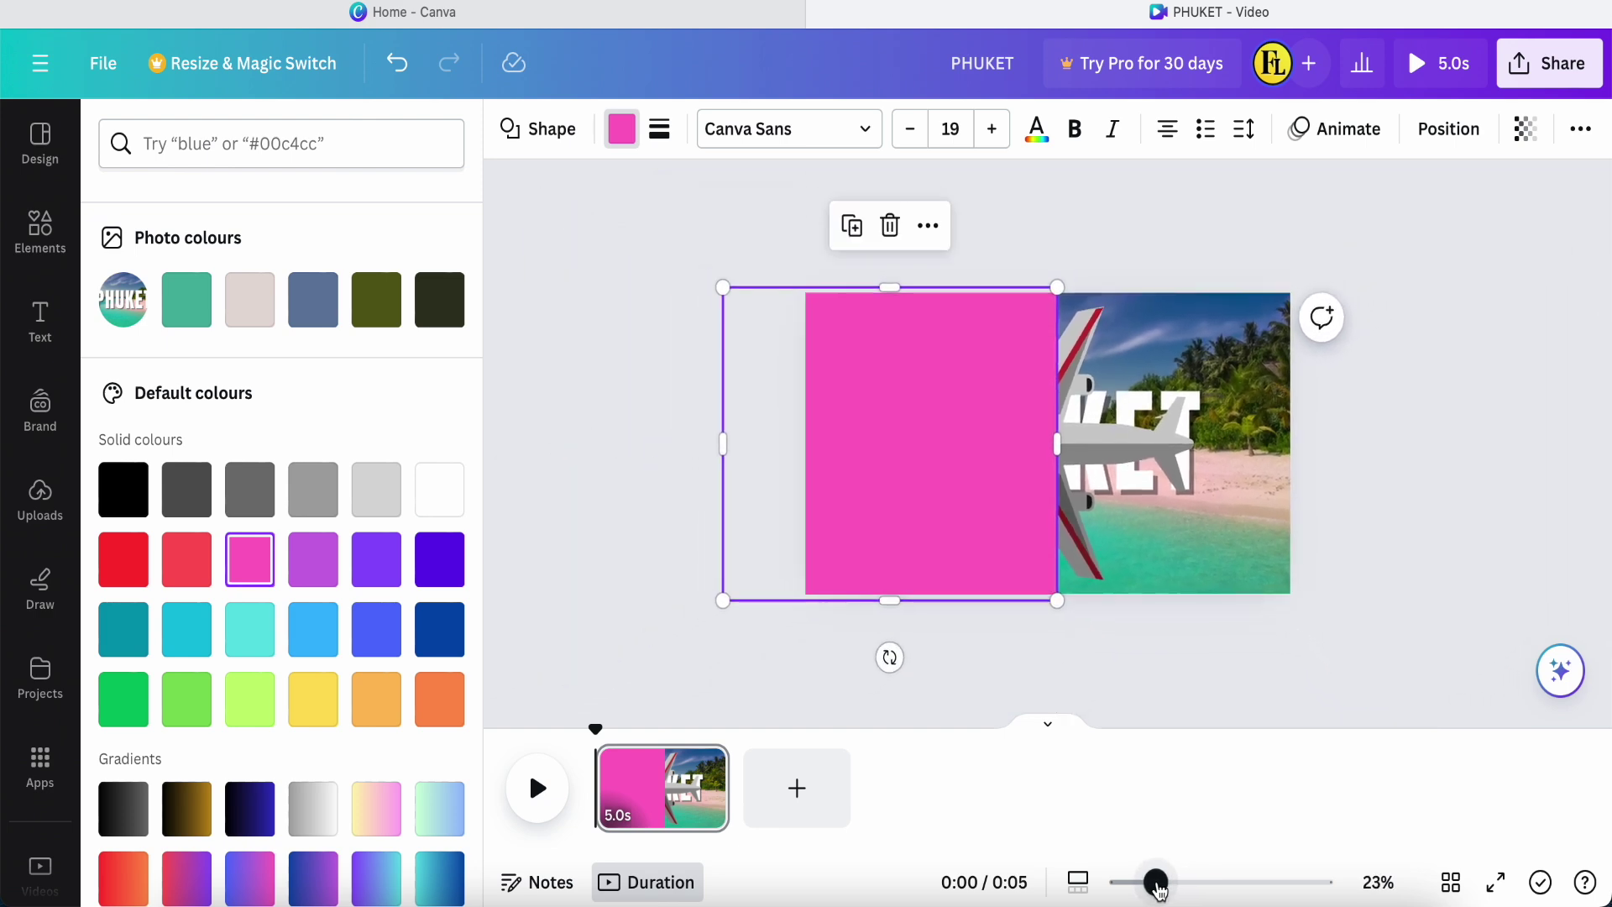
pyautogui.moveTo(722, 447); pyautogui.dragTo(520, 440)
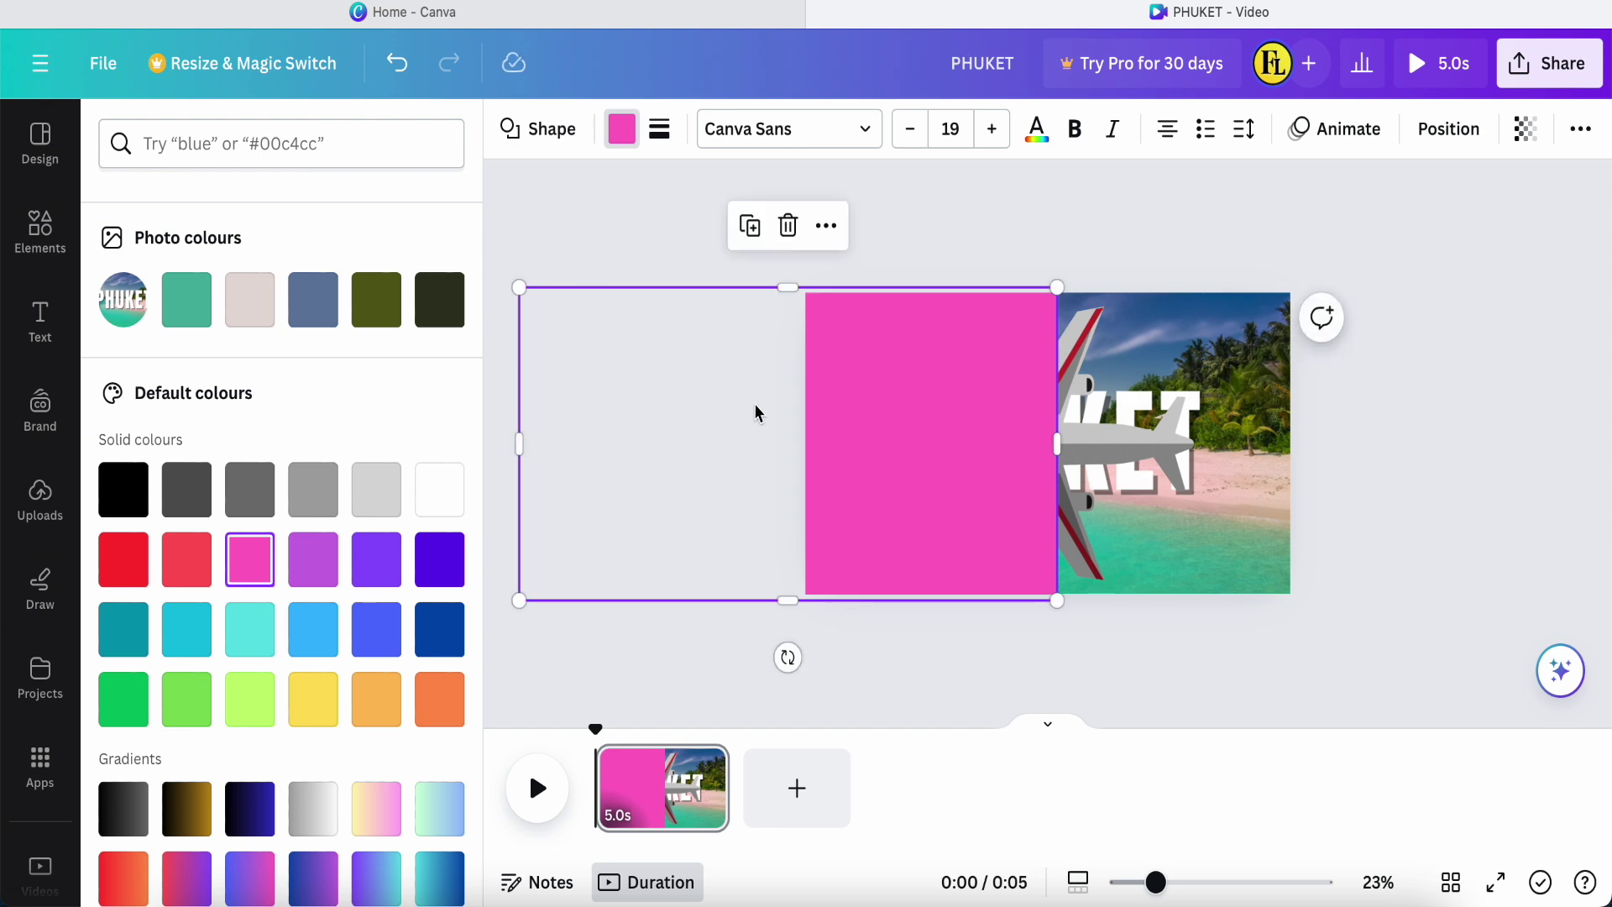
pyautogui.moveTo(520, 447); pyautogui.dragTo(507, 446)
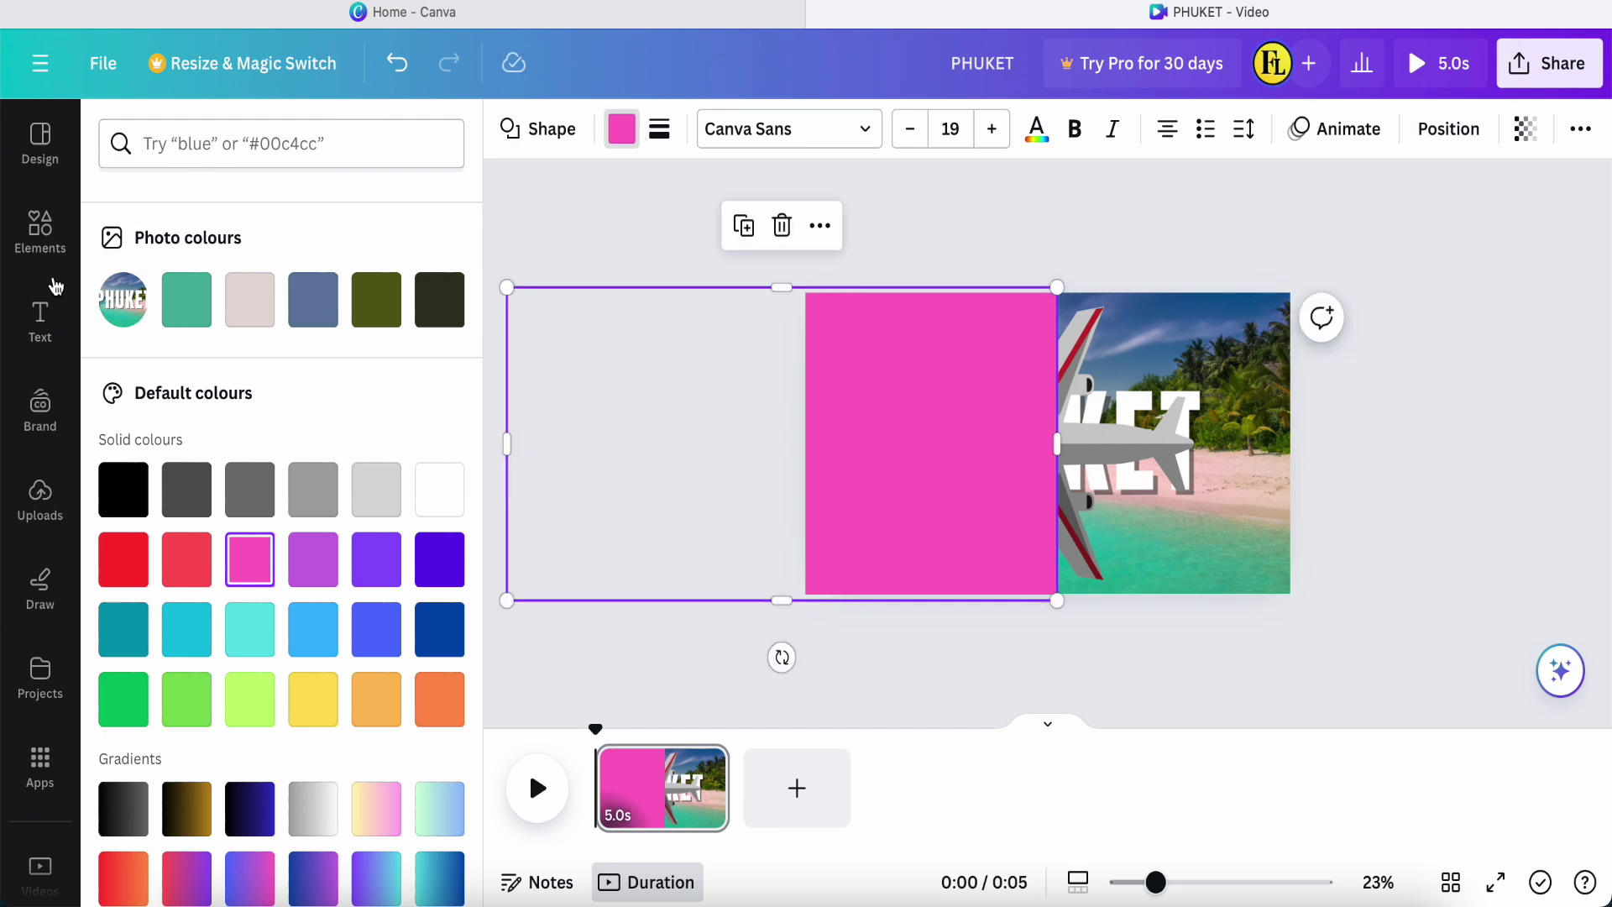
# Step: Add another square shape in the middle of the page and give it the same pink from the document colours
pyautogui.click(40, 231)
pyautogui.click(143, 369)
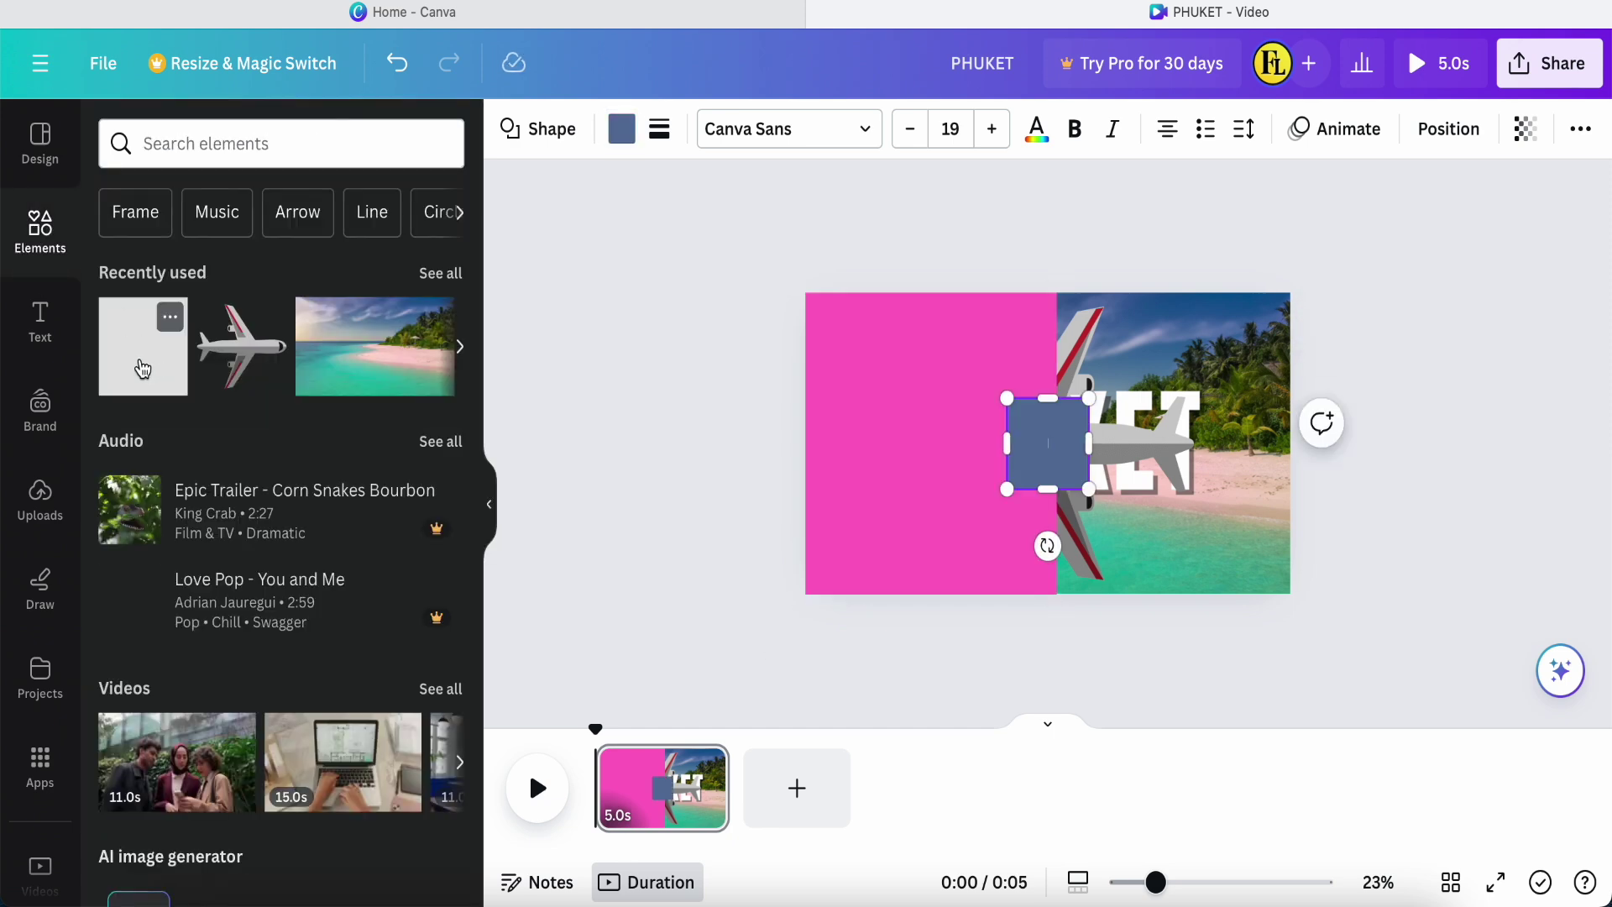
pyautogui.click(622, 133)
pyautogui.click(190, 369)
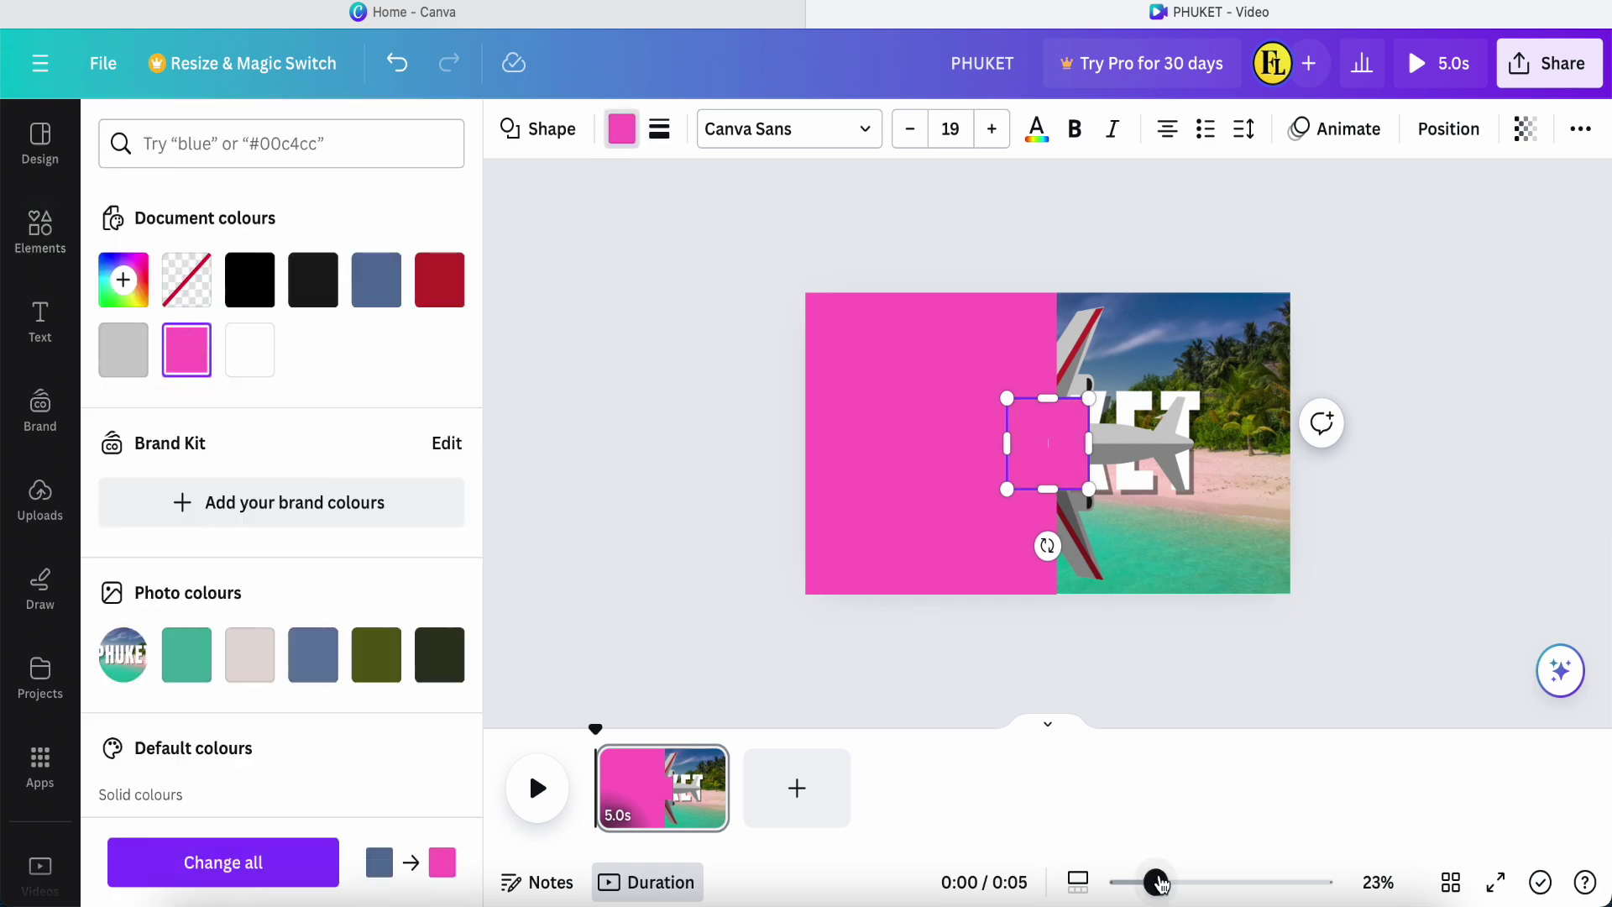
# Step: Move the small pink square to the aeroplane's upper wing and tilt it so its edge runs along the wing's front
pyautogui.moveTo(1158, 883)
pyautogui.mouseDown()
pyautogui.moveTo(1212, 882)
pyautogui.moveTo(1171, 883)
pyautogui.mouseUp()
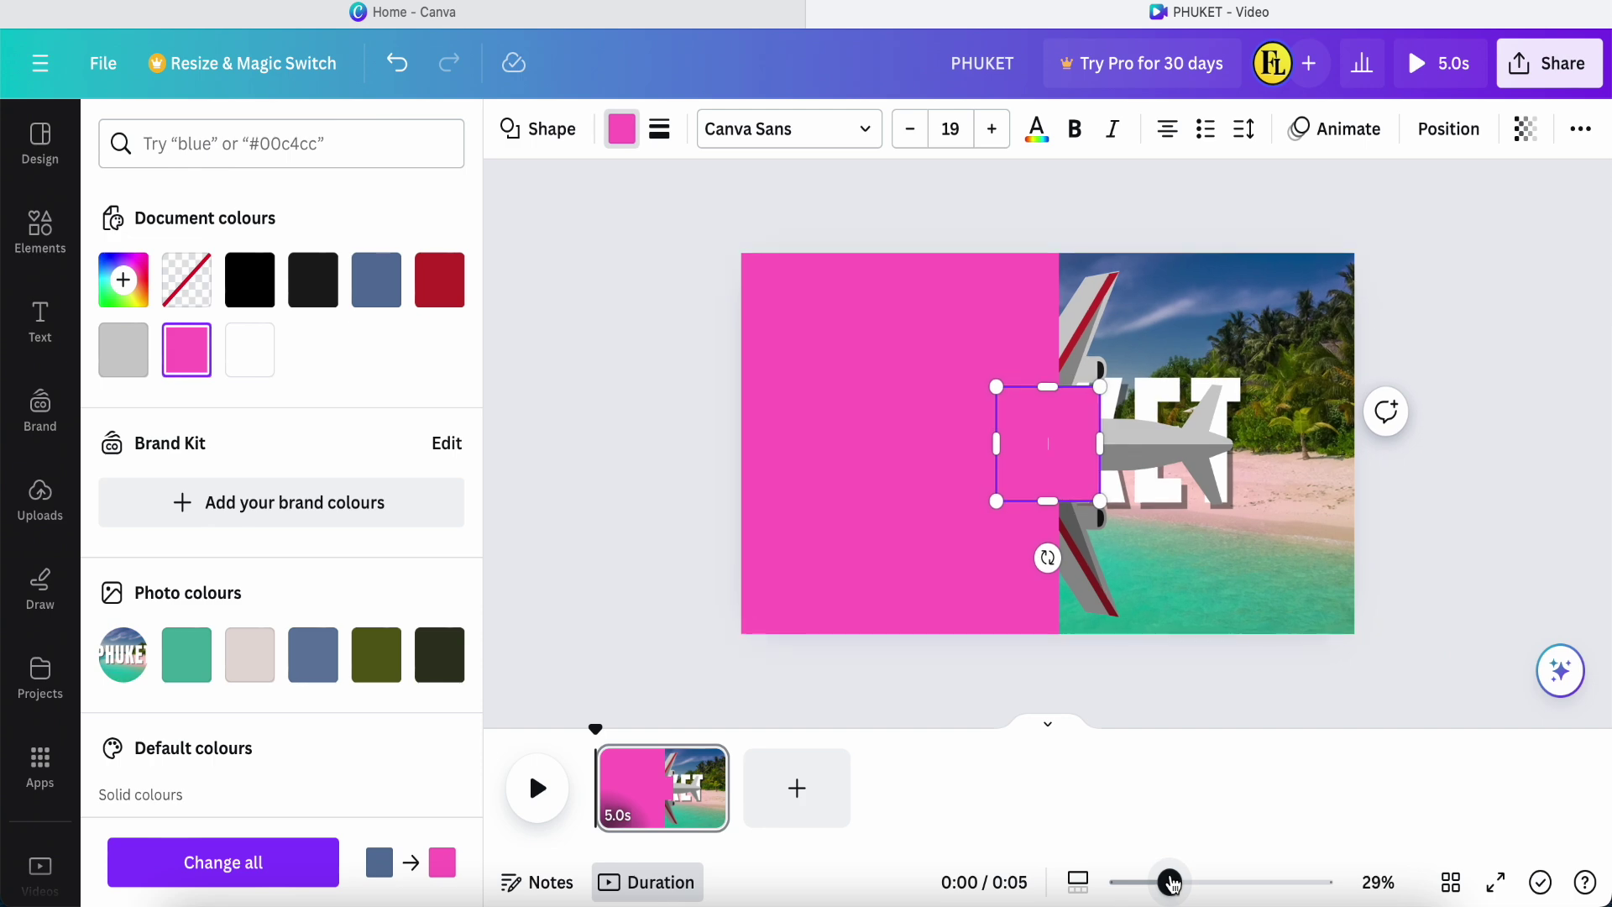
pyautogui.click(1083, 217)
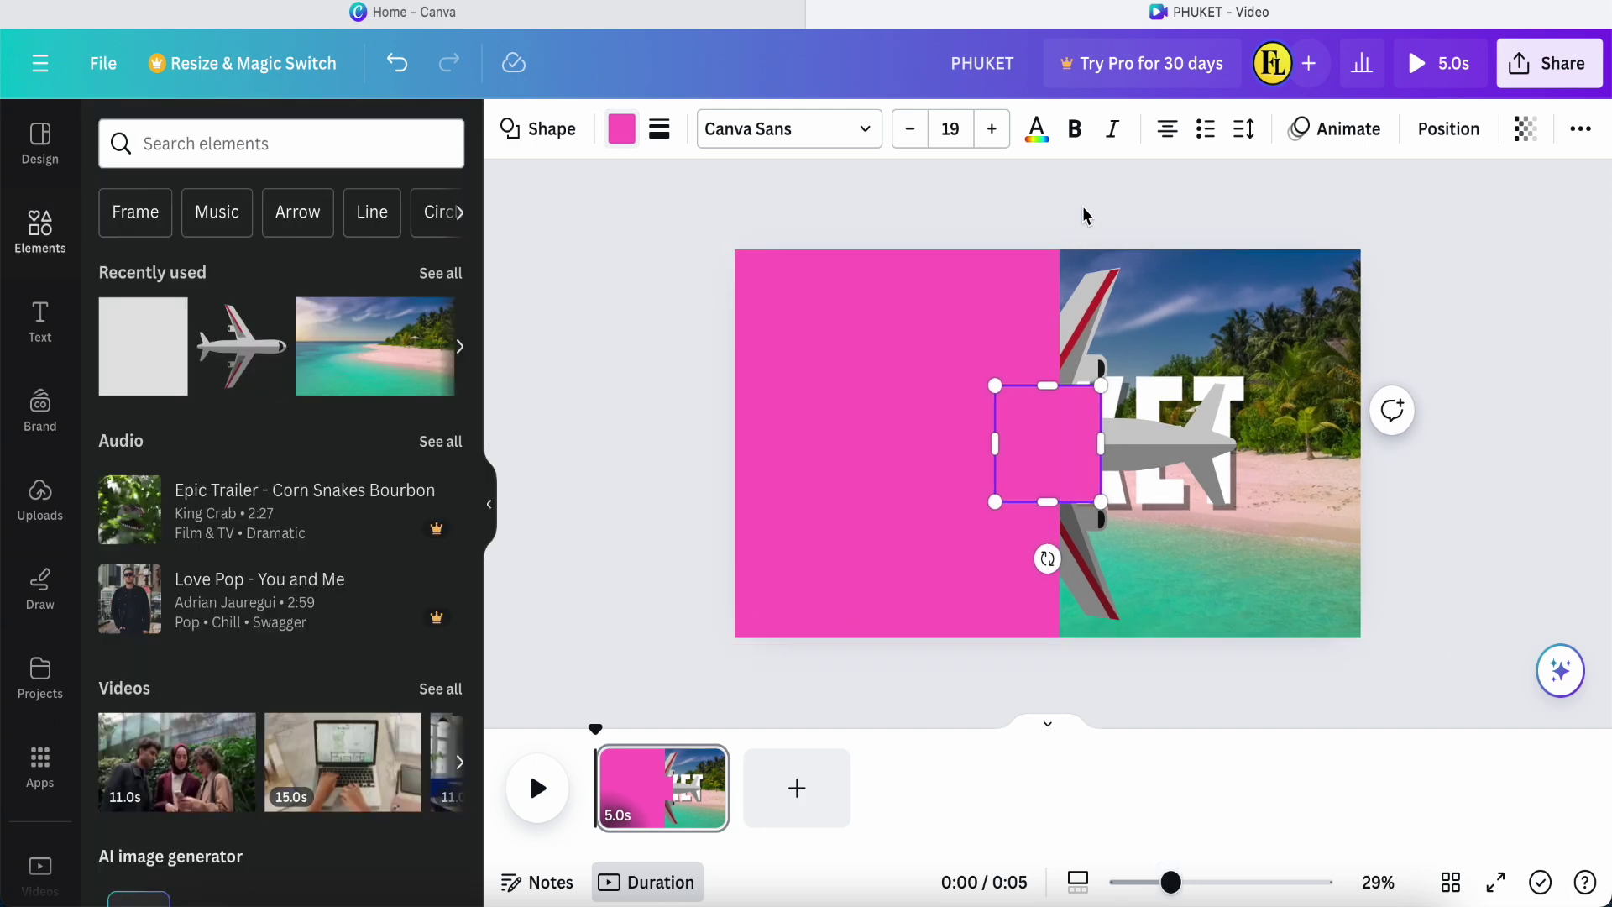
pyautogui.moveTo(1025, 432); pyautogui.dragTo(1011, 265)
pyautogui.moveTo(1031, 379); pyautogui.dragTo(972, 361)
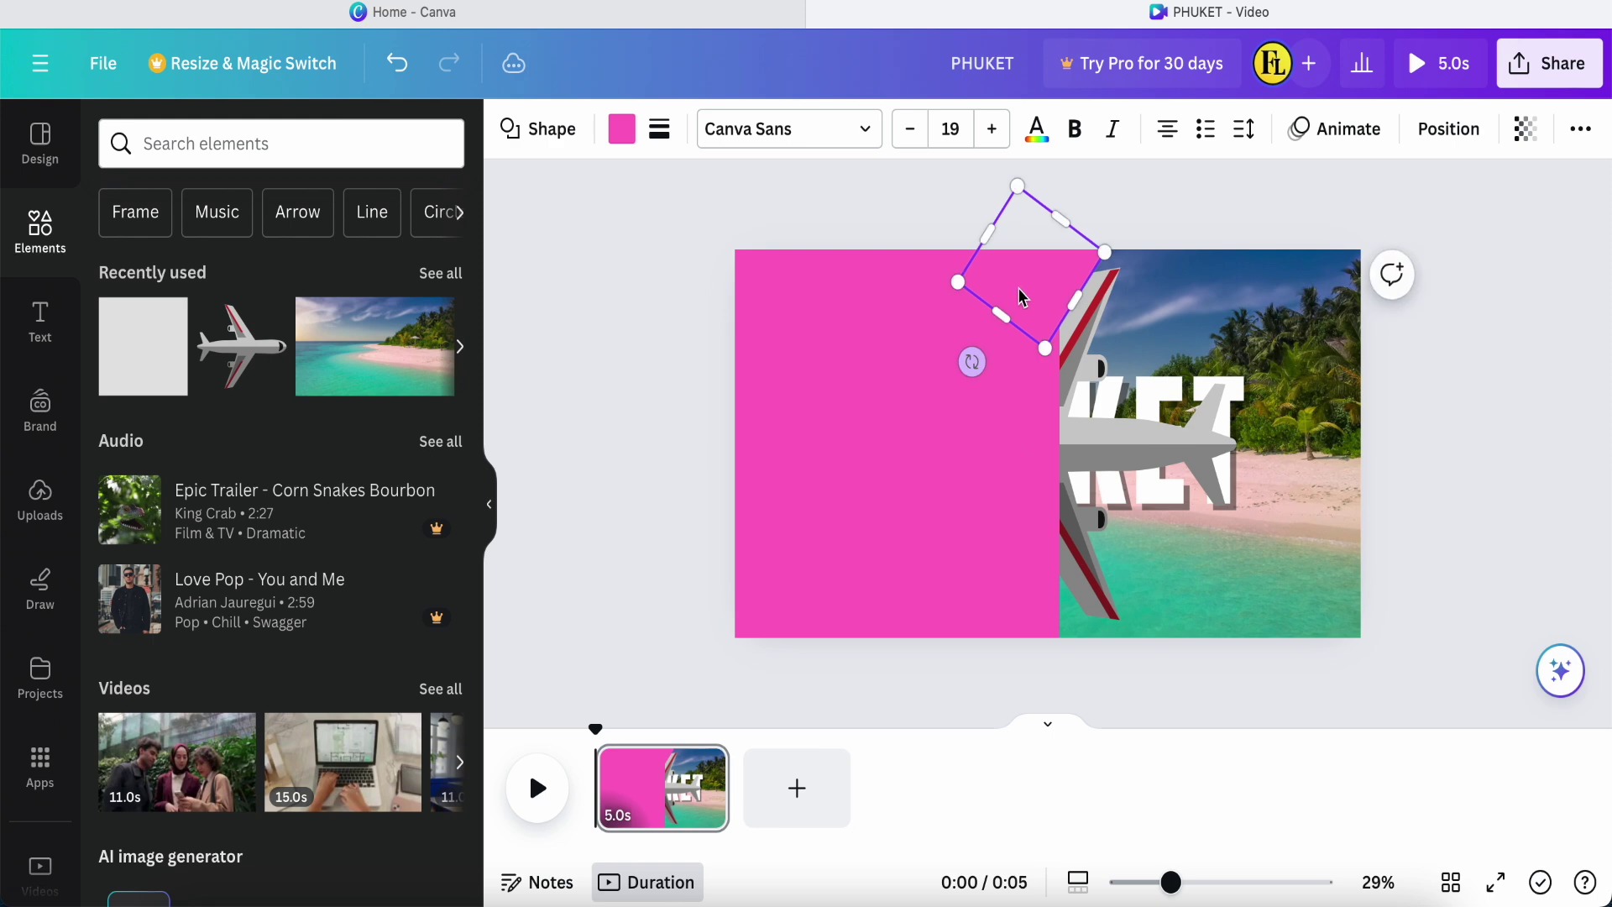
pyautogui.moveTo(1009, 285); pyautogui.dragTo(1024, 288)
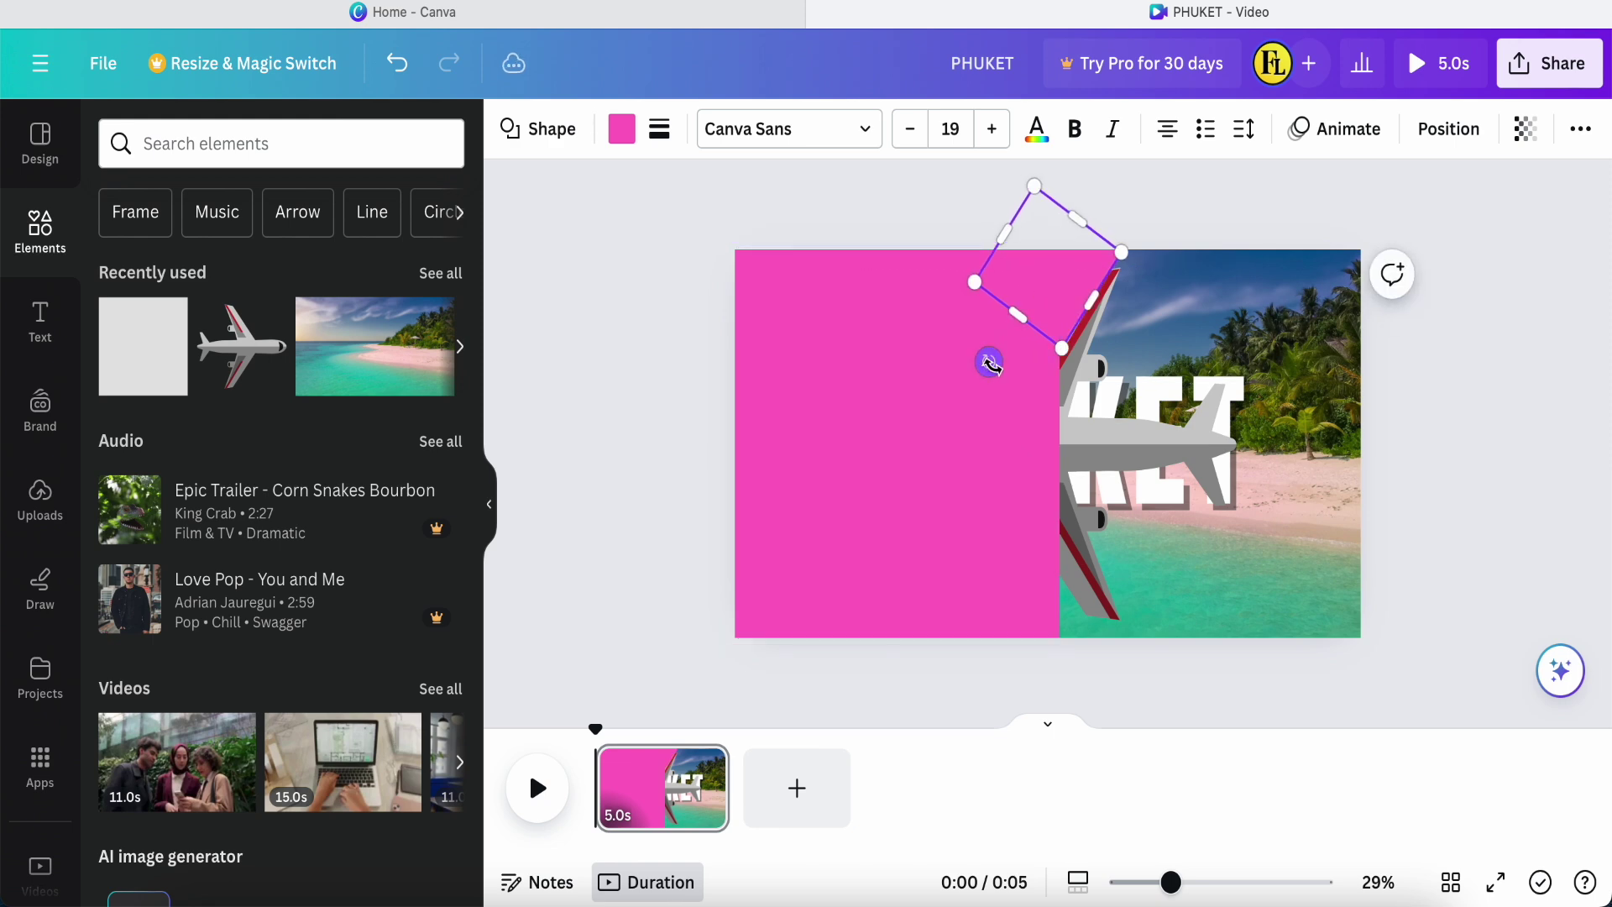
pyautogui.moveTo(990, 361); pyautogui.dragTo(1134, 327)
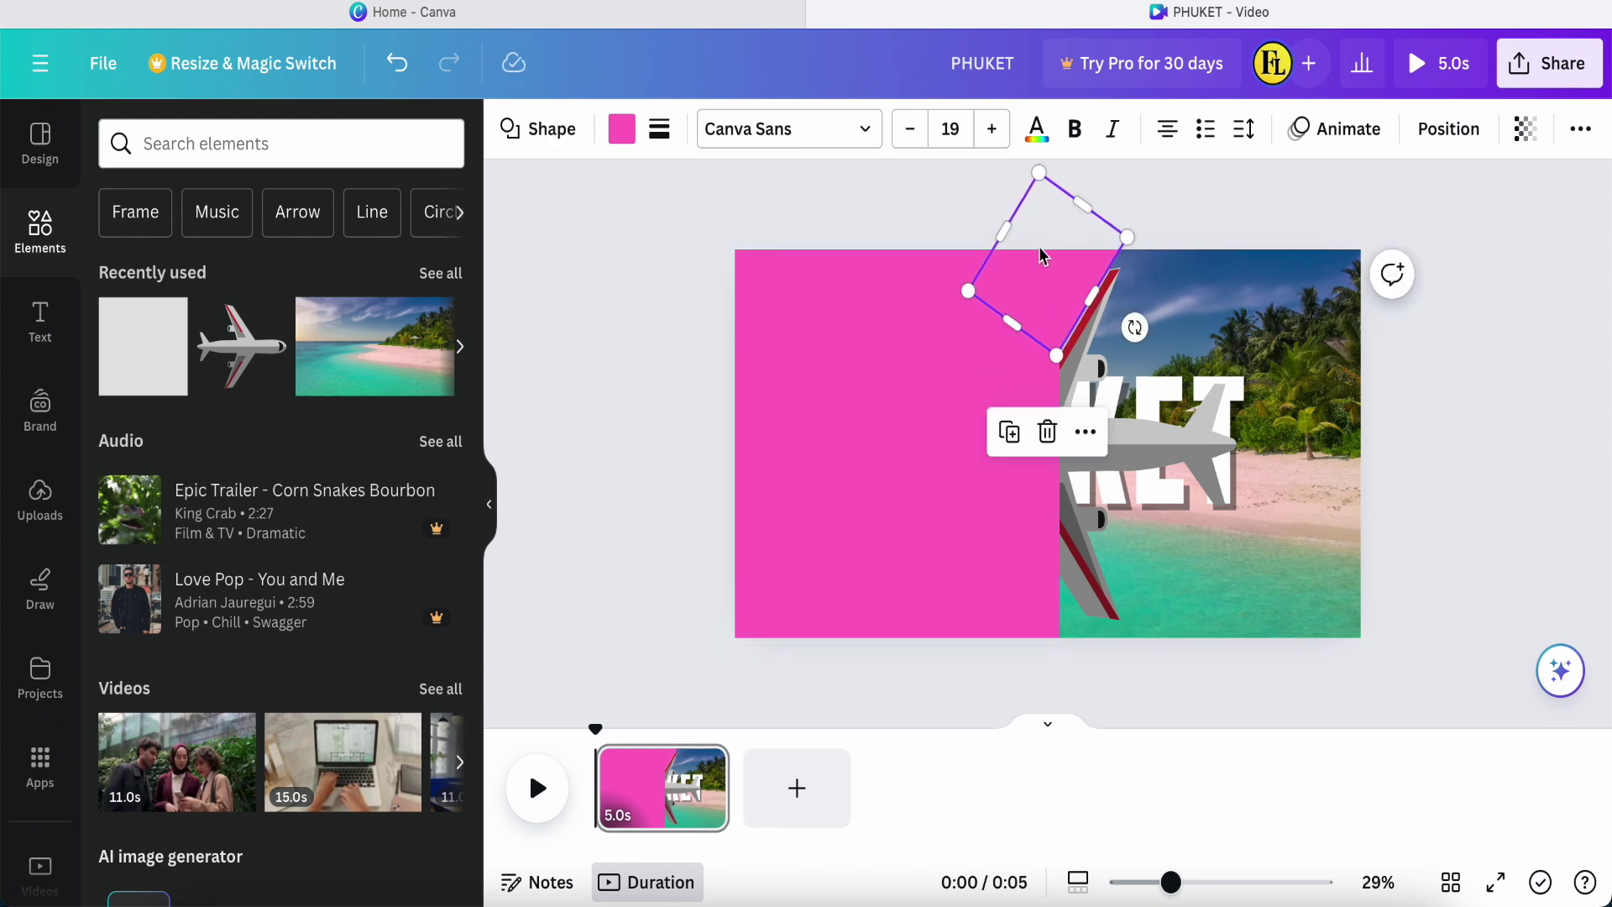
pyautogui.press('Escape')
# Step: Duplicate the tilted pink square and rotate the copy to fit along the front of the aeroplane's lower wing
pyautogui.click(1047, 289)
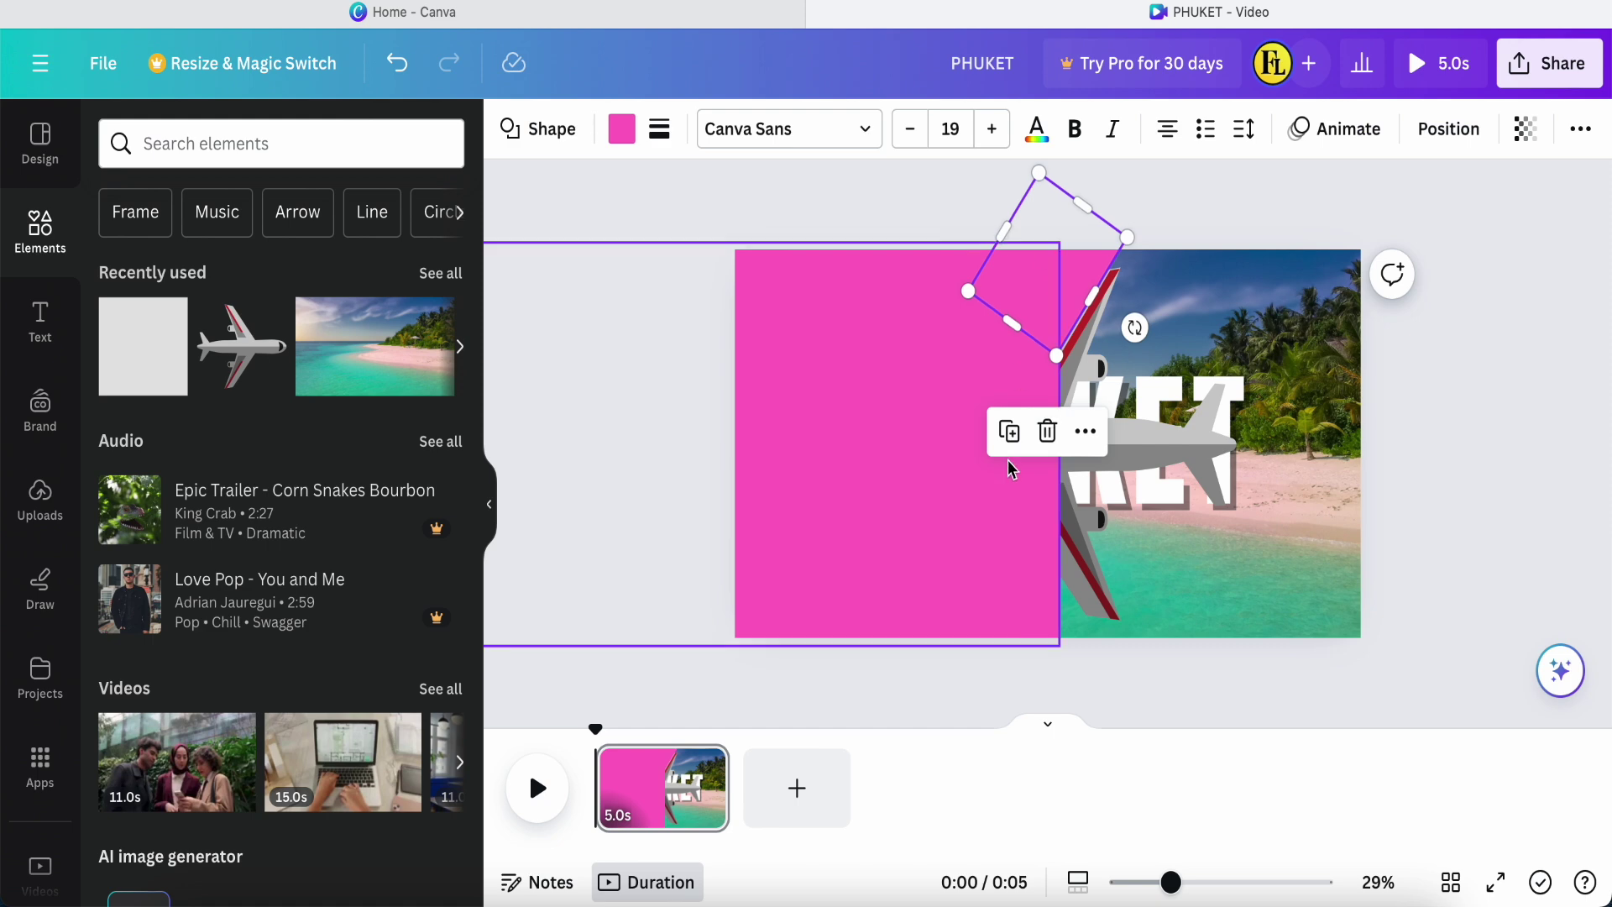
pyautogui.click(1010, 431)
pyautogui.moveTo(1043, 281); pyautogui.dragTo(1020, 648)
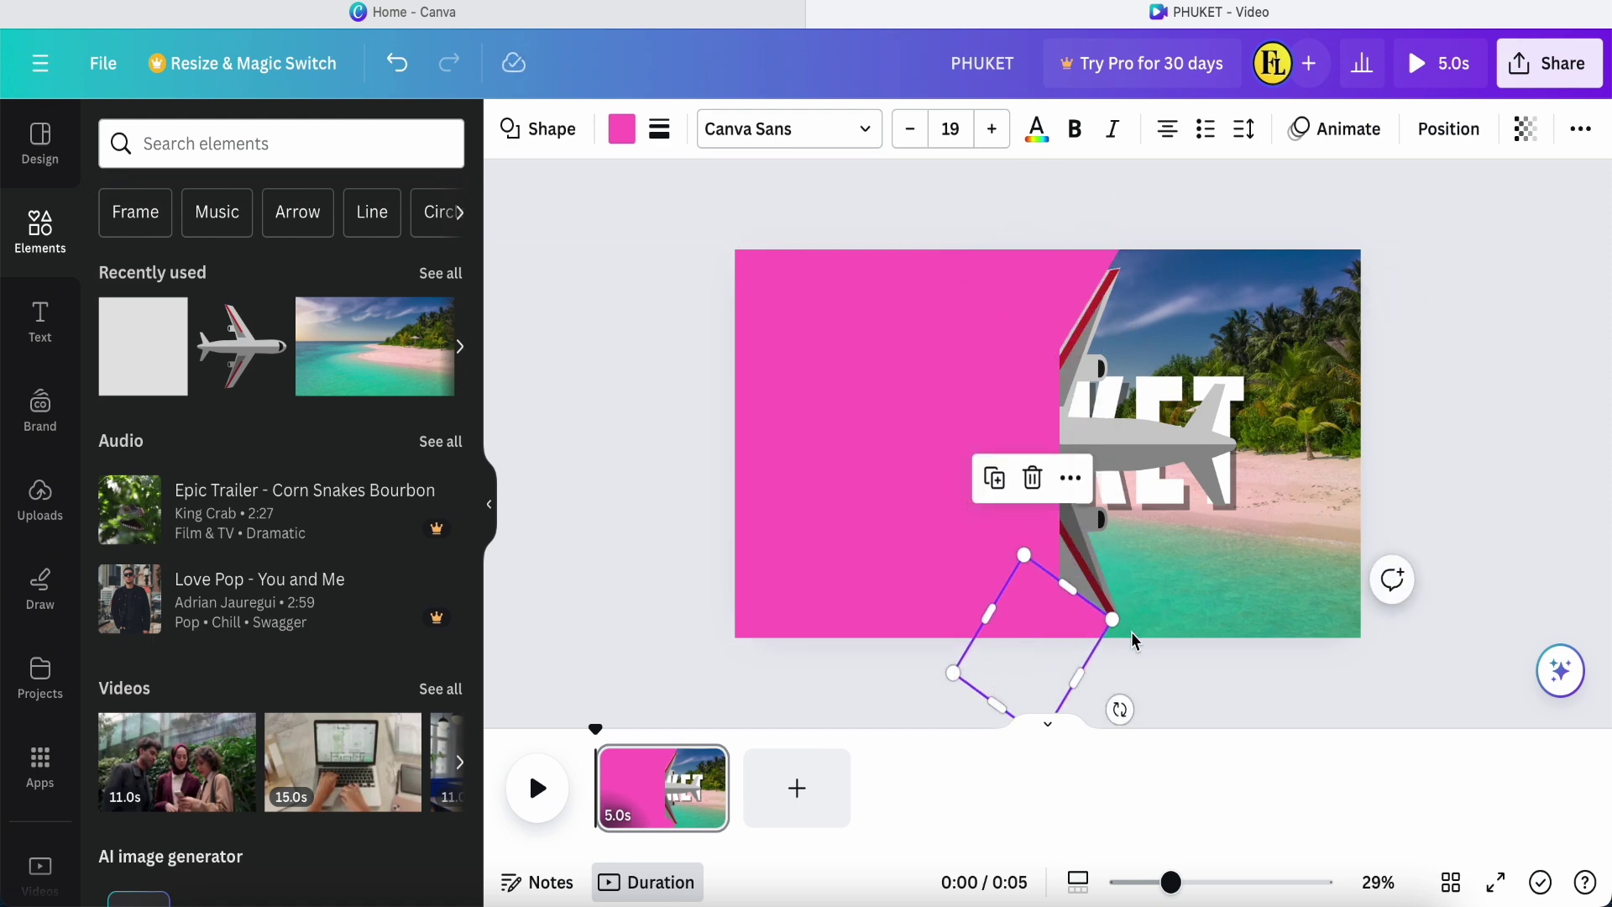
pyautogui.scroll(-1, 1200, 701)
pyautogui.moveTo(1119, 651); pyautogui.dragTo(1034, 581)
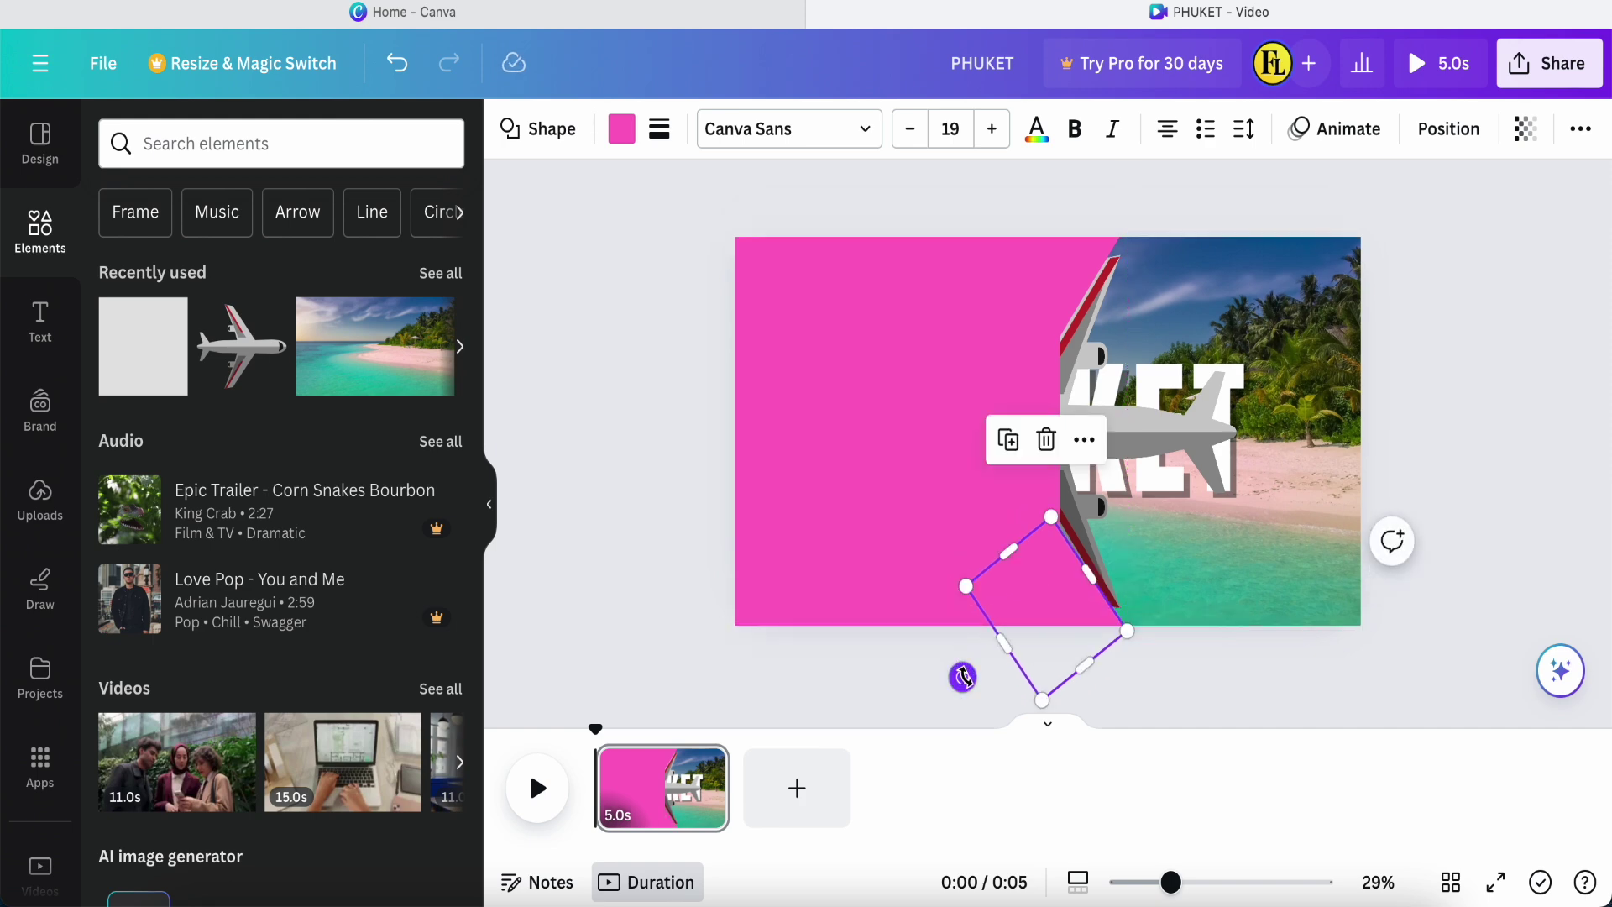
pyautogui.click(1196, 677)
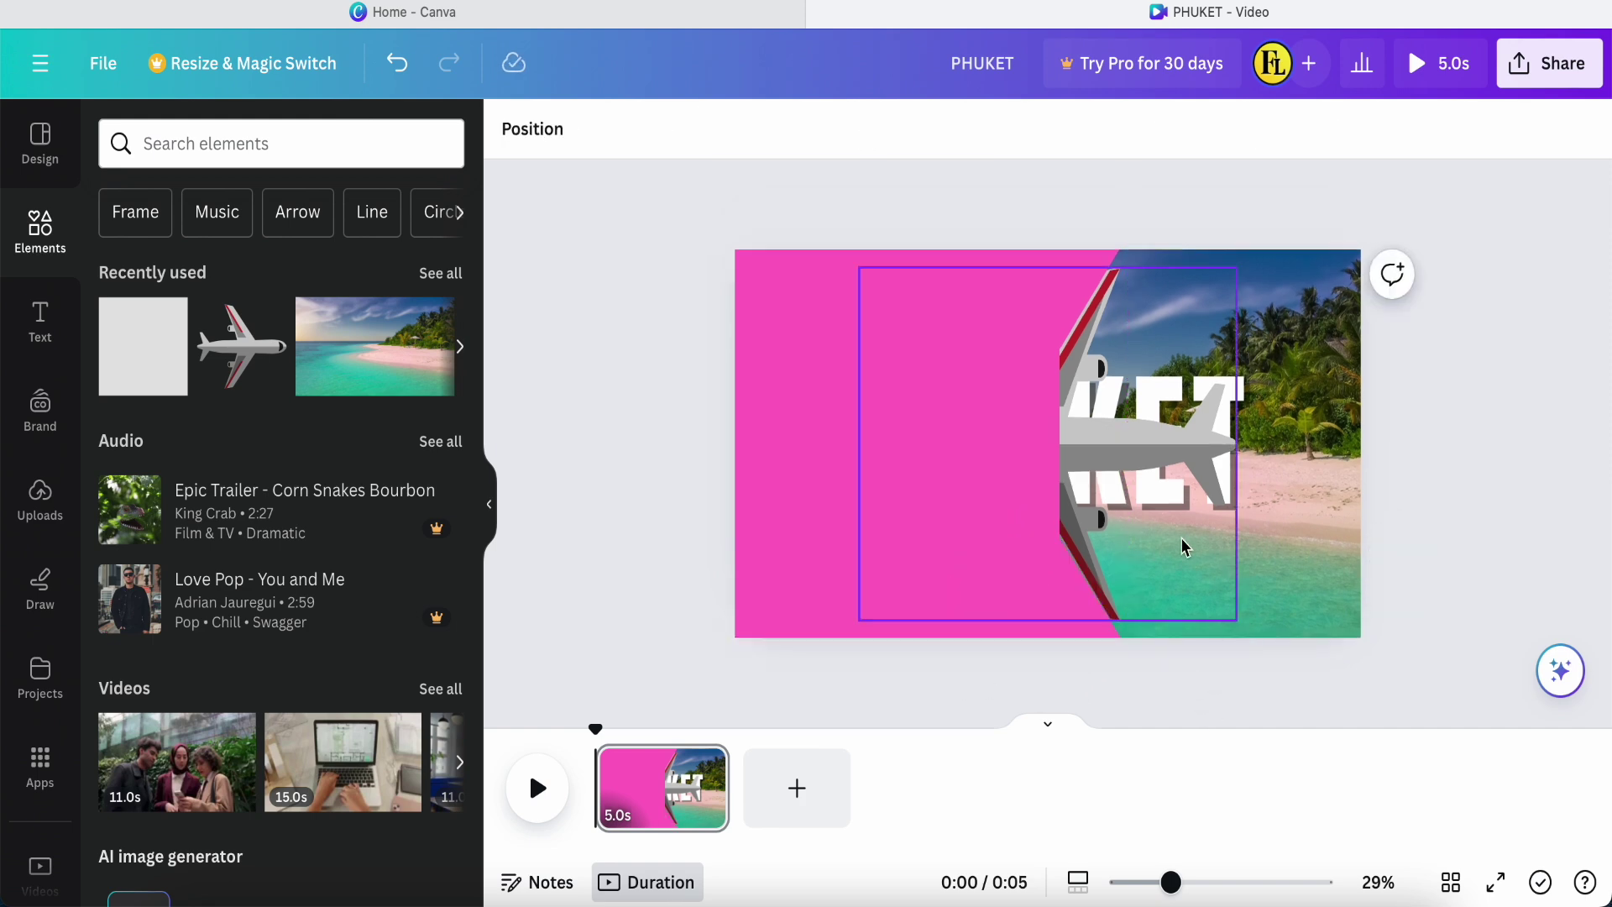
# Step: Nudge the upper tilted pink square slightly down against the wing and deselect it
pyautogui.click(1055, 309)
pyautogui.press('Delete')
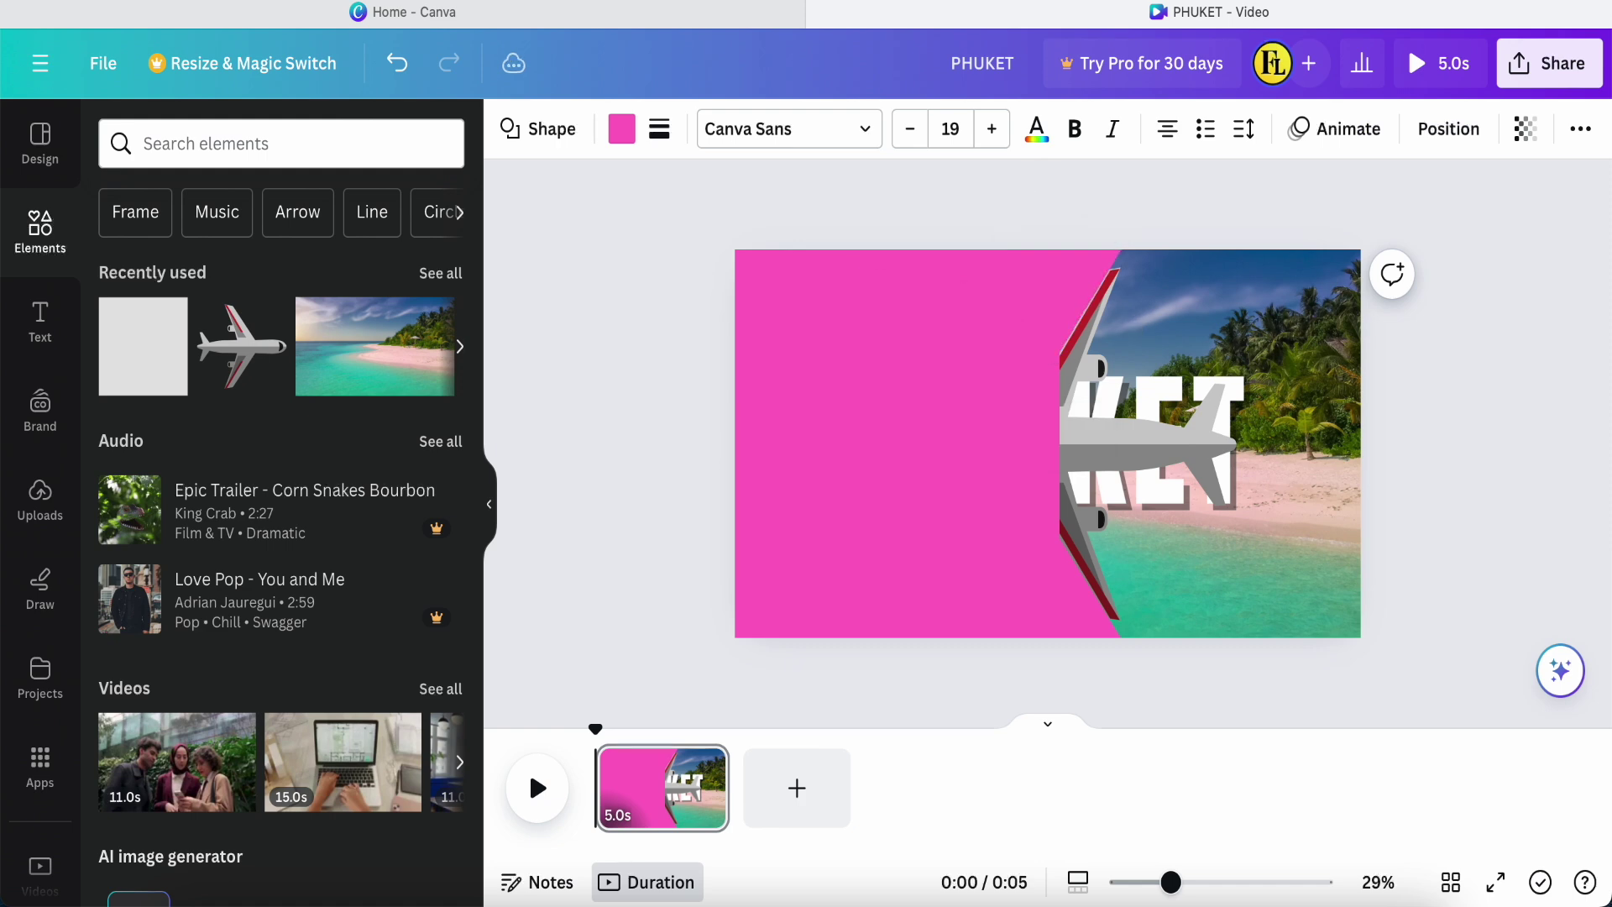
pyautogui.click(1059, 275)
pyautogui.click(1067, 283)
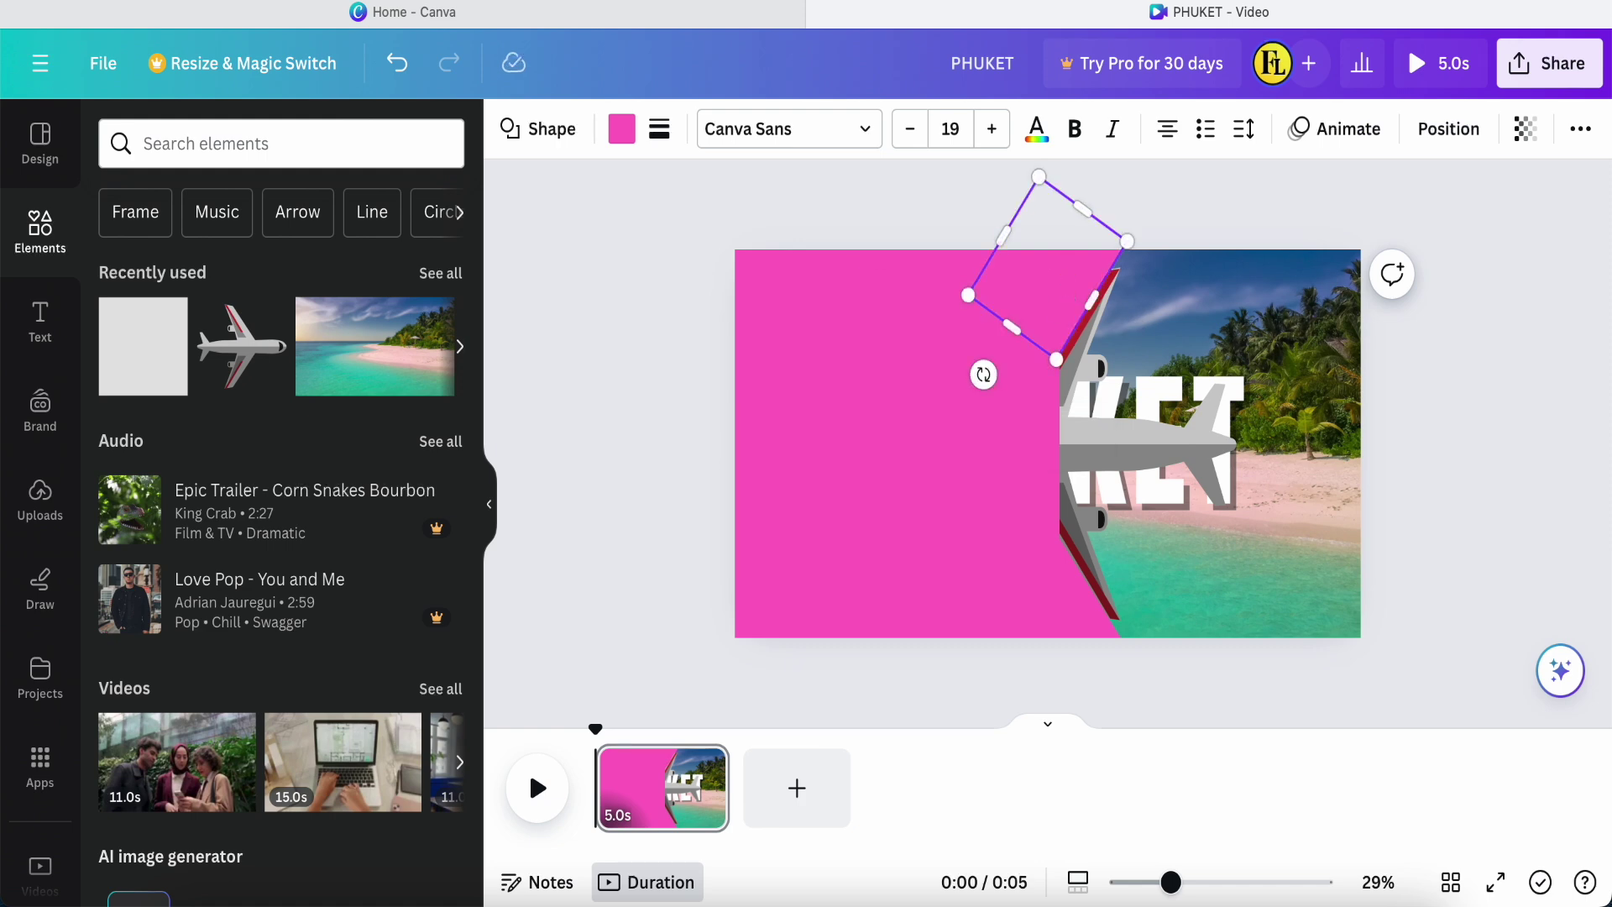
pyautogui.click(1172, 203)
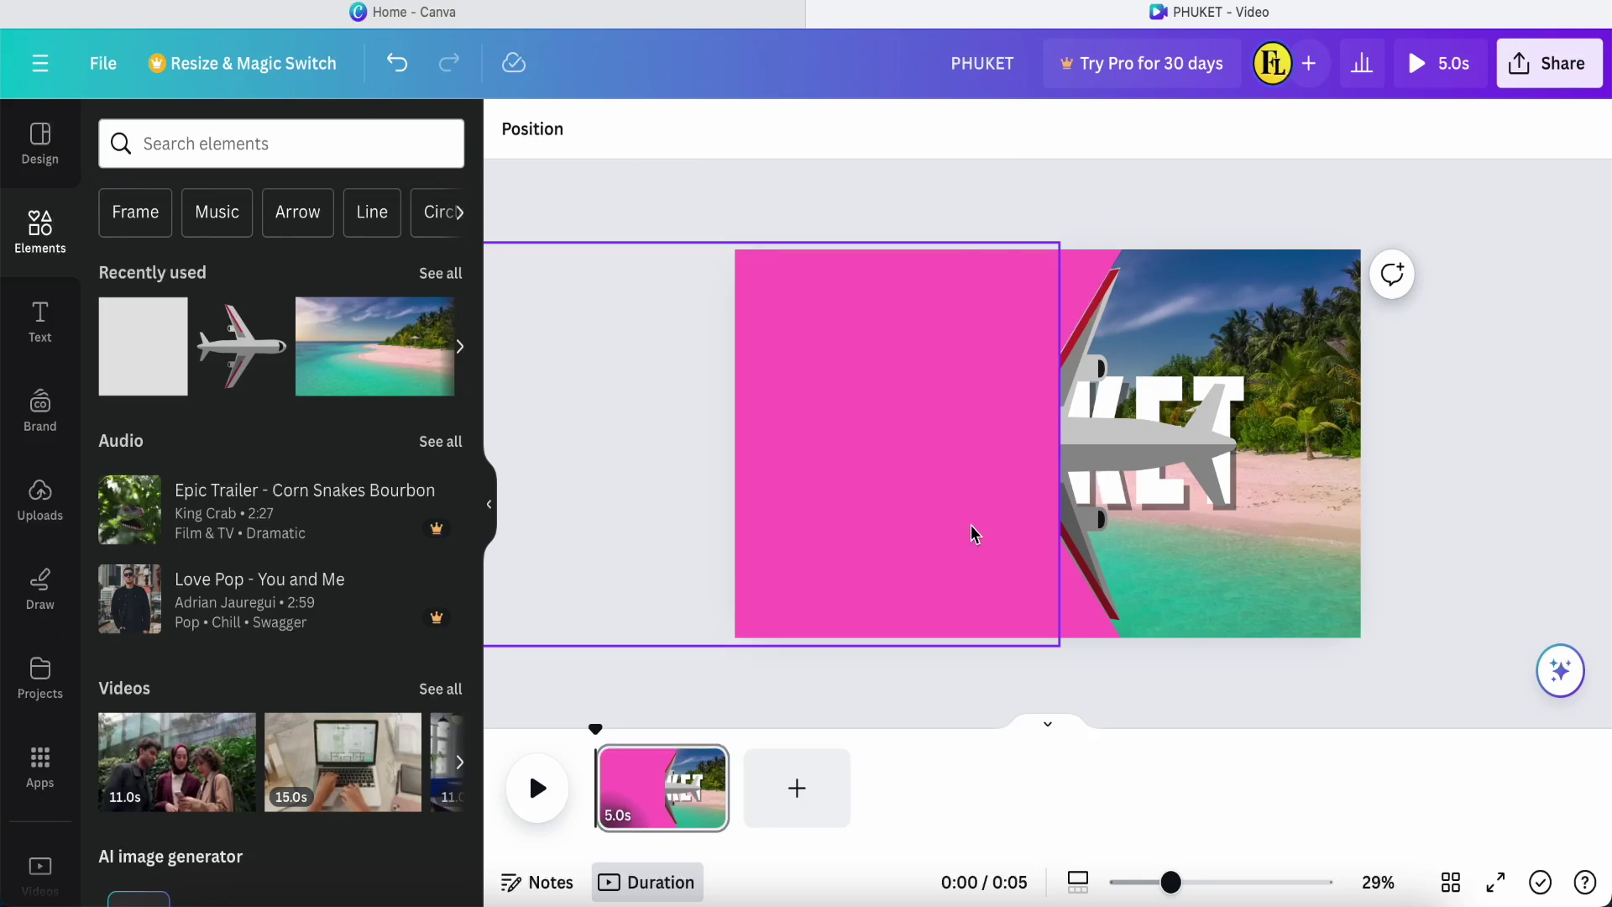
pyautogui.keyDown('ctrl'); pyautogui.scroll(-1, 875, 462); pyautogui.keyUp('ctrl')
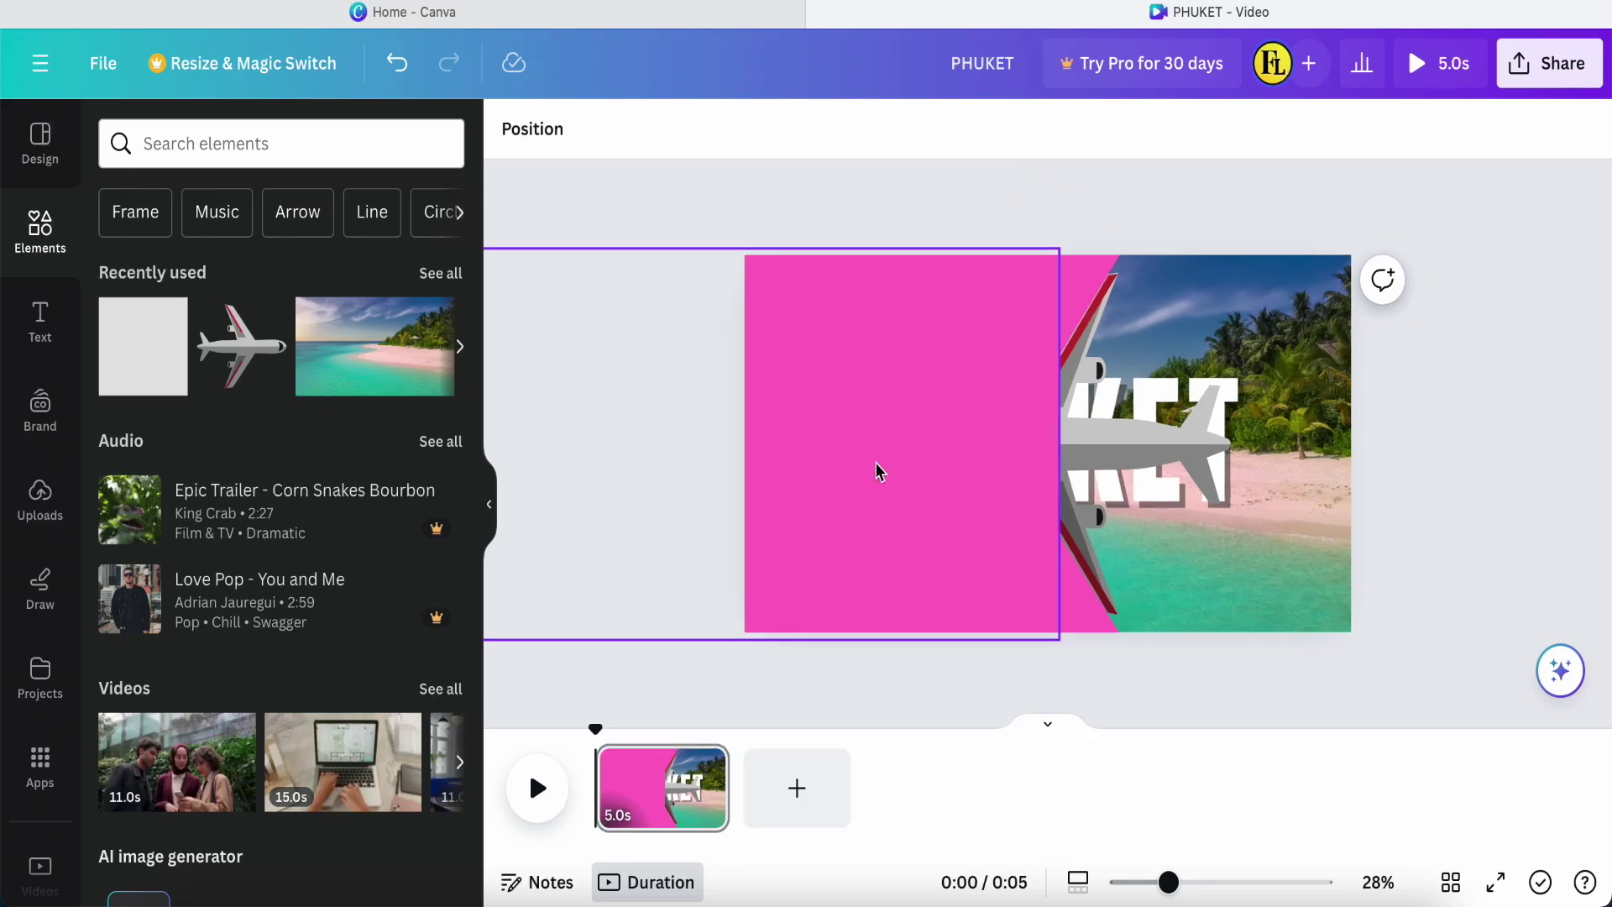
pyautogui.moveTo(1167, 890); pyautogui.dragTo(1150, 892)
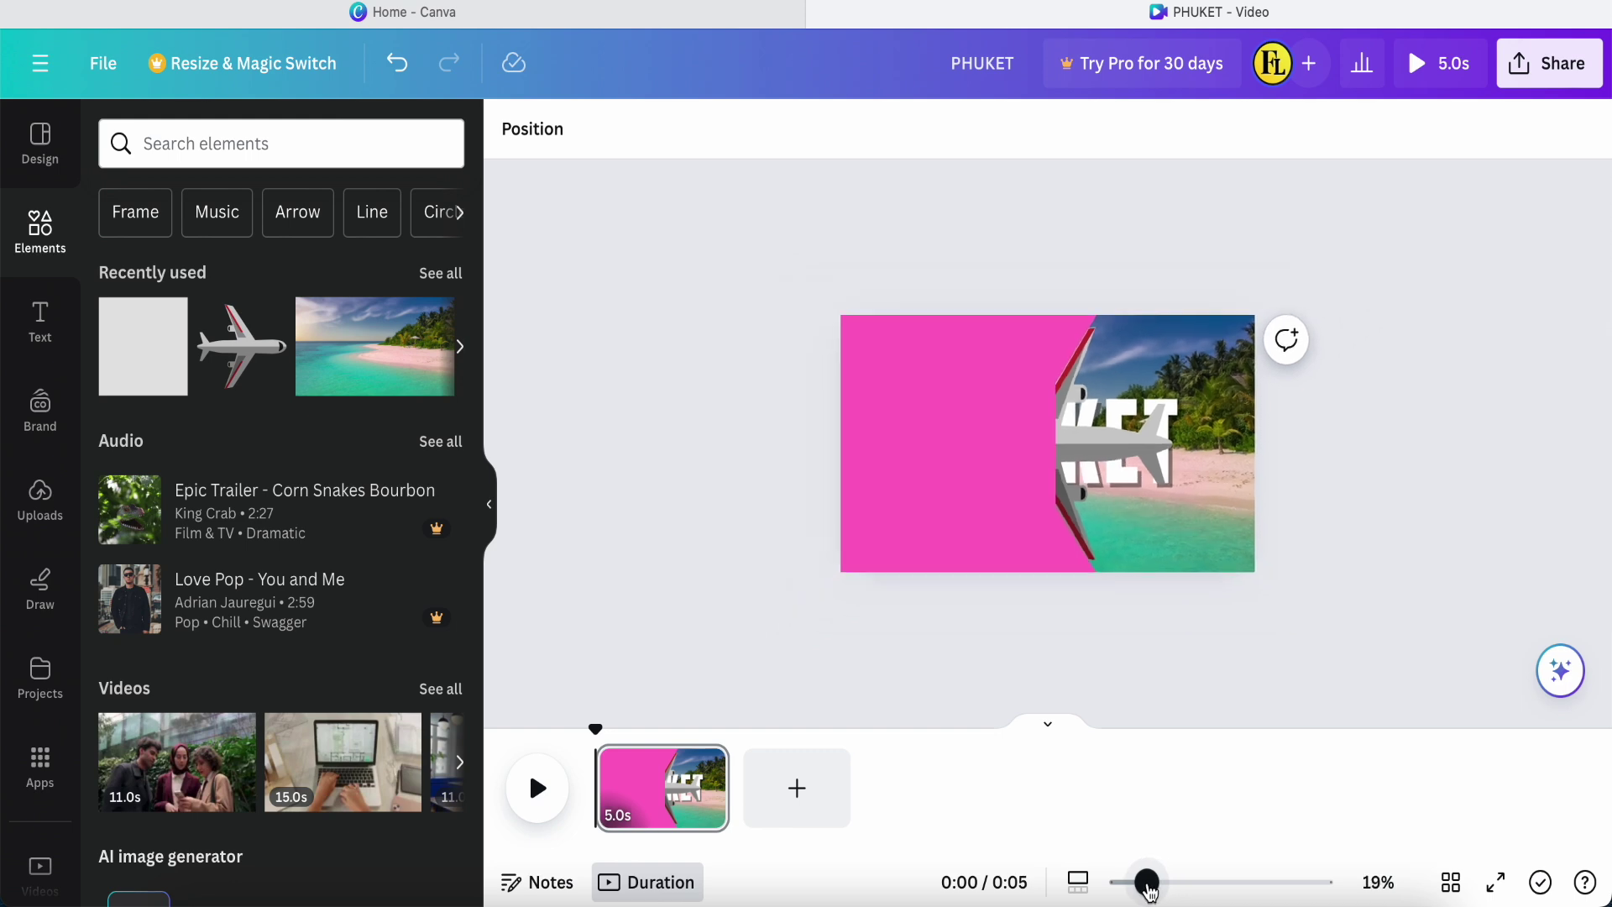
pyautogui.click(879, 462)
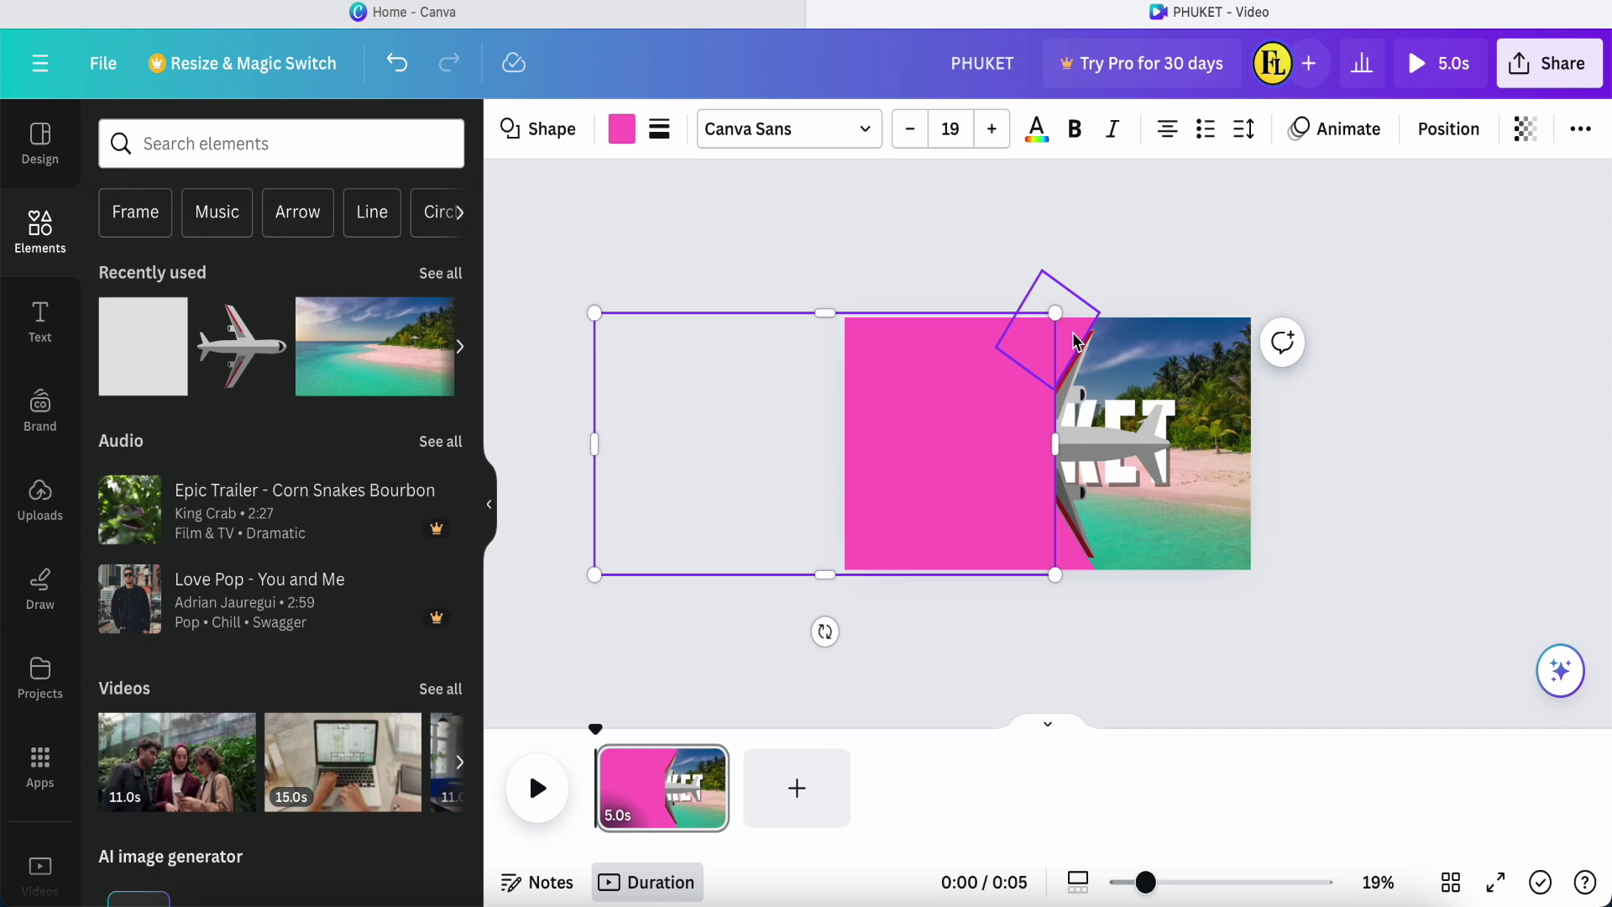
pyautogui.keyDown('shift'); pyautogui.click(1074, 340); pyautogui.keyUp('shift')
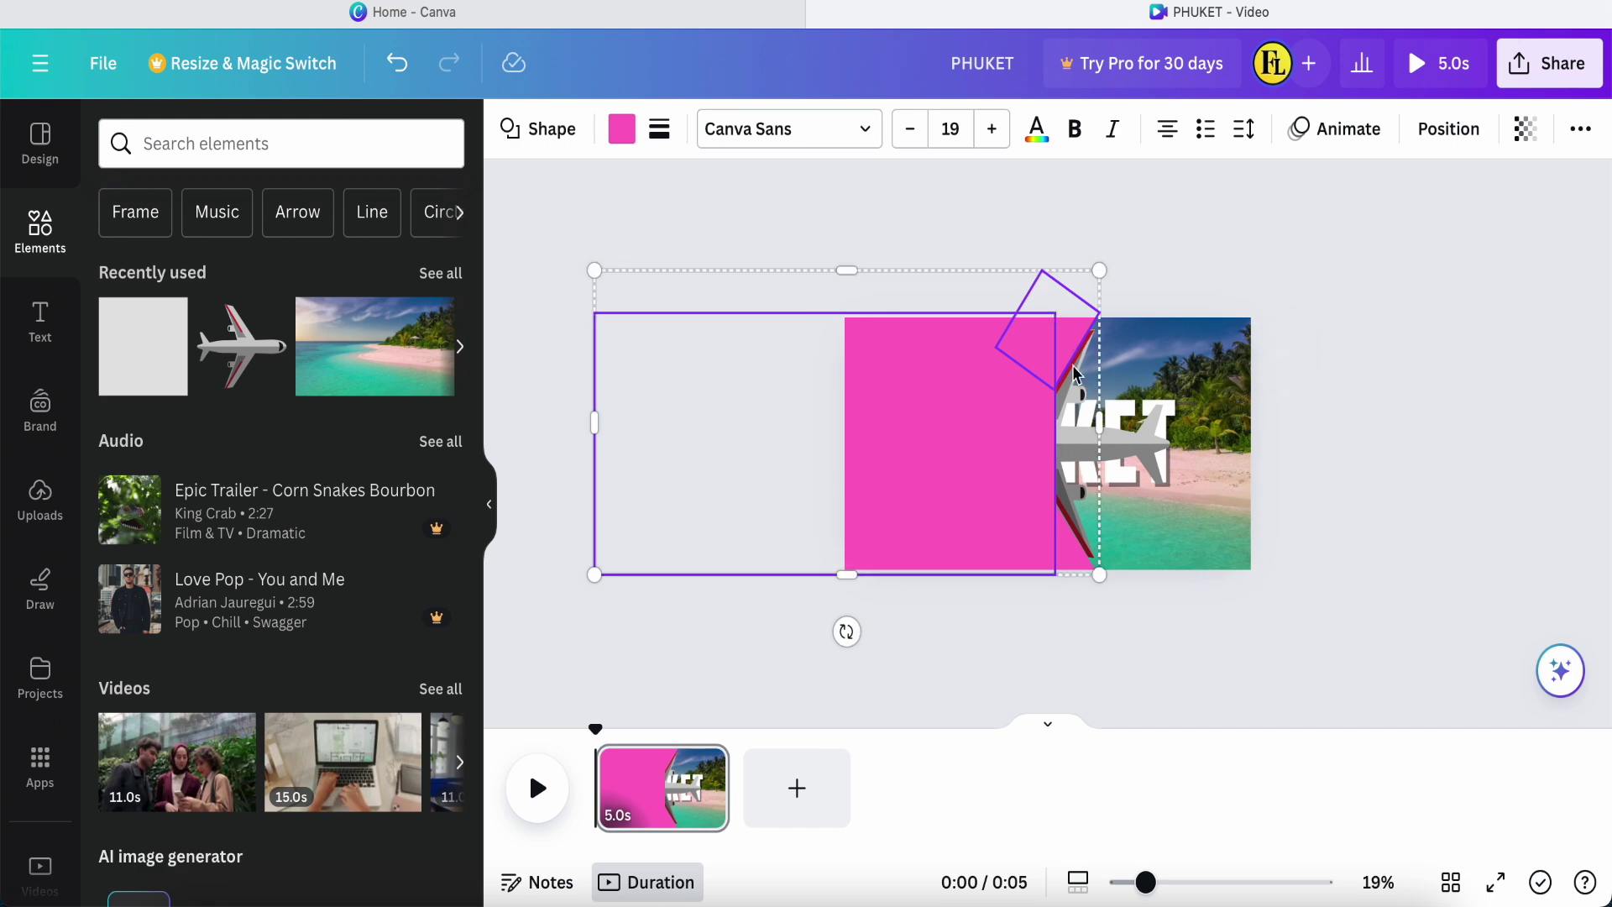
pyautogui.keyDown('shift'); pyautogui.click(1081, 573); pyautogui.keyUp('shift')
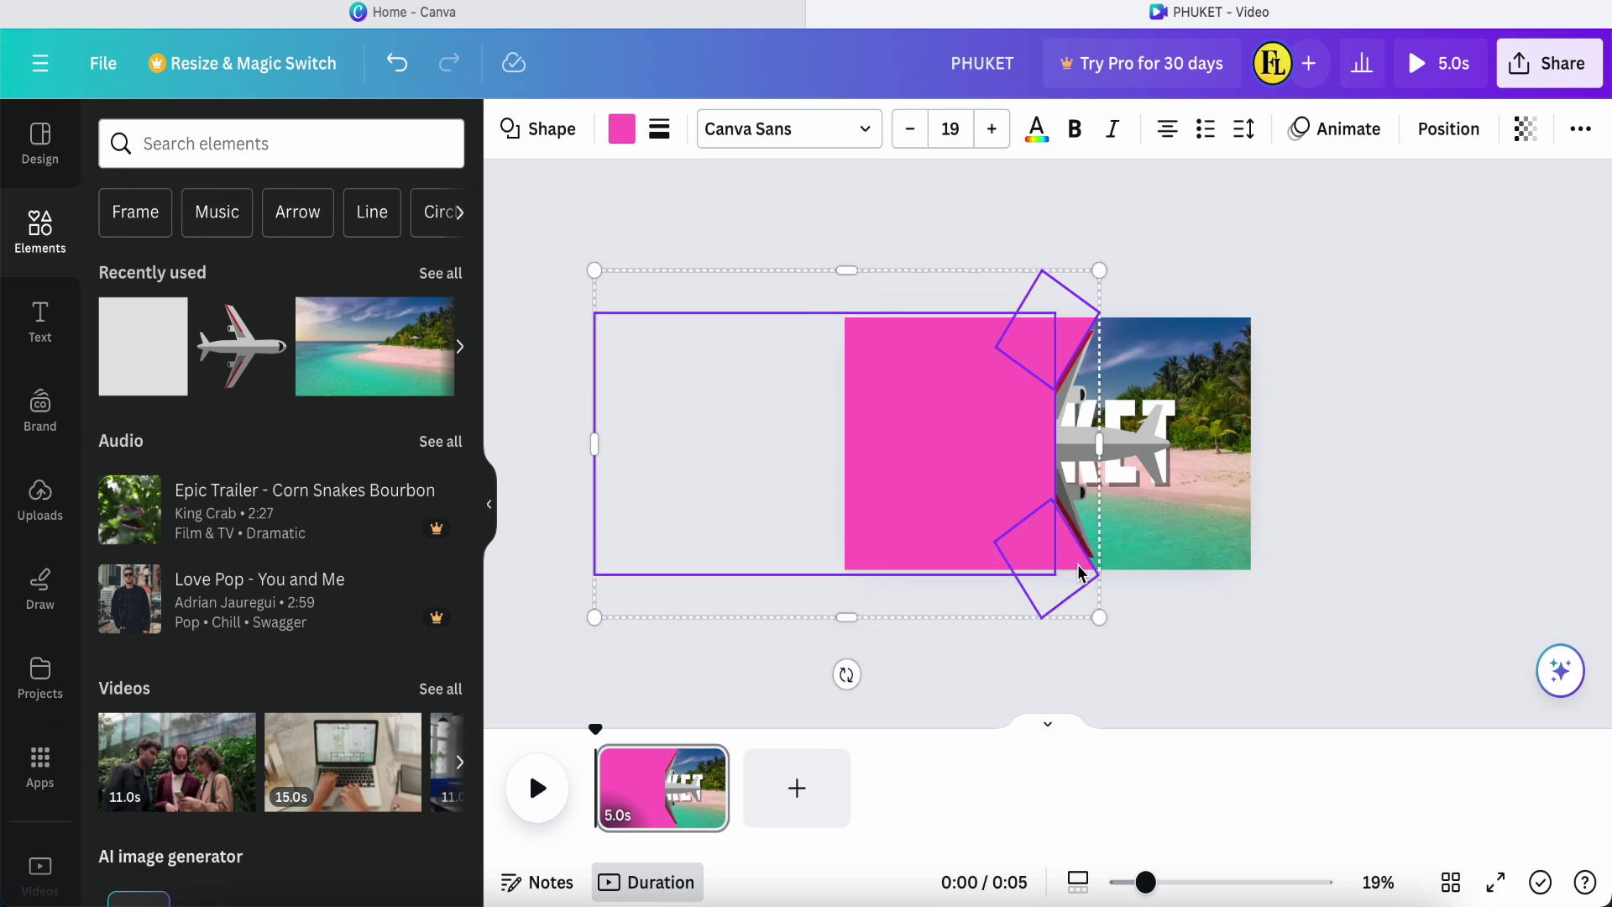
pyautogui.click(1173, 203)
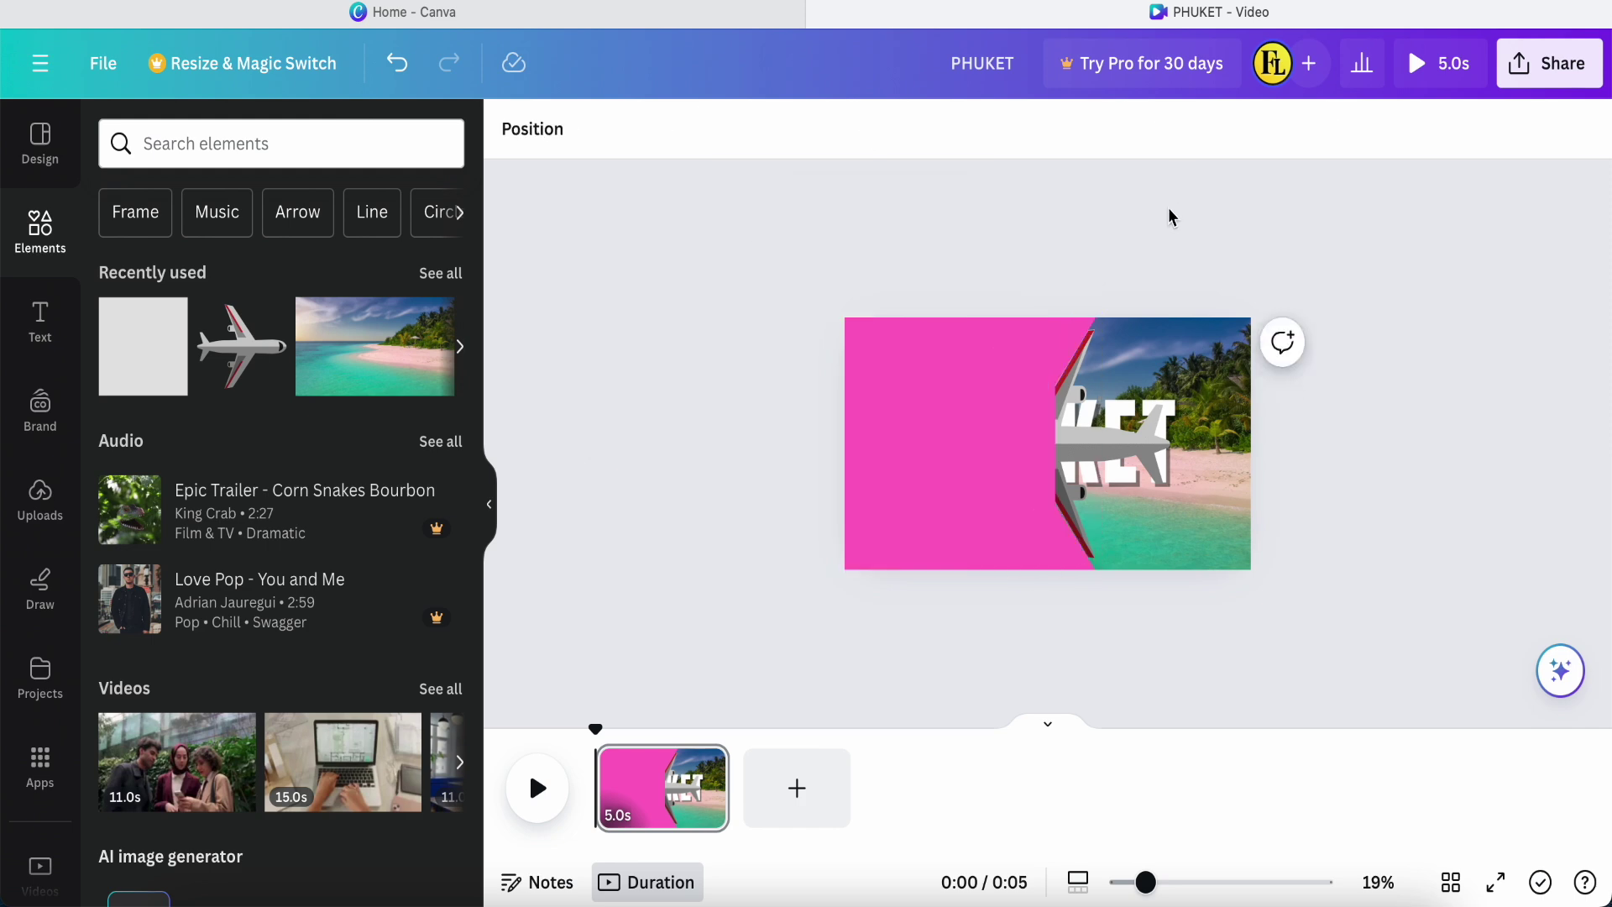
# Step: Bring the aeroplane to the front so it lies above the pink shapes
pyautogui.click(1109, 448)
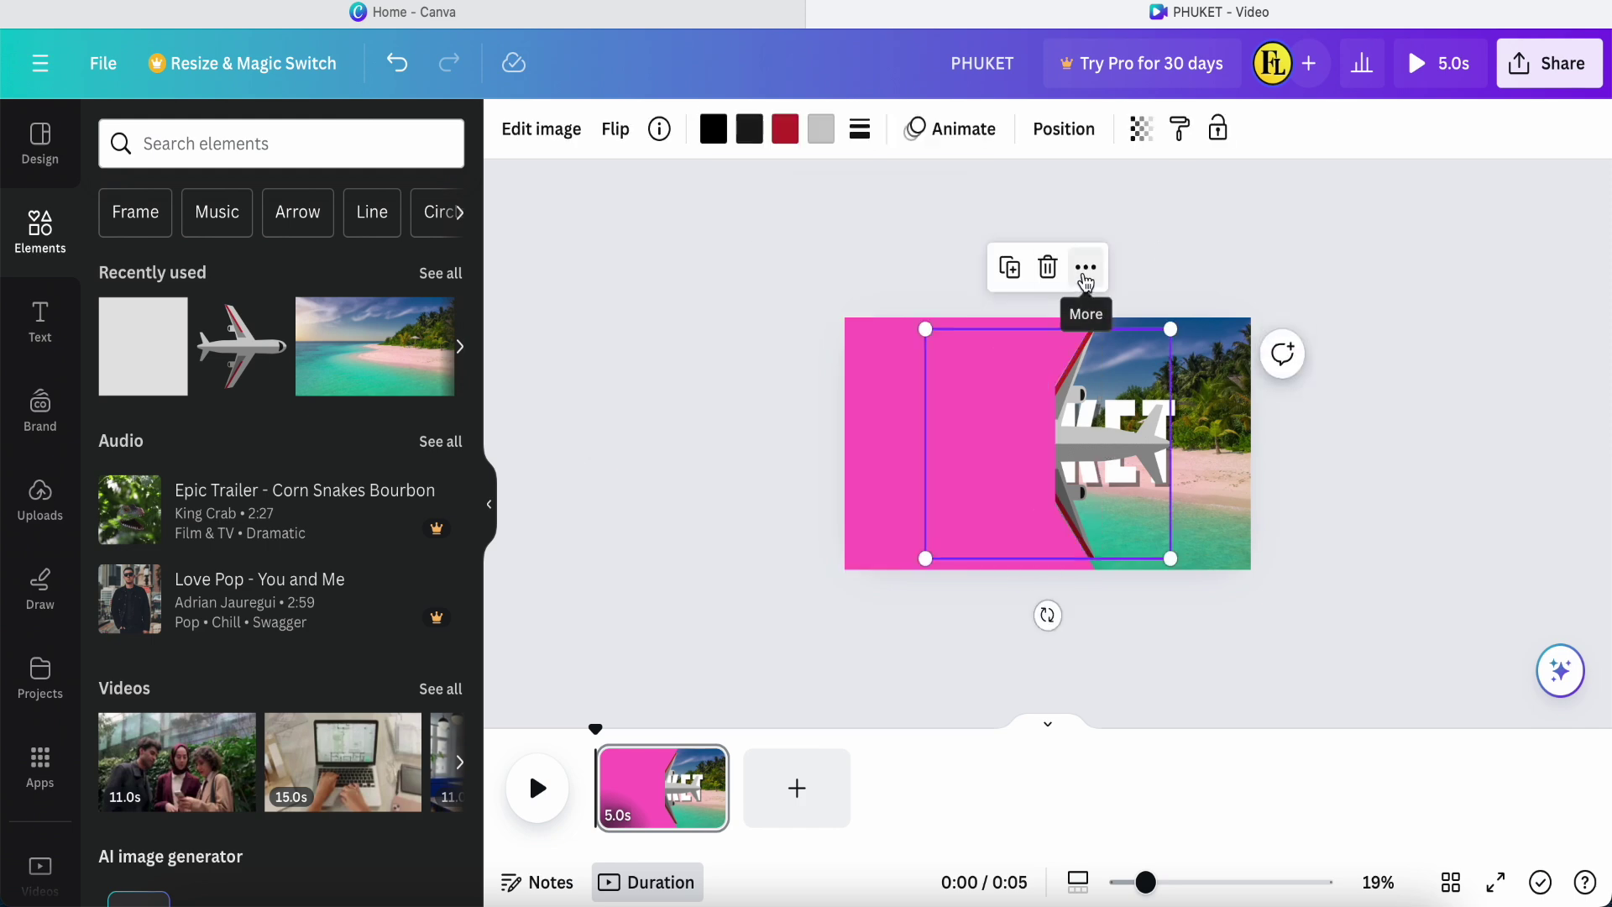
pyautogui.click(1084, 270)
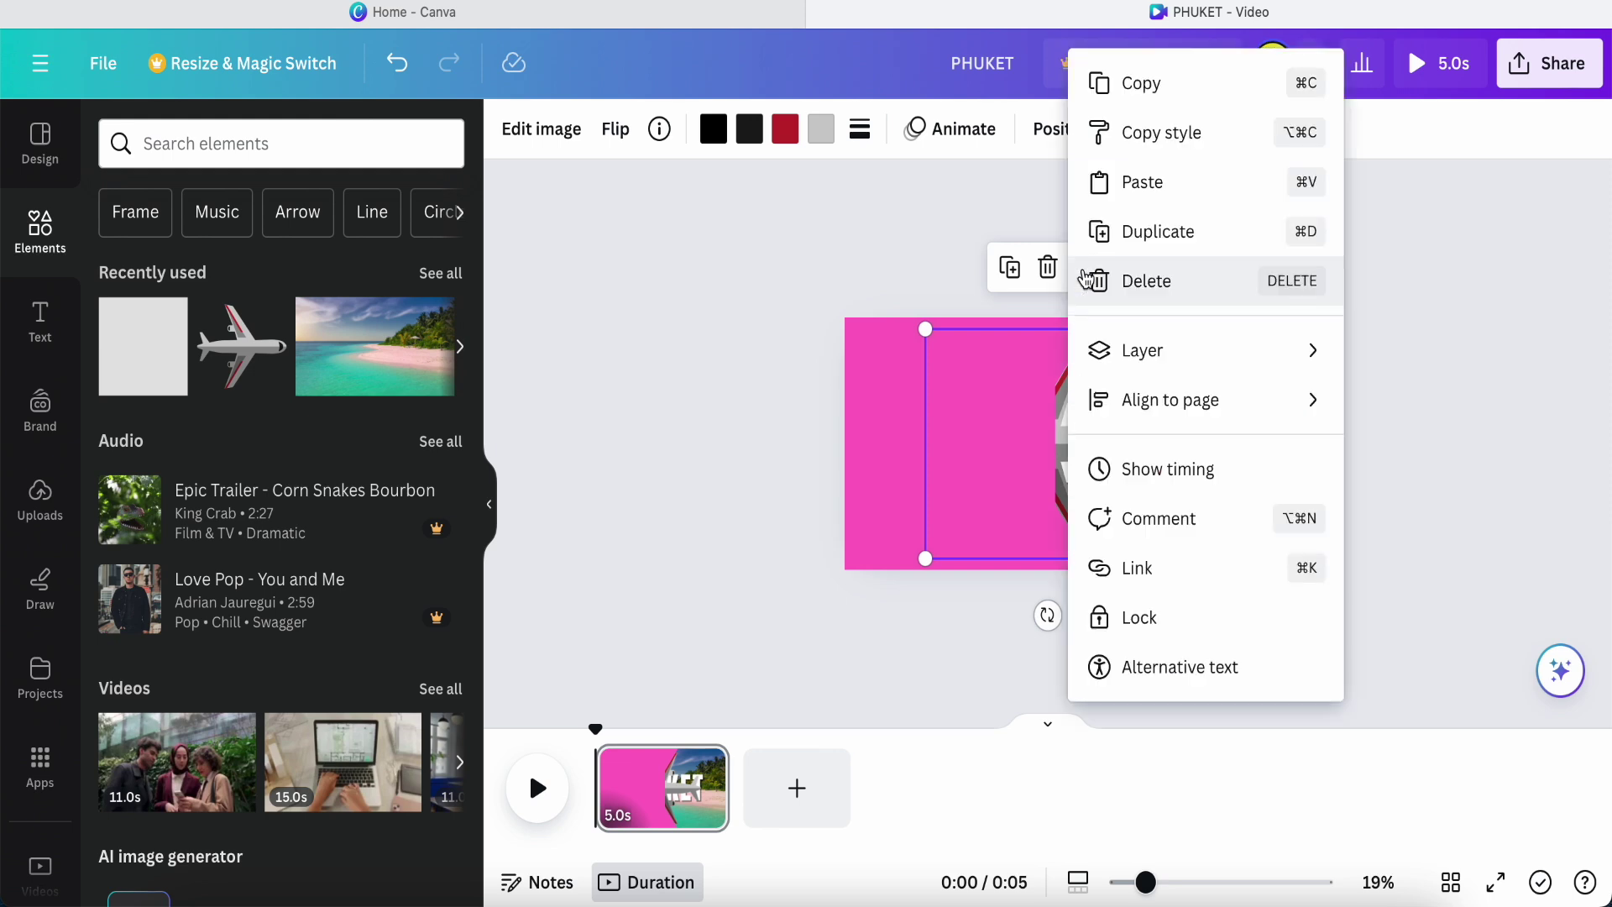
pyautogui.moveTo(1147, 359)
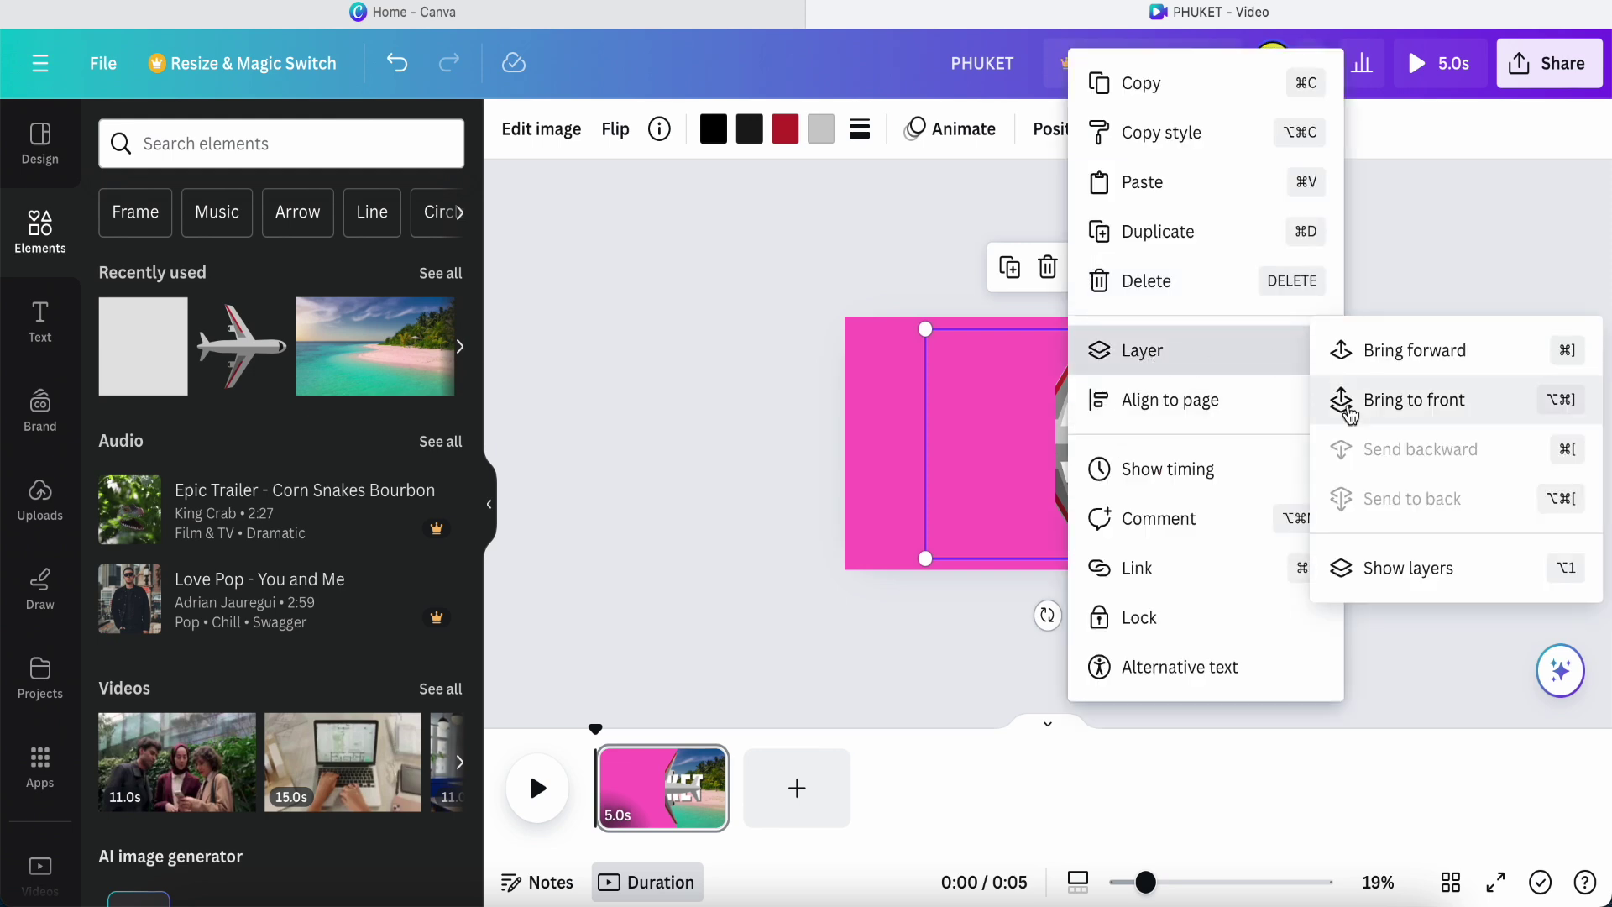
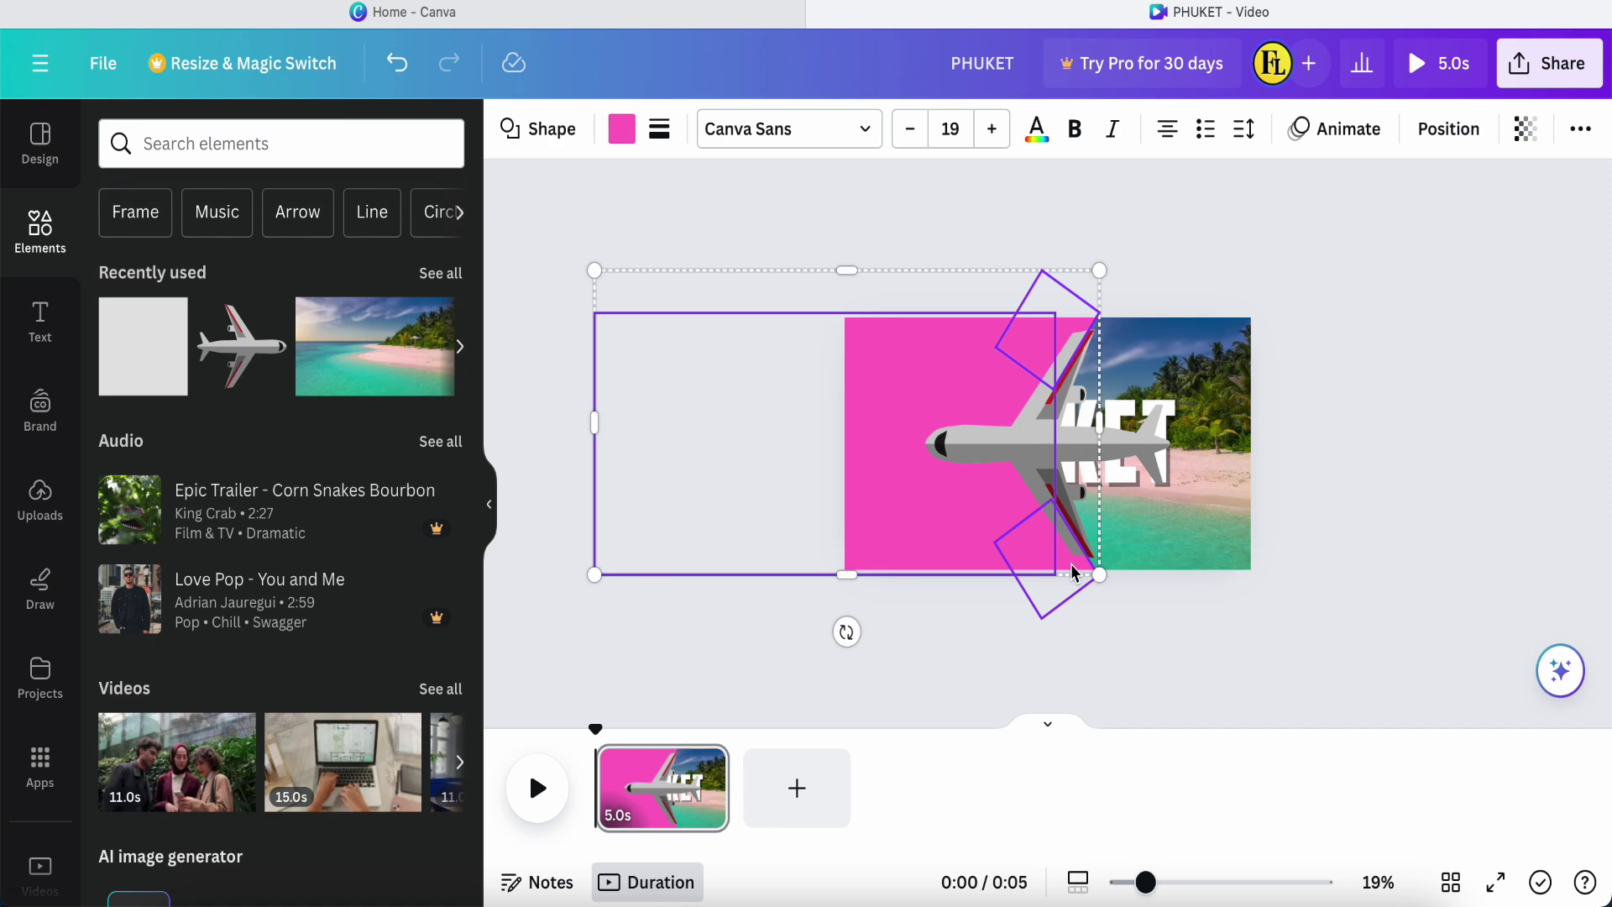
# Step: Group the three pink shapes, the aeroplane and the transparent square behind its tail
pyautogui.keyDown('shift'); pyautogui.click(1129, 473); pyautogui.keyUp('shift')
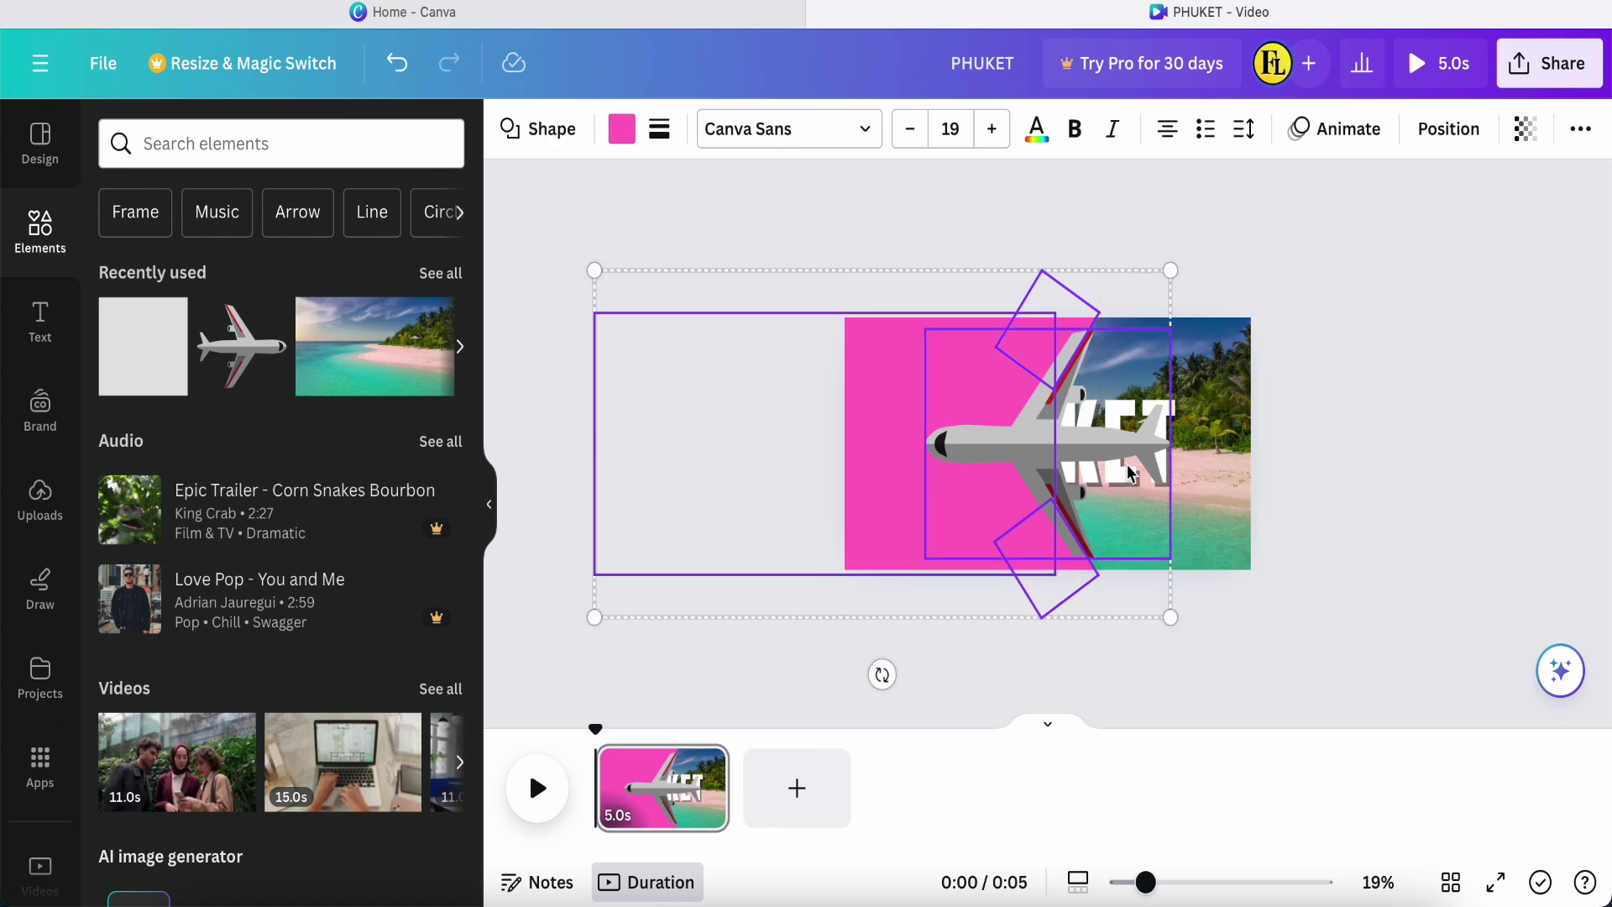
pyautogui.keyDown('shift'); pyautogui.click(1189, 456); pyautogui.keyUp('shift')
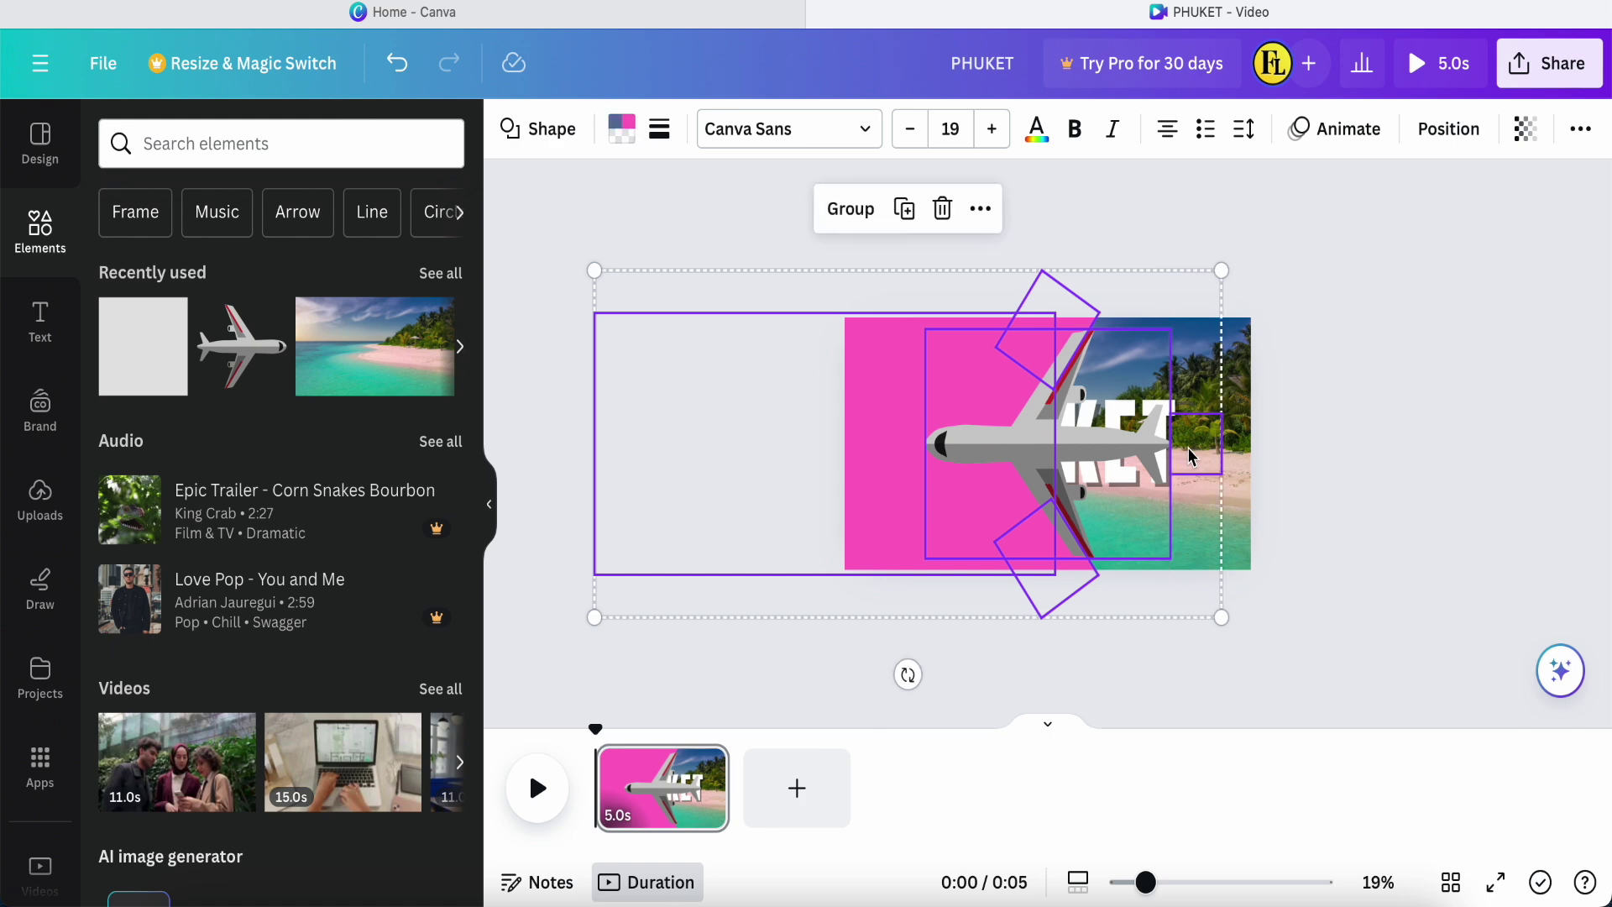
pyautogui.click(844, 210)
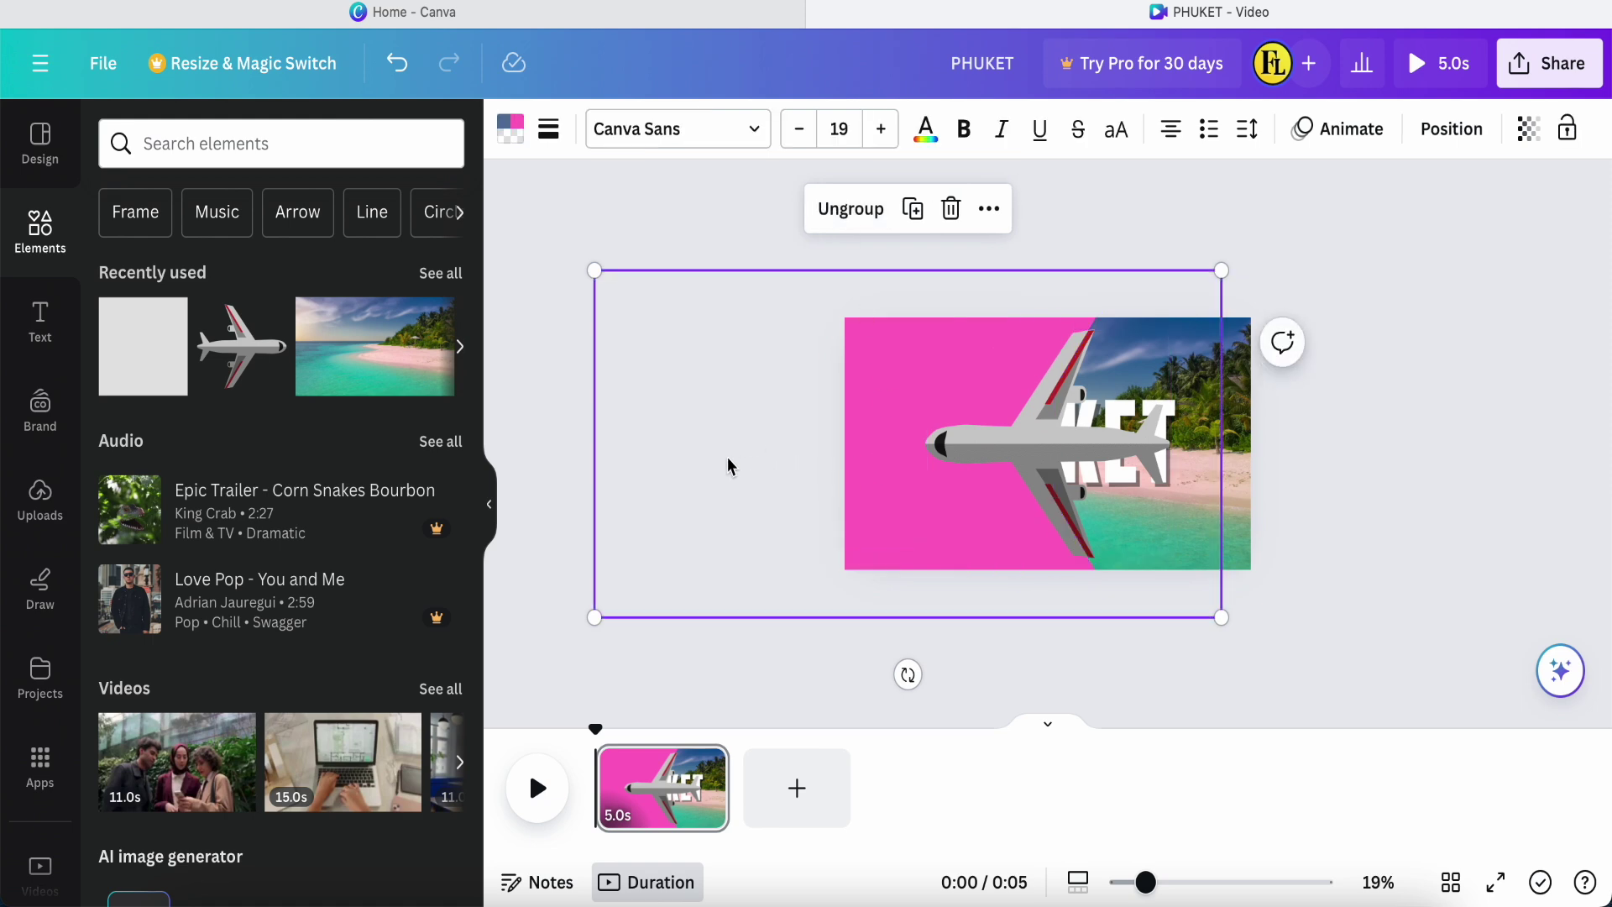
# Step: Try sliding the group across the page to the right and back, and ungroup it
pyautogui.moveTo(727, 456); pyautogui.dragTo(974, 460)
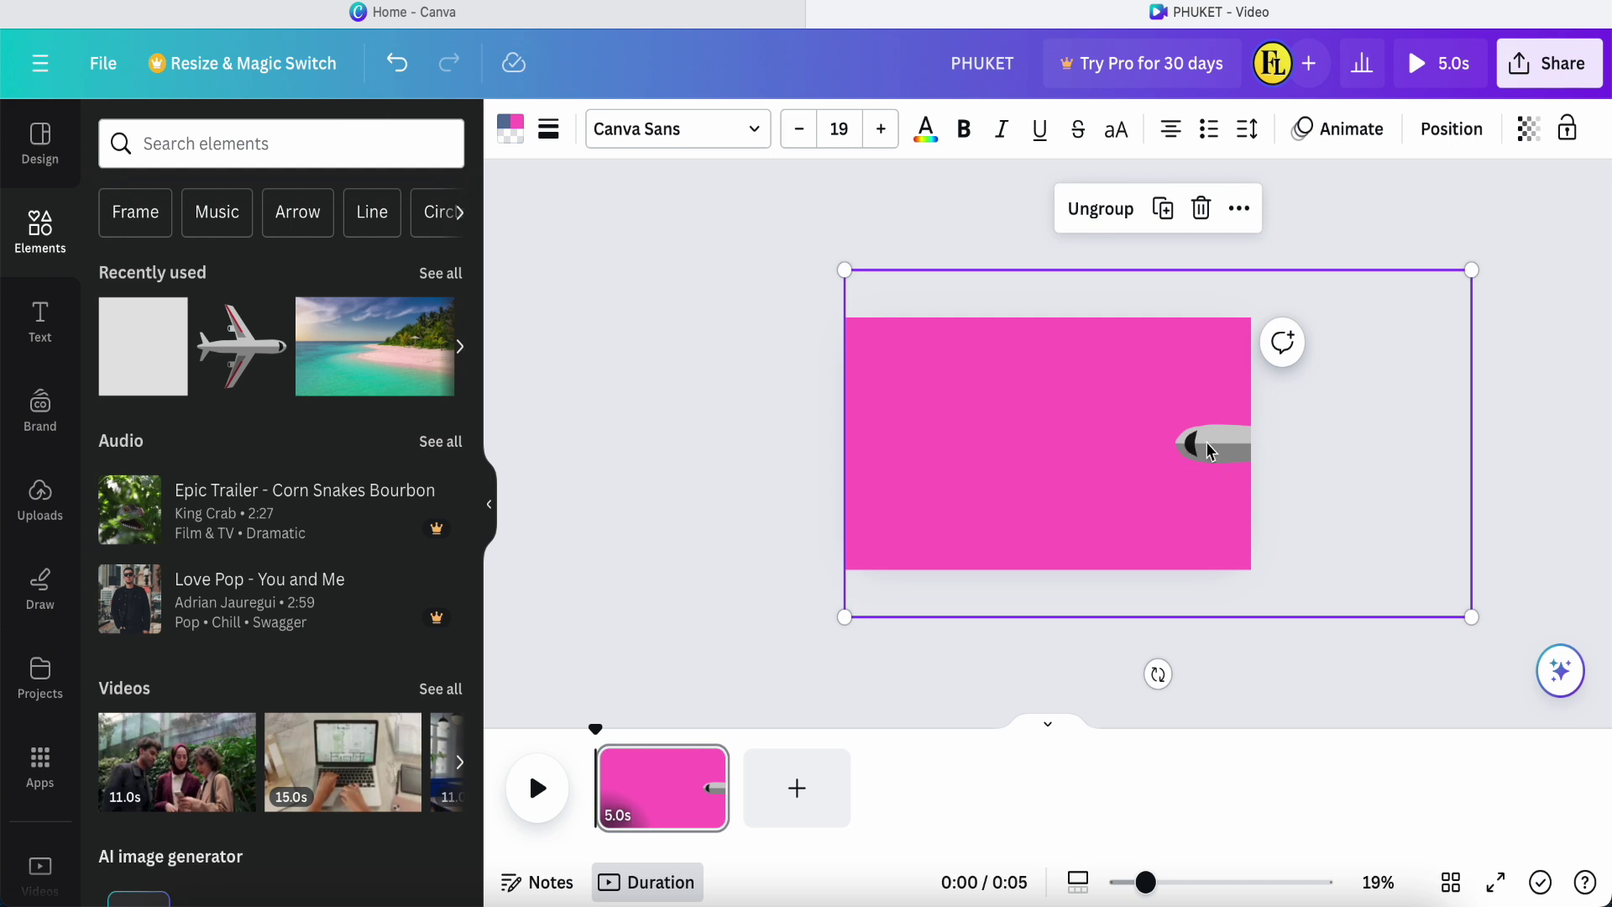
pyautogui.moveTo(1000, 450); pyautogui.dragTo(759, 448)
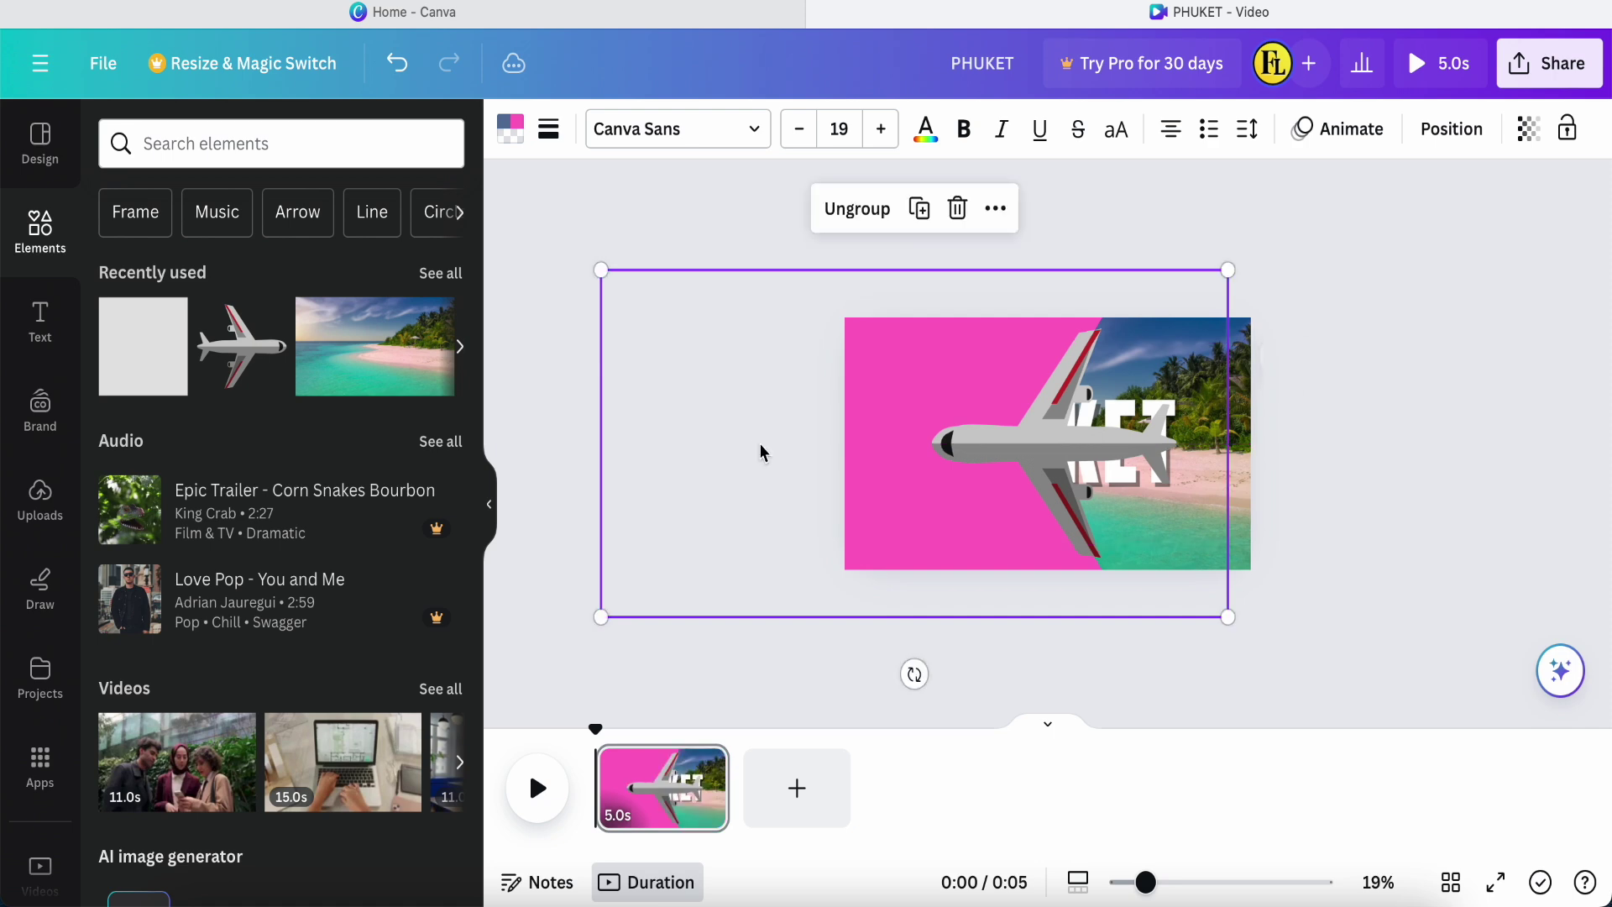
pyautogui.click(857, 209)
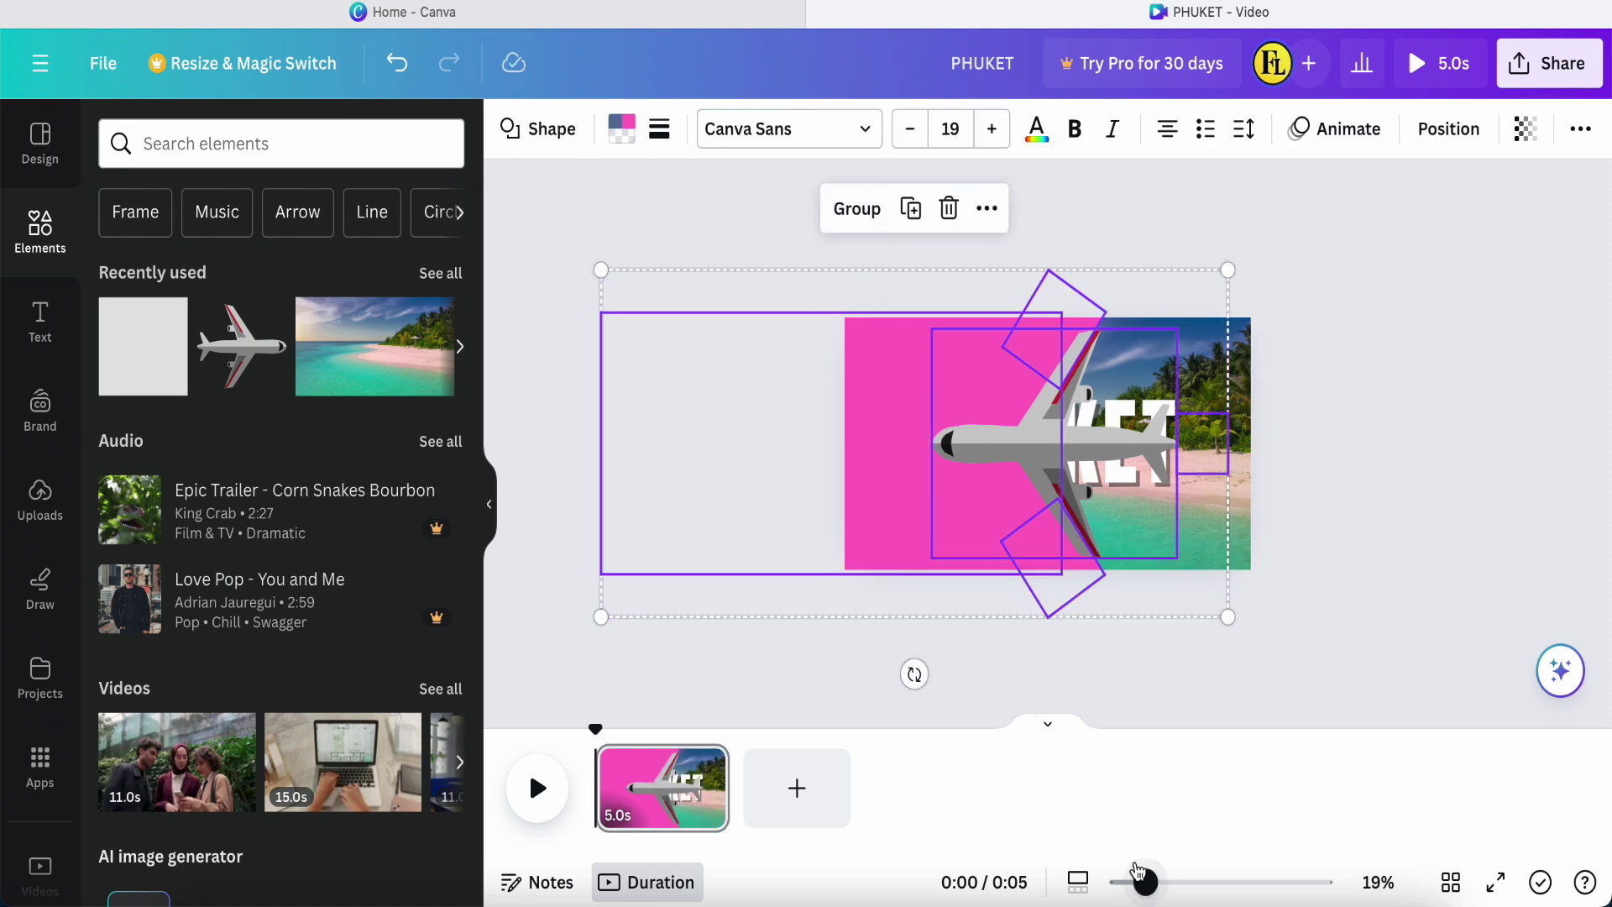
# Step: Stretch the large pink rectangle further out beyond the page's left edge
pyautogui.moveTo(1144, 881); pyautogui.dragTo(1131, 881)
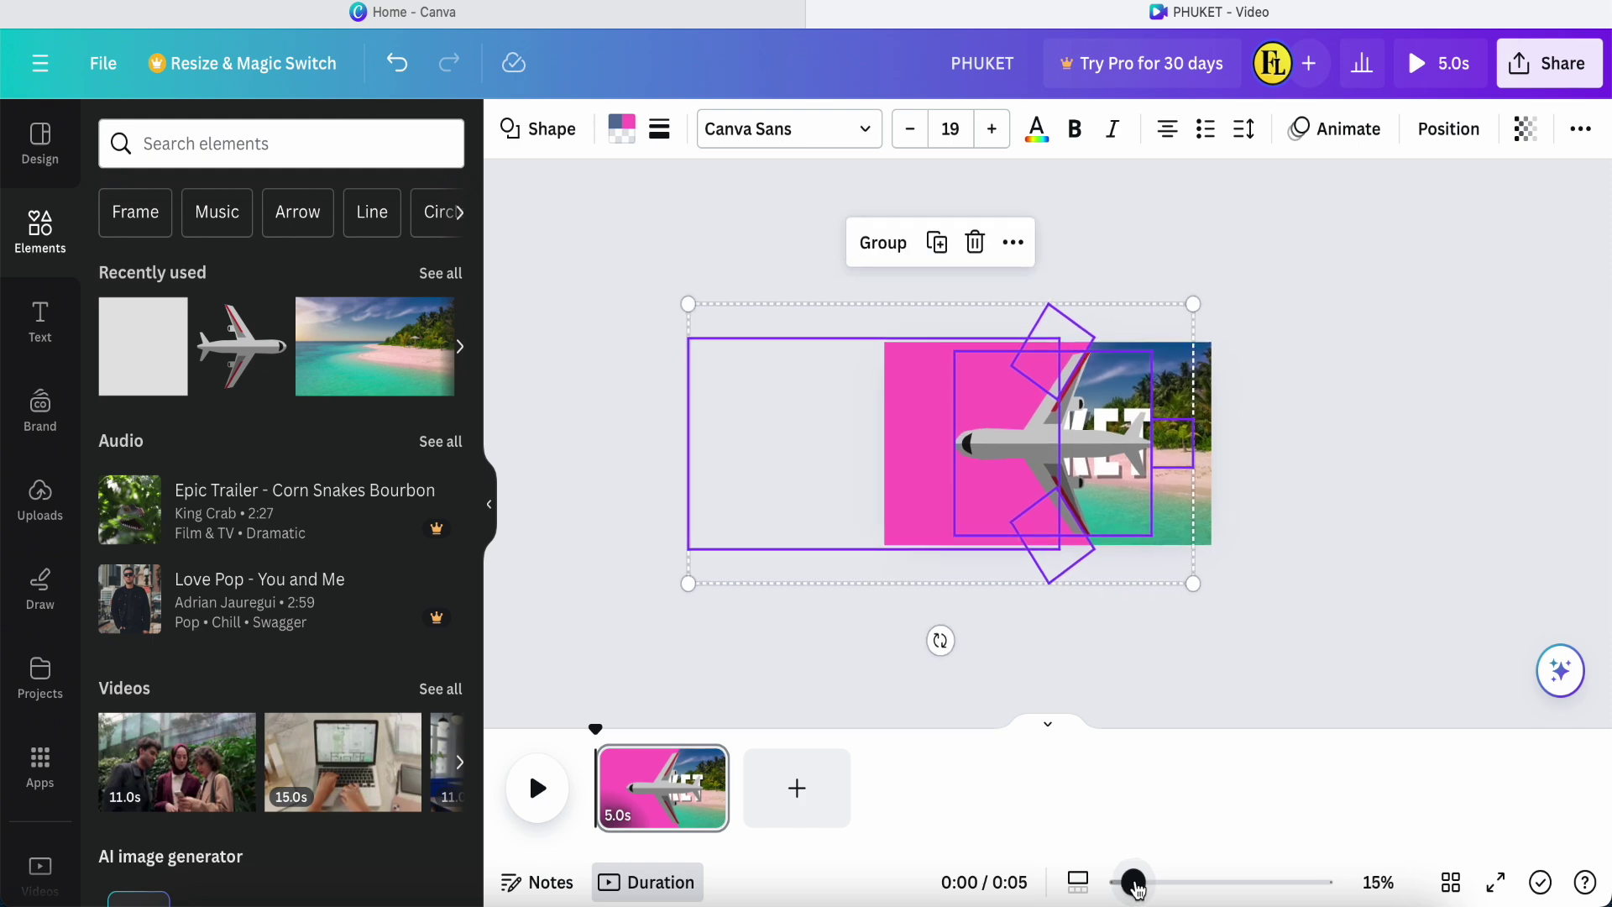
pyautogui.click(715, 442)
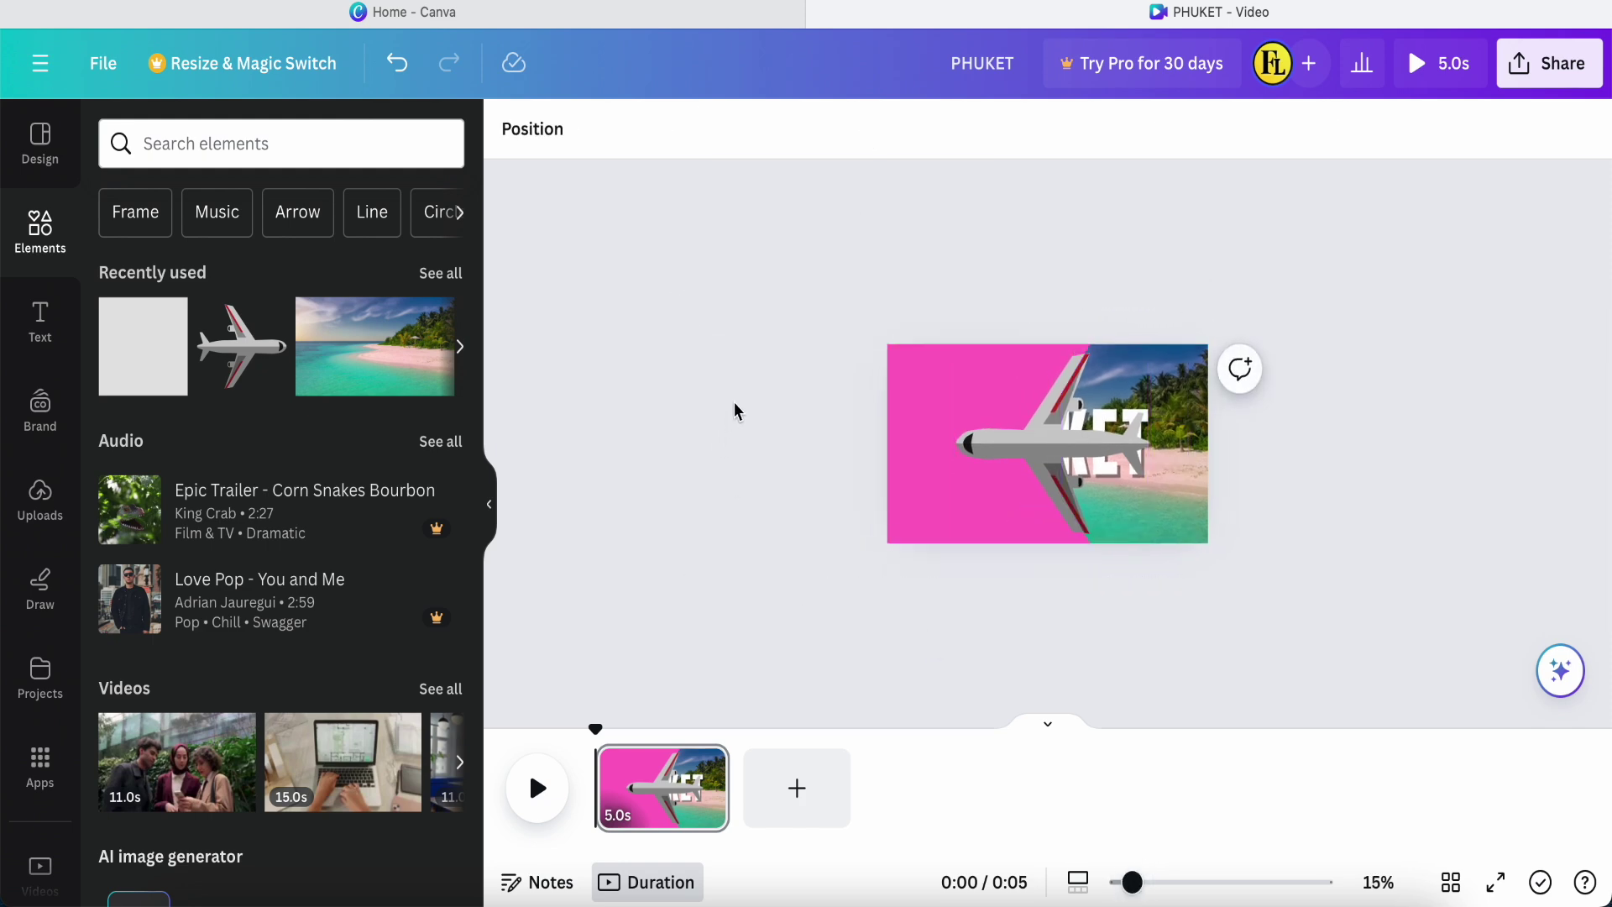
pyautogui.click(929, 436)
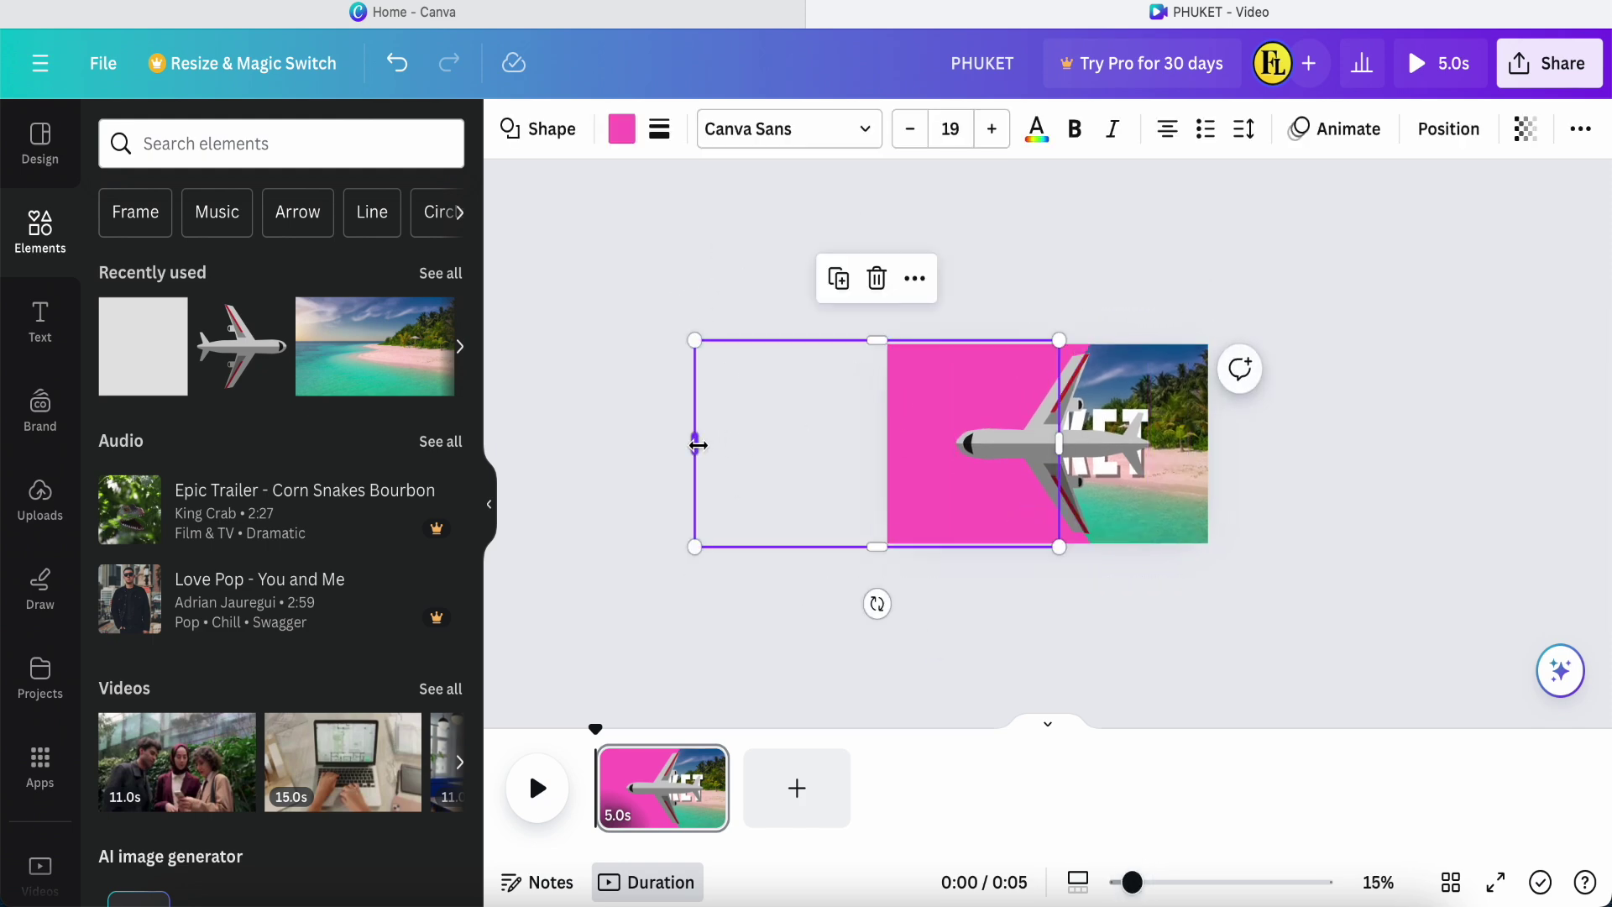
pyautogui.moveTo(696, 445); pyautogui.dragTo(632, 445)
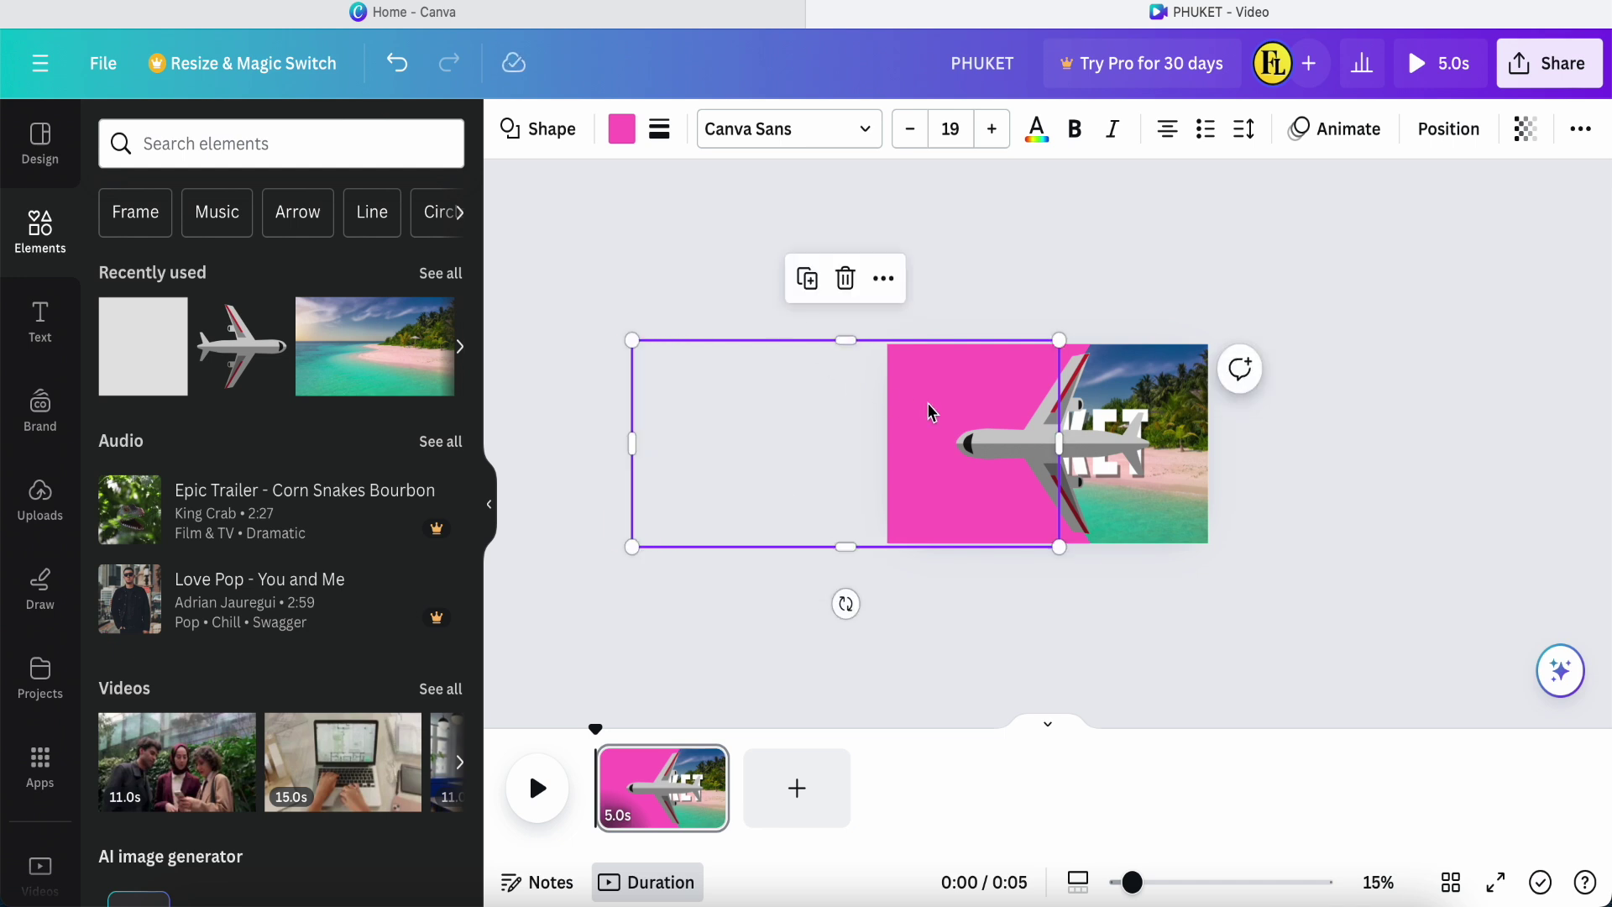
# Step: Group the pink shapes, aeroplane and transparent square, and move the group right until the large pink rectangle covers the page
pyautogui.keyDown('shift'); pyautogui.click(1075, 353); pyautogui.keyUp('shift')
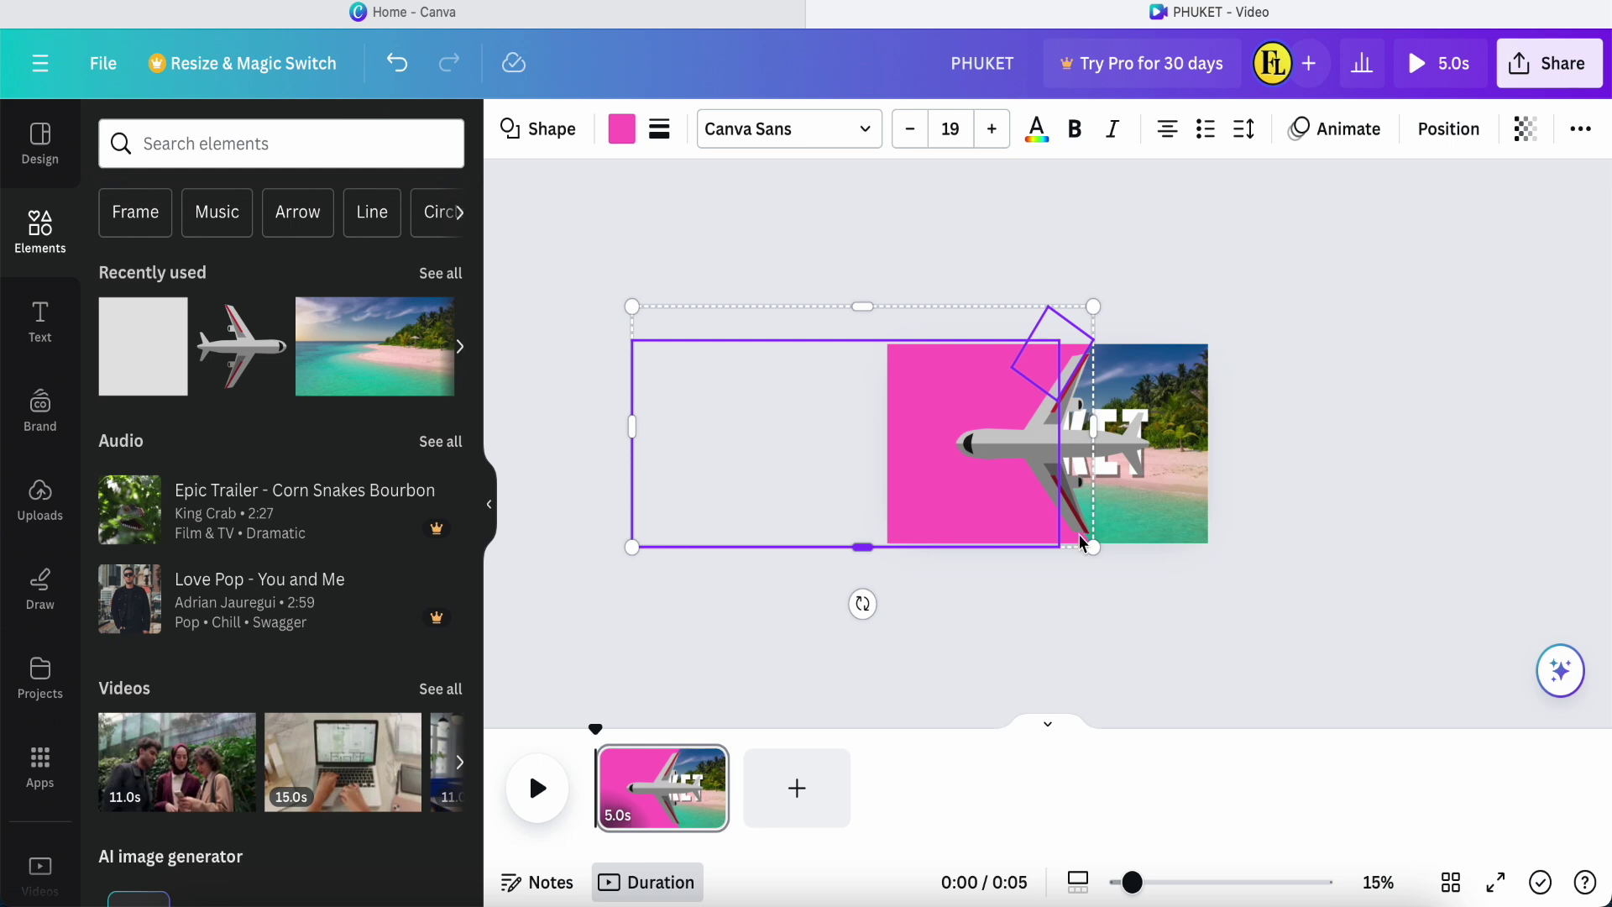
pyautogui.keyDown('shift'); pyautogui.click(1113, 497); pyautogui.keyUp('shift')
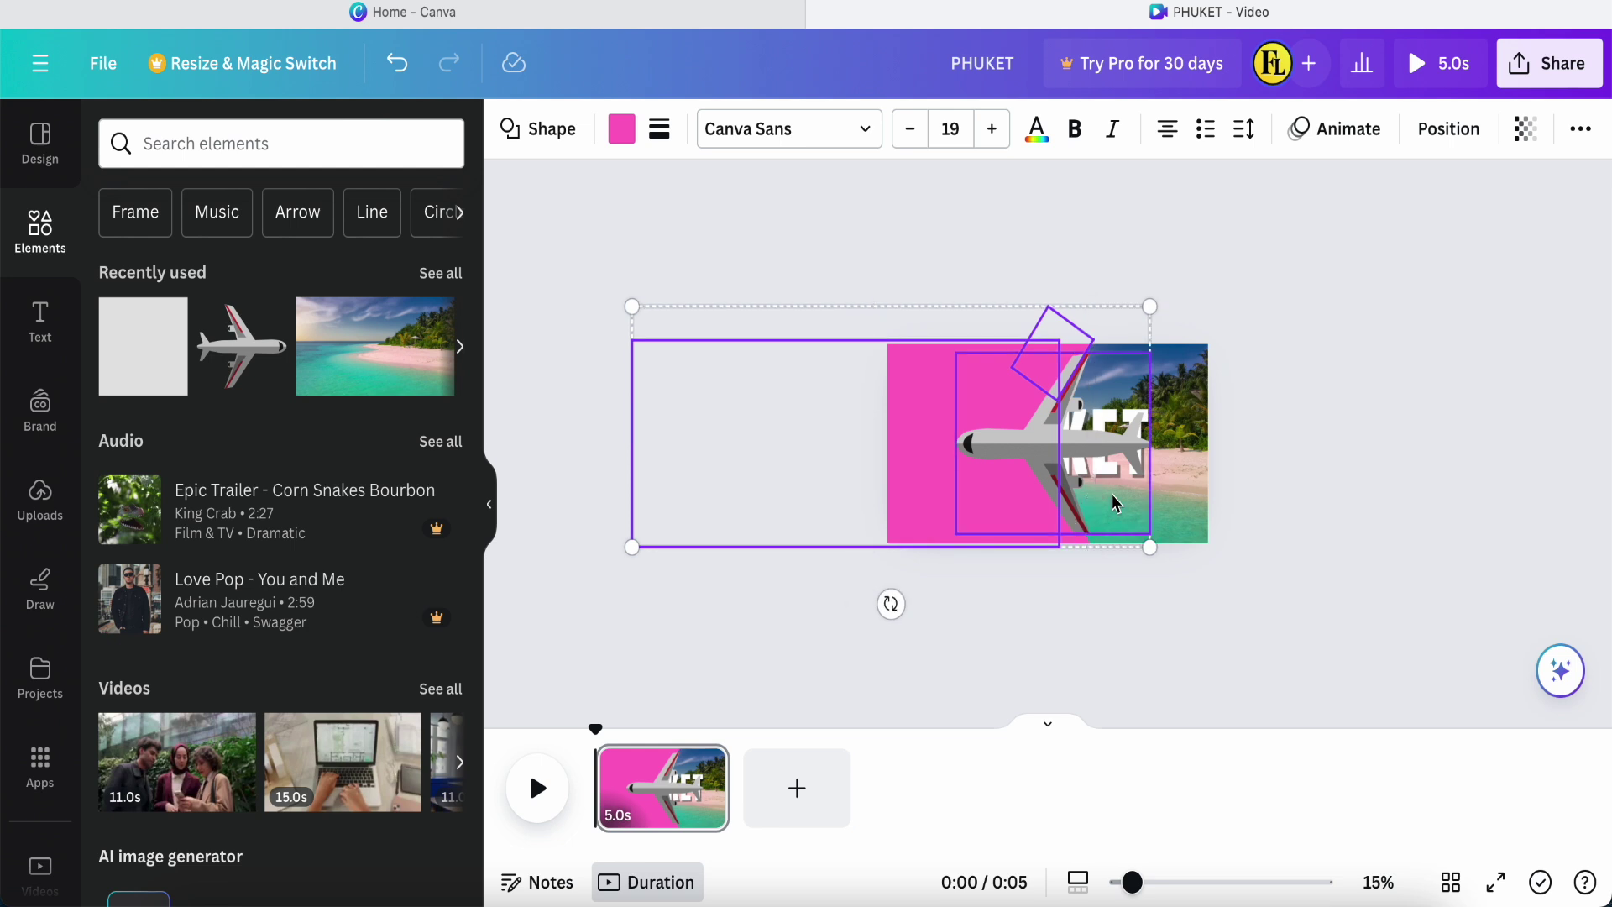
pyautogui.keyDown('shift'); pyautogui.click(1165, 446); pyautogui.keyUp('shift')
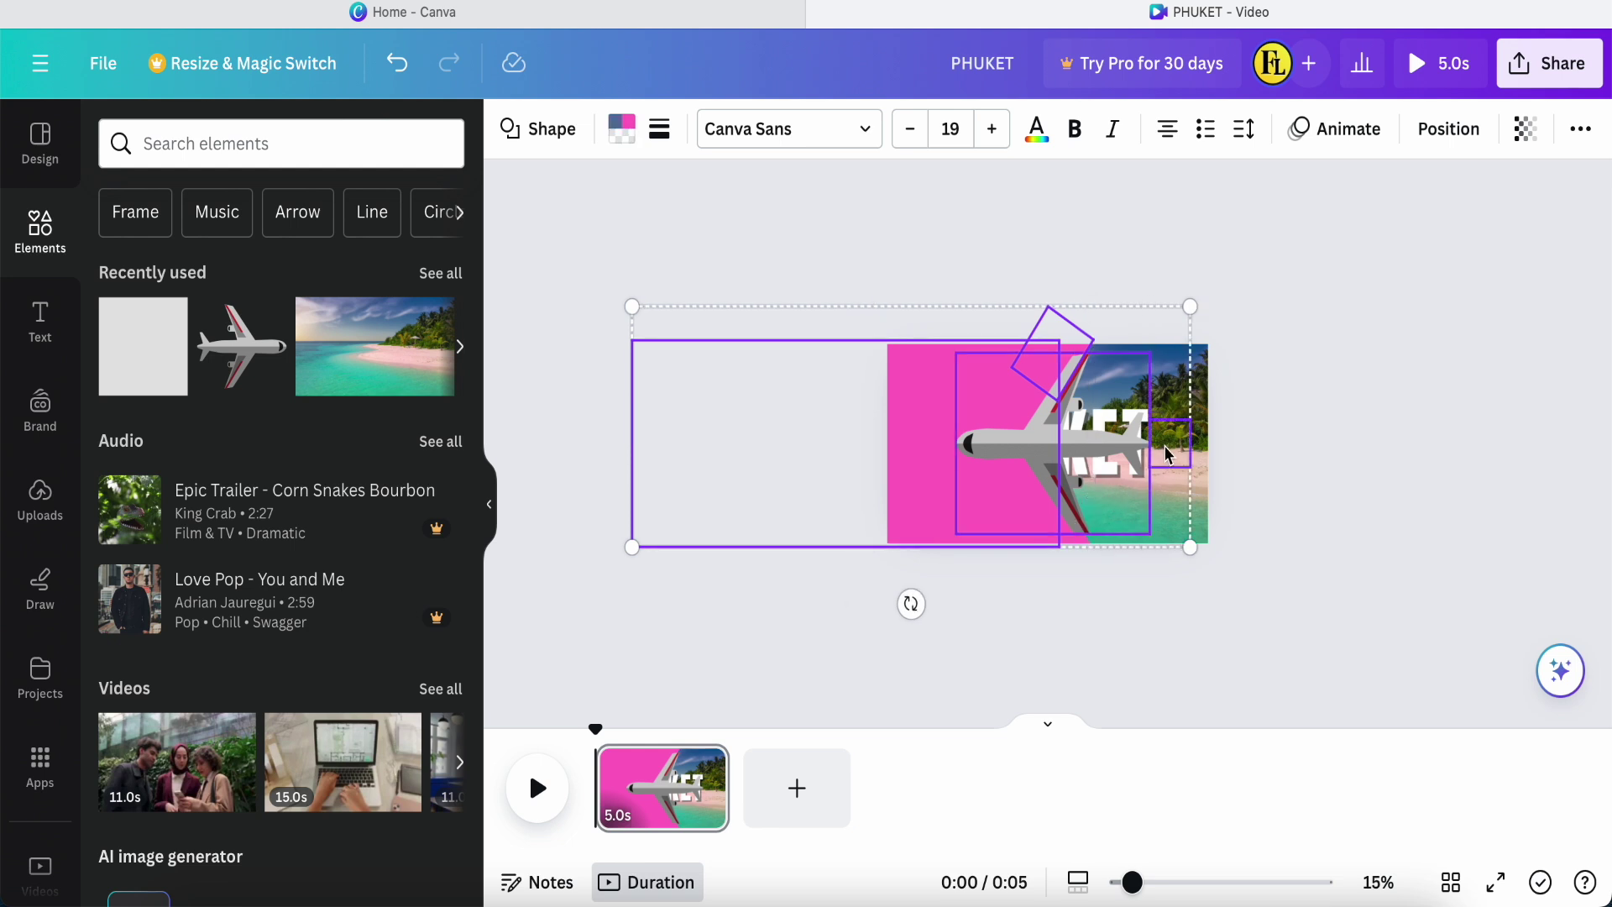
pyautogui.keyDown('shift'); pyautogui.click(1054, 537); pyautogui.keyUp('shift')
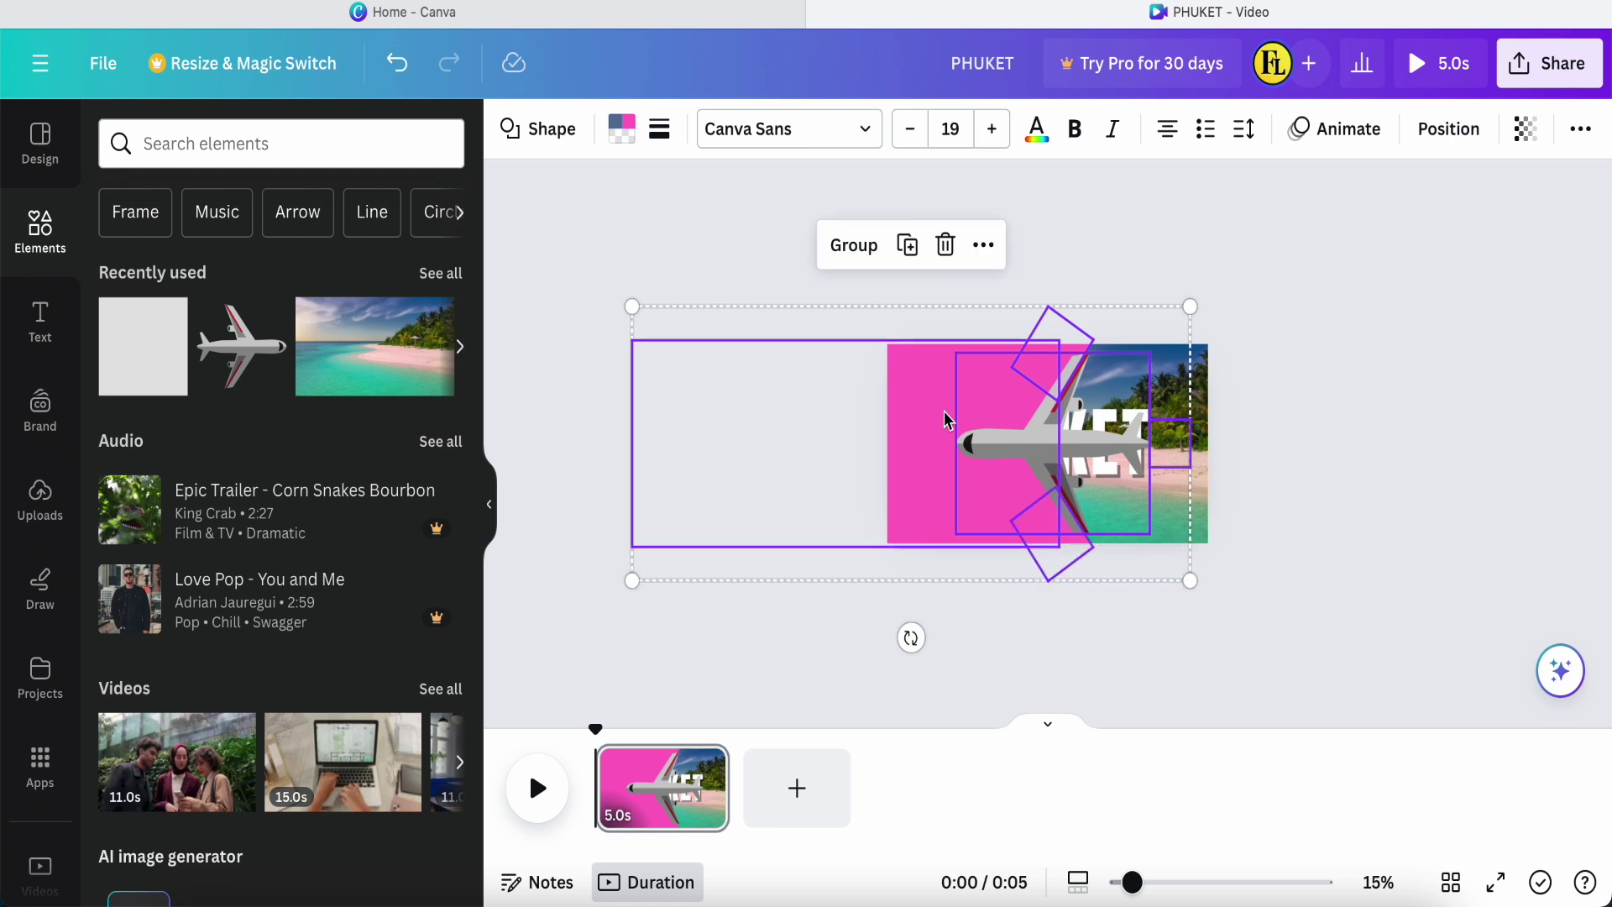
pyautogui.click(855, 246)
pyautogui.moveTo(788, 437); pyautogui.dragTo(1041, 432)
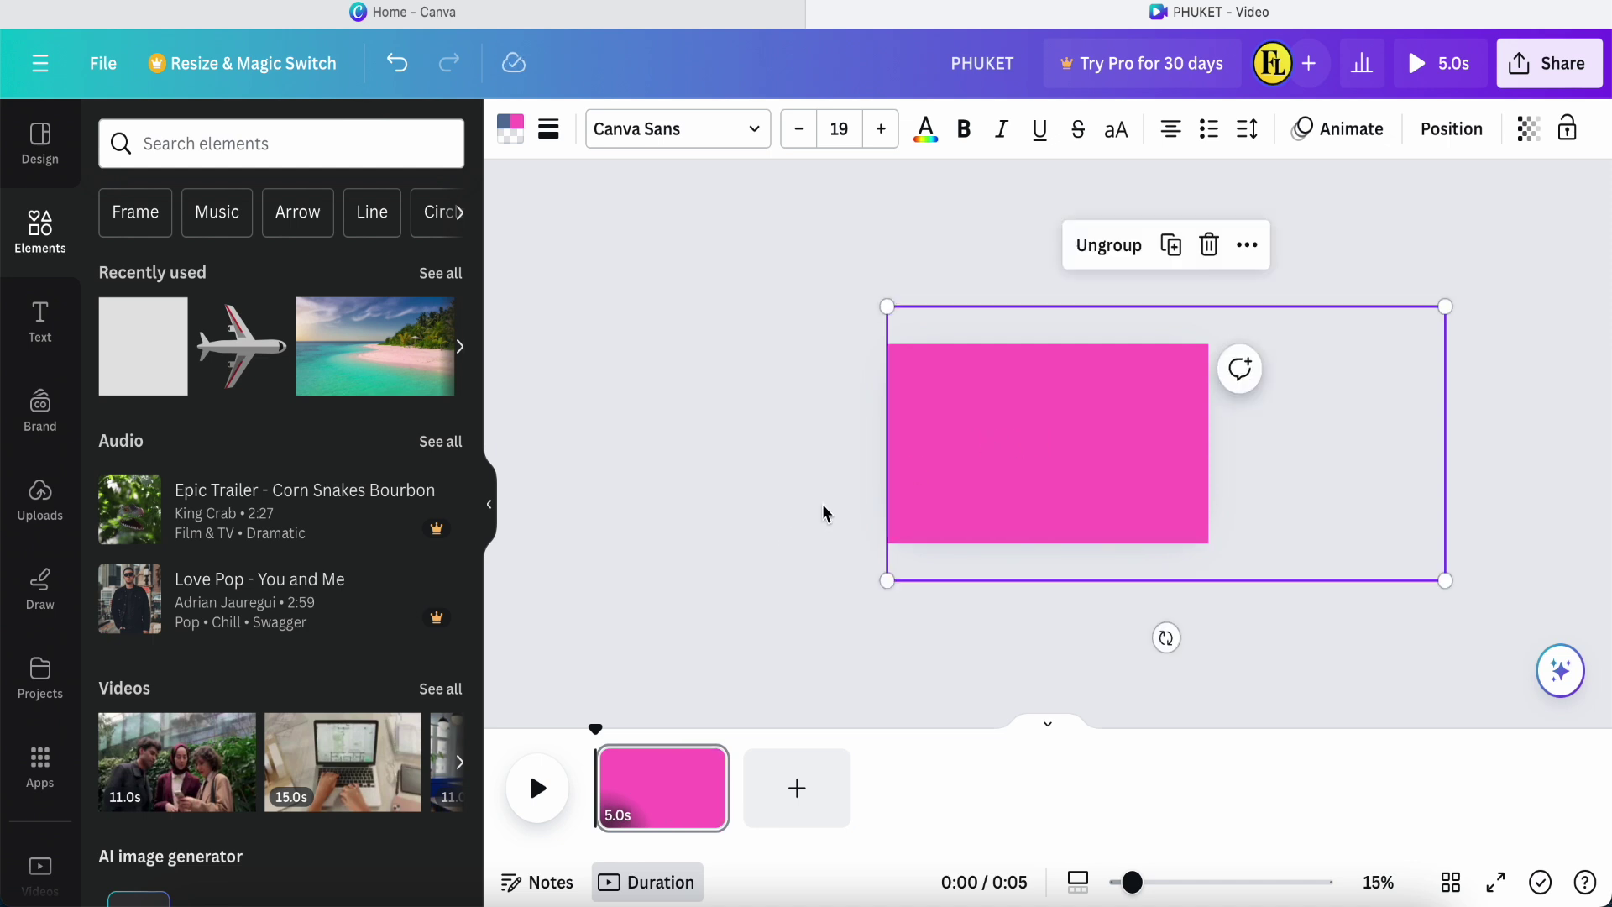
# Step: Duplicate the video page covered by the pink rectangle
pyautogui.moveTo(710, 770)
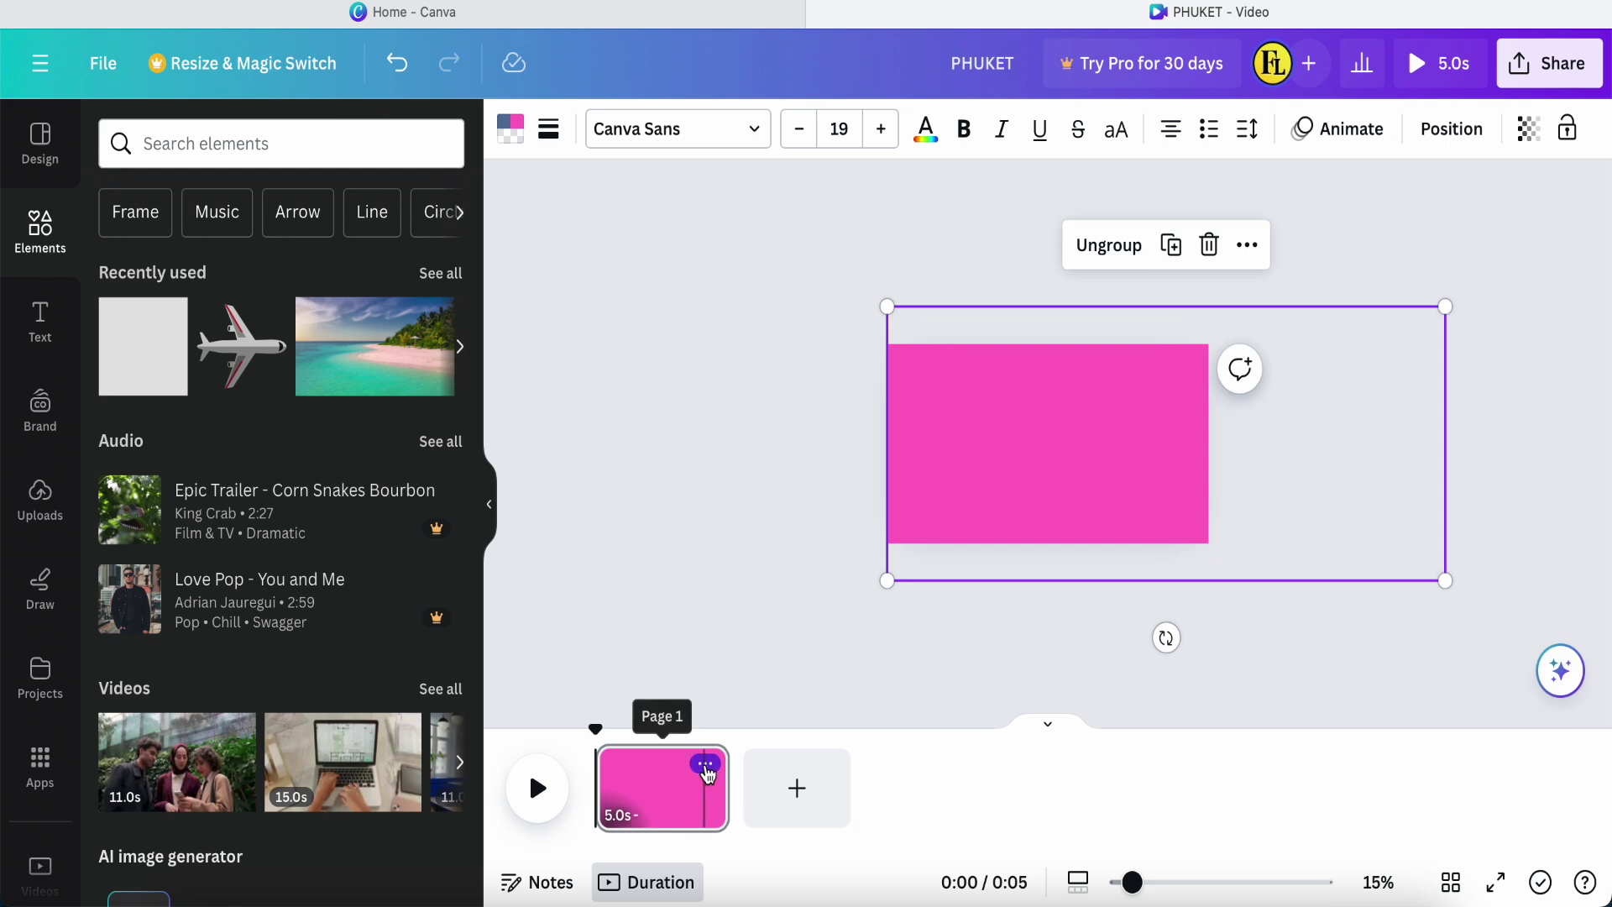
pyautogui.click(705, 763)
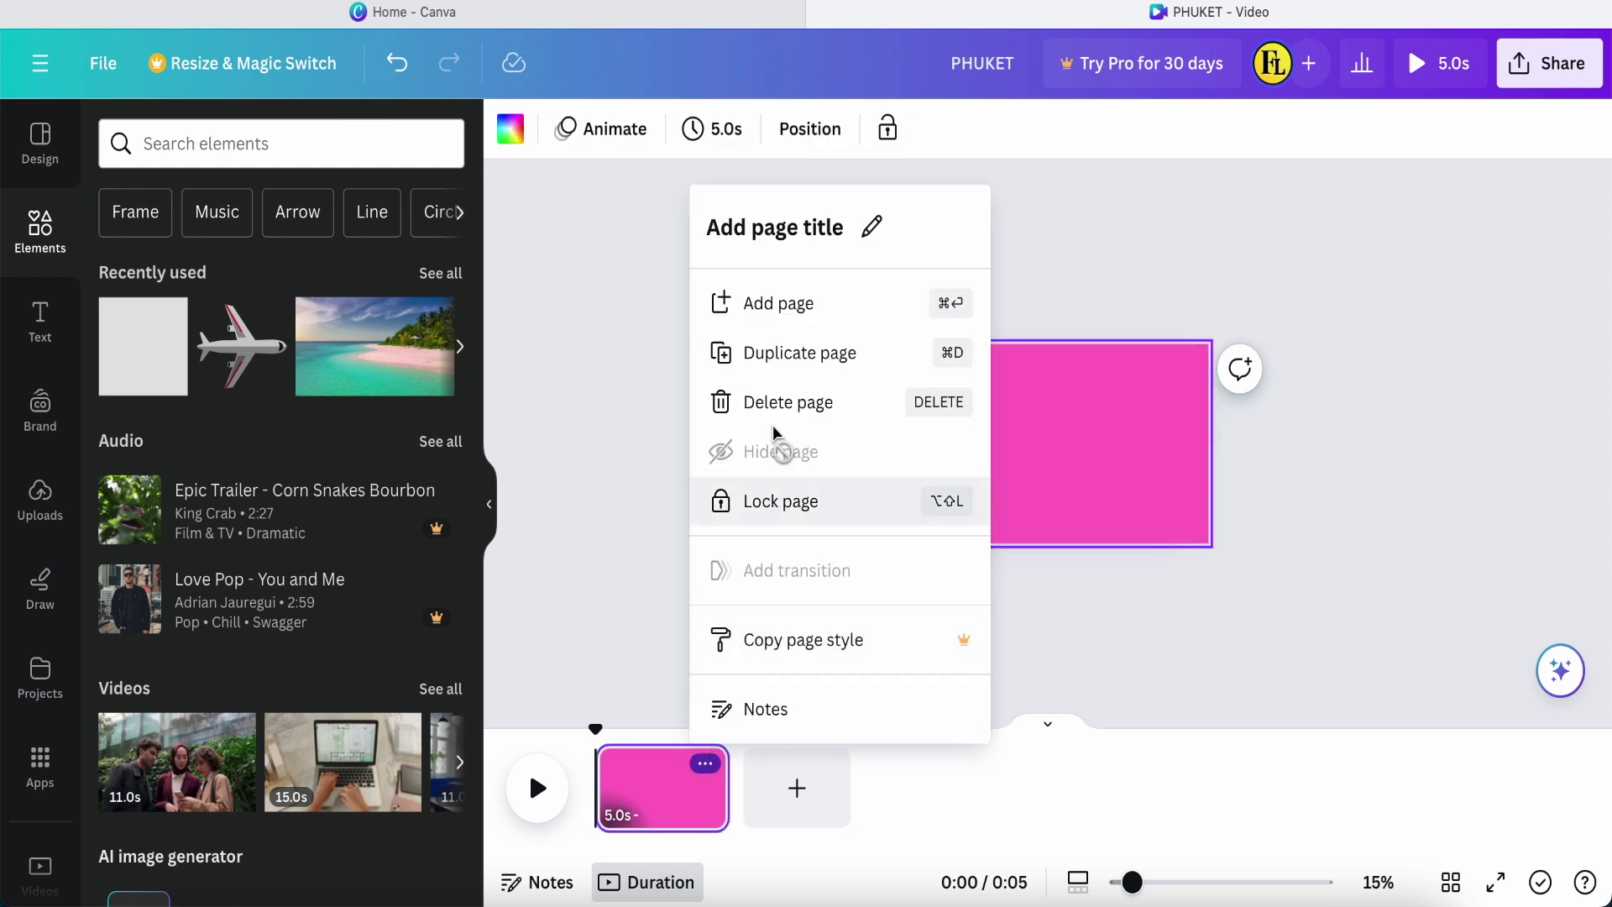
pyautogui.click(784, 356)
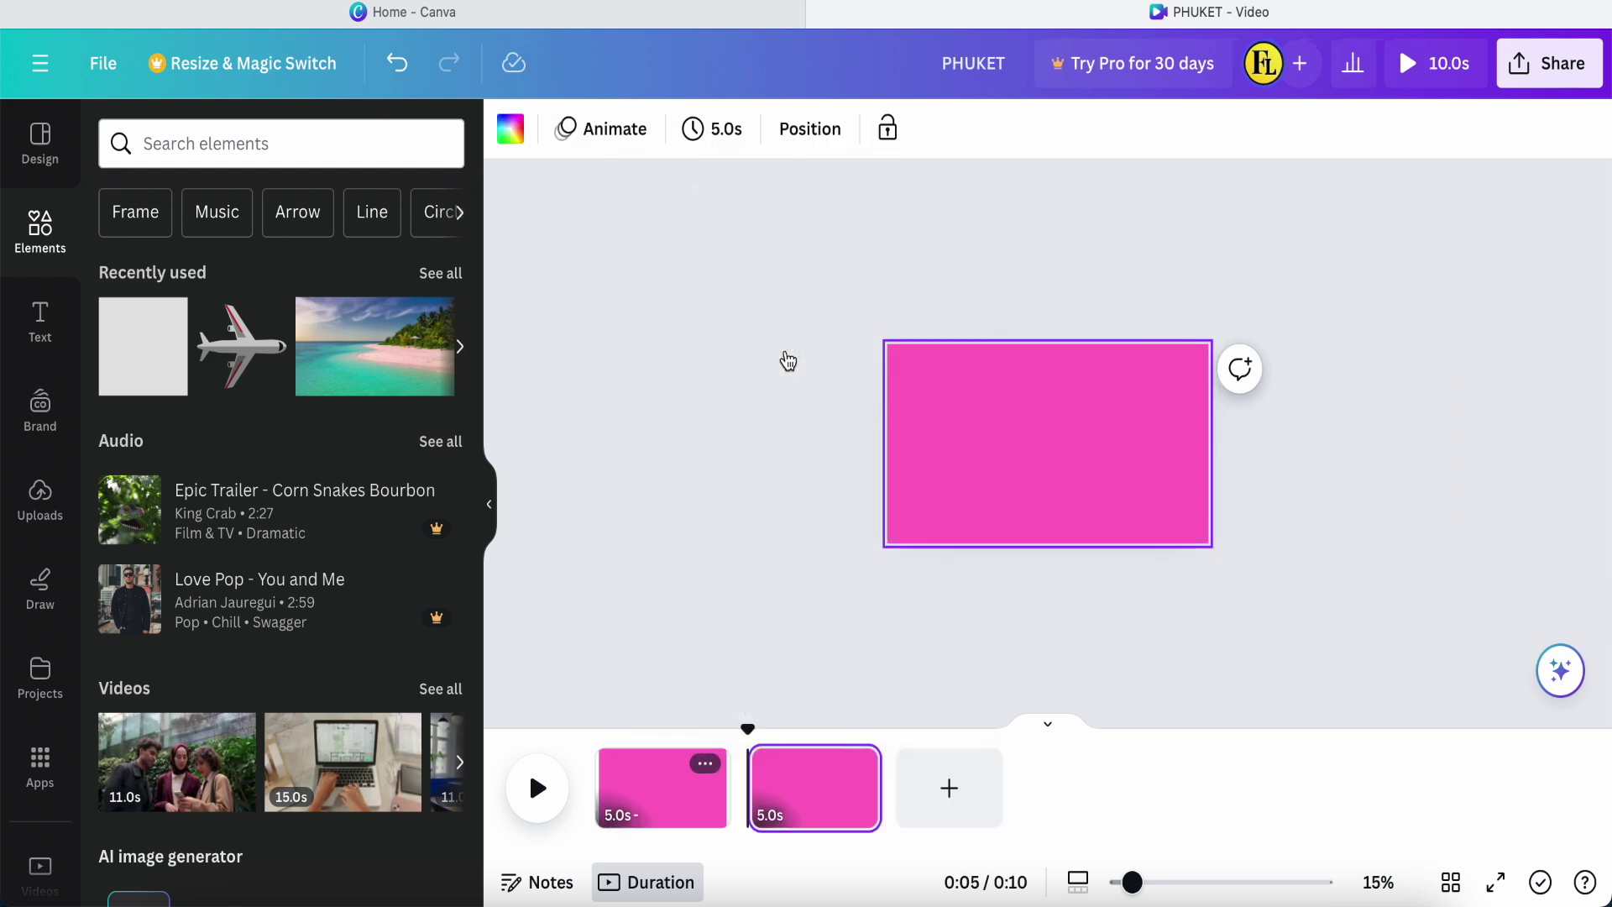
# Step: On the second page, move the group left until the aeroplane is off the page and only its transparent square overlaps the page edge
pyautogui.click(811, 793)
pyautogui.click(1047, 454)
pyautogui.moveTo(1047, 453); pyautogui.dragTo(544, 445)
pyautogui.scroll(5, 823, 558)
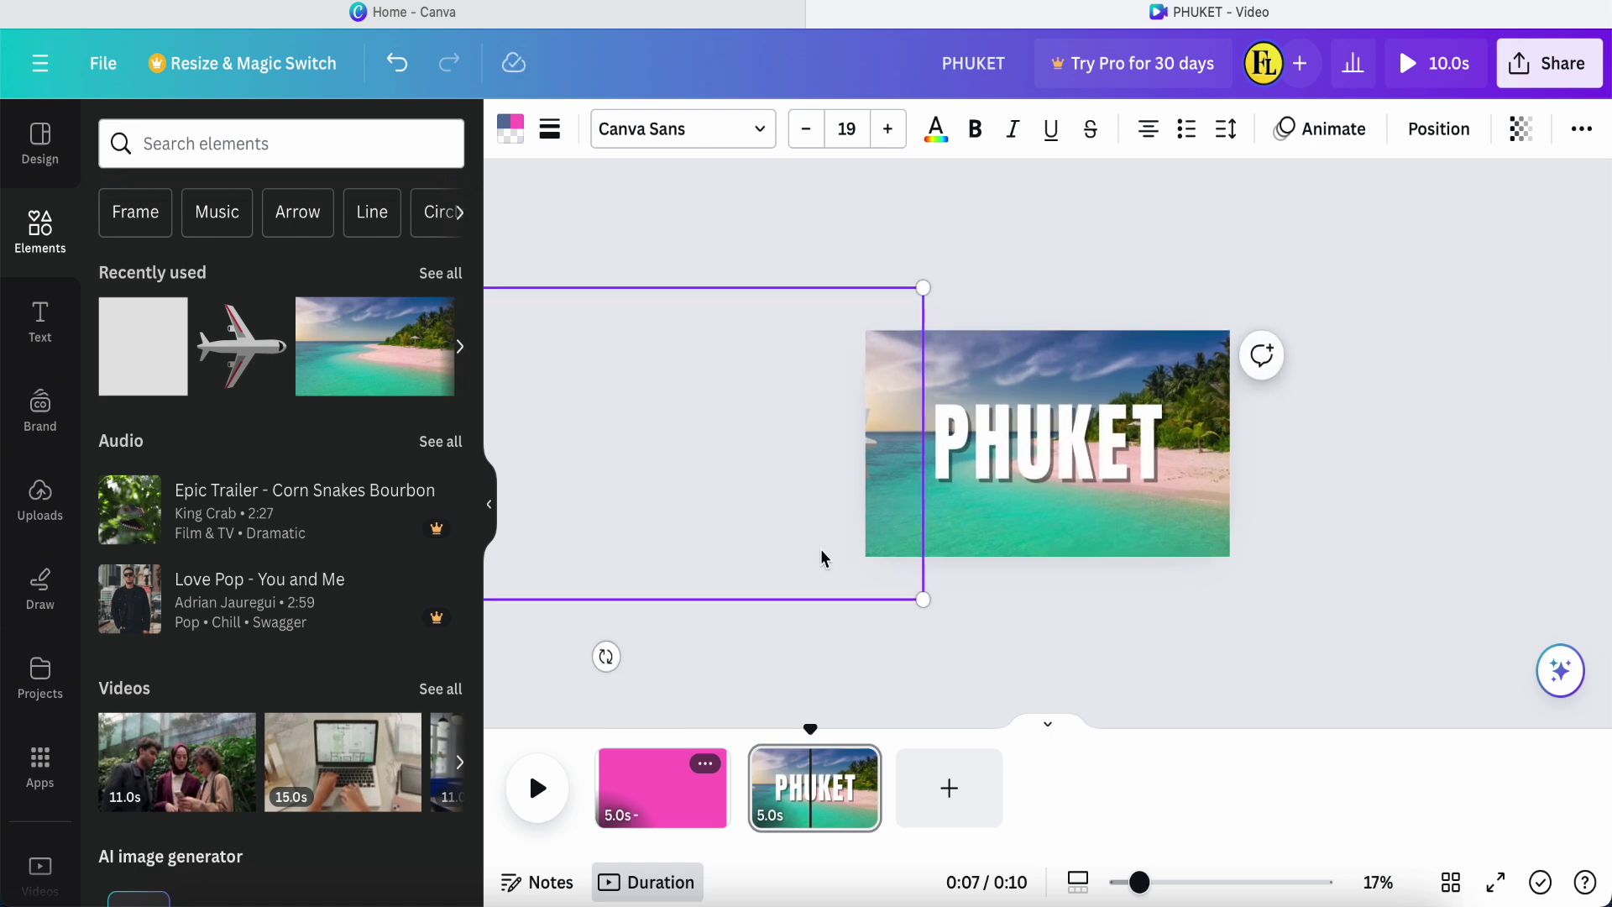
pyautogui.moveTo(739, 487); pyautogui.dragTo(719, 480)
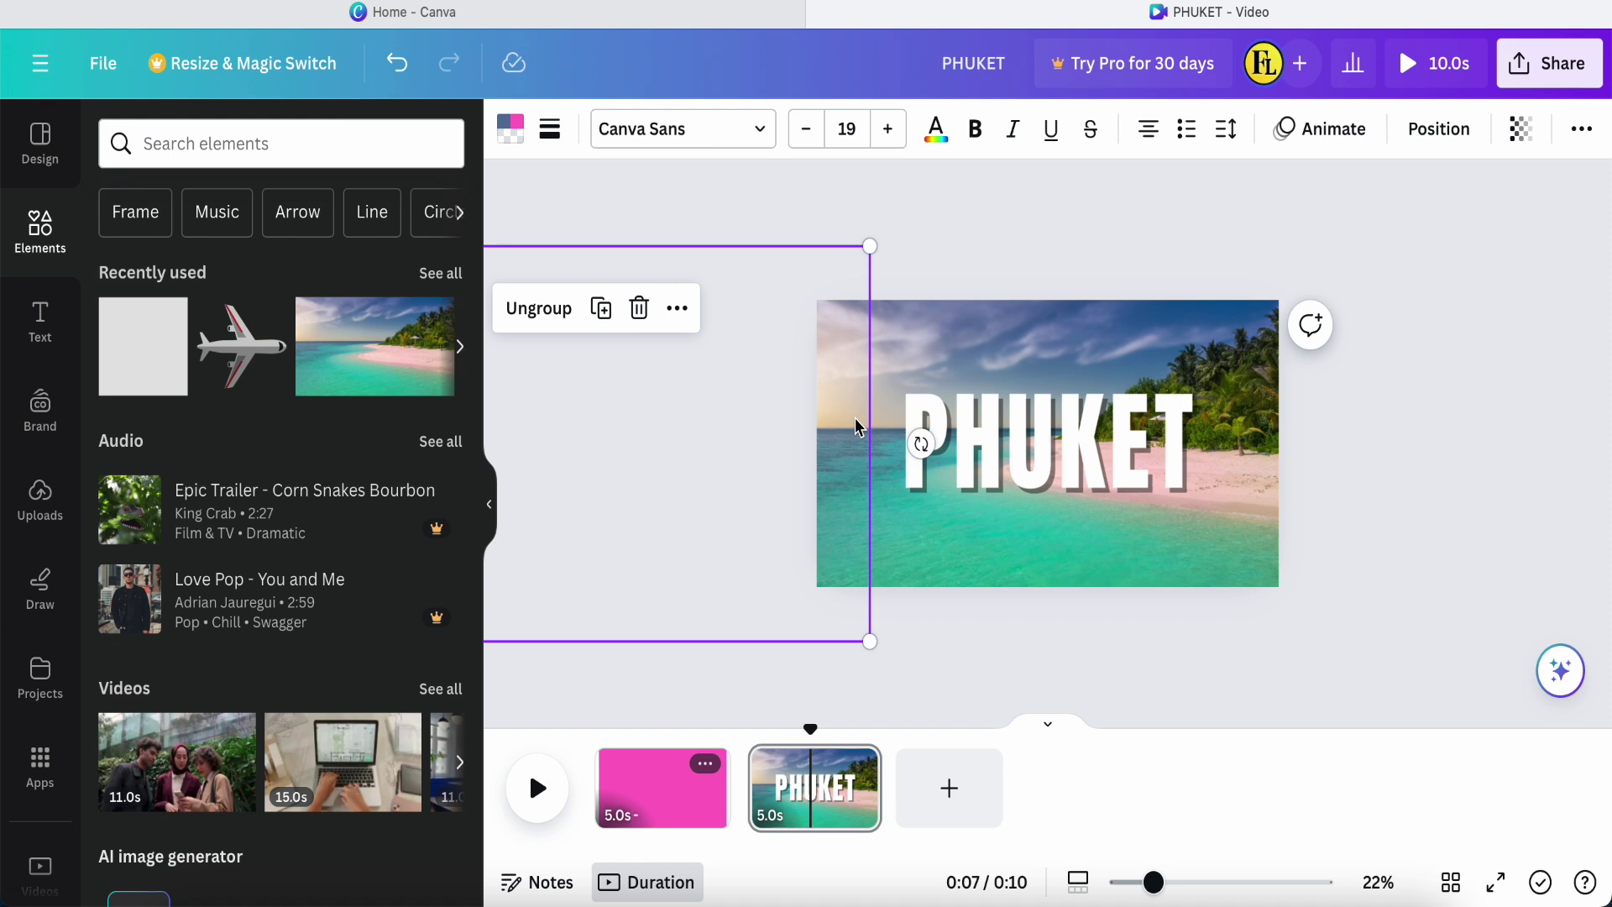
pyautogui.click(760, 447)
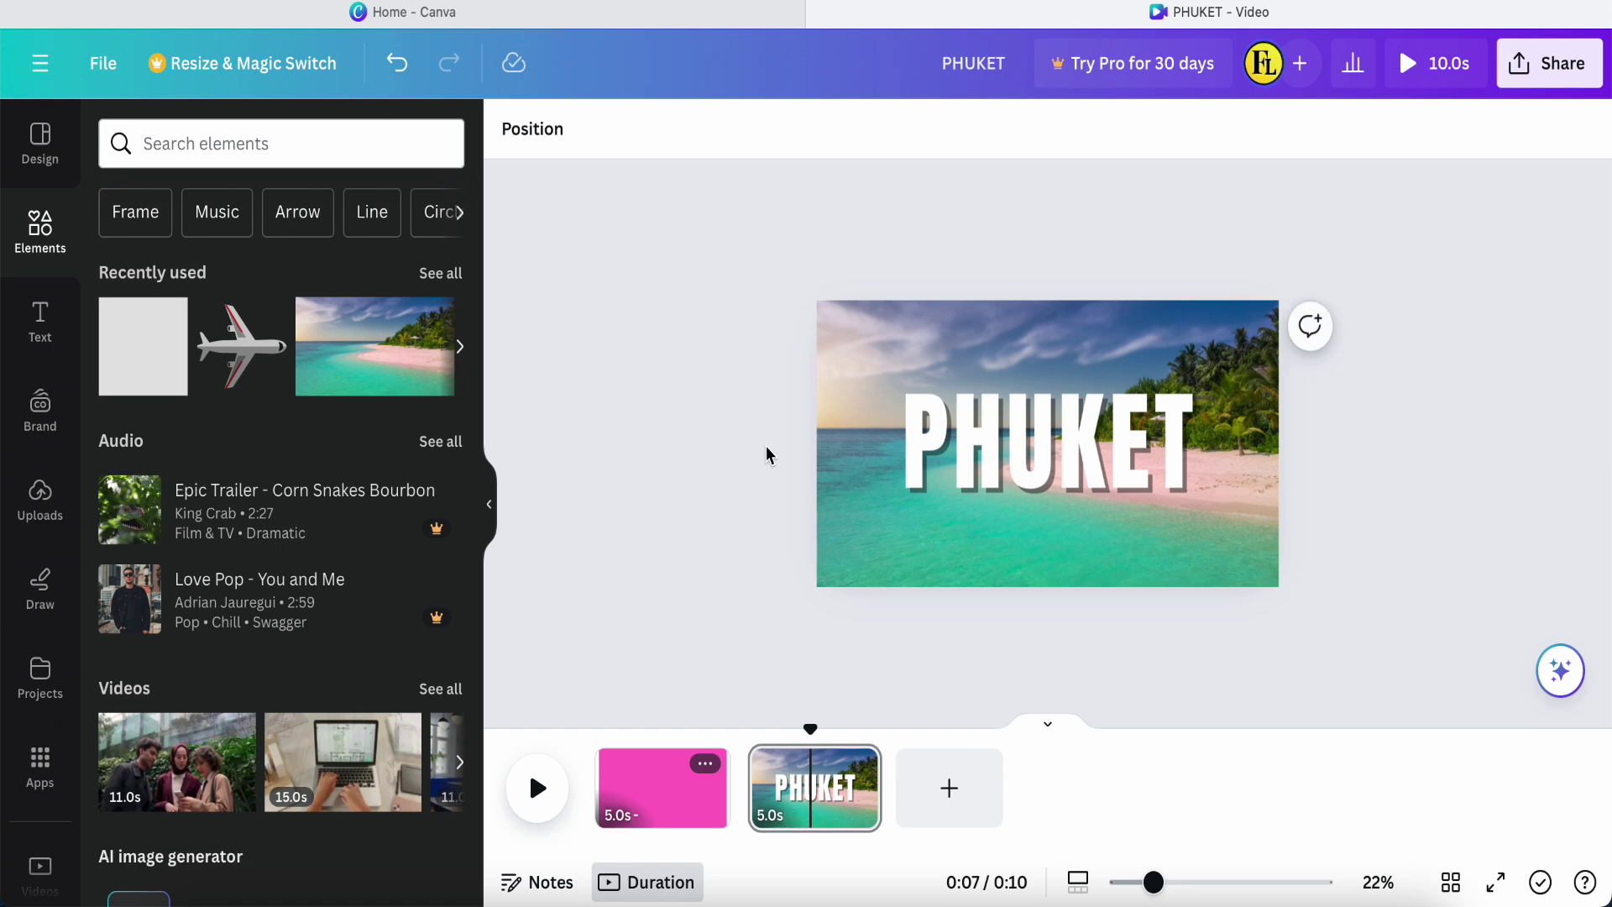
# Step: Add a heading text to the first page and move it up into the page's upper half
pyautogui.click(677, 789)
pyautogui.click(1108, 432)
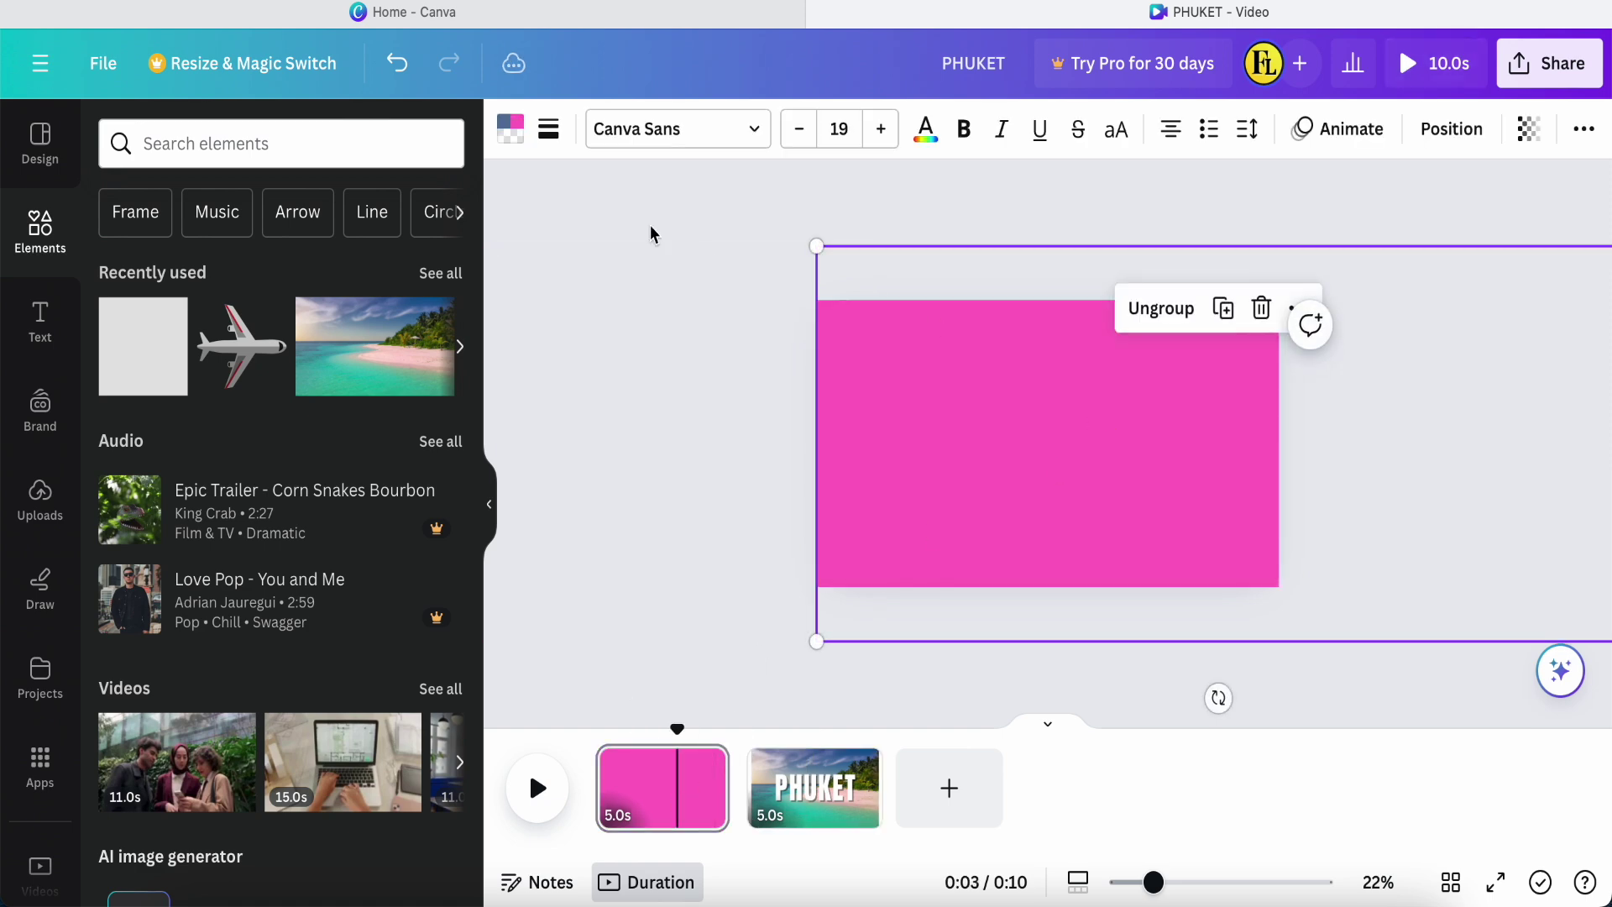
pyautogui.click(44, 318)
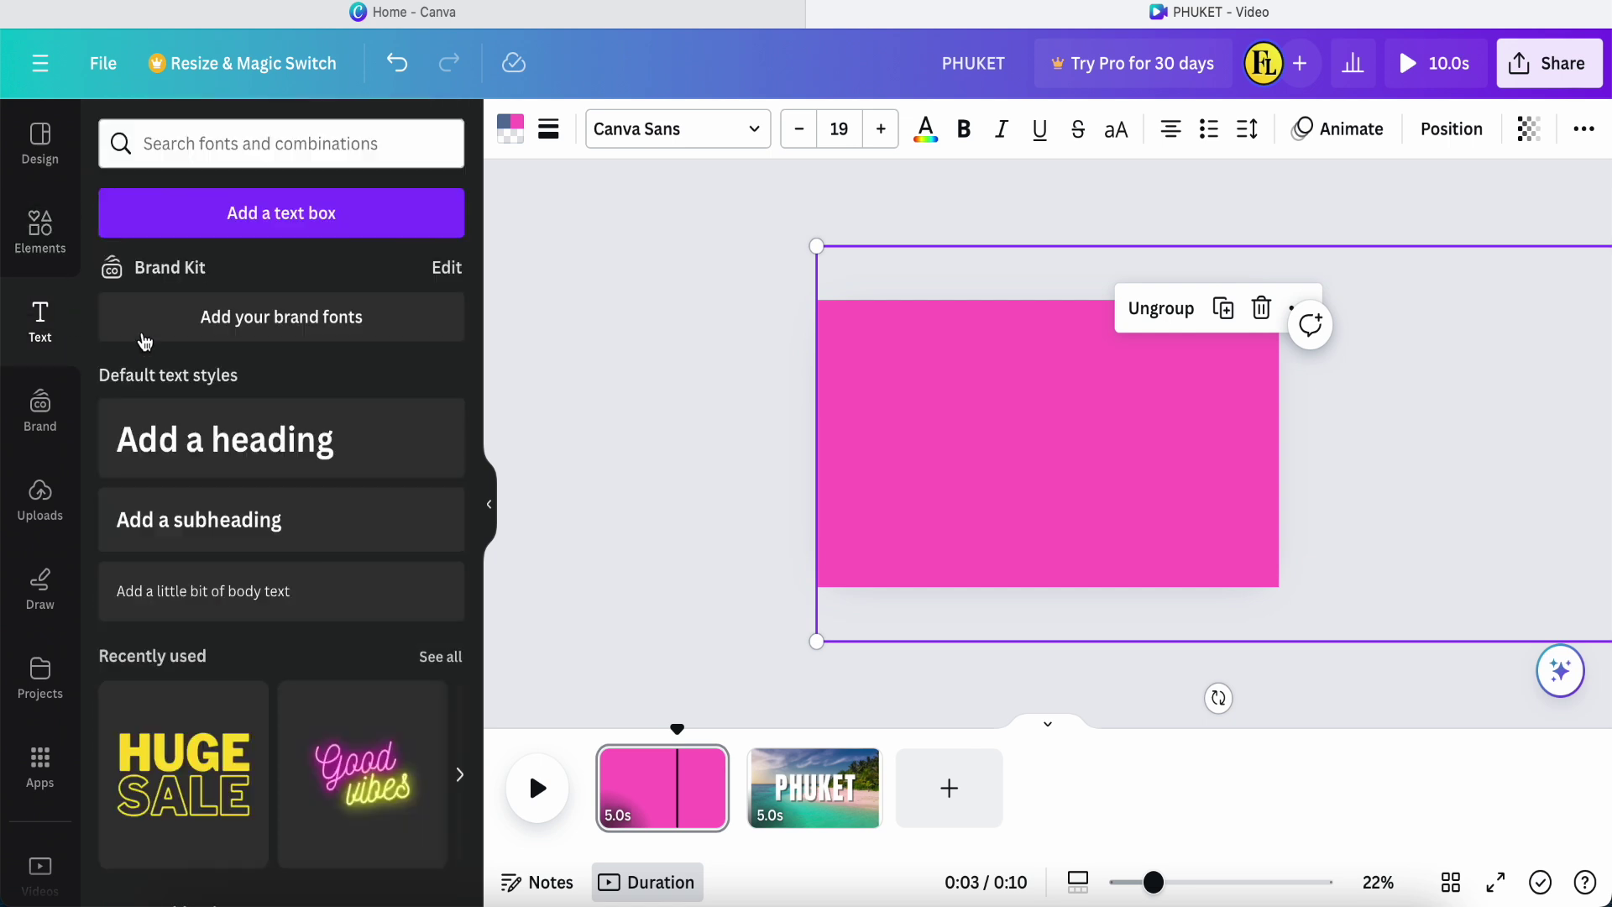
pyautogui.click(216, 443)
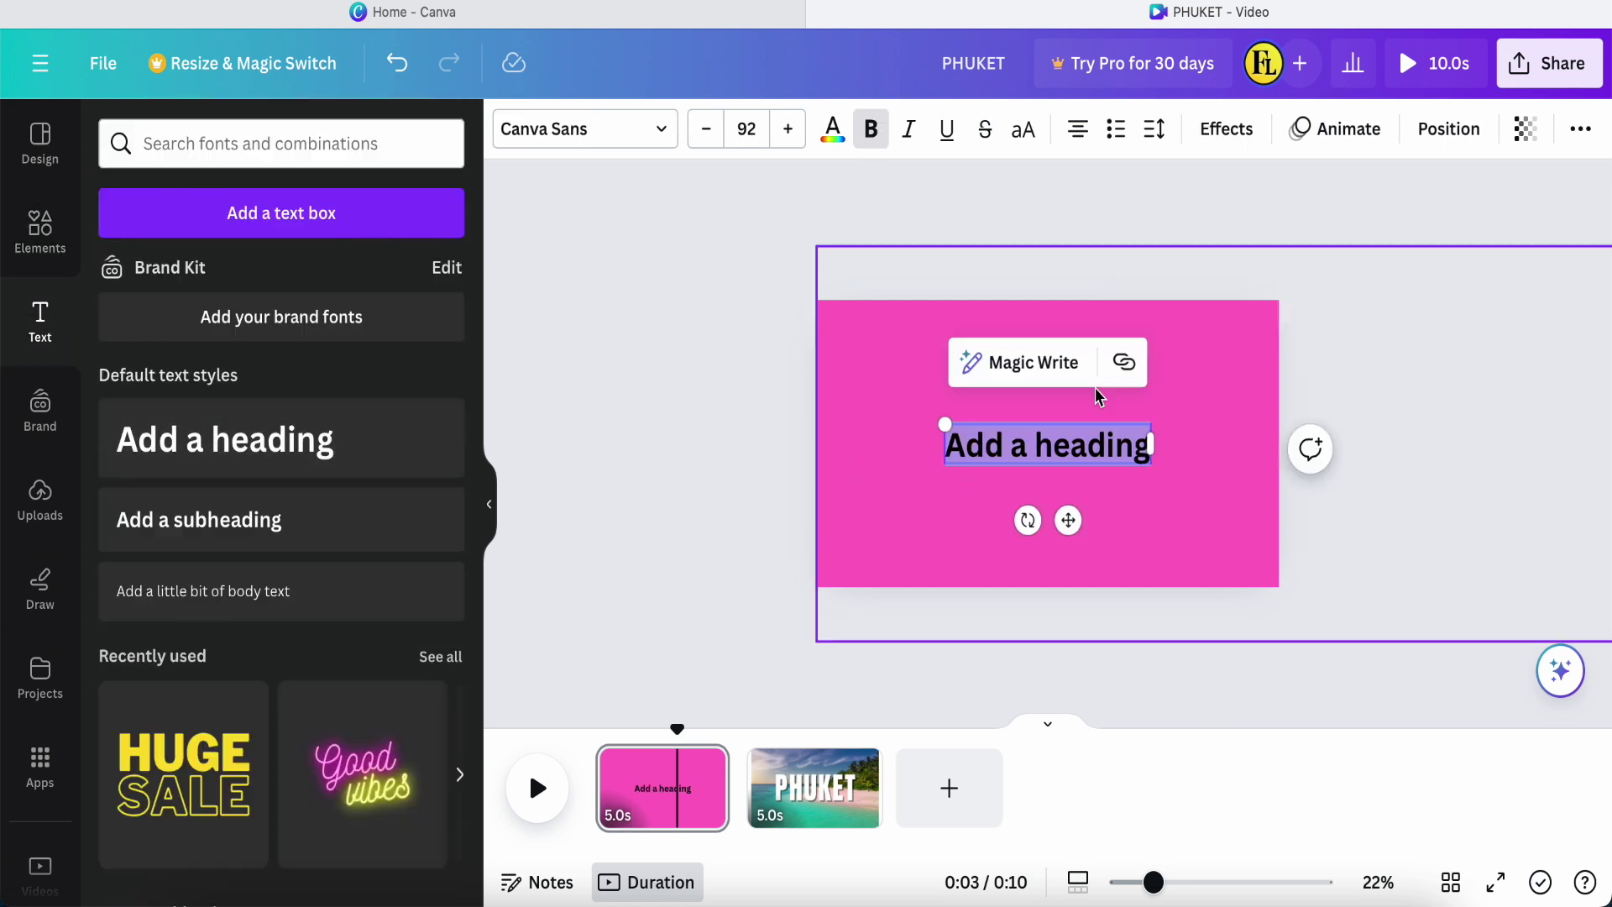
pyautogui.scroll(5, 1095, 672)
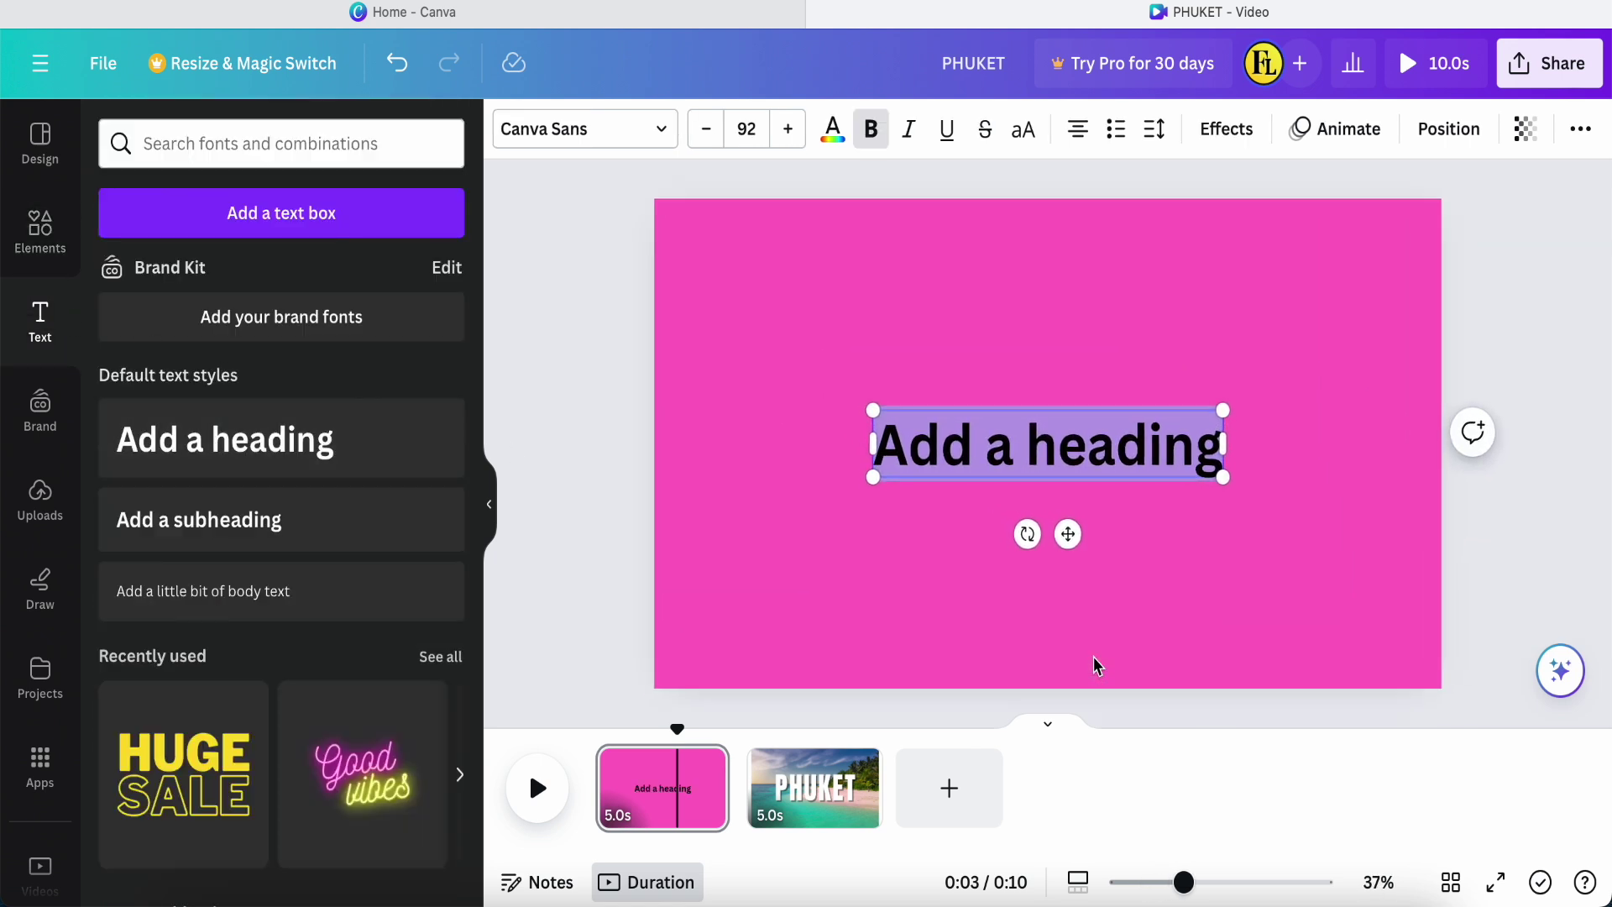
pyautogui.moveTo(1068, 533); pyautogui.dragTo(1075, 460)
# Step: Set the heading's font to Archivo Black and replace its text with "HOLIDAY TO" on two lines
pyautogui.click(643, 131)
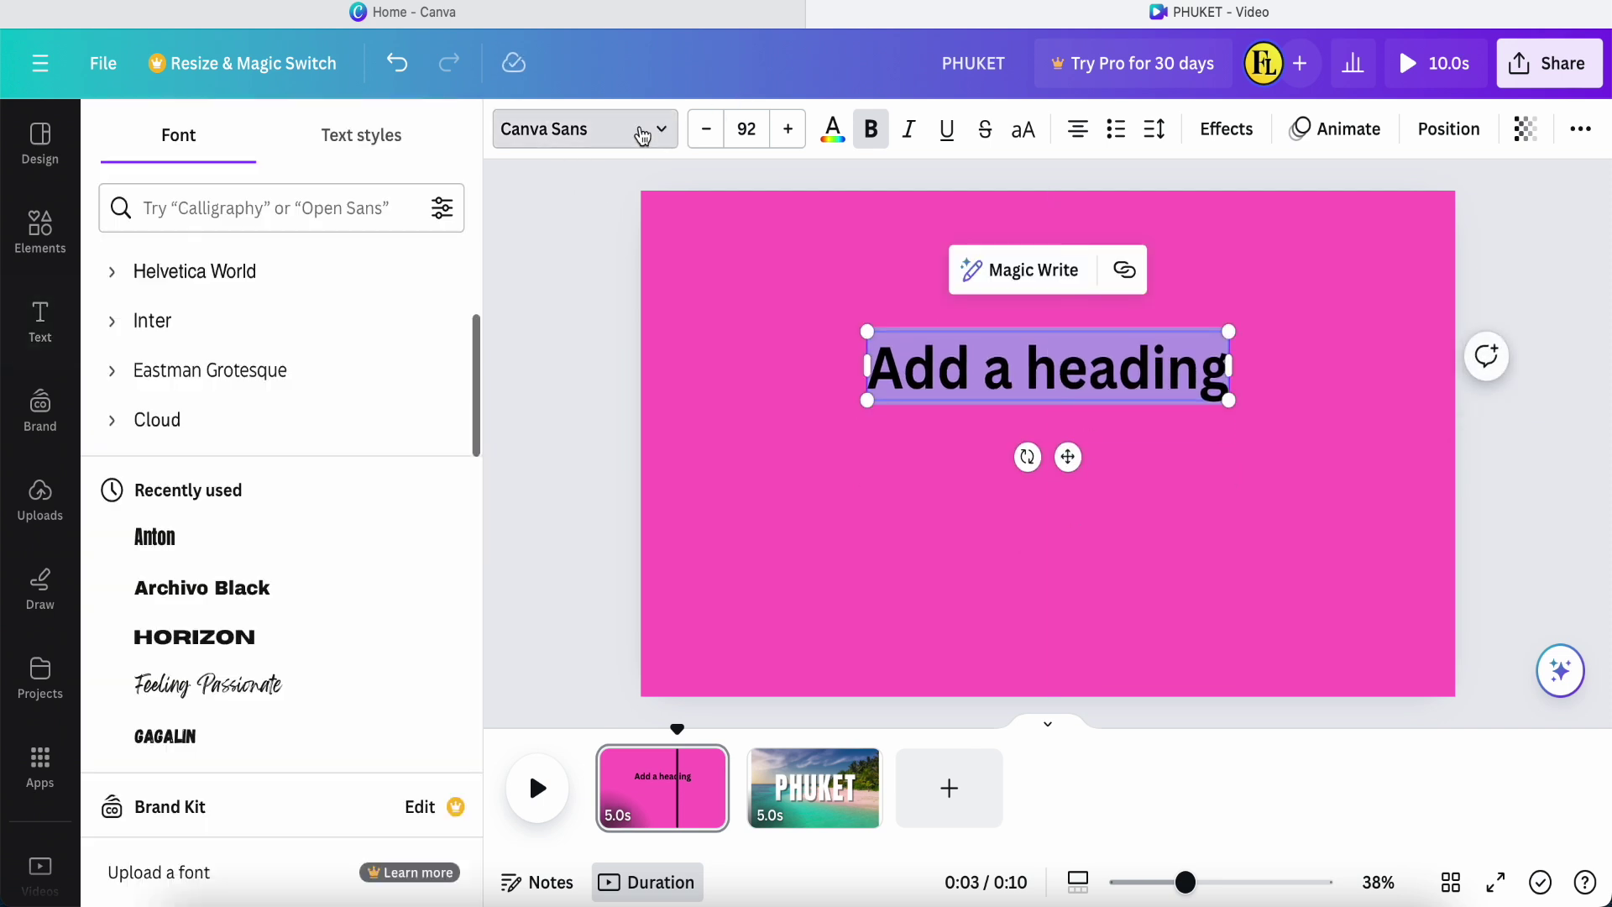
pyautogui.click(194, 637)
pyautogui.click(201, 588)
pyautogui.tripleClick(1231, 370)
pyautogui.write('HOLIDAY')
pyautogui.press('Return')
pyautogui.write('TO')
# Step: Enlarge the HOLIDAY TO heading to size 198, centred on the pink page, and colour it white
pyautogui.moveTo(1179, 479); pyautogui.dragTo(1375, 587)
pyautogui.moveTo(954, 407); pyautogui.dragTo(911, 425)
pyautogui.click(833, 128)
pyautogui.click(186, 349)
# Step: Reduce the line spacing of the HOLIDAY TO heading and apply a text animation to it
pyautogui.click(1155, 128)
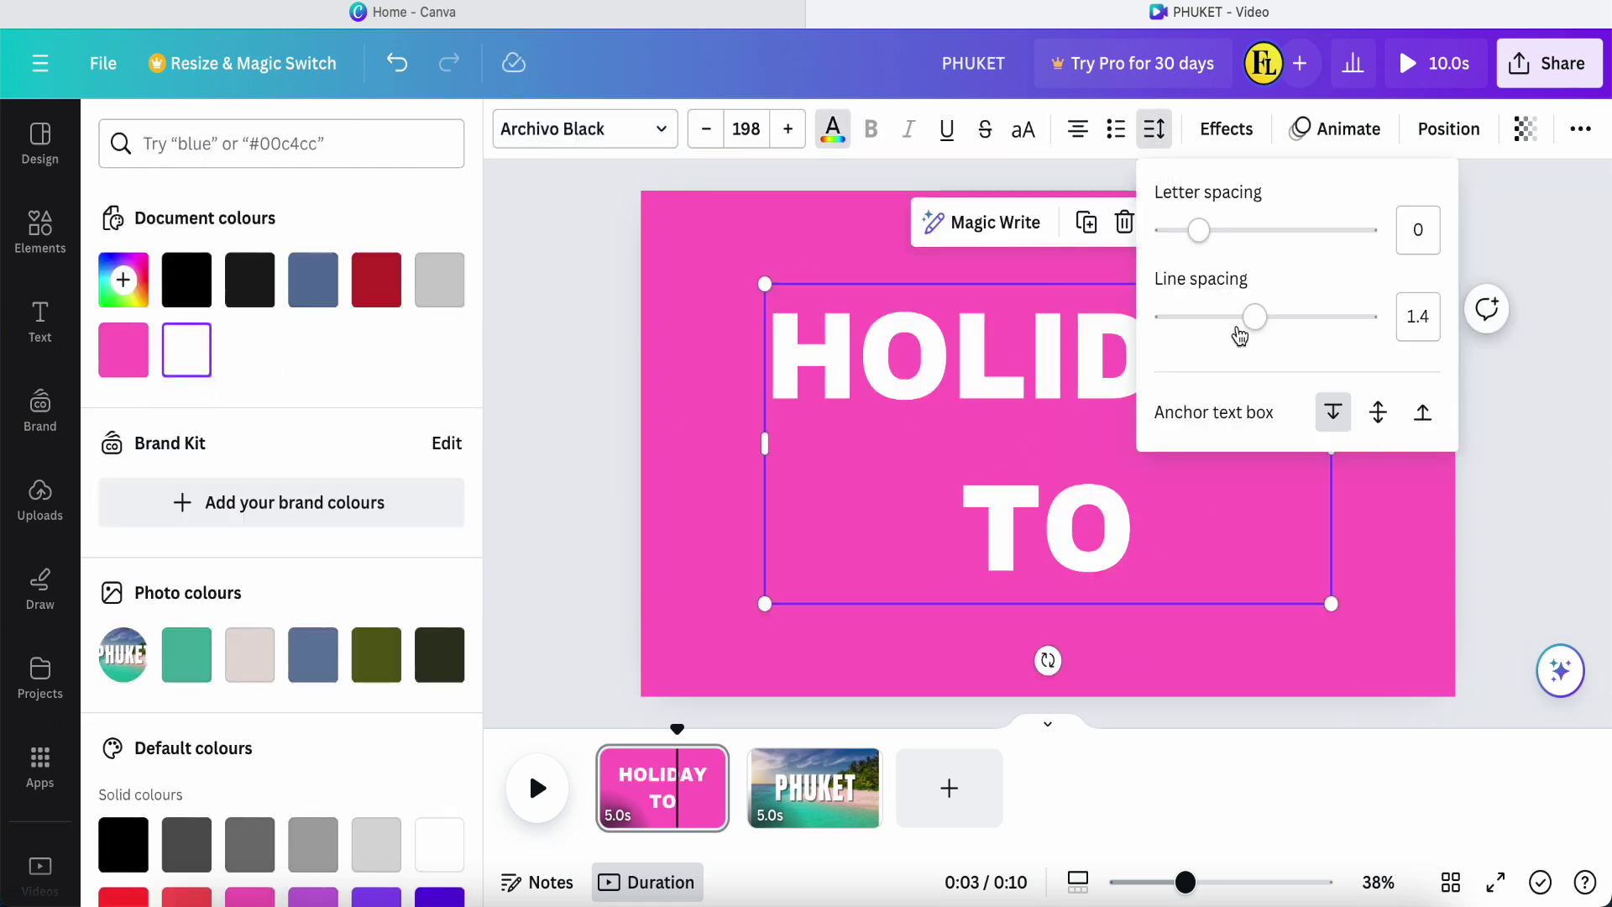
pyautogui.moveTo(1237, 327); pyautogui.dragTo(1217, 330)
pyautogui.click(1050, 436)
pyautogui.click(1335, 129)
pyautogui.scroll(-10, 168, 546)
pyautogui.click(165, 548)
# Step: Add the subheading "ABC trevelers Pad Ltd" to the second page and place it near the page's lower right corner
pyautogui.click(813, 788)
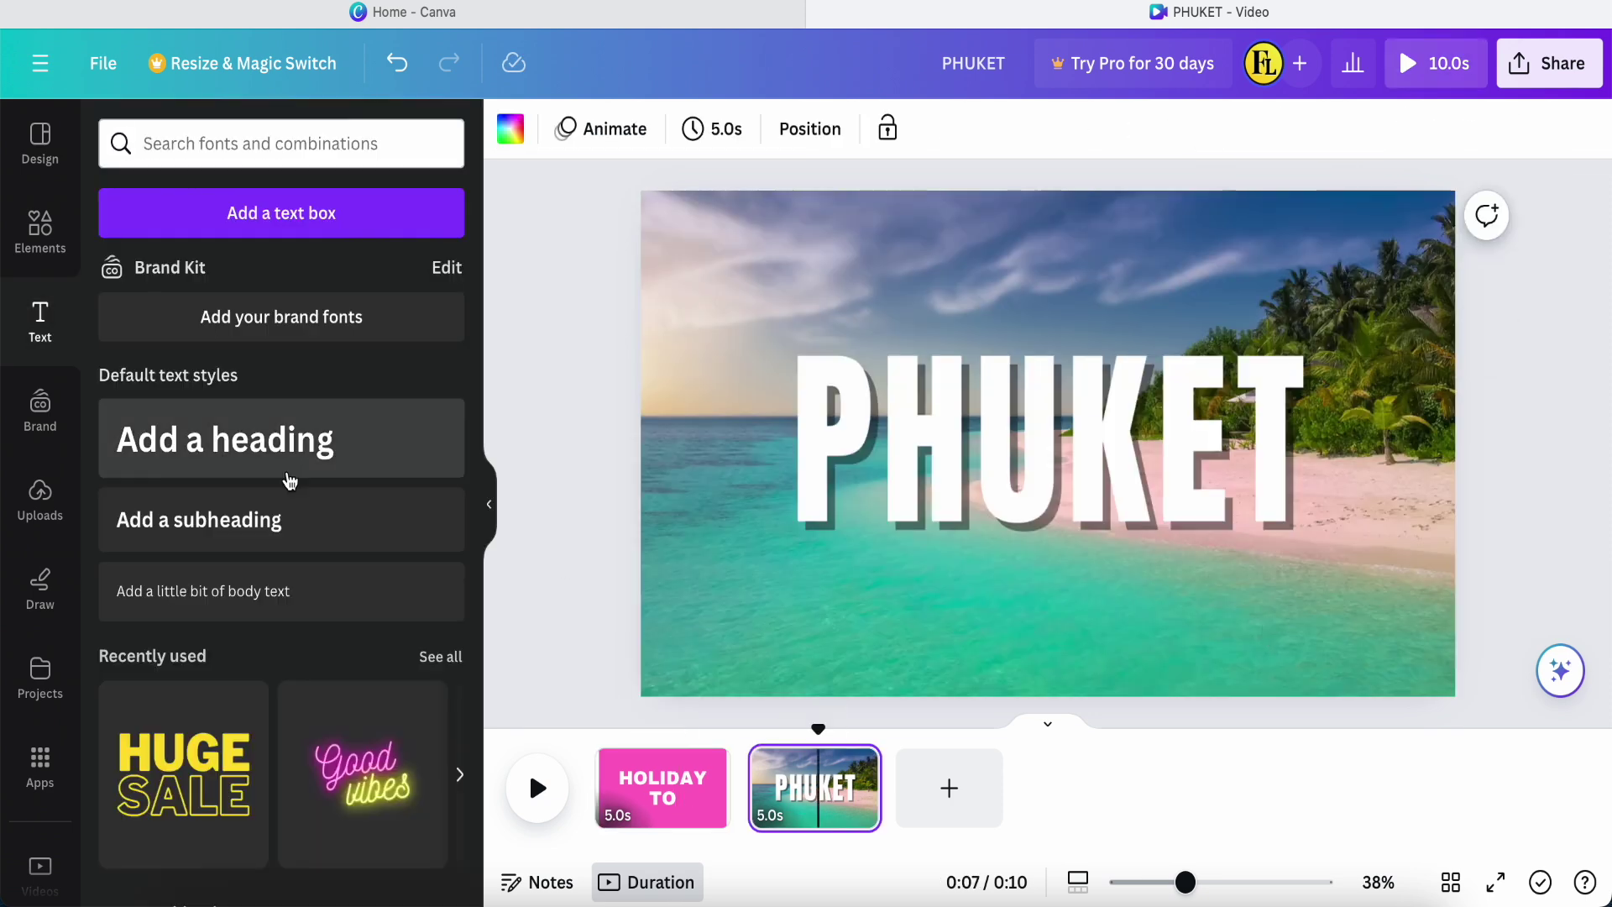
pyautogui.click(227, 519)
pyautogui.write('ABC trevelers Pad Ltd')
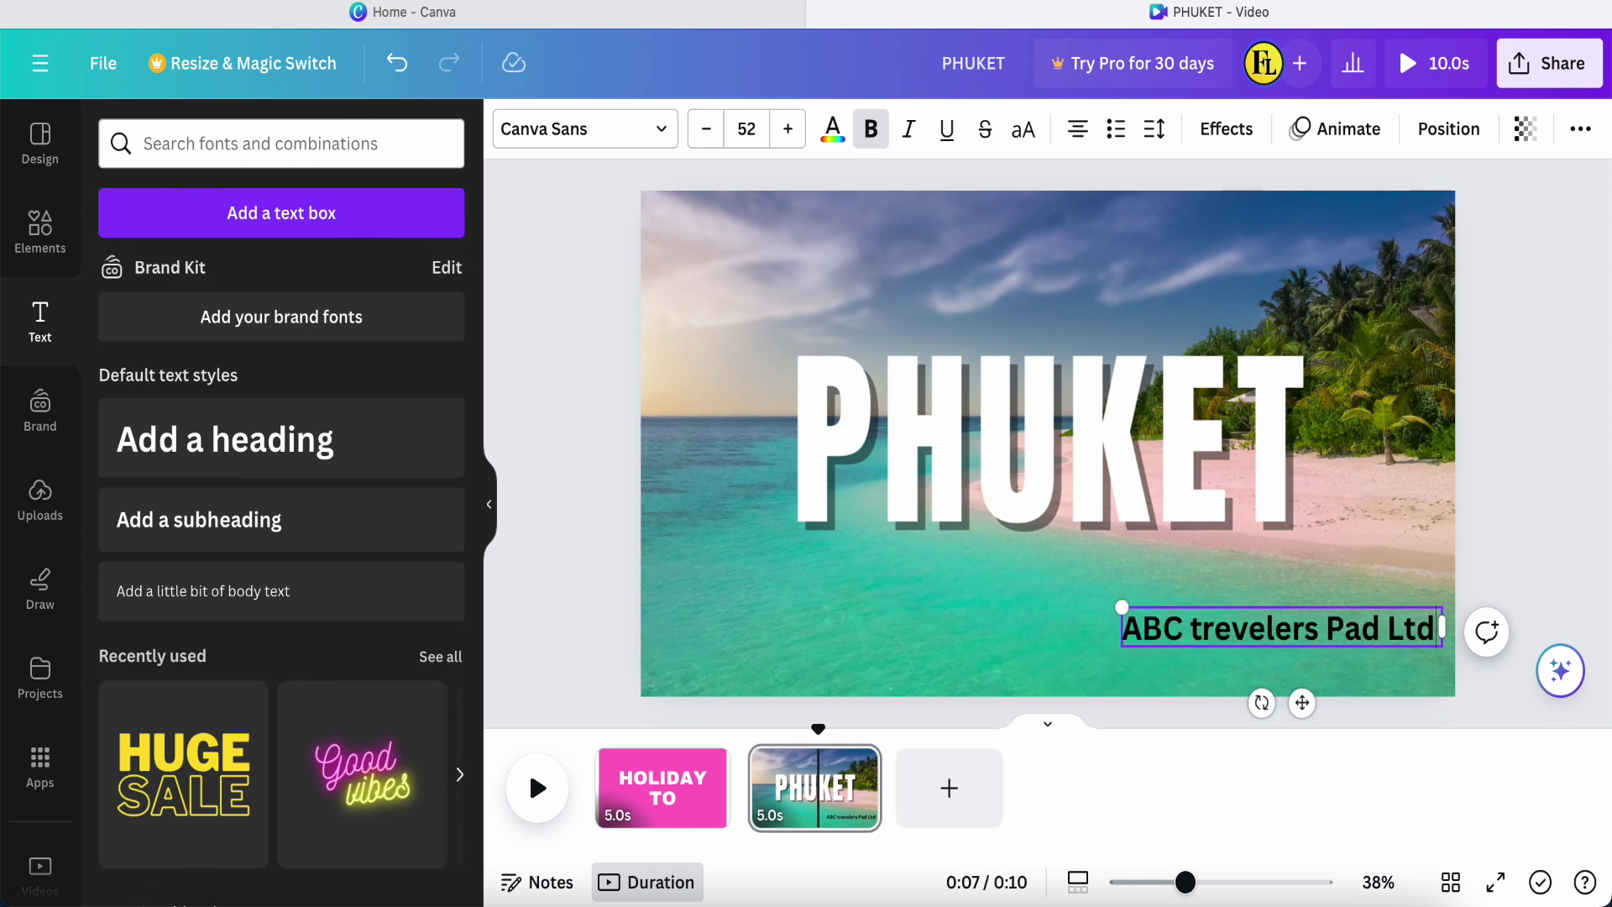
pyautogui.moveTo(1287, 712); pyautogui.dragTo(1271, 712)
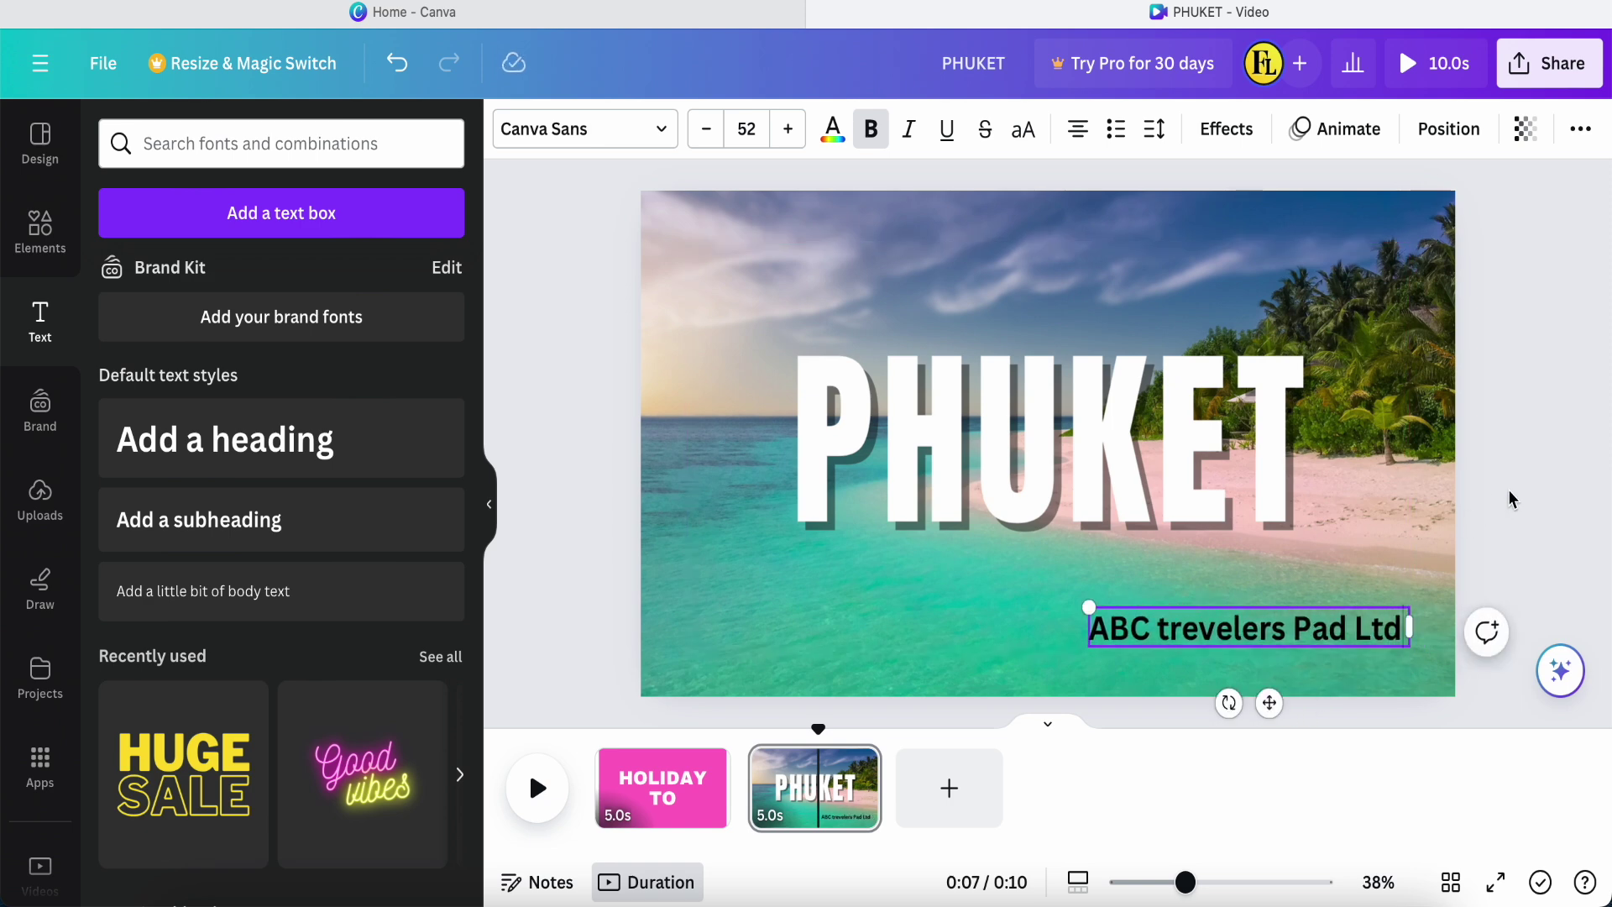
# Step: Apply the Rise text animation on enter to the "ABC trevelers Pad Ltd" subheading
pyautogui.click(1343, 128)
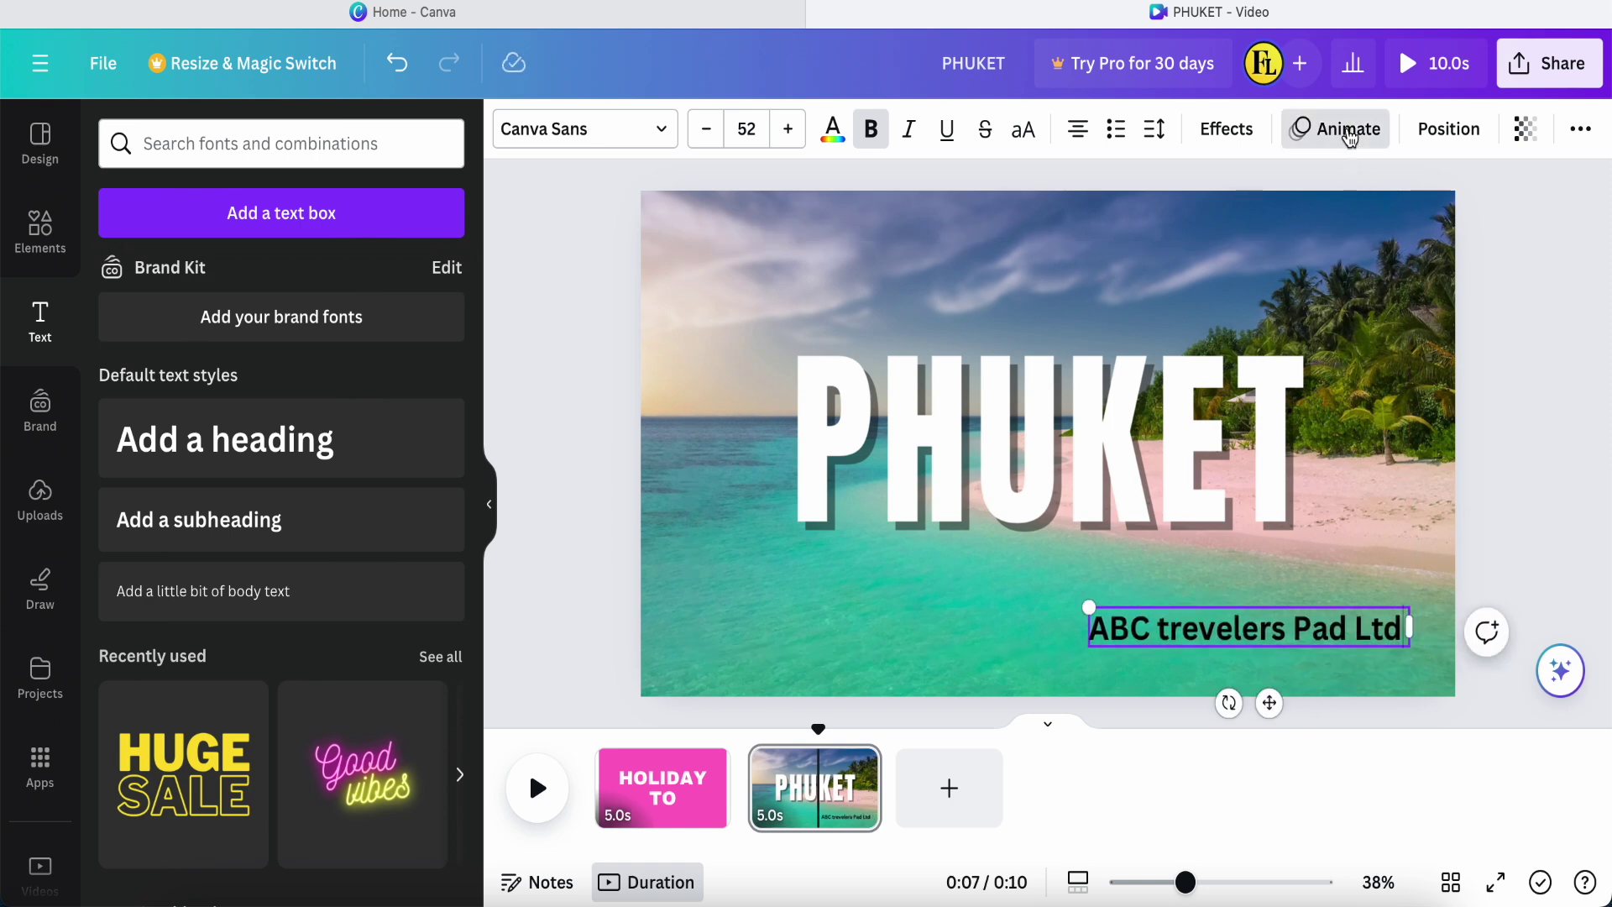
pyautogui.scroll(-2, 382, 512)
pyautogui.scroll(1, 382, 513)
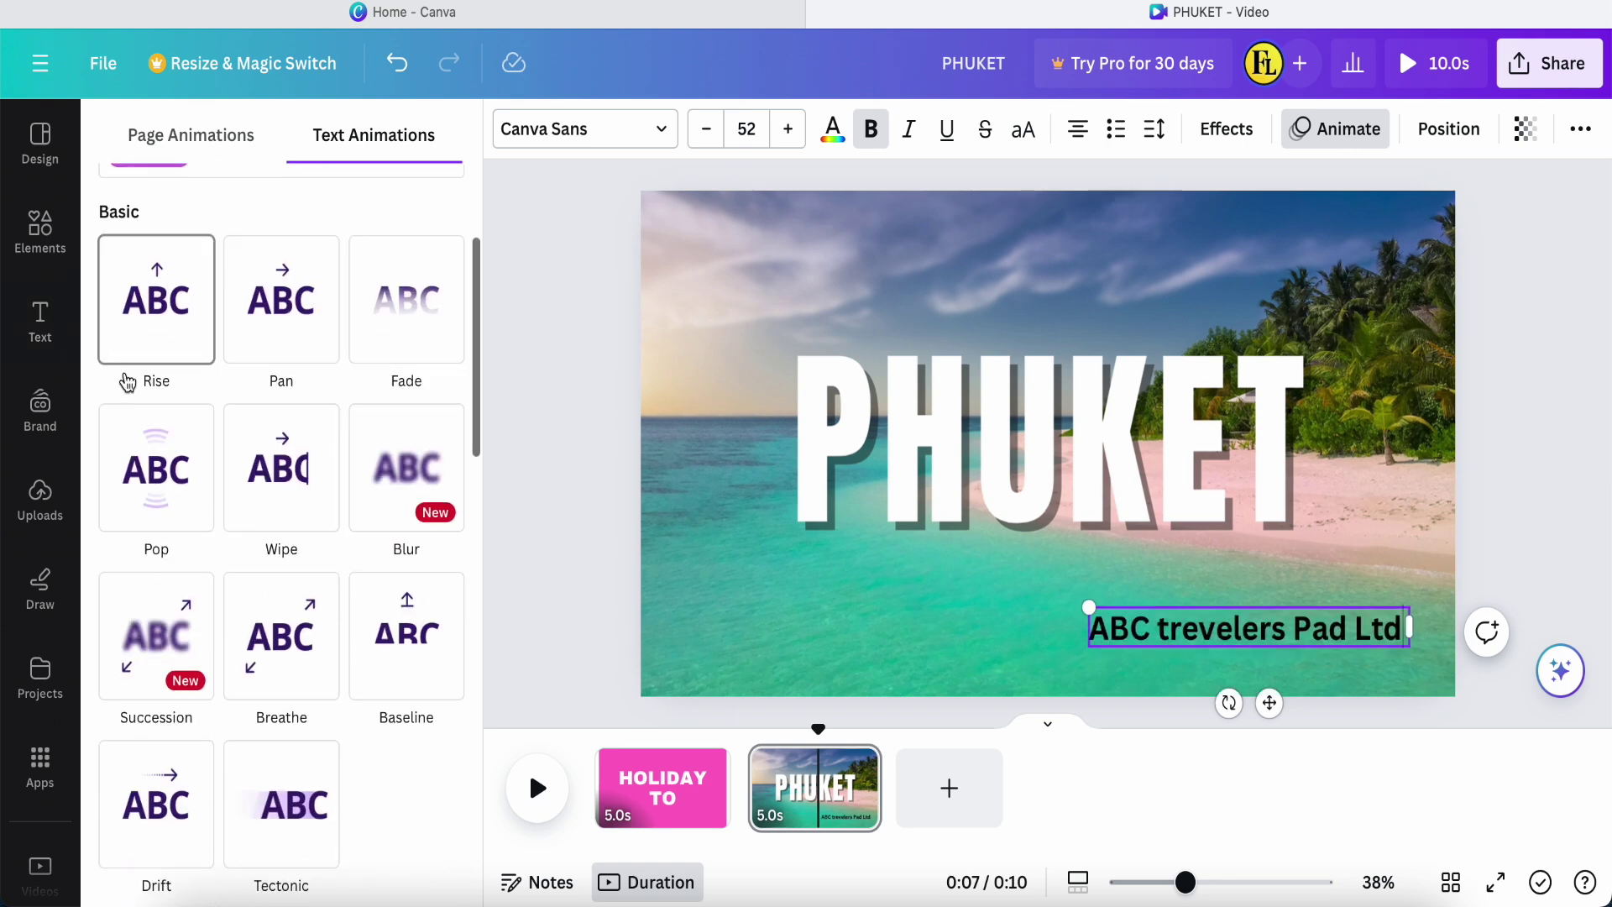
pyautogui.click(159, 328)
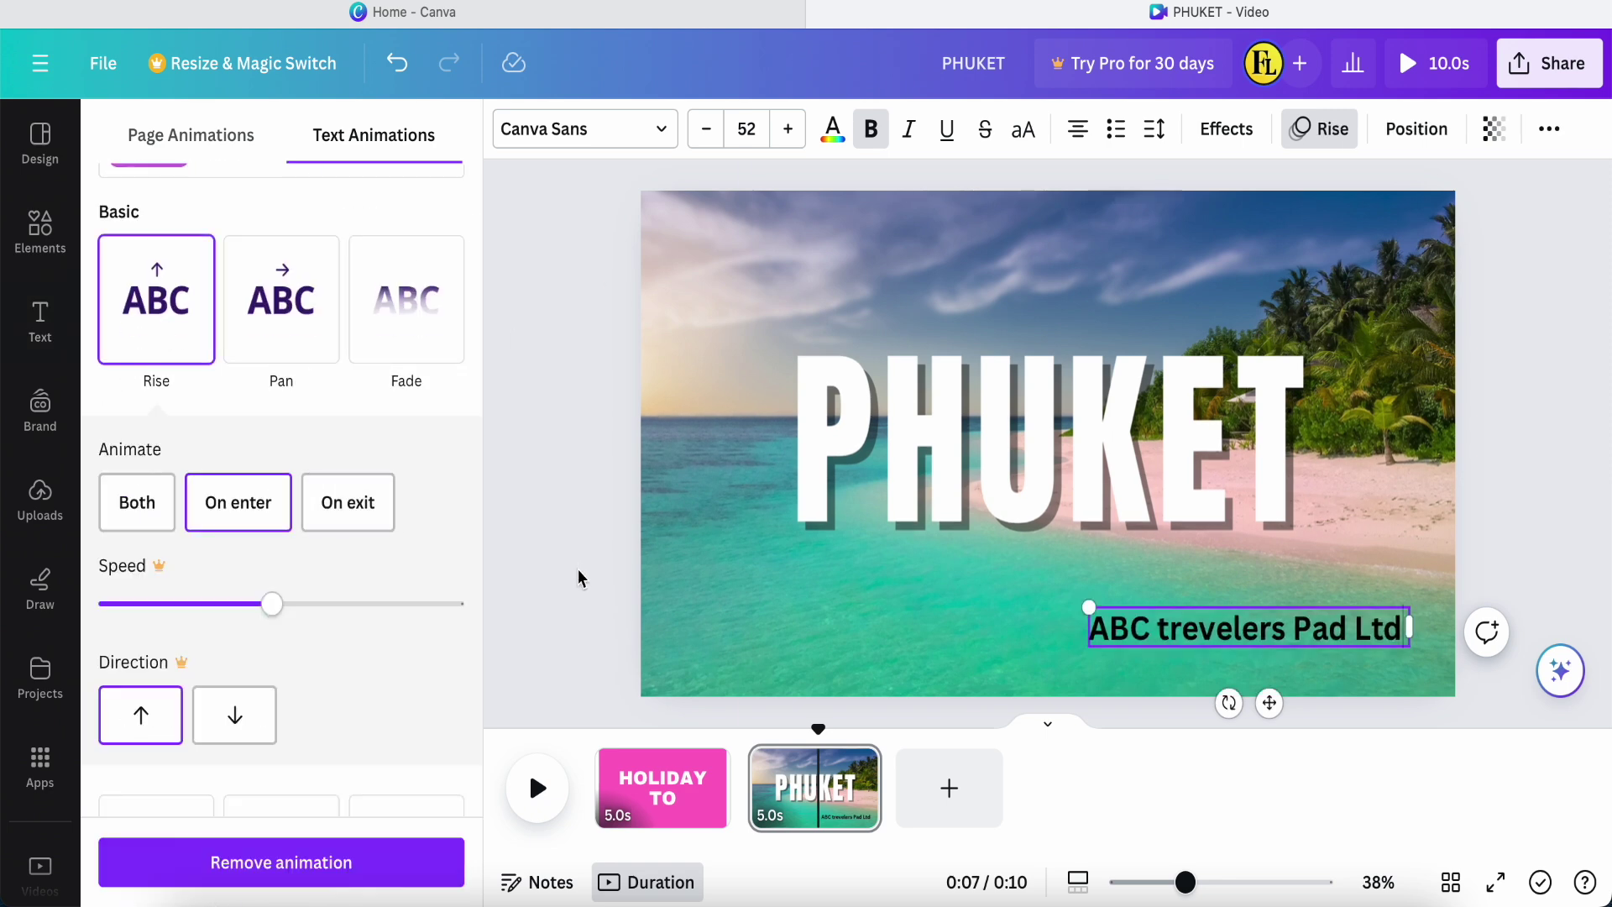
pyautogui.click(574, 559)
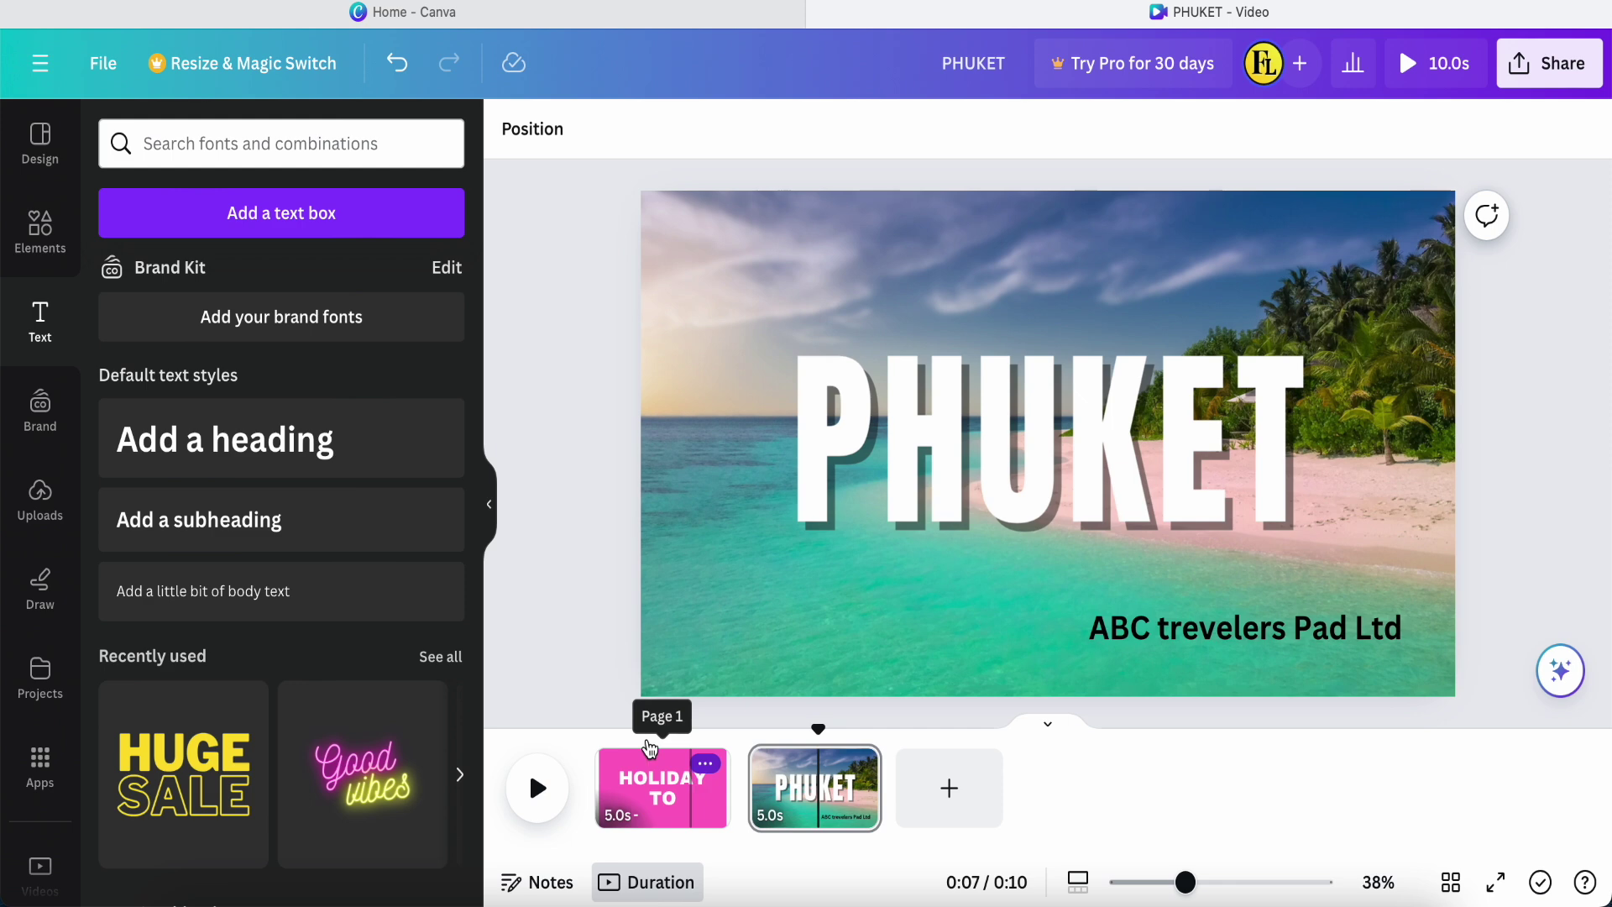
# Step: Add a Match & Move transition of 2.5 seconds between the two pages and play back the video
pyautogui.moveTo(739, 814)
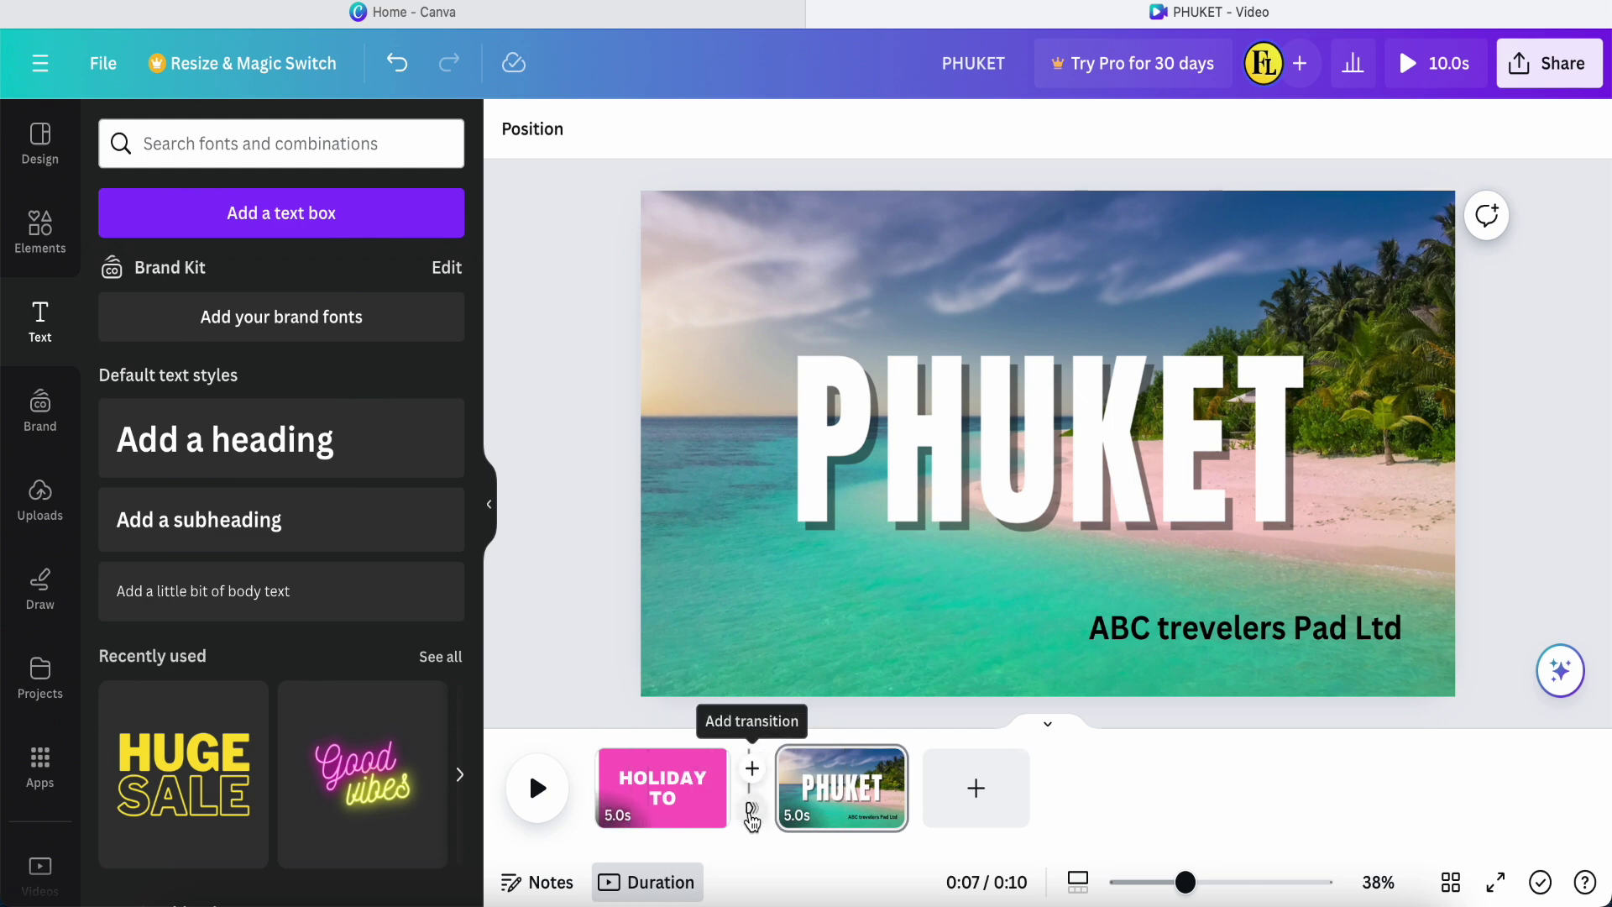
pyautogui.click(752, 811)
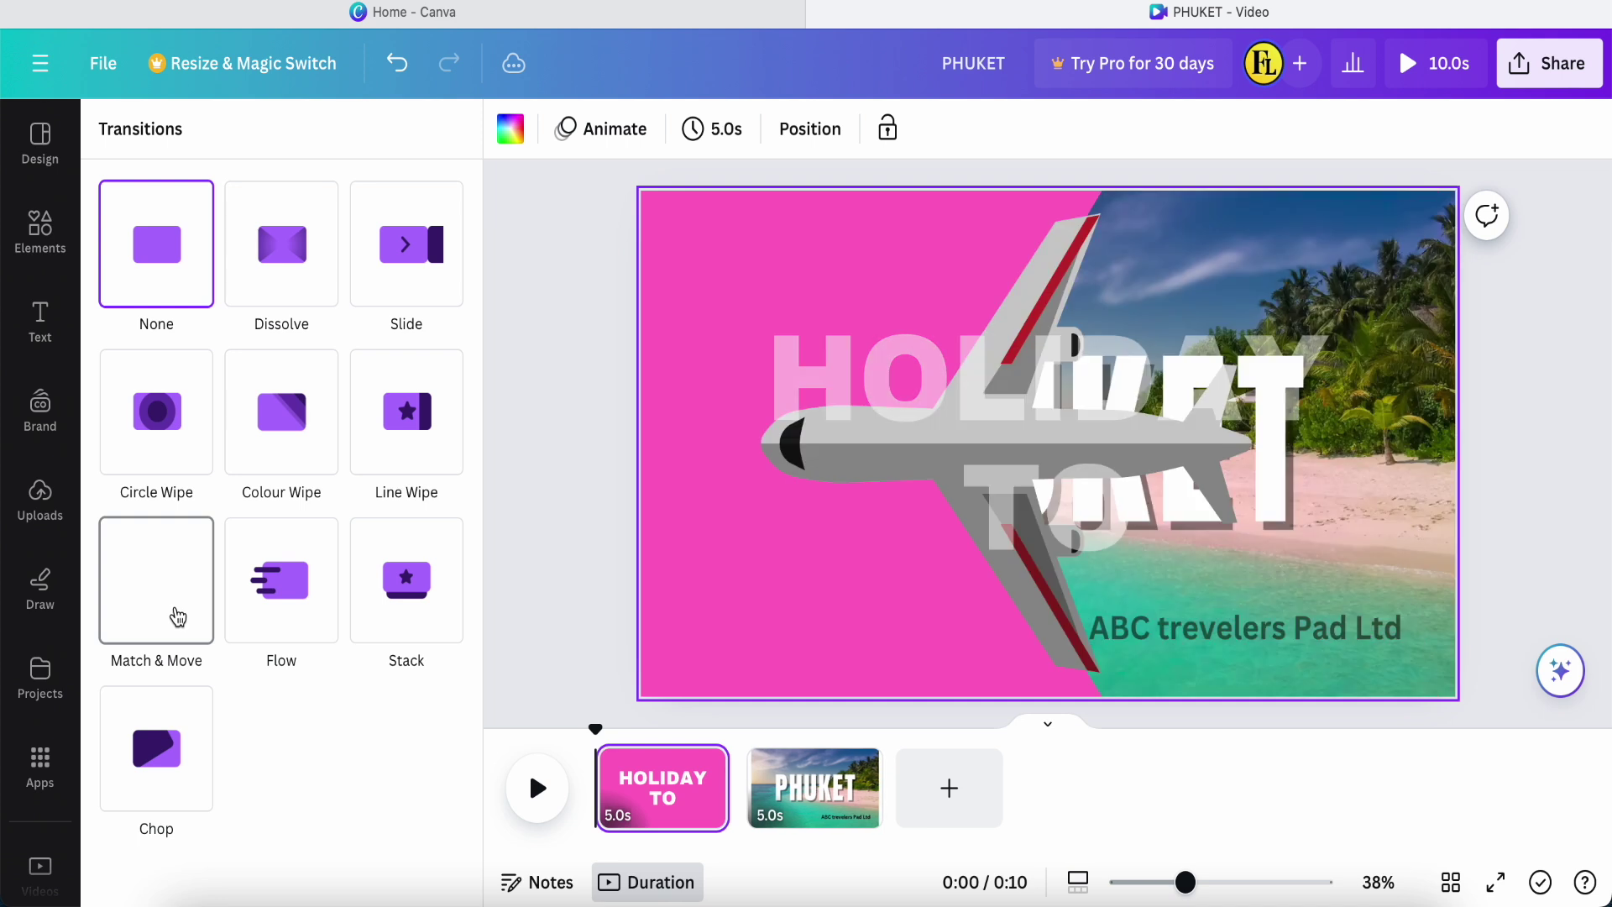
pyautogui.click(161, 613)
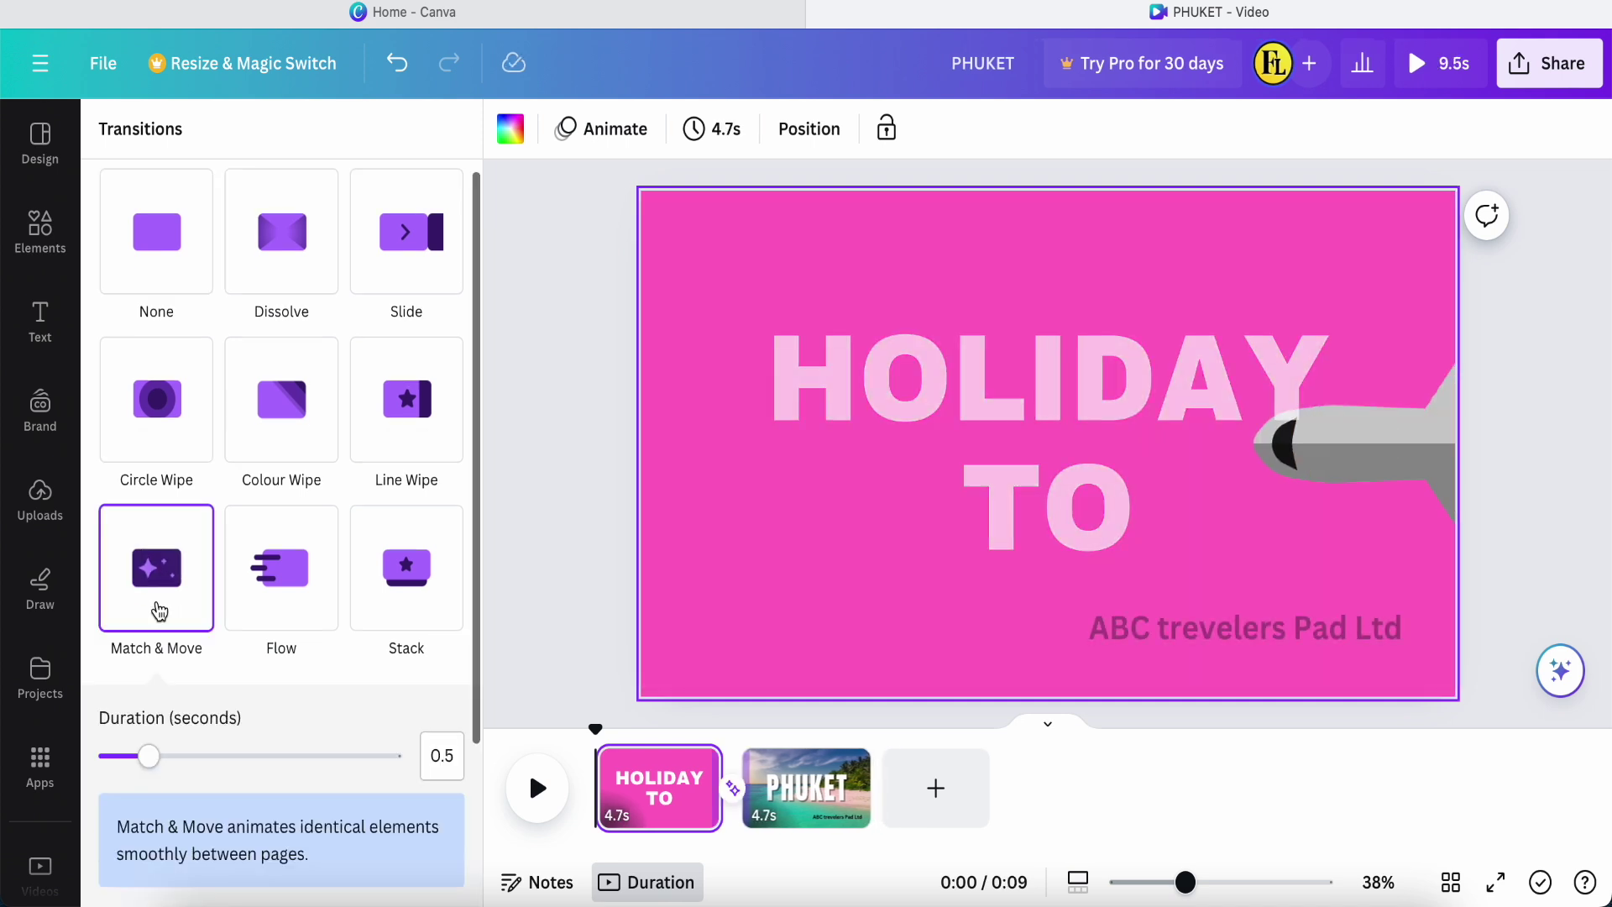
pyautogui.moveTo(149, 759); pyautogui.dragTo(475, 771)
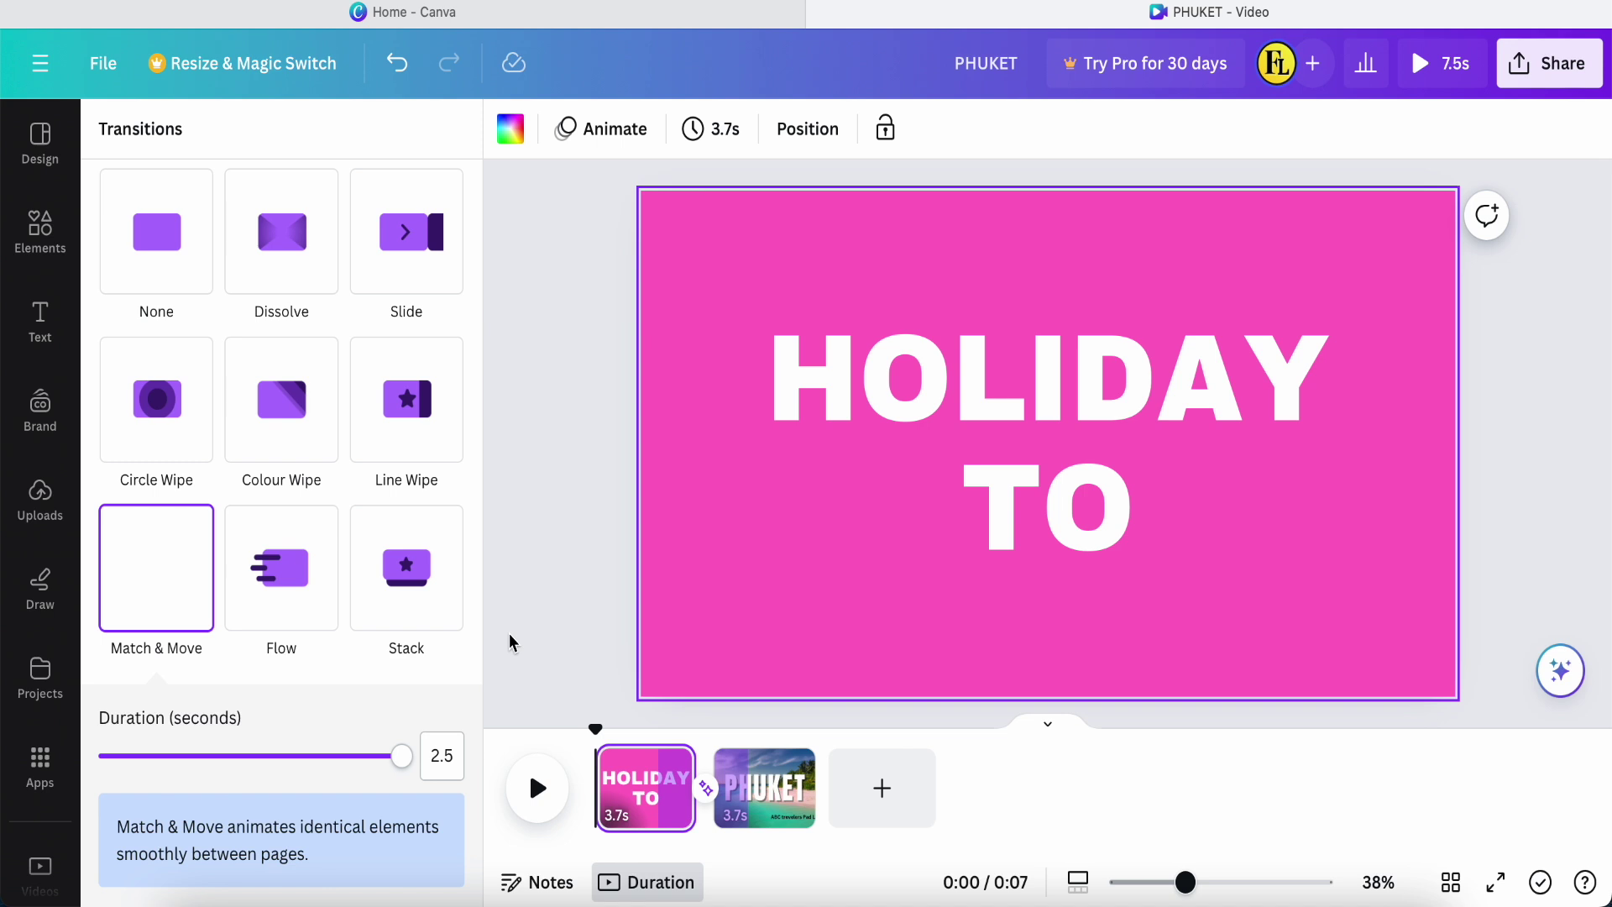
pyautogui.click(537, 791)
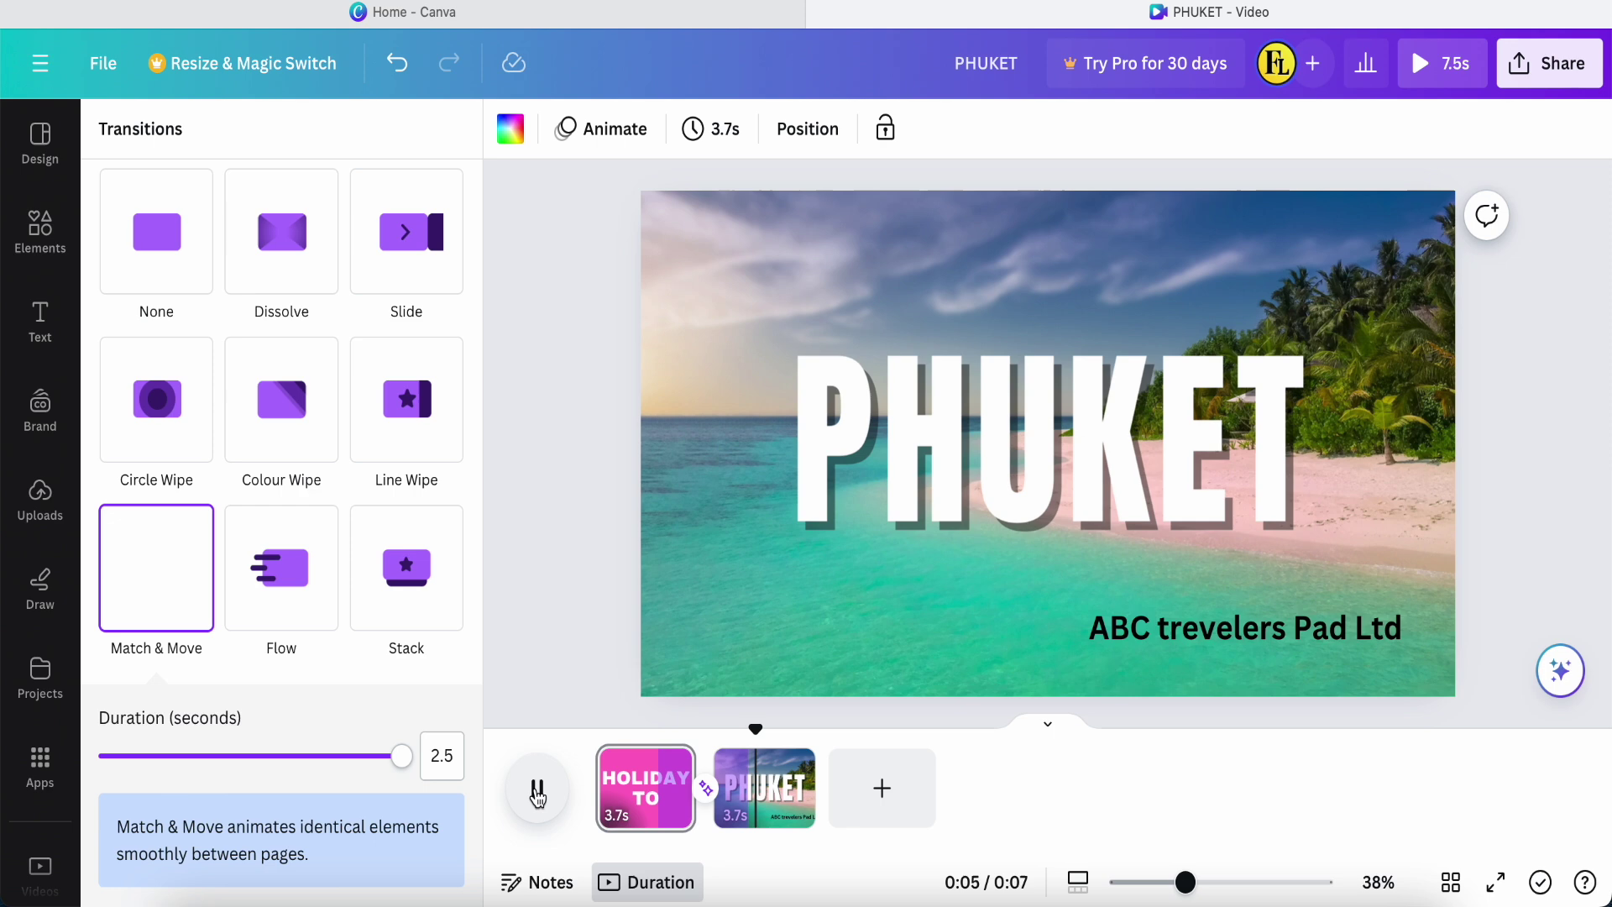
pyautogui.click(537, 791)
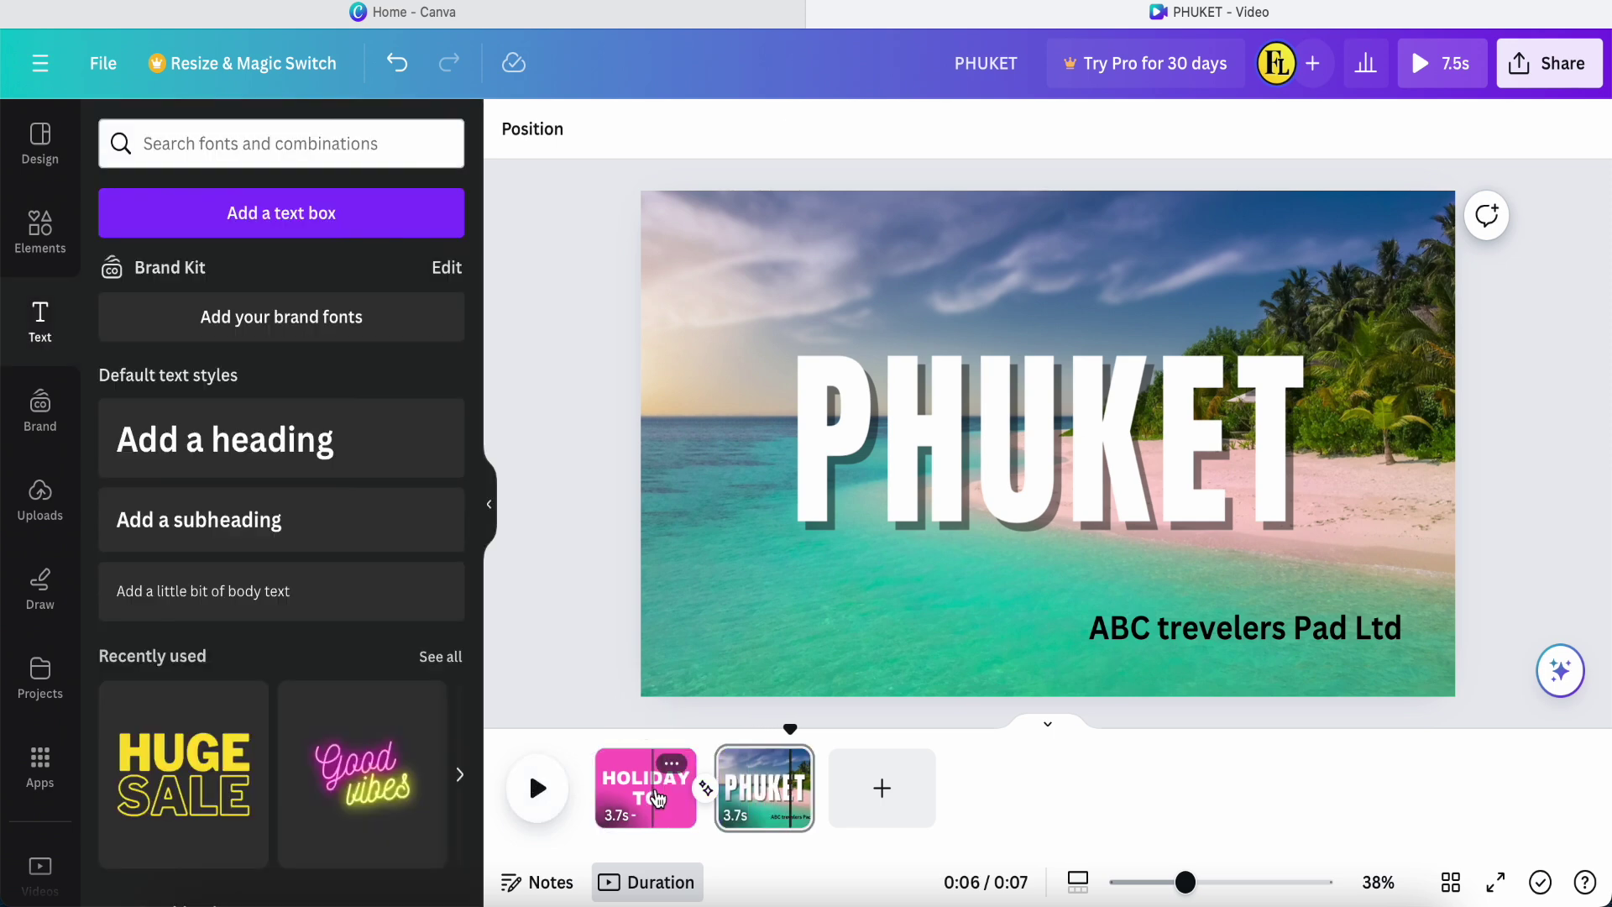
# Step: Show the timing of the "ABC trevelers Pad Ltd" text and trim its start so it appears only partway through the second page
pyautogui.click(760, 793)
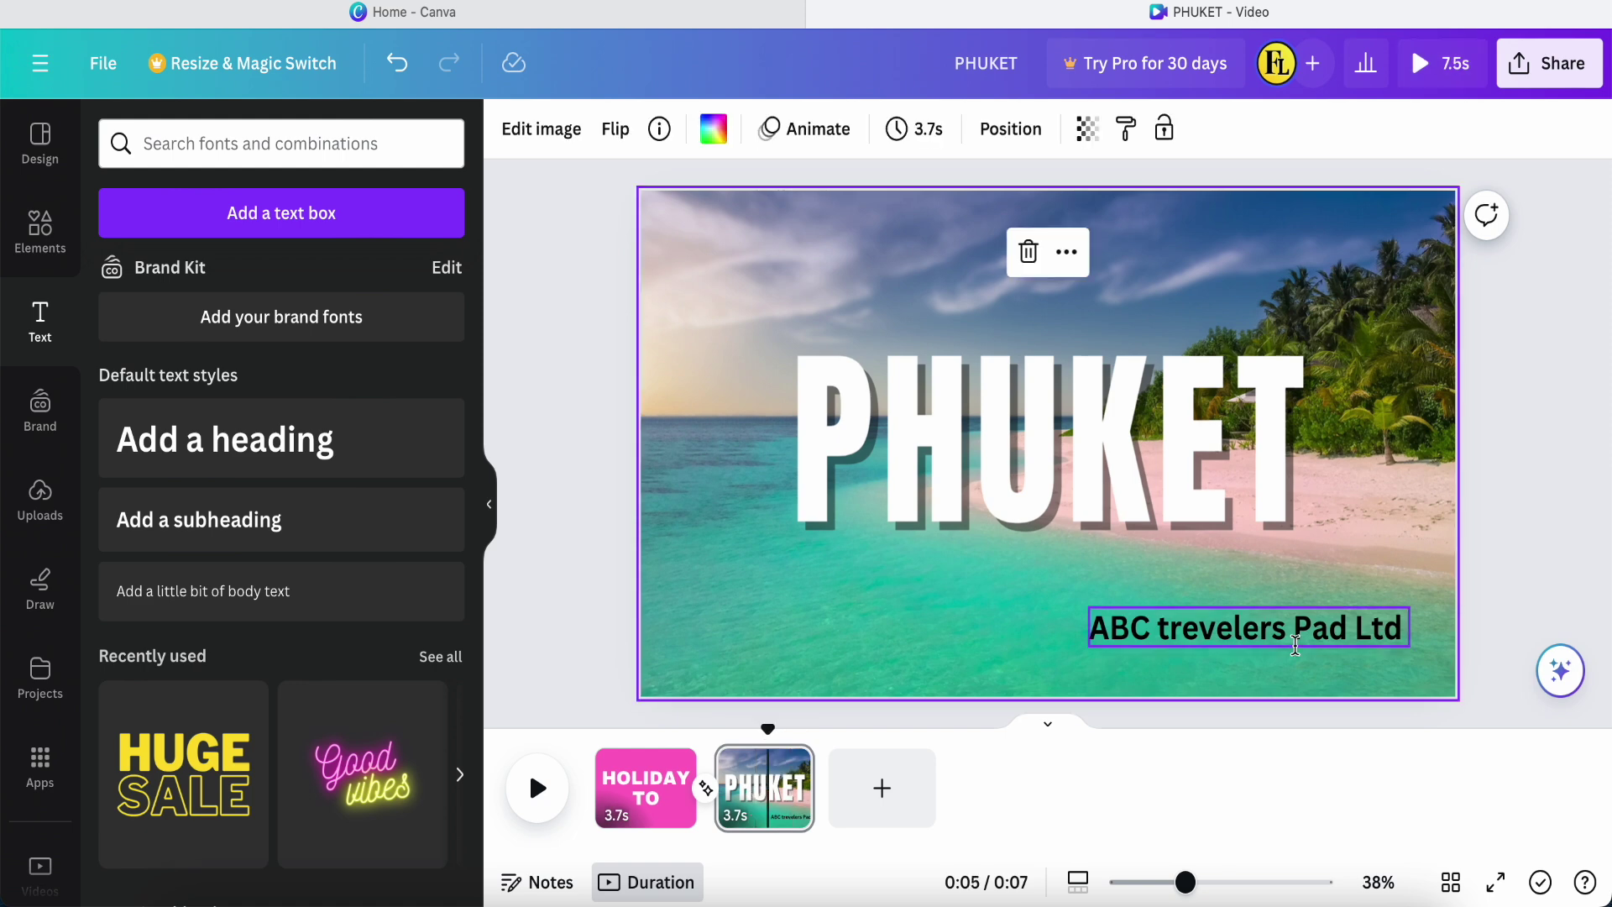
pyautogui.click(1295, 638)
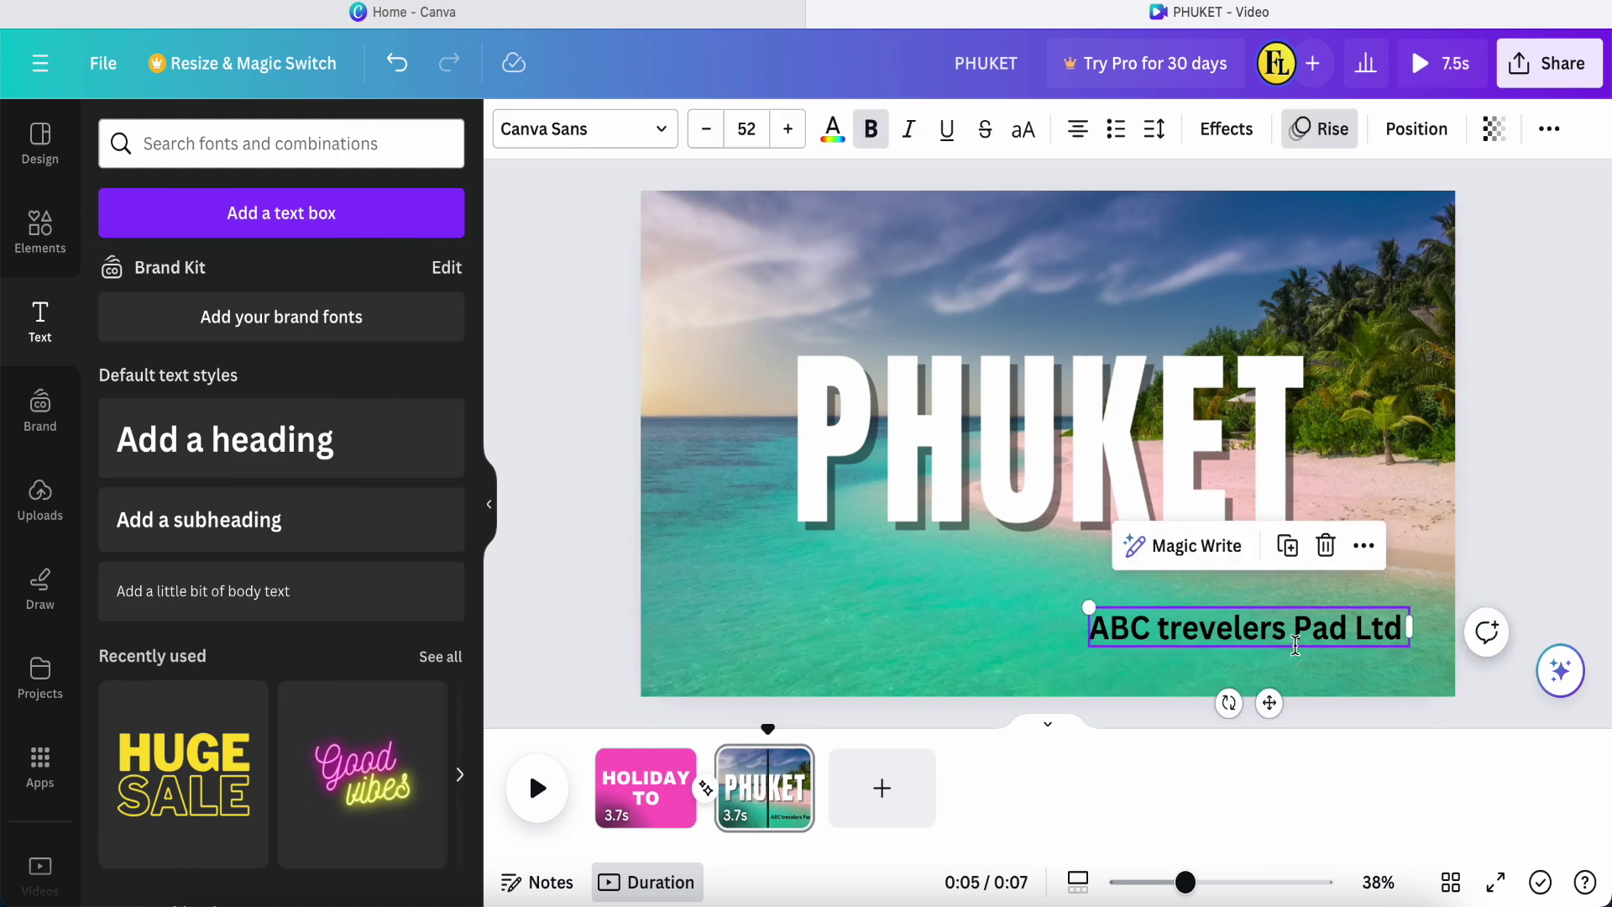
pyautogui.click(1363, 546)
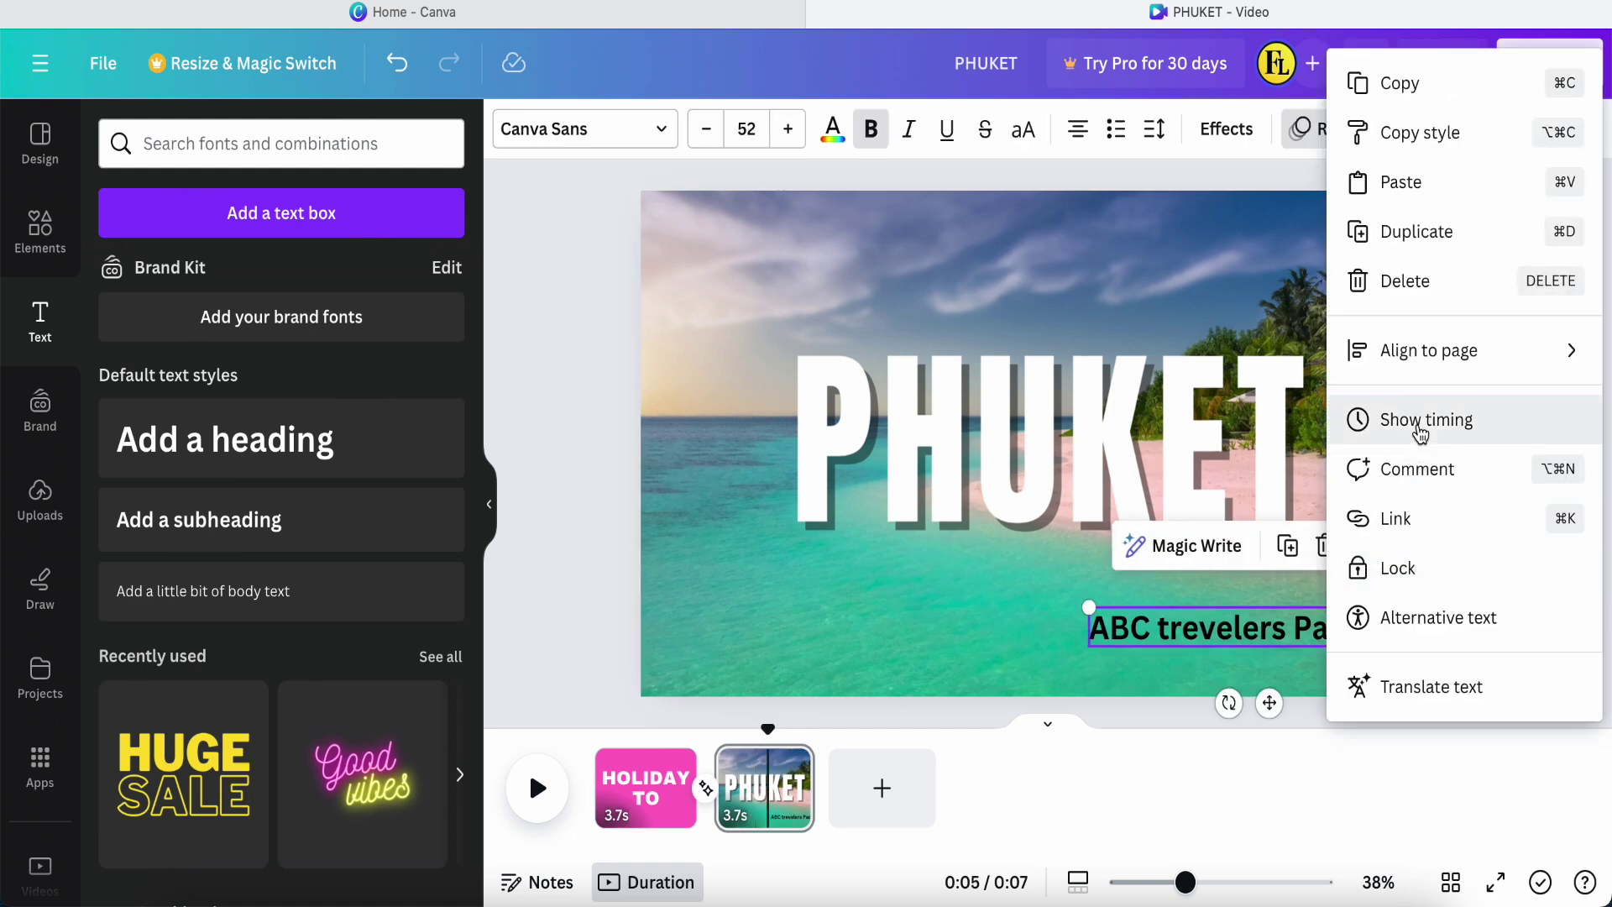
pyautogui.click(1358, 424)
pyautogui.moveTo(671, 740)
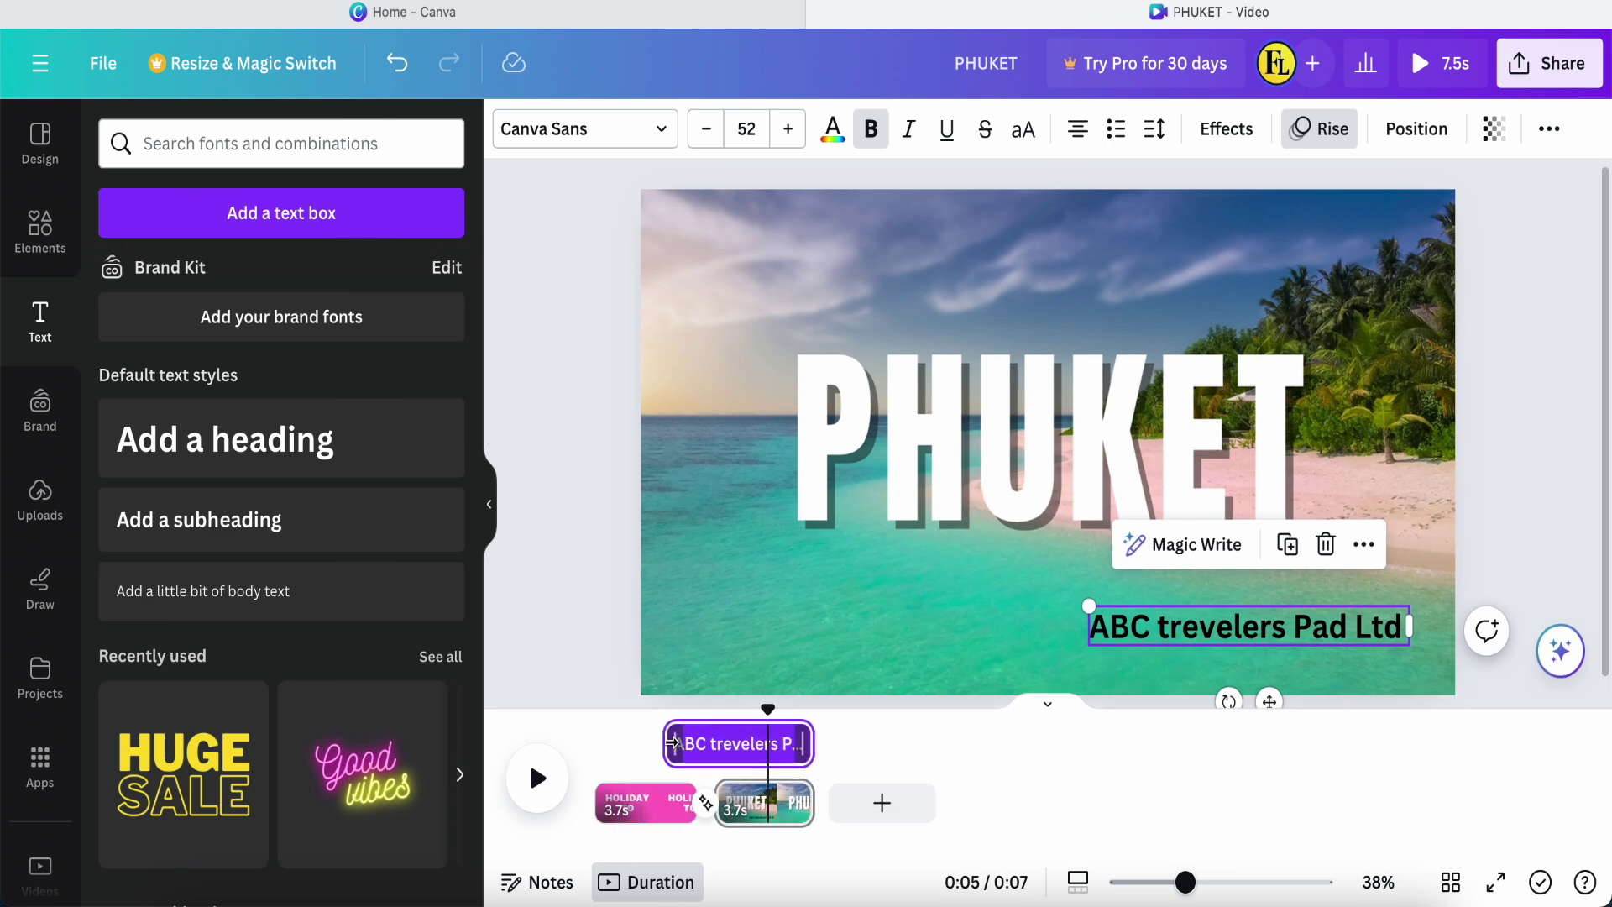
pyautogui.moveTo(666, 743); pyautogui.dragTo(589, 703)
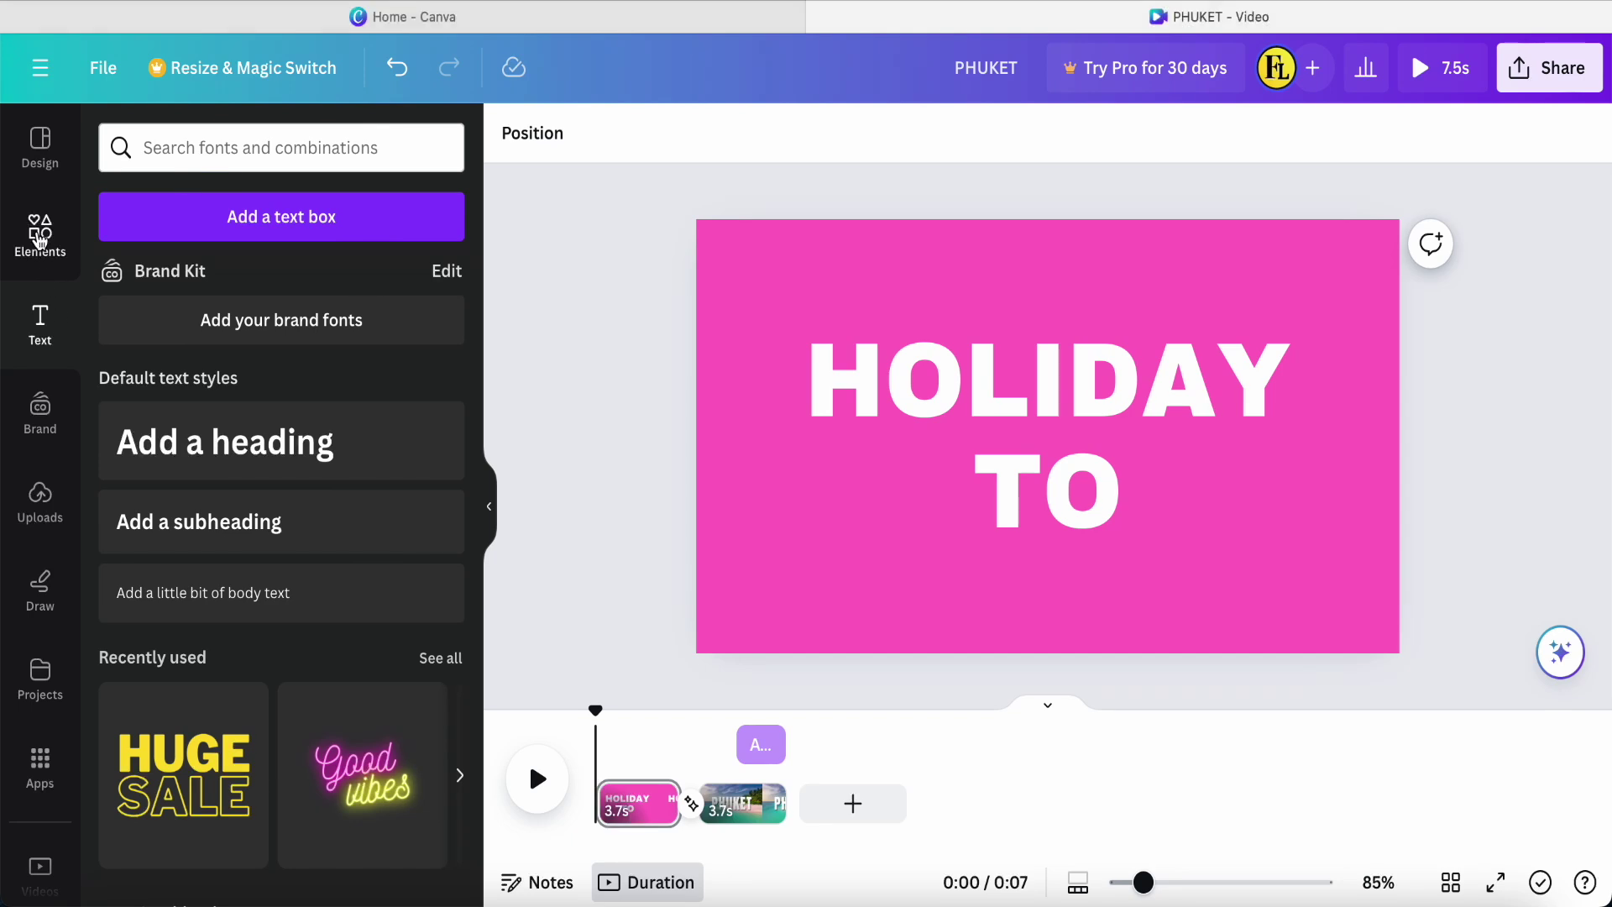
# Step: Search the elements for "Advertising" and add the 2:14 Euphoric, Bright "Advertising" audio track beneath the pages on the timeline
pyautogui.click(39, 239)
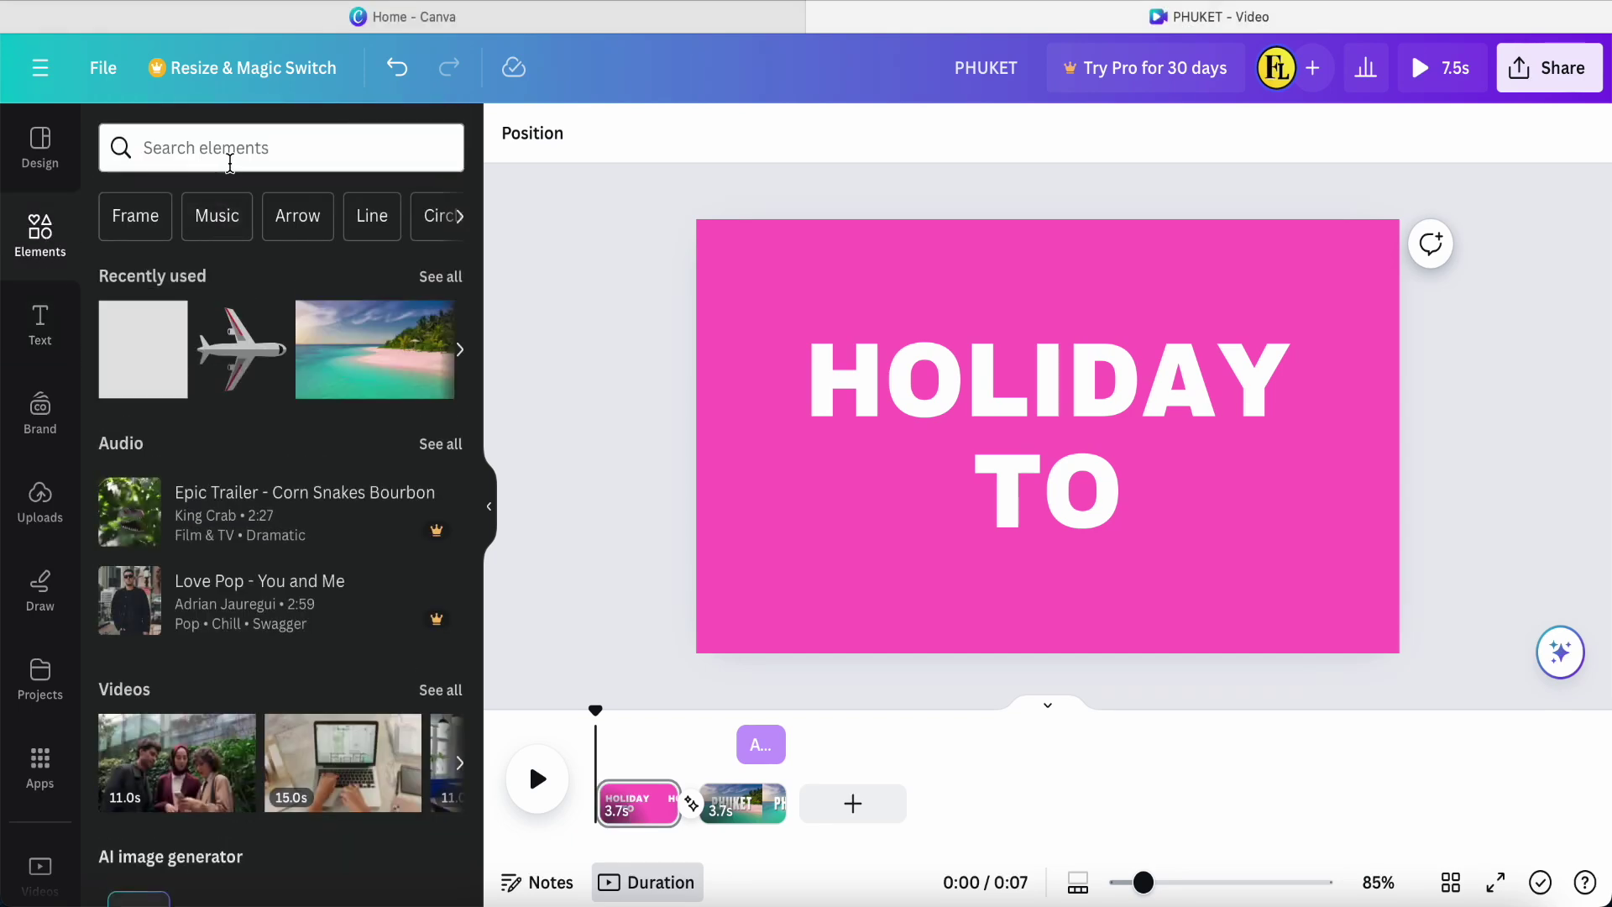
pyautogui.click(231, 155)
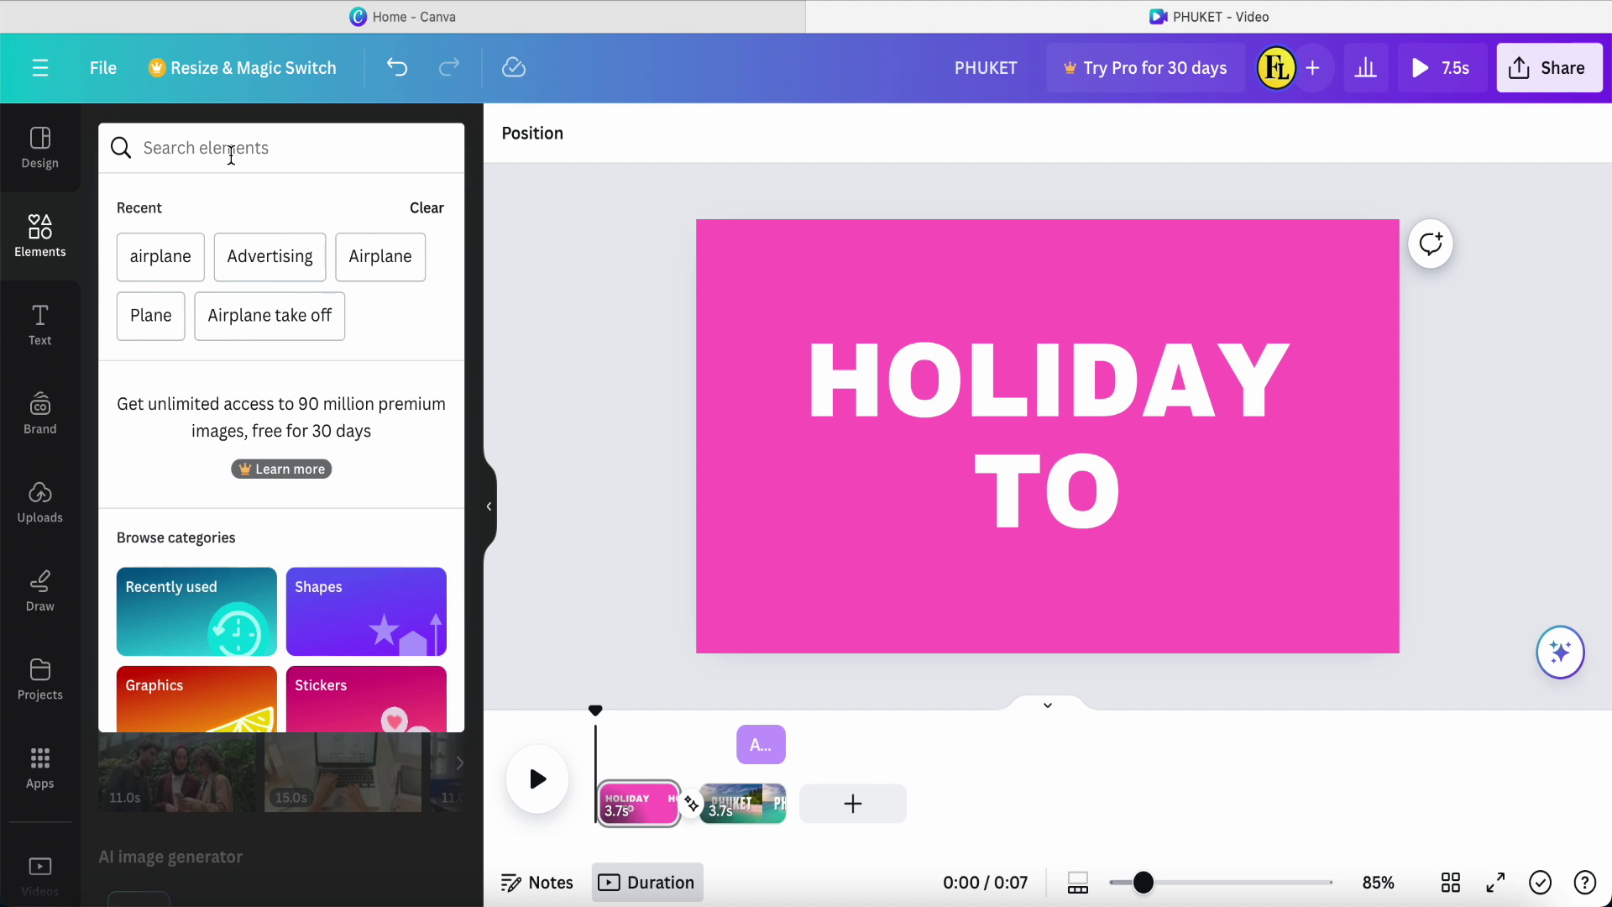
pyautogui.click(274, 276)
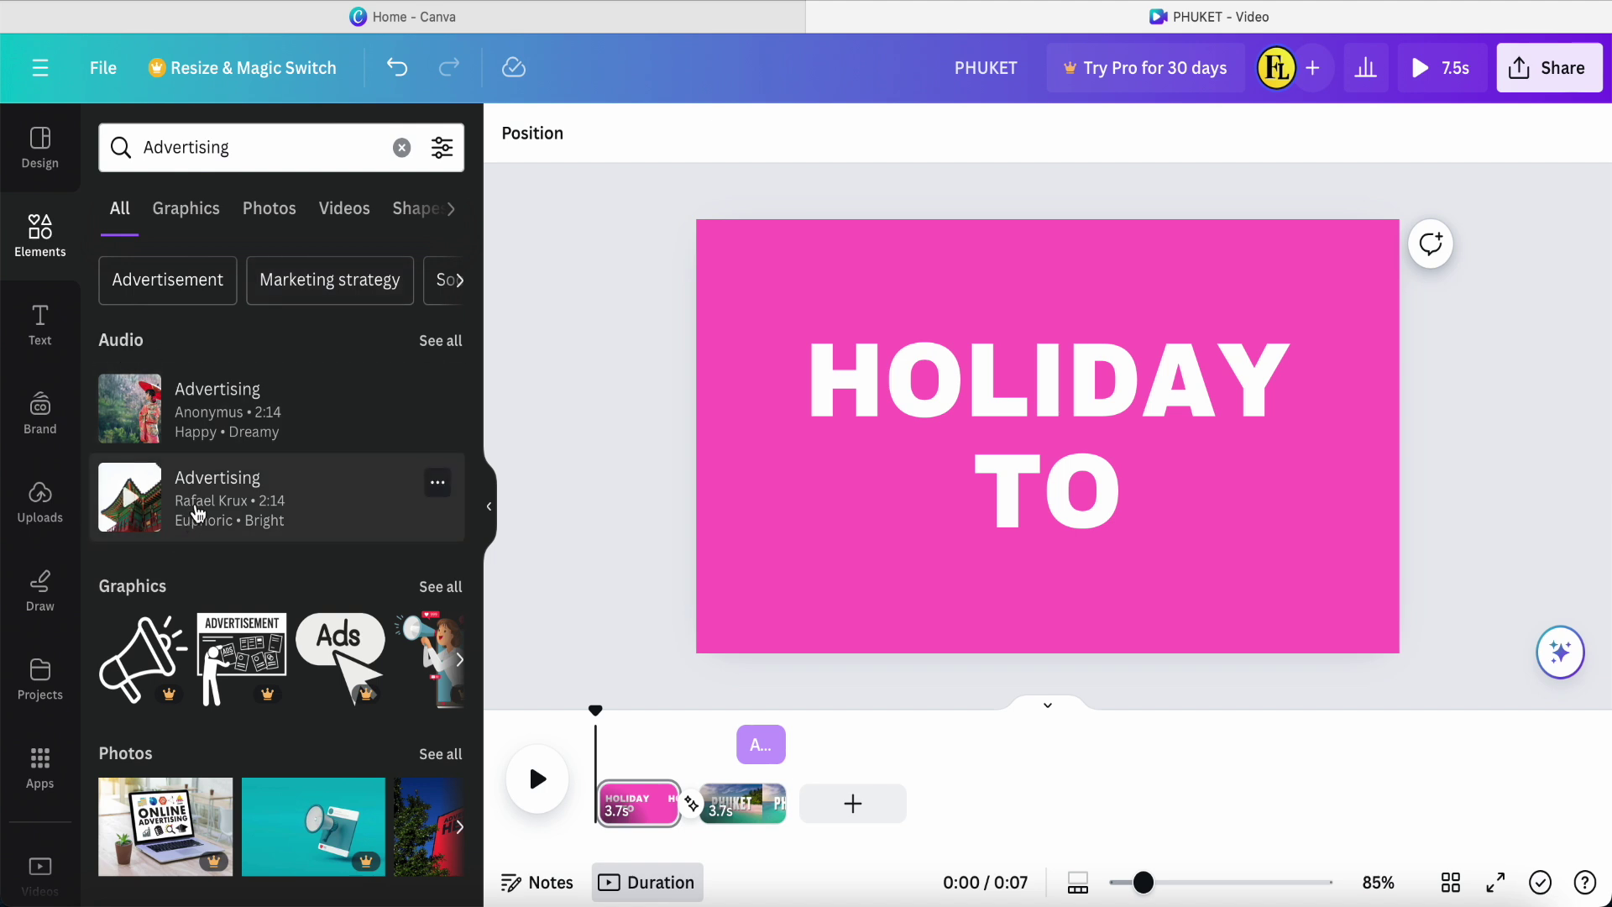
pyautogui.moveTo(210, 502); pyautogui.dragTo(644, 803)
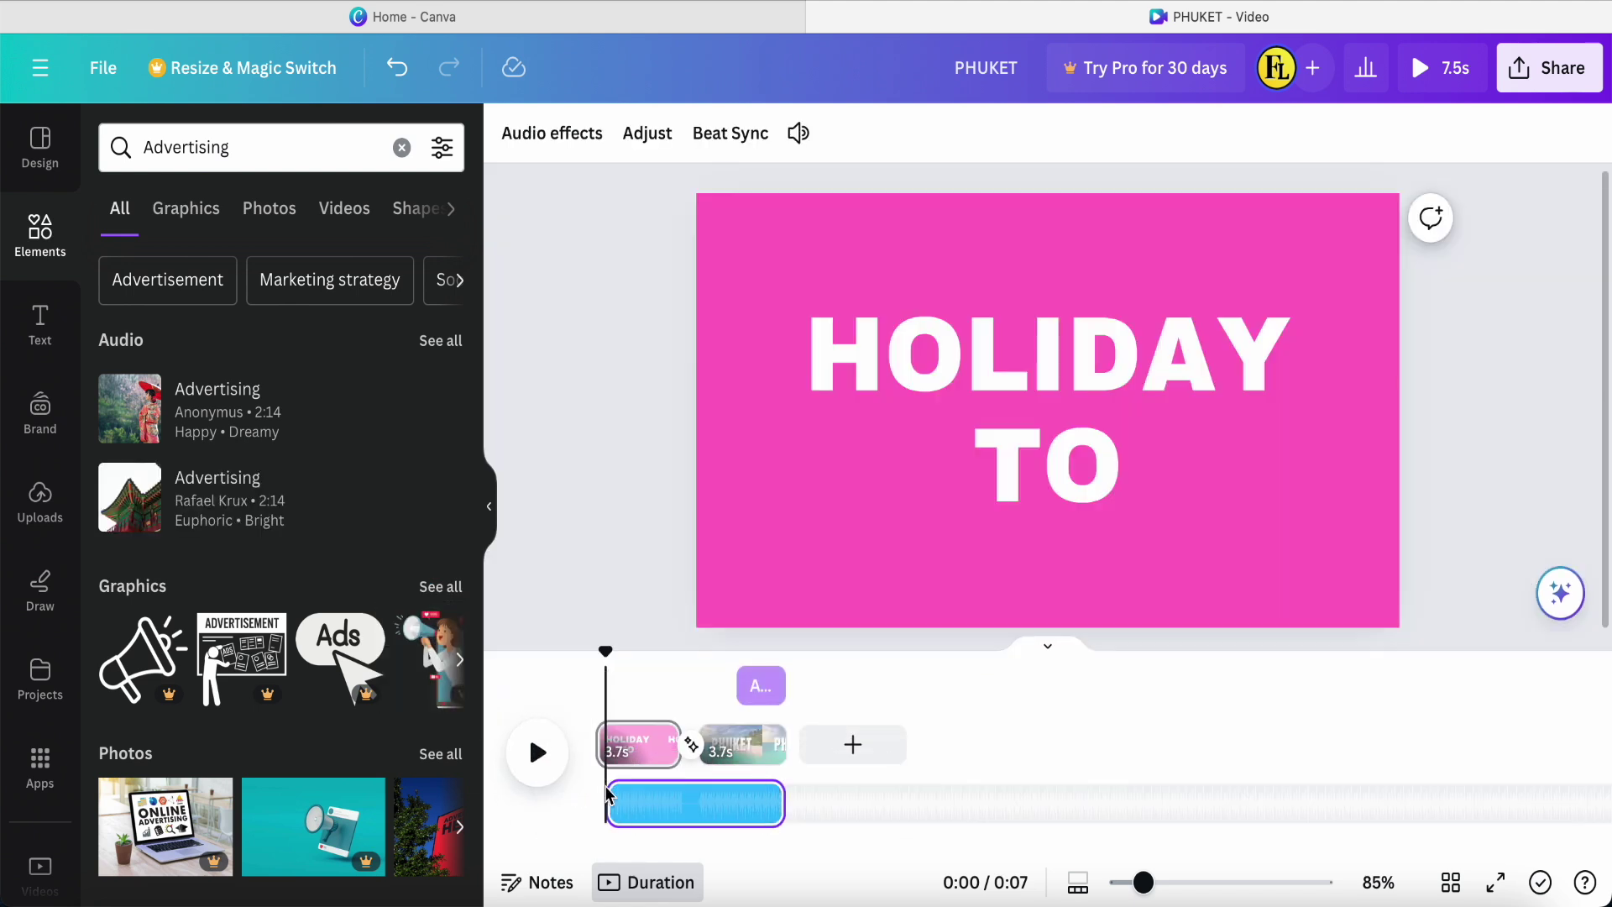
# Step: Lower the Advertising track's volume slightly and make it span the full 7.5 seconds from the start of the video
pyautogui.click(709, 805)
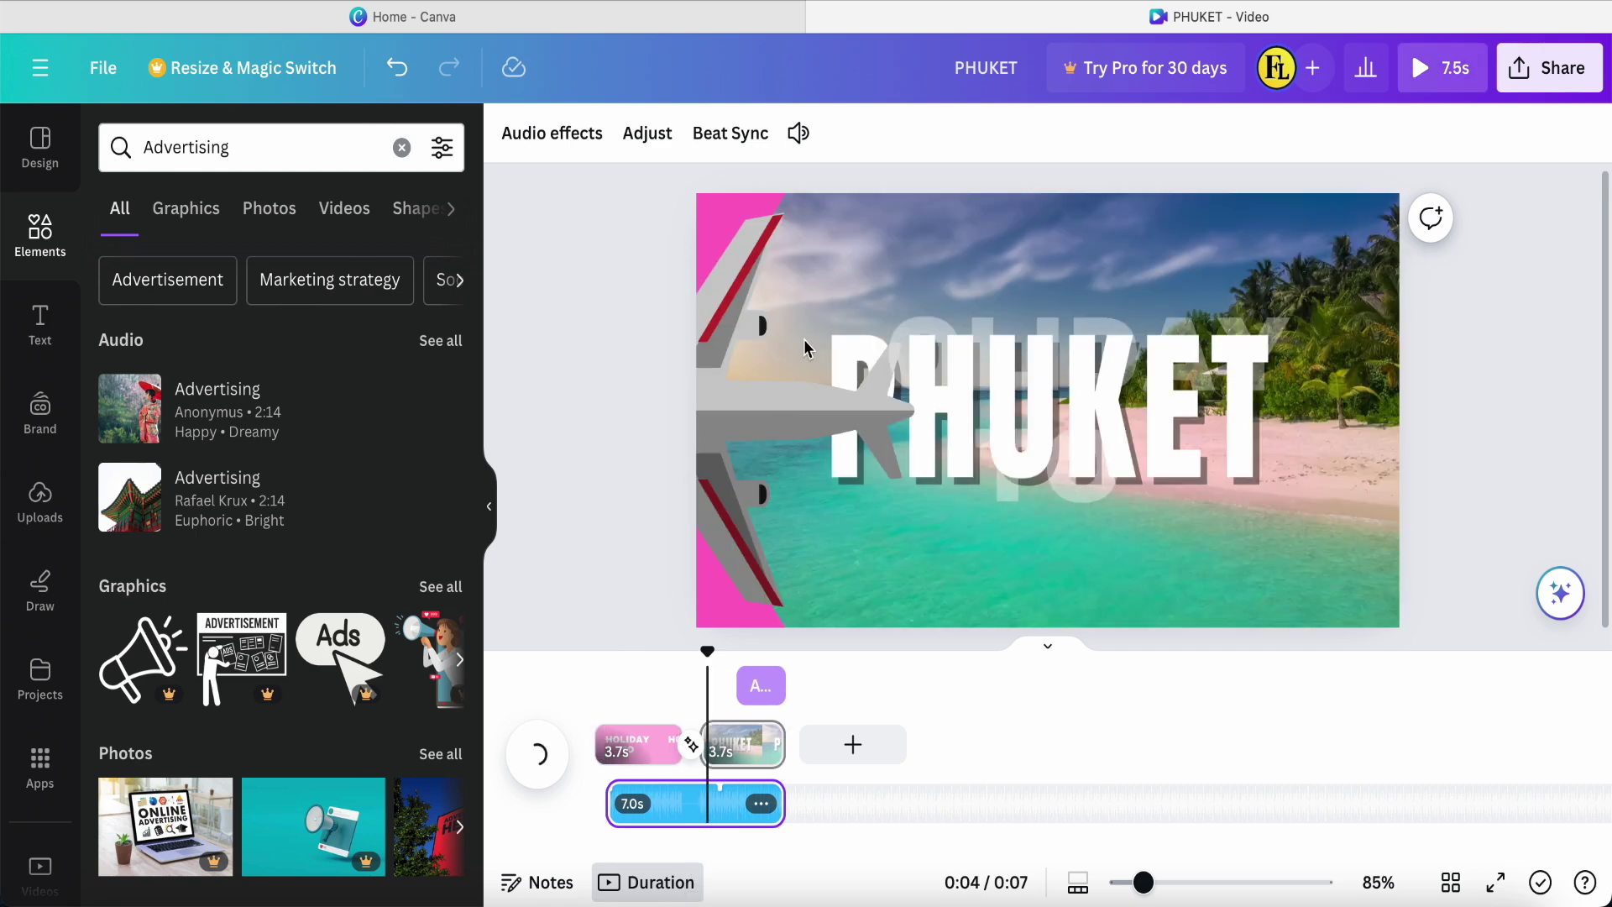
pyautogui.click(798, 134)
pyautogui.moveTo(874, 262); pyautogui.dragTo(866, 265)
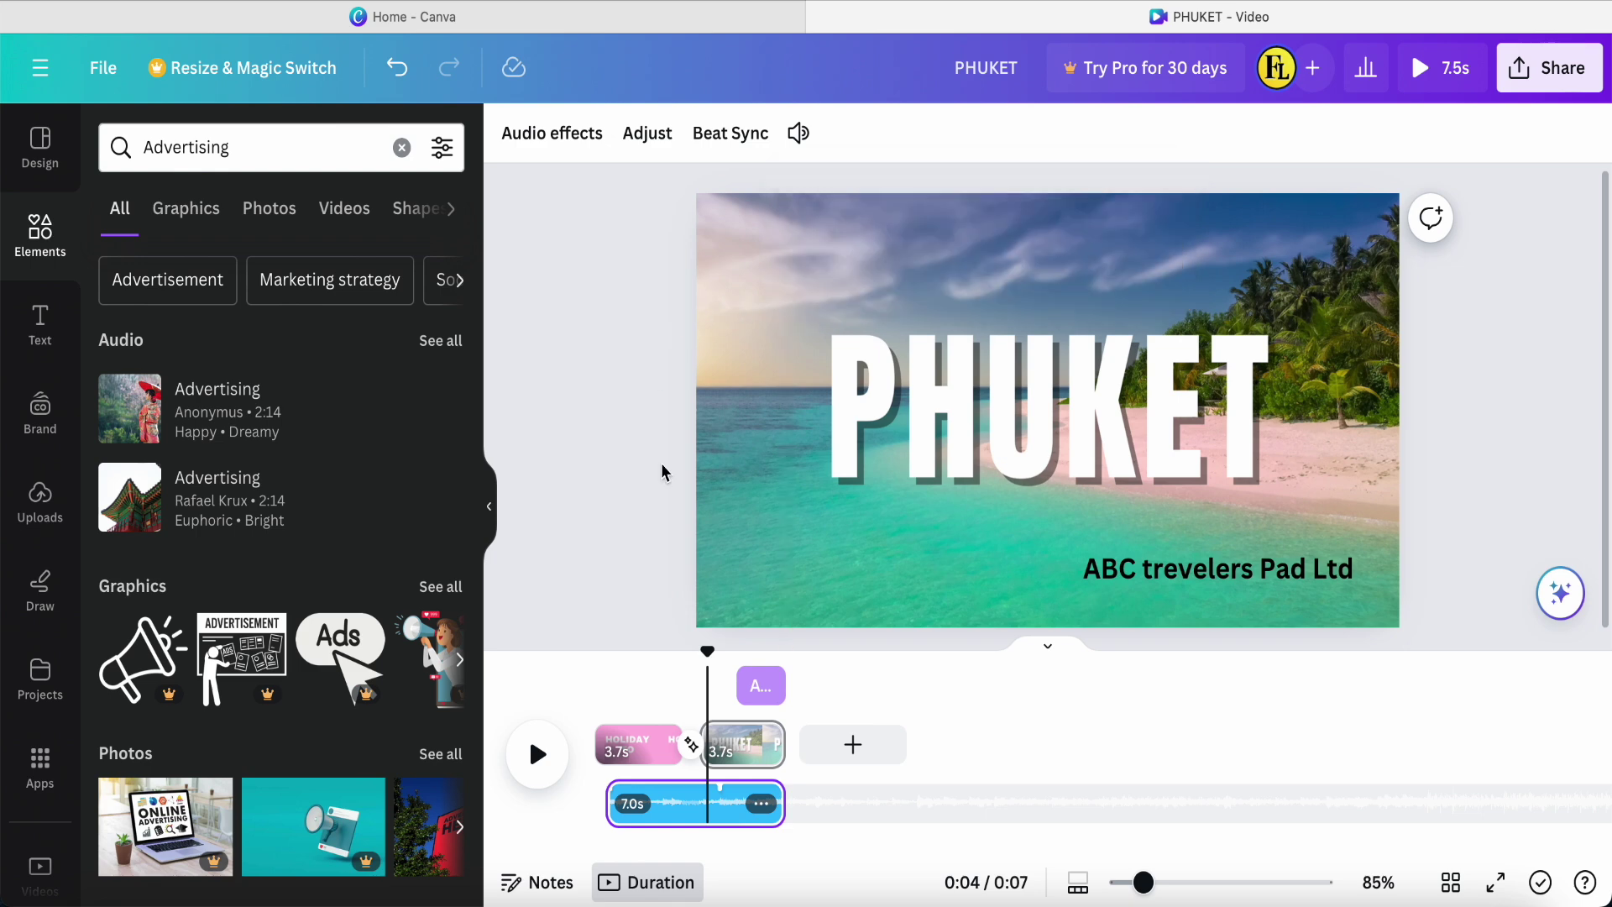
pyautogui.moveTo(705, 654); pyautogui.dragTo(596, 655)
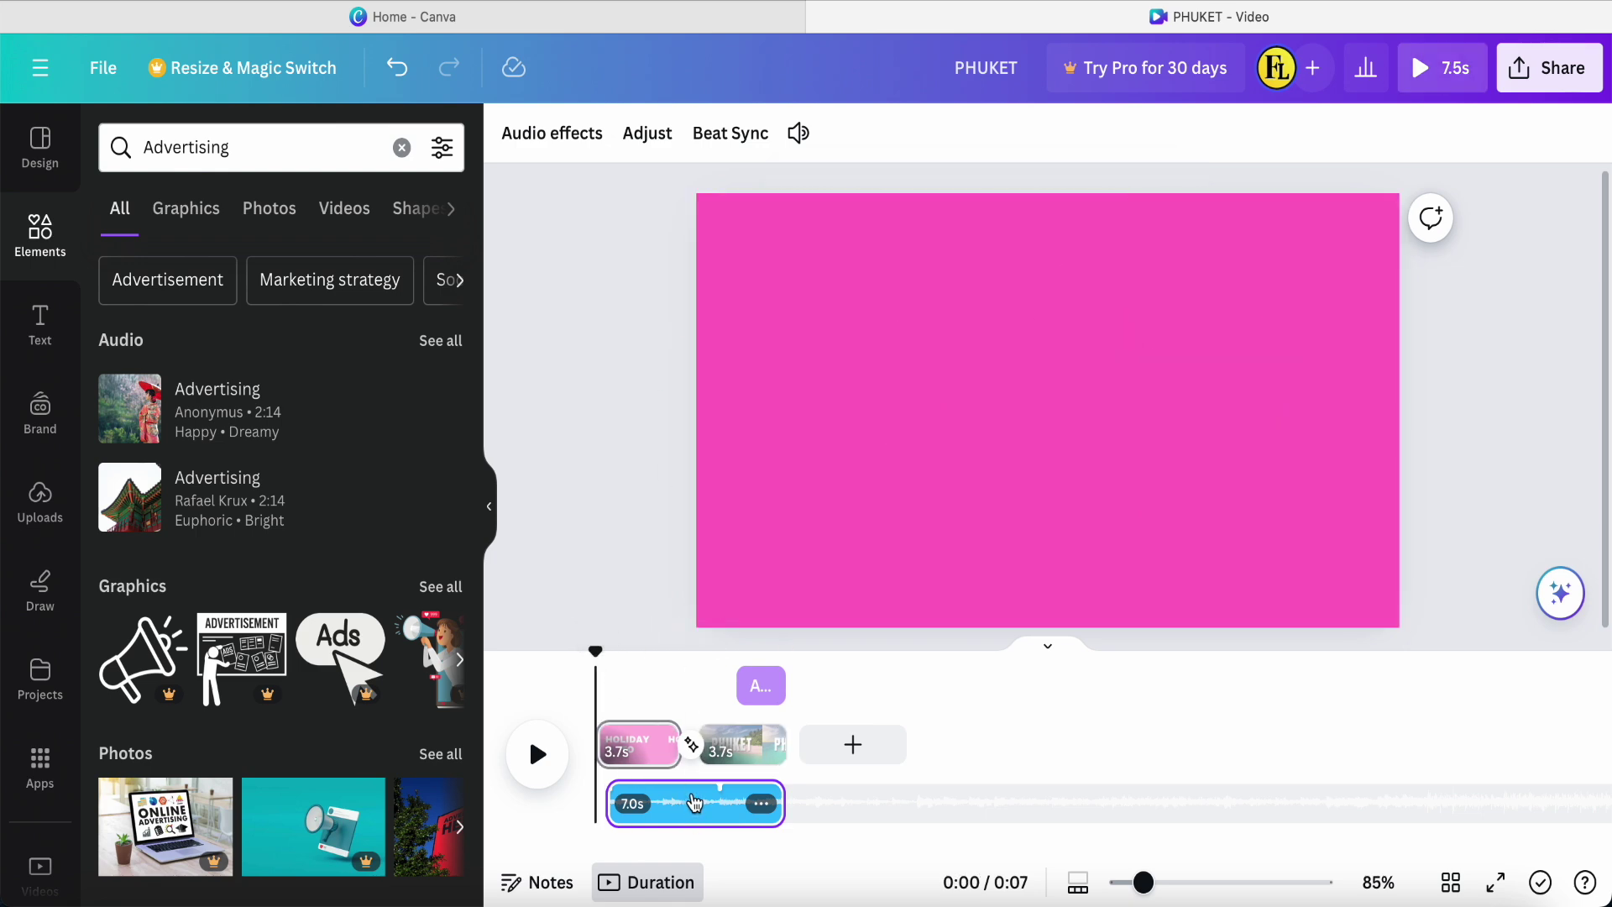
pyautogui.moveTo(686, 809); pyautogui.dragTo(680, 802)
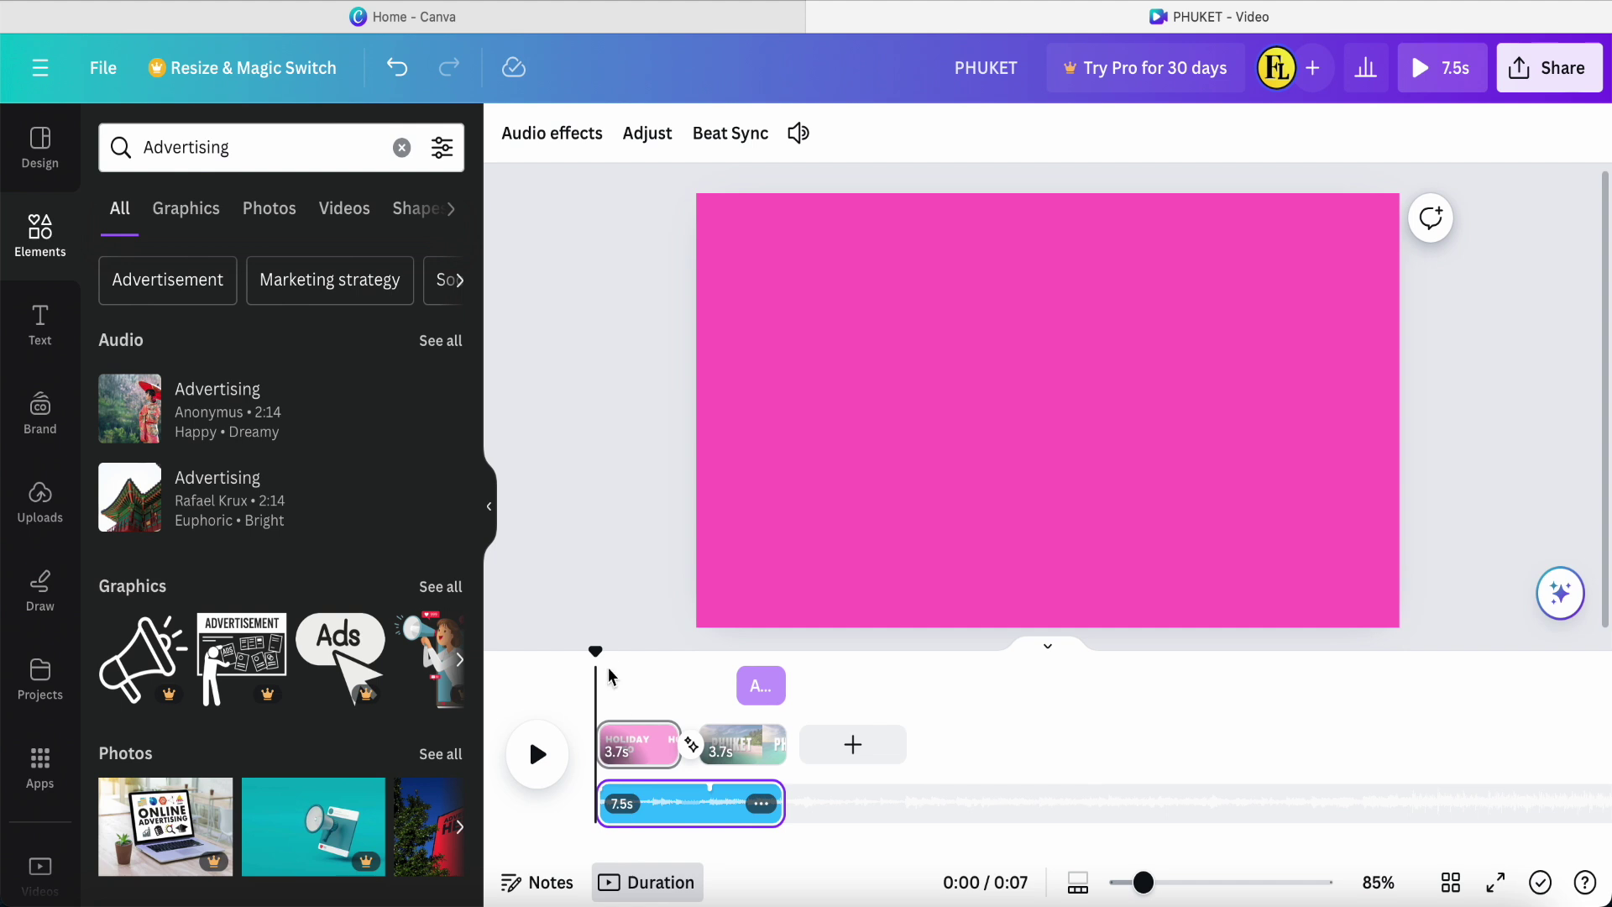
# Step: Search the elements for "airplane" and limit the results to audio
pyautogui.moveTo(596, 649); pyautogui.dragTo(658, 649)
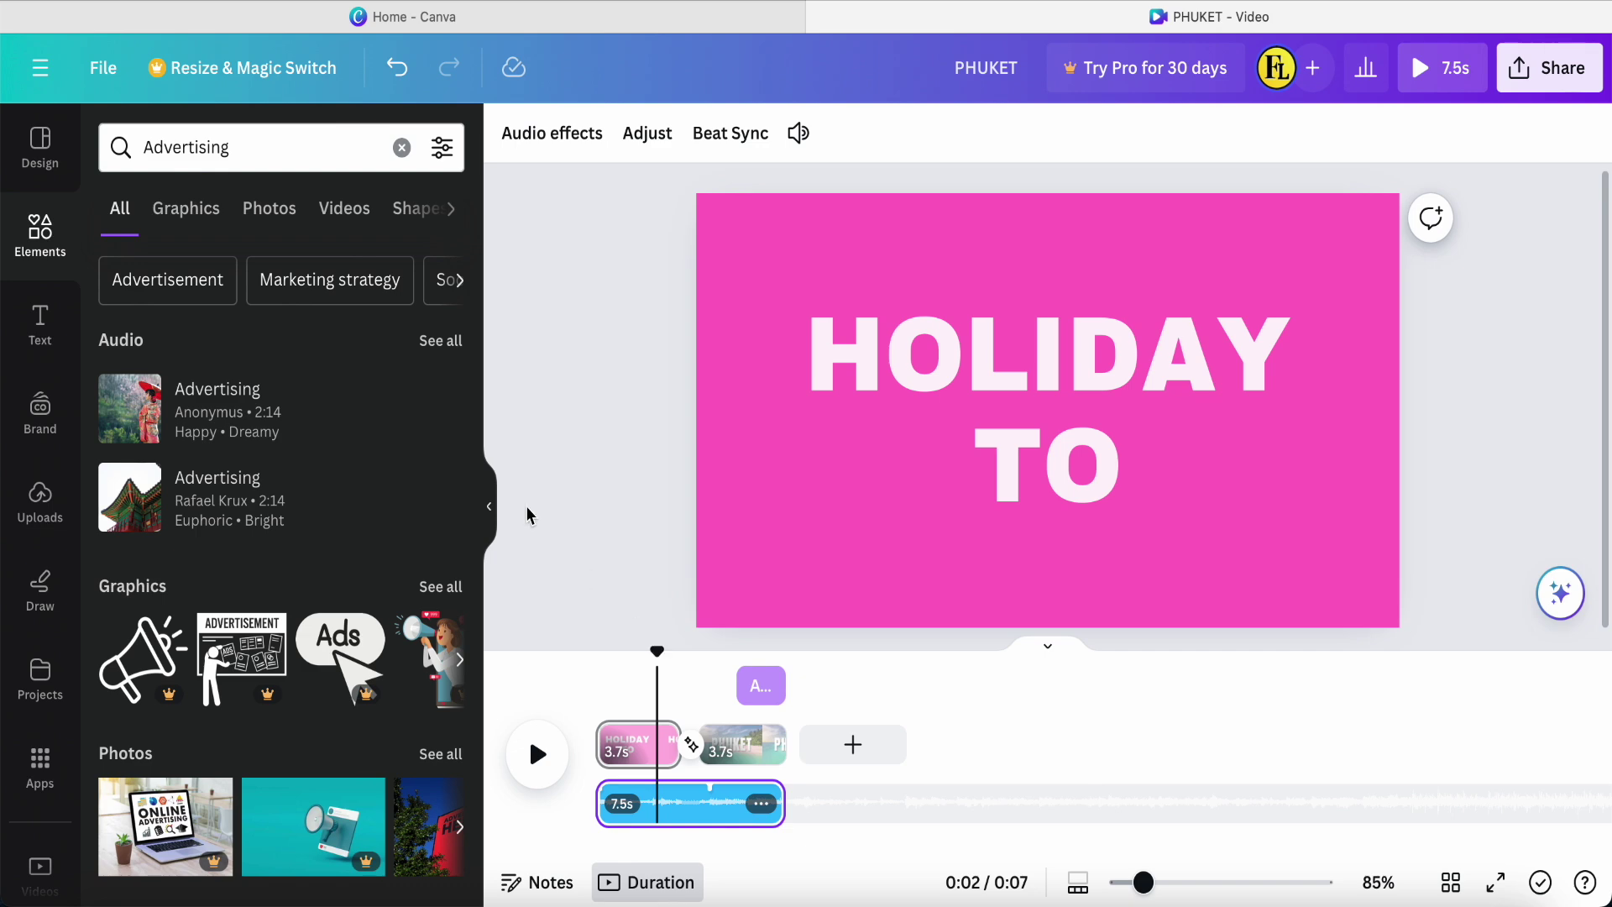
pyautogui.click(403, 150)
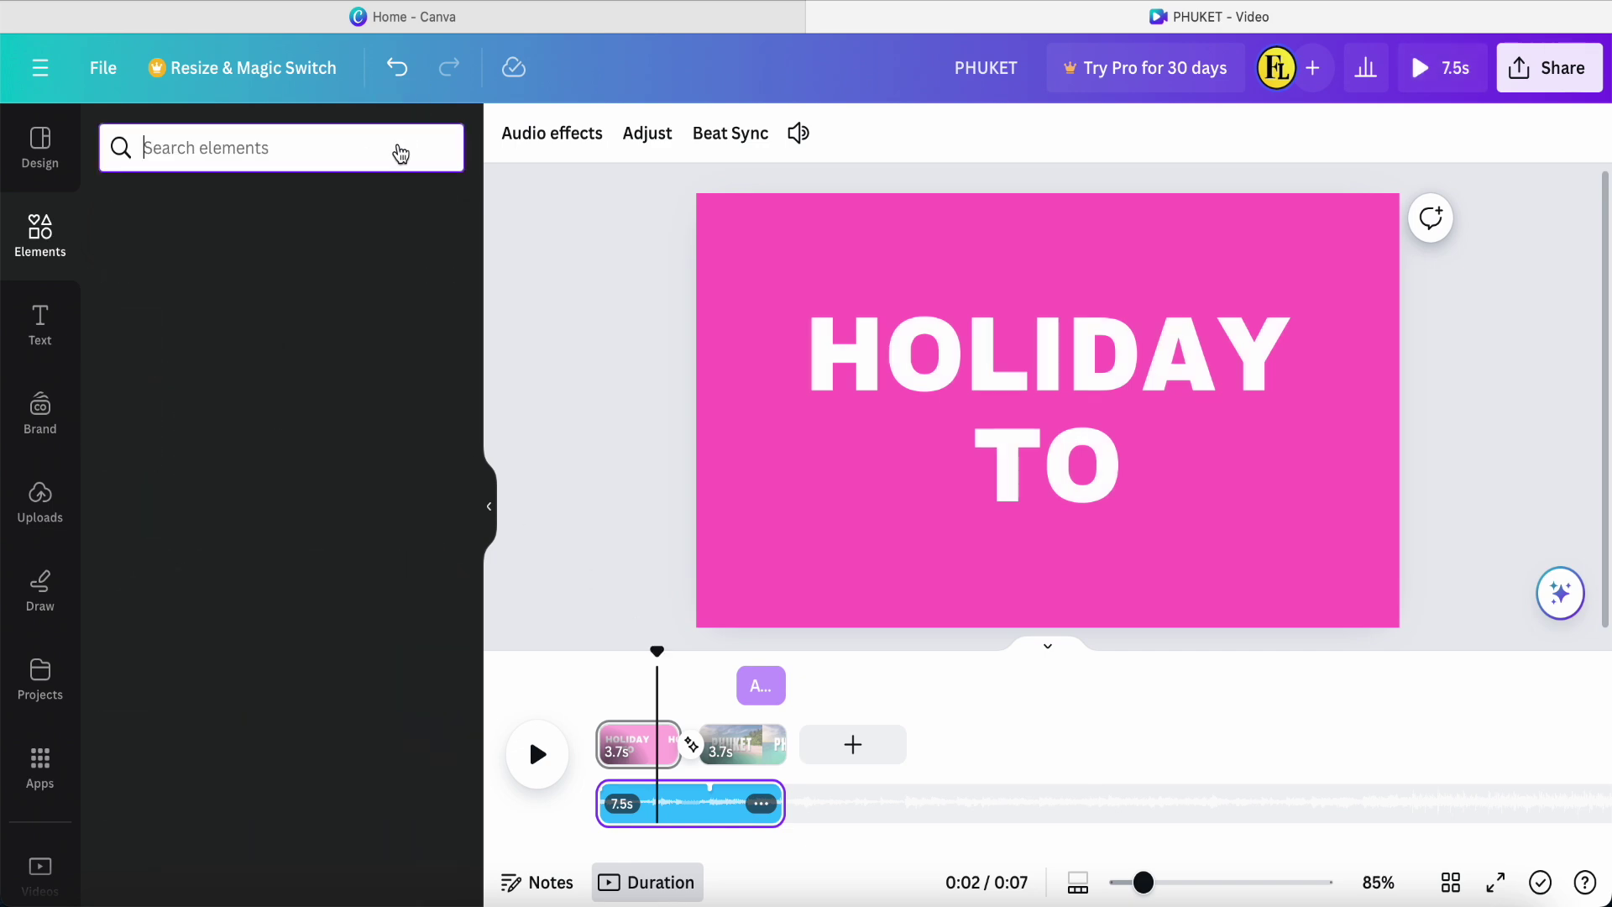
pyautogui.write('a')
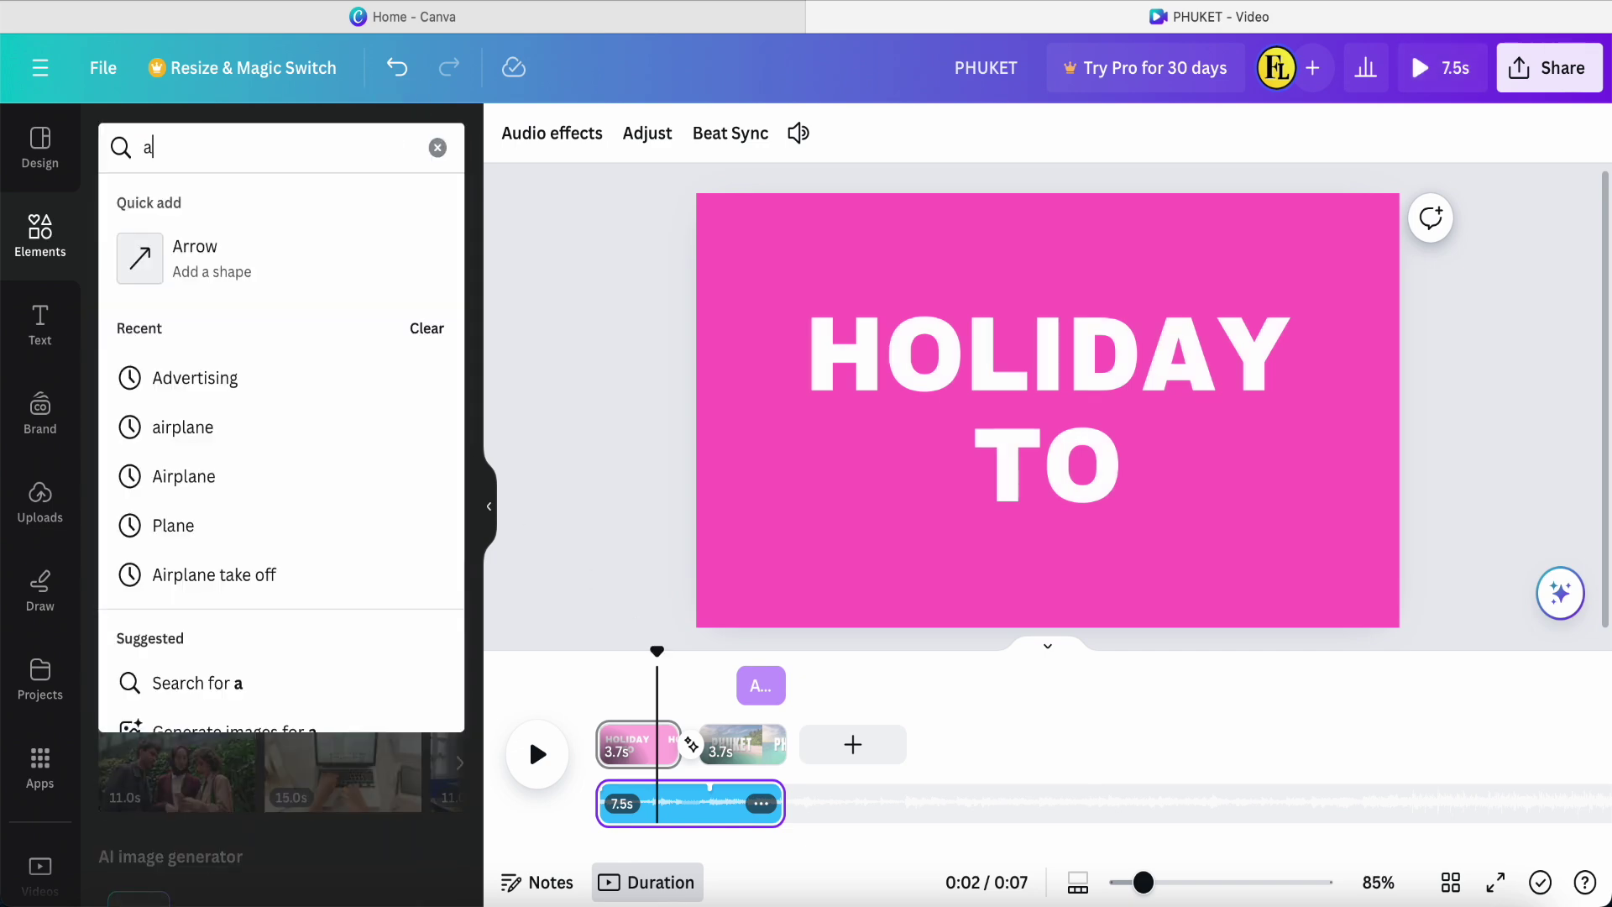
pyautogui.write('irple')
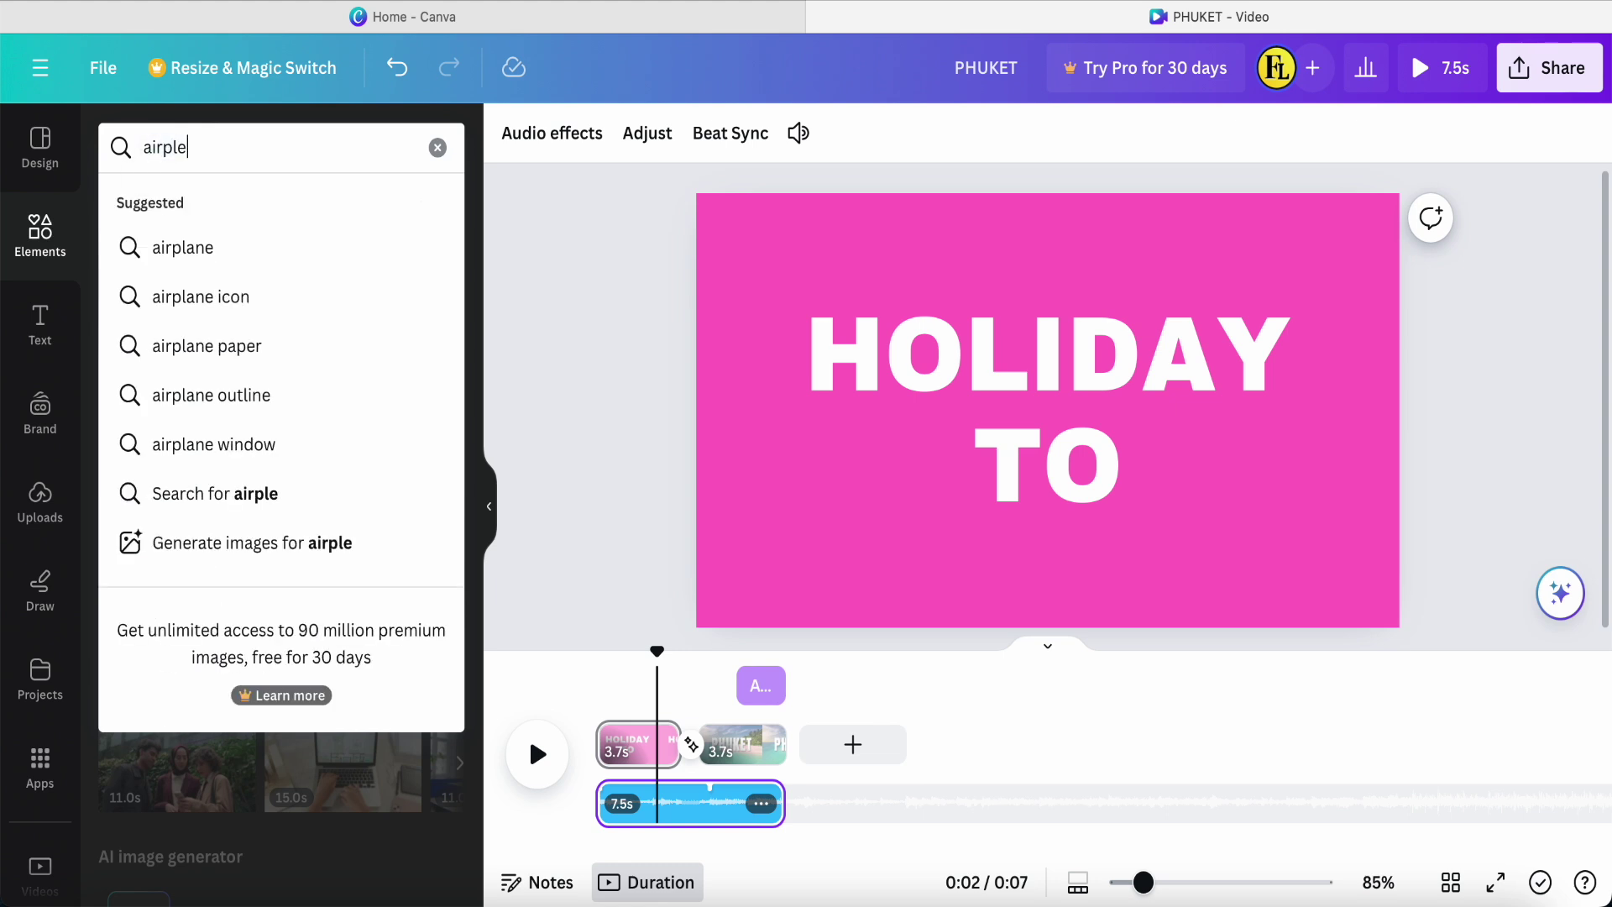
pyautogui.click(200, 250)
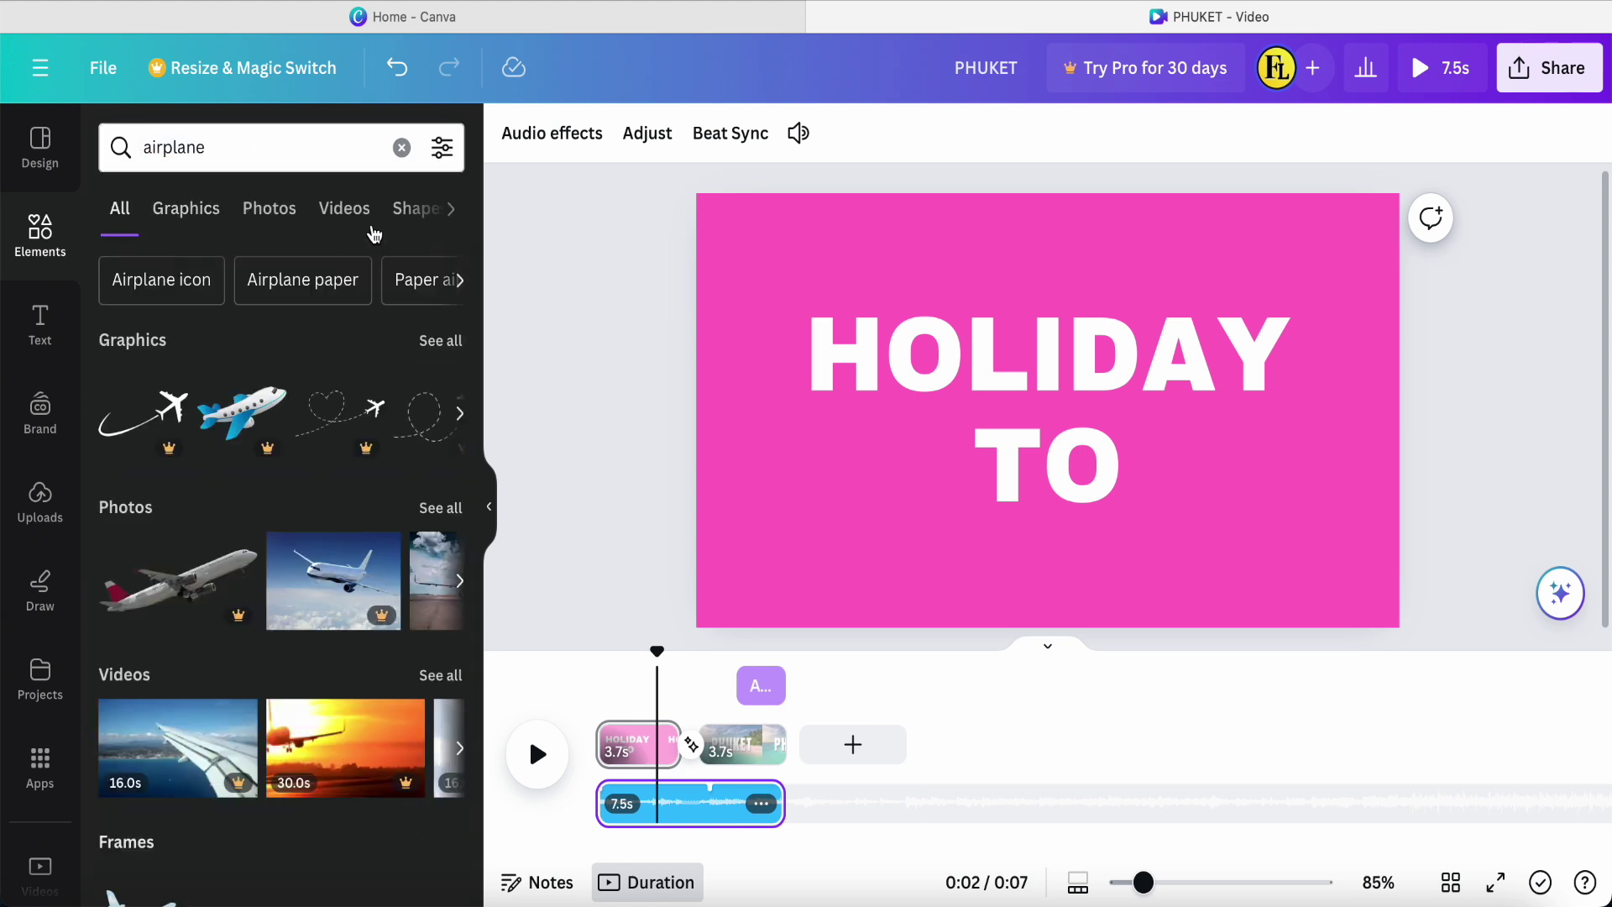
pyautogui.click(452, 212)
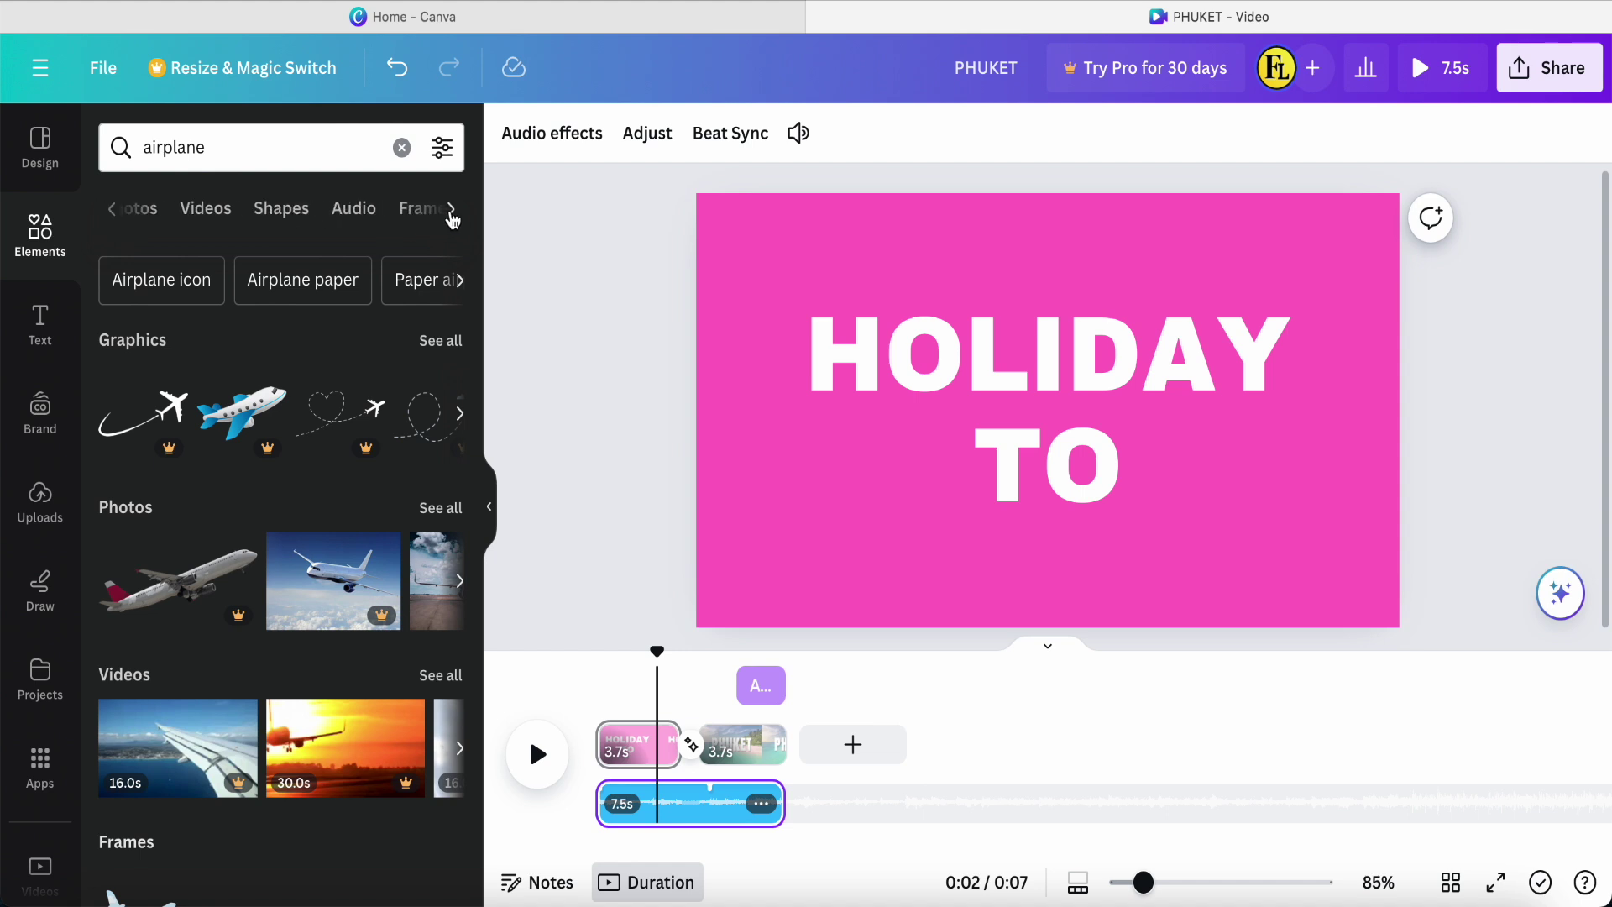
pyautogui.click(354, 210)
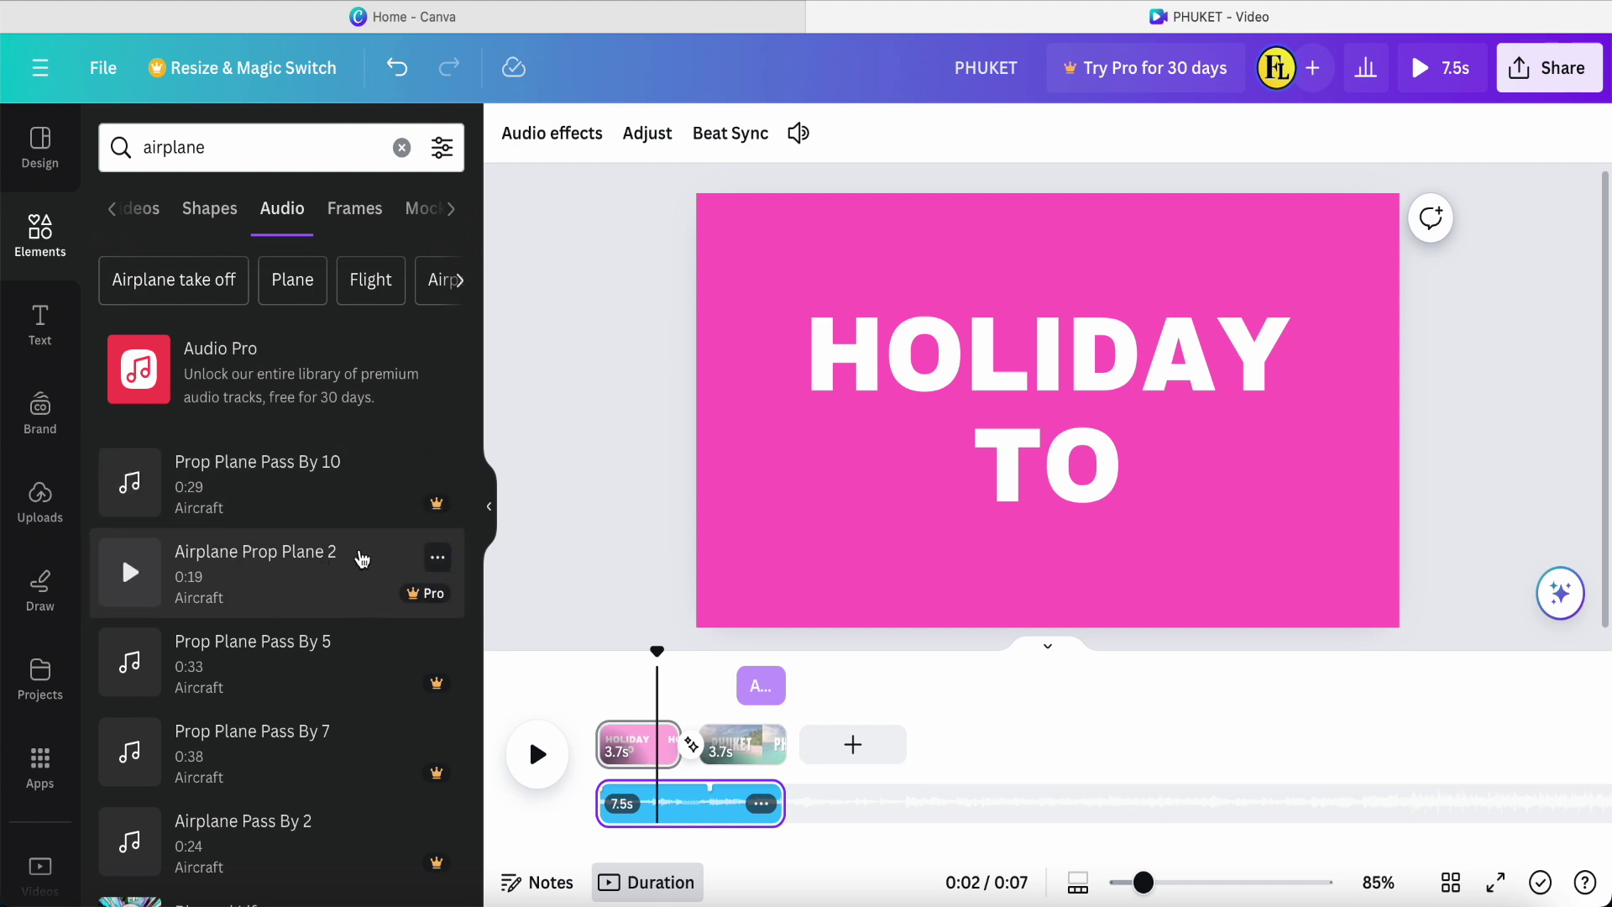
# Step: Find the free "Aircraft Engine Whirring" sound in the audio results and add it to the timeline below the Advertising track
pyautogui.scroll(-5, 326, 625)
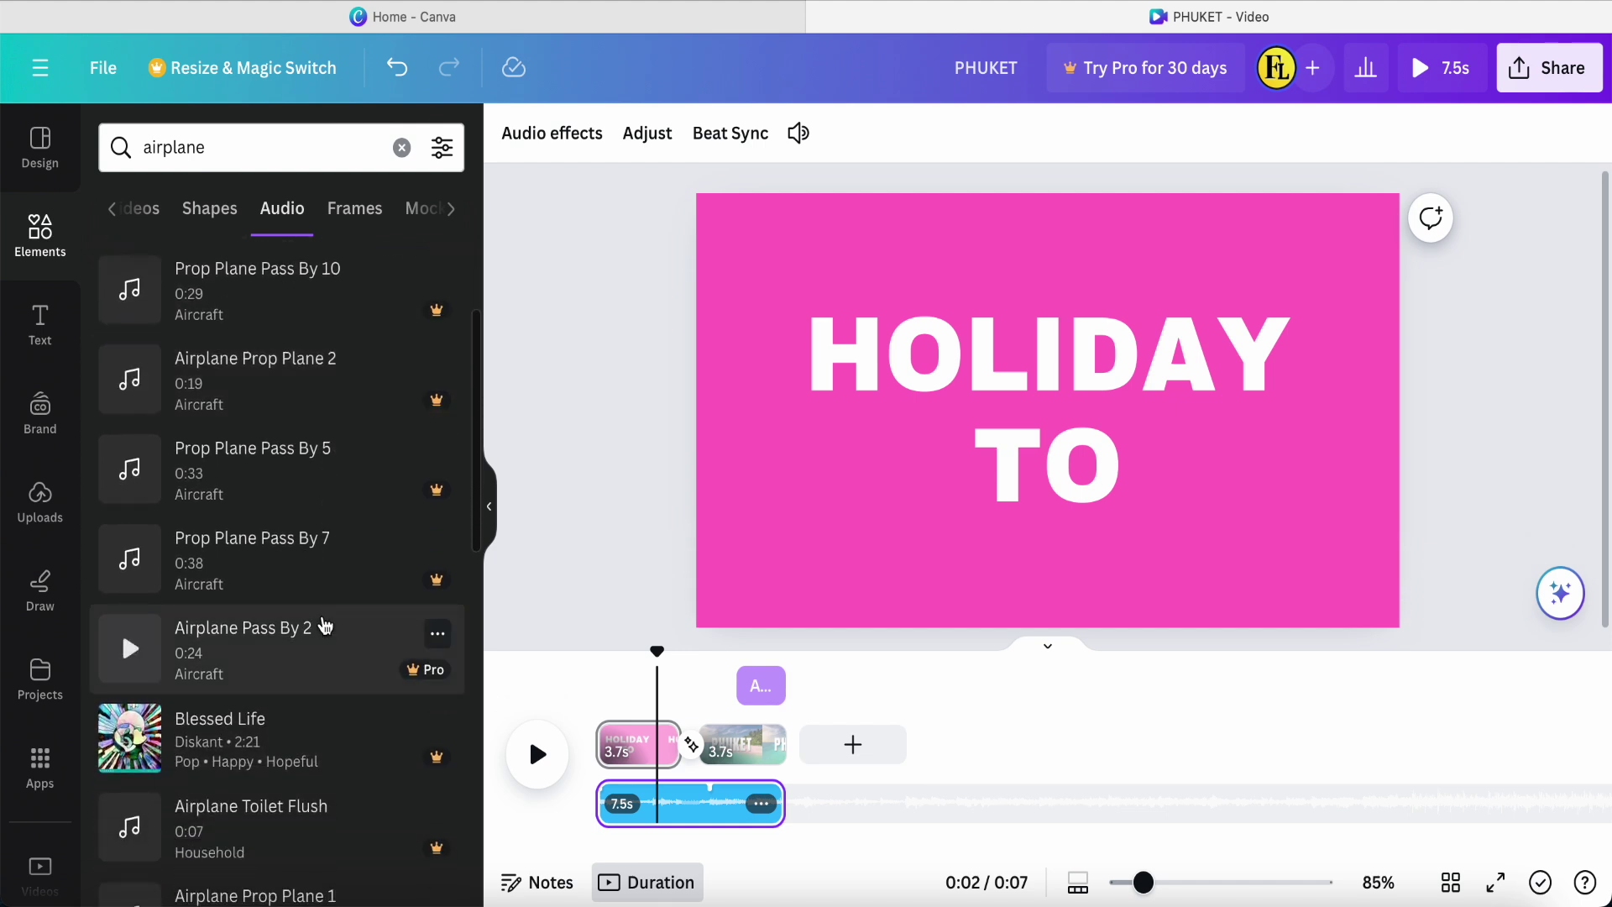
pyautogui.scroll(-12, 326, 626)
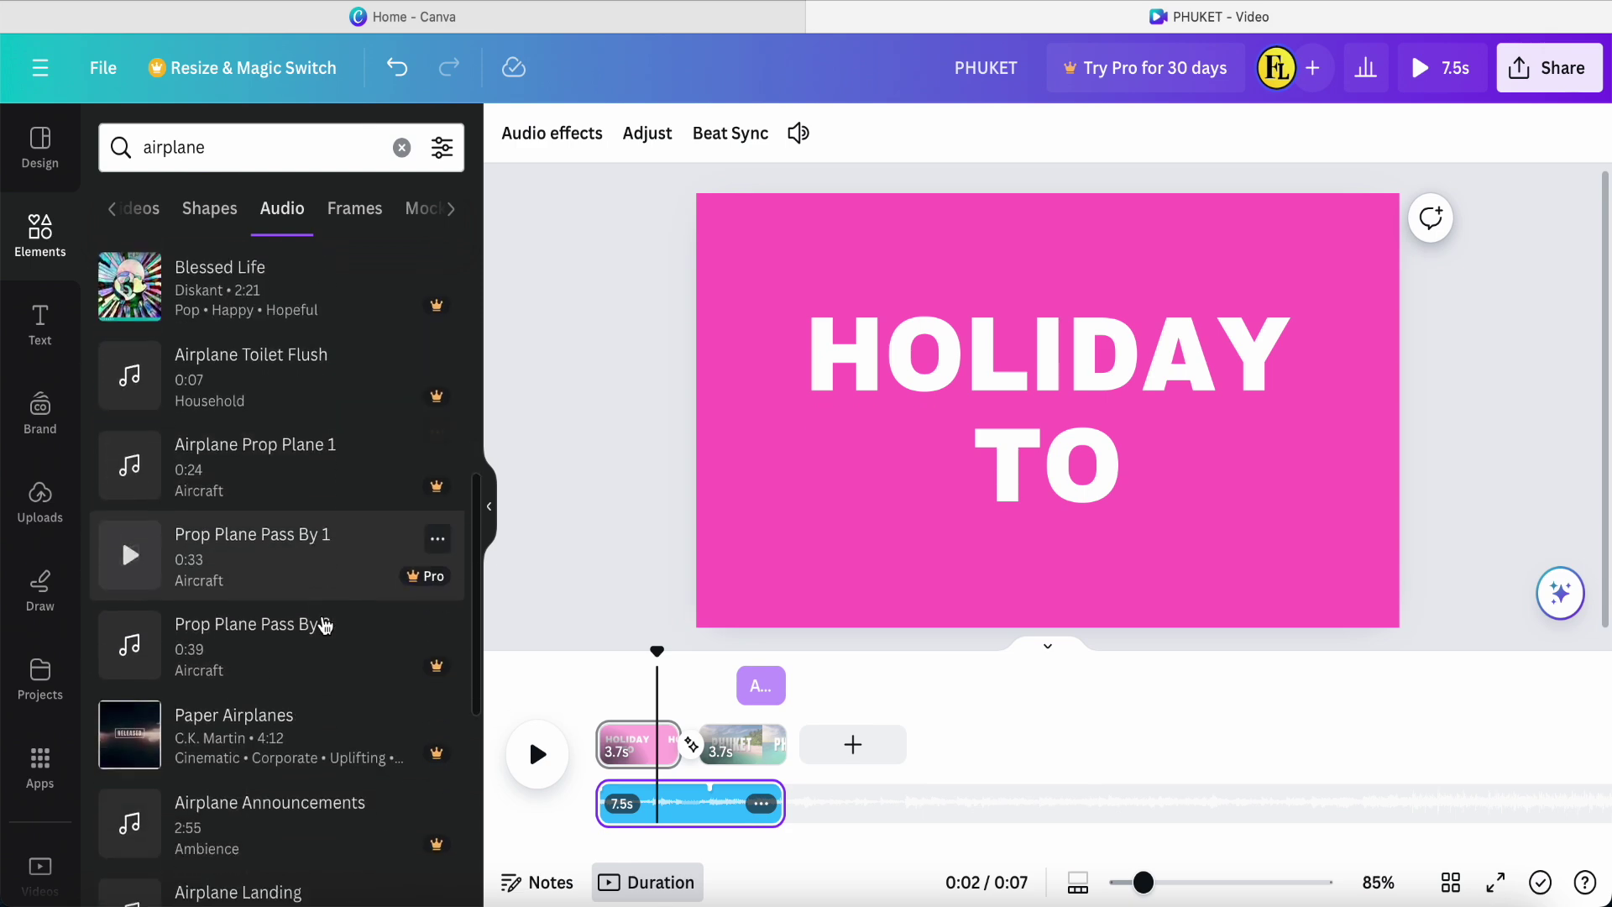
pyautogui.scroll(-10, 326, 626)
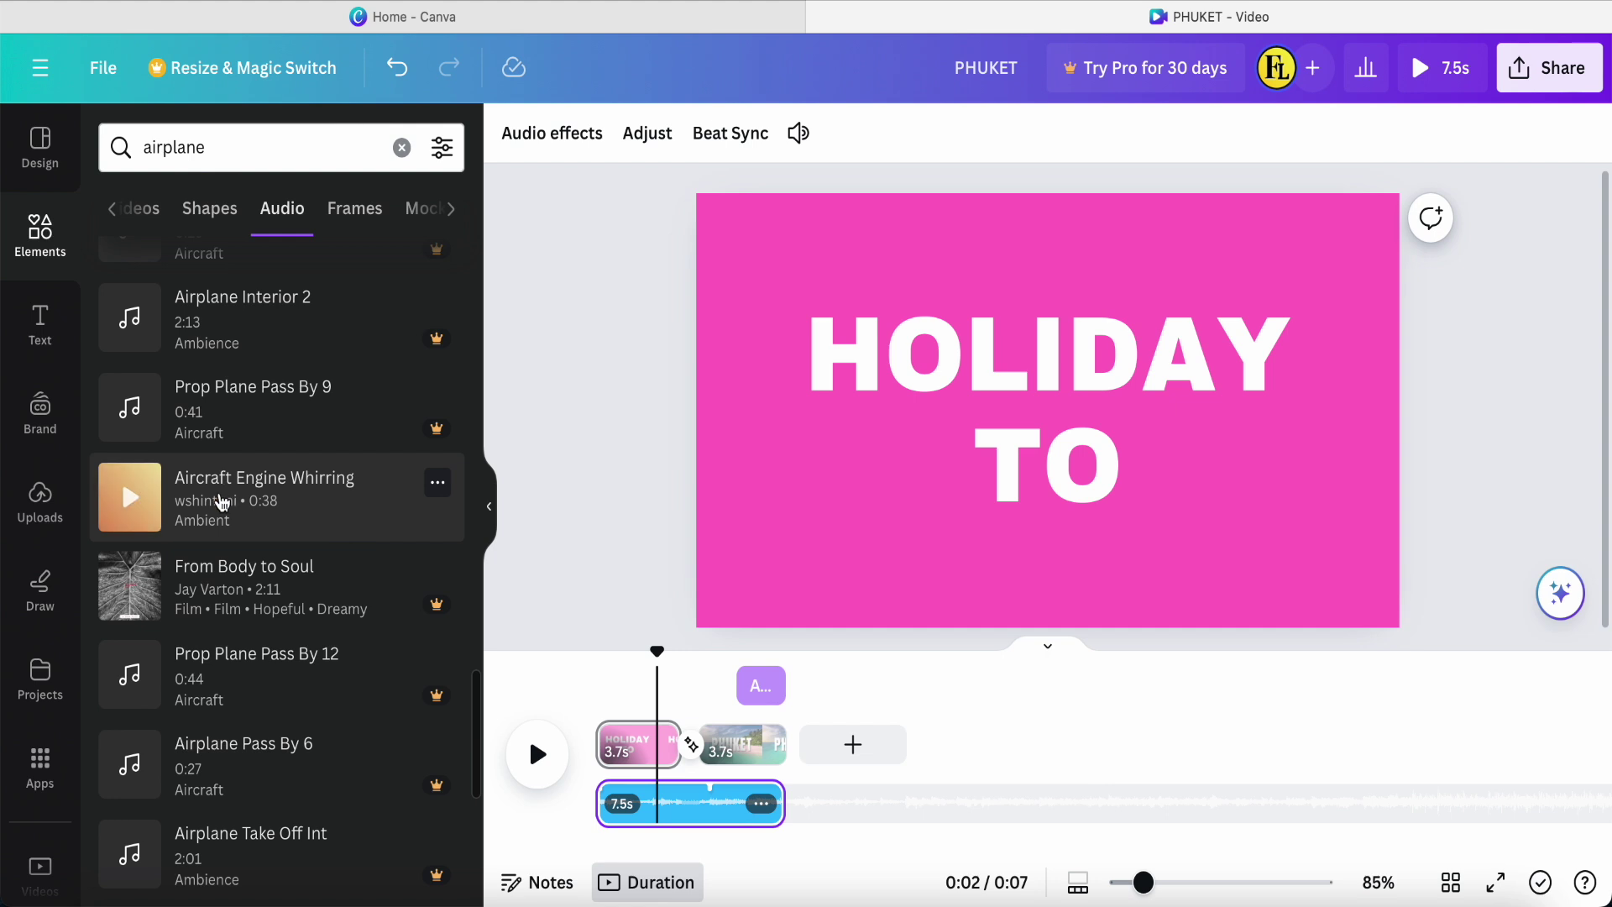
pyautogui.moveTo(222, 502); pyautogui.dragTo(744, 822)
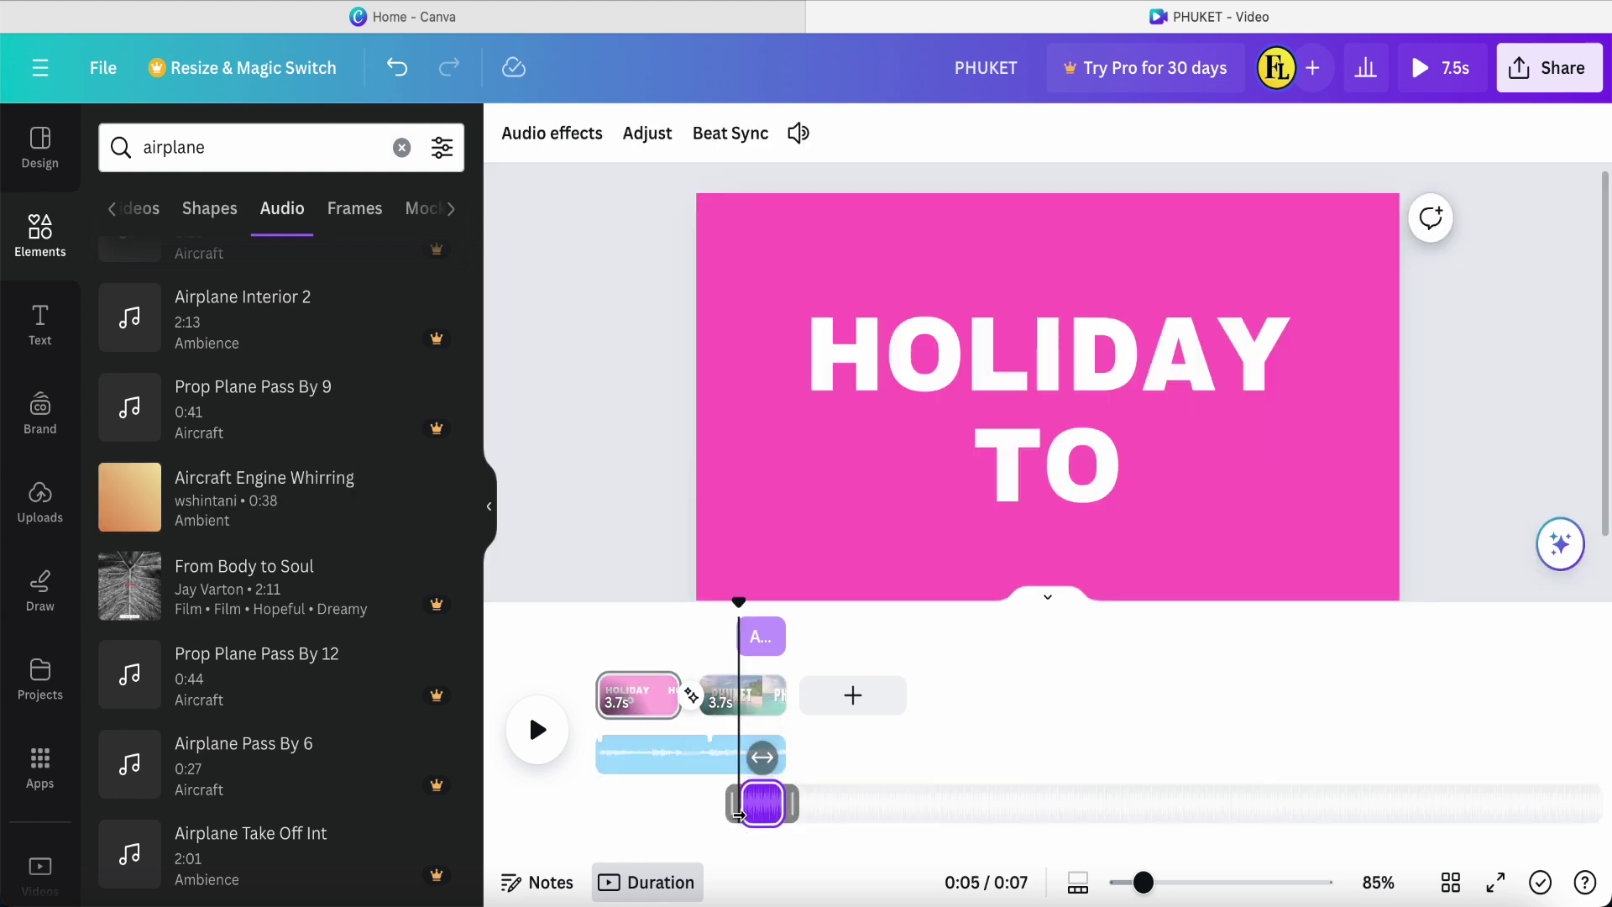
# Step: Move the Aircraft Engine Whirring clip under the transition between the pages and trim it to 2.4 seconds
pyautogui.moveTo(739, 606); pyautogui.dragTo(641, 603)
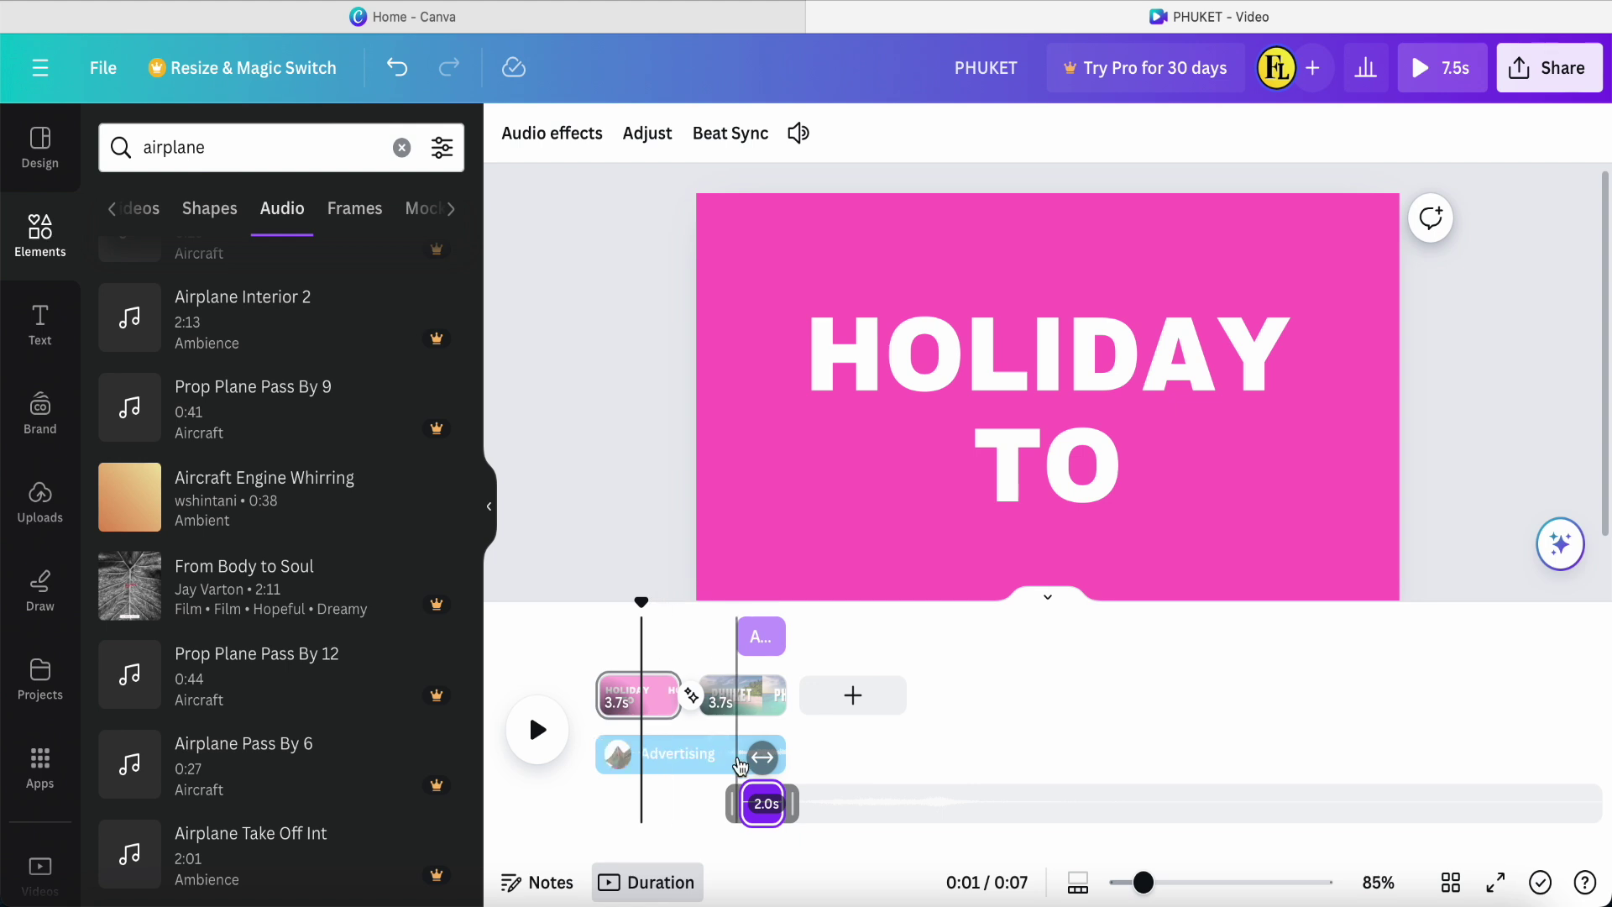
pyautogui.moveTo(744, 804); pyautogui.dragTo(677, 811)
pyautogui.moveTo(655, 601)
pyautogui.mouseDown()
pyautogui.moveTo(641, 598)
pyautogui.moveTo(672, 596)
pyautogui.moveTo(658, 598)
pyautogui.mouseUp()
pyautogui.moveTo(777, 797); pyautogui.dragTo(723, 809)
# Step: Adjust the Aircraft Engine Whirring clip so that it plays a later portion of the recording
pyautogui.click(702, 813)
pyautogui.doubleClick(702, 813)
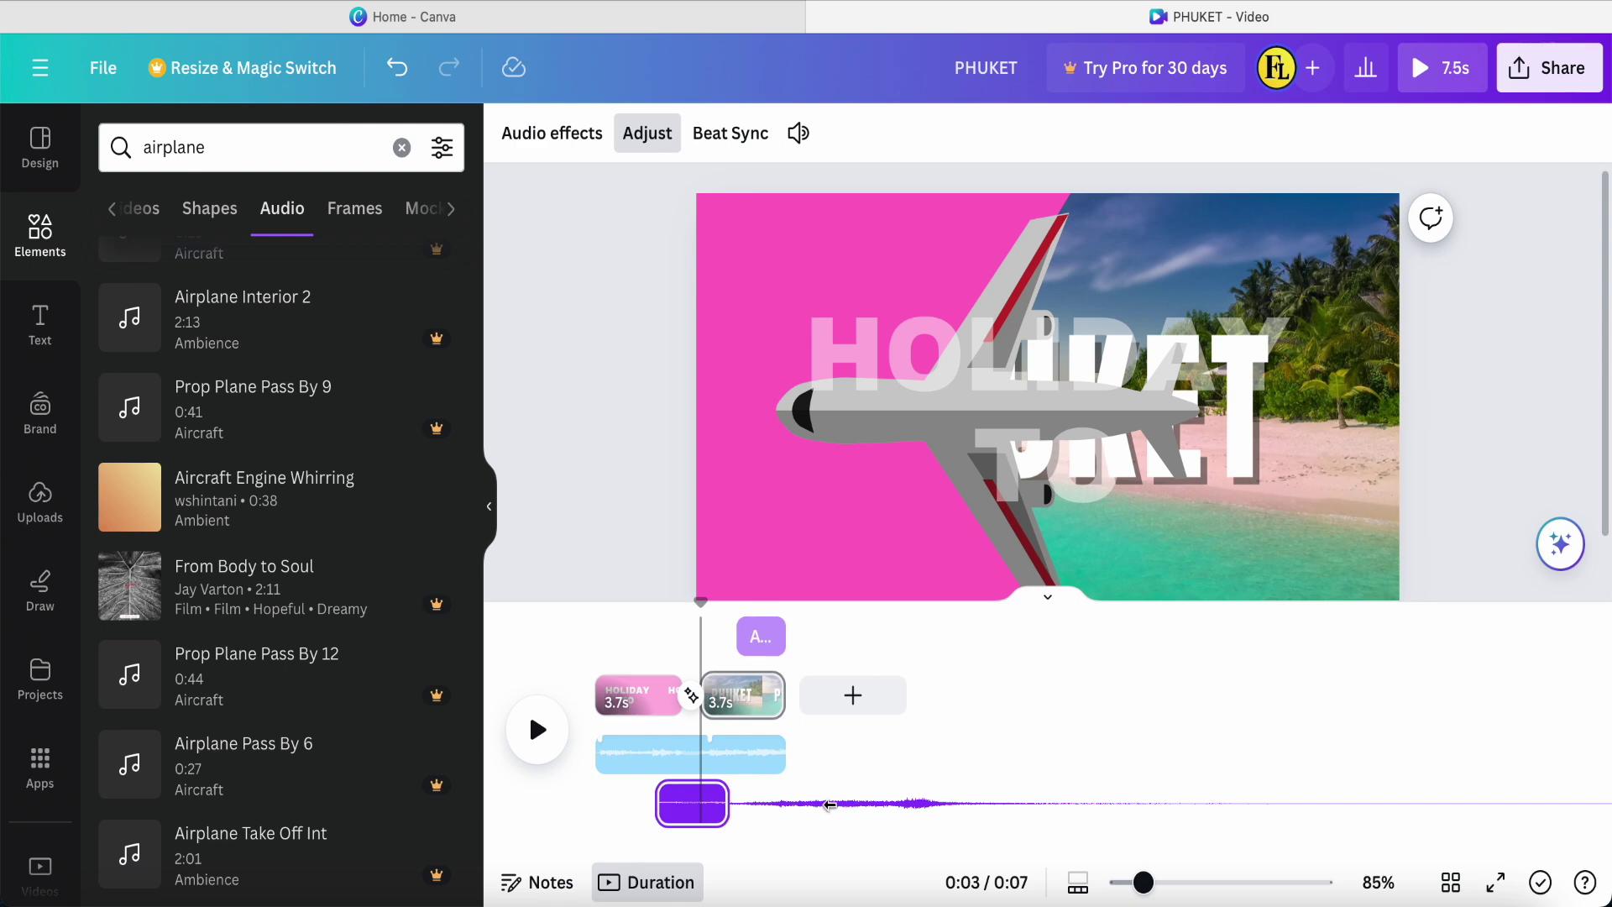
pyautogui.moveTo(841, 814); pyautogui.dragTo(747, 817)
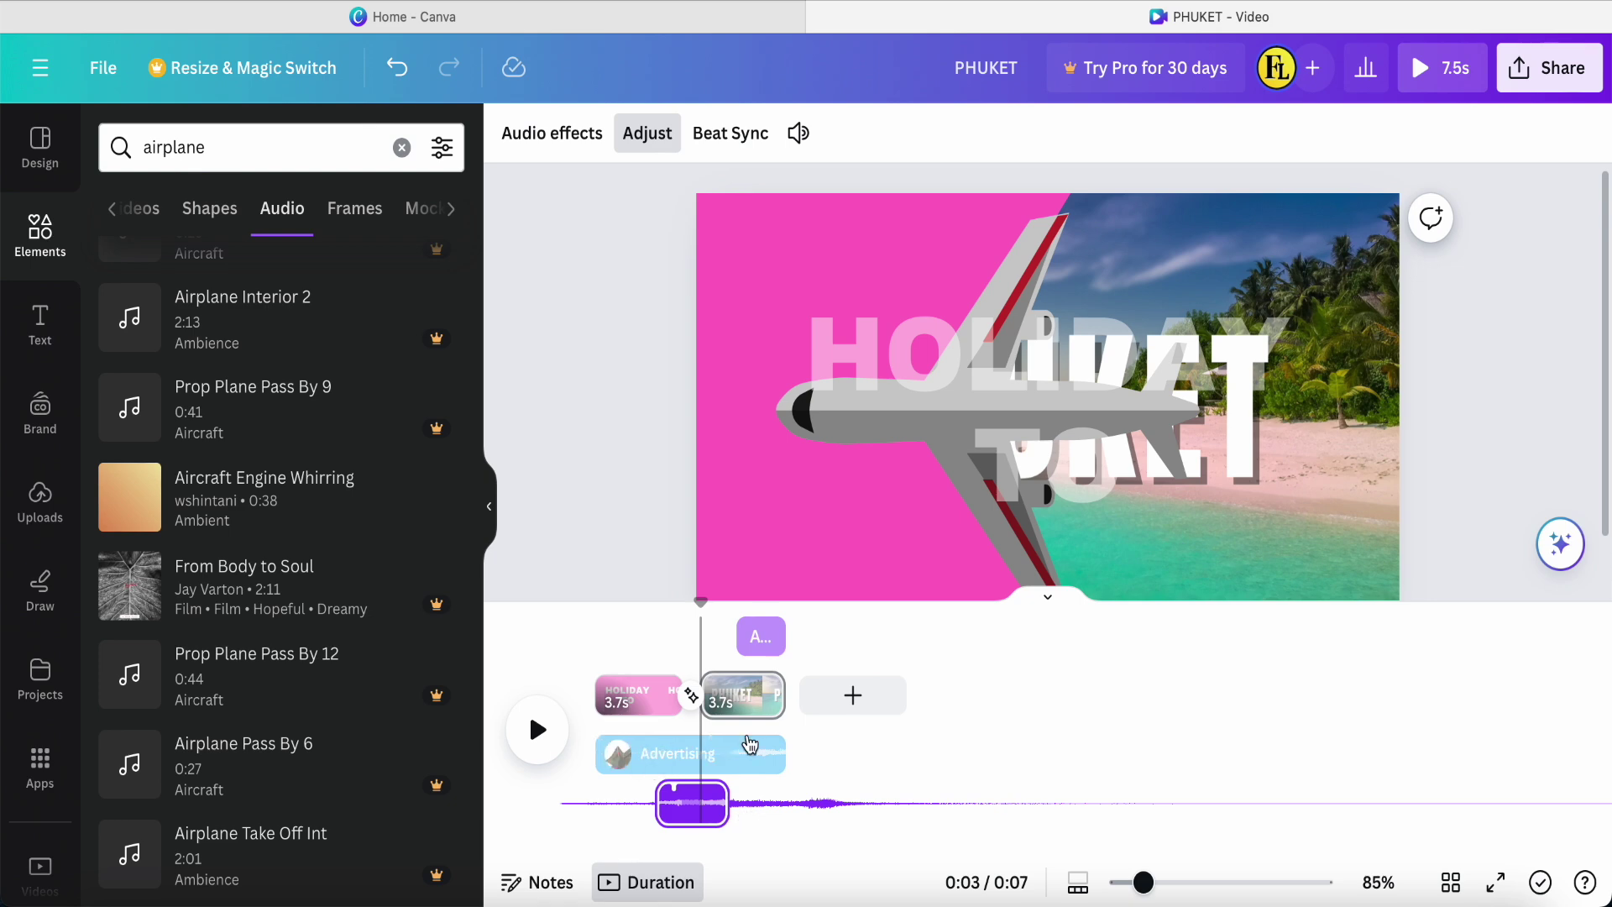
pyautogui.moveTo(709, 603); pyautogui.dragTo(596, 602)
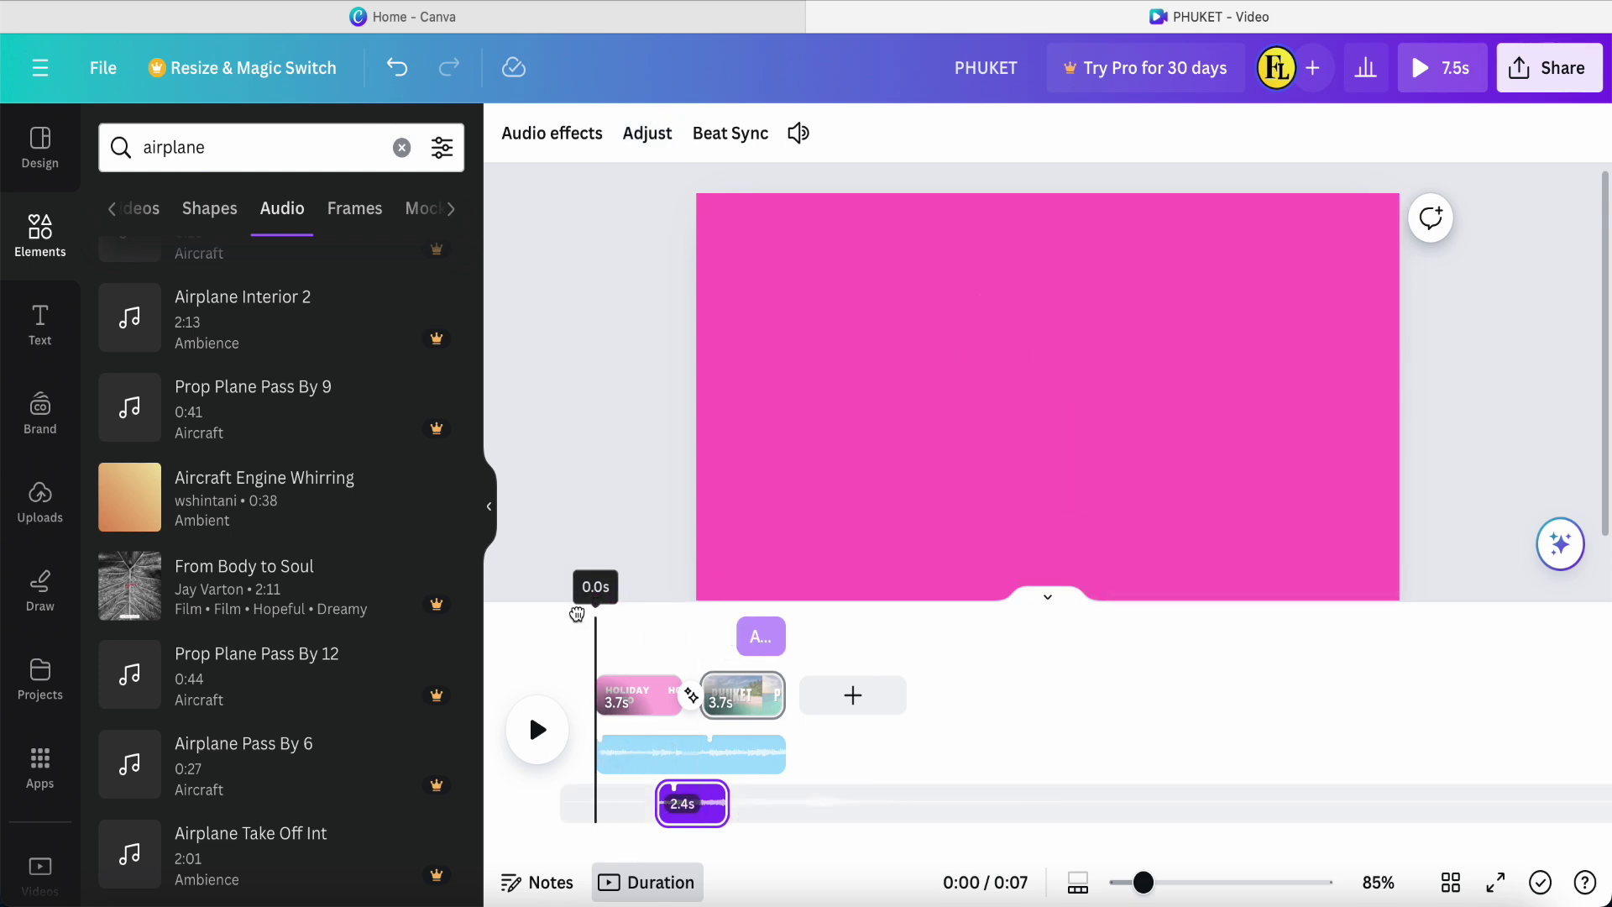
# Step: Set the Aircraft Engine Whirring clip's volume to 59
pyautogui.doubleClick(702, 804)
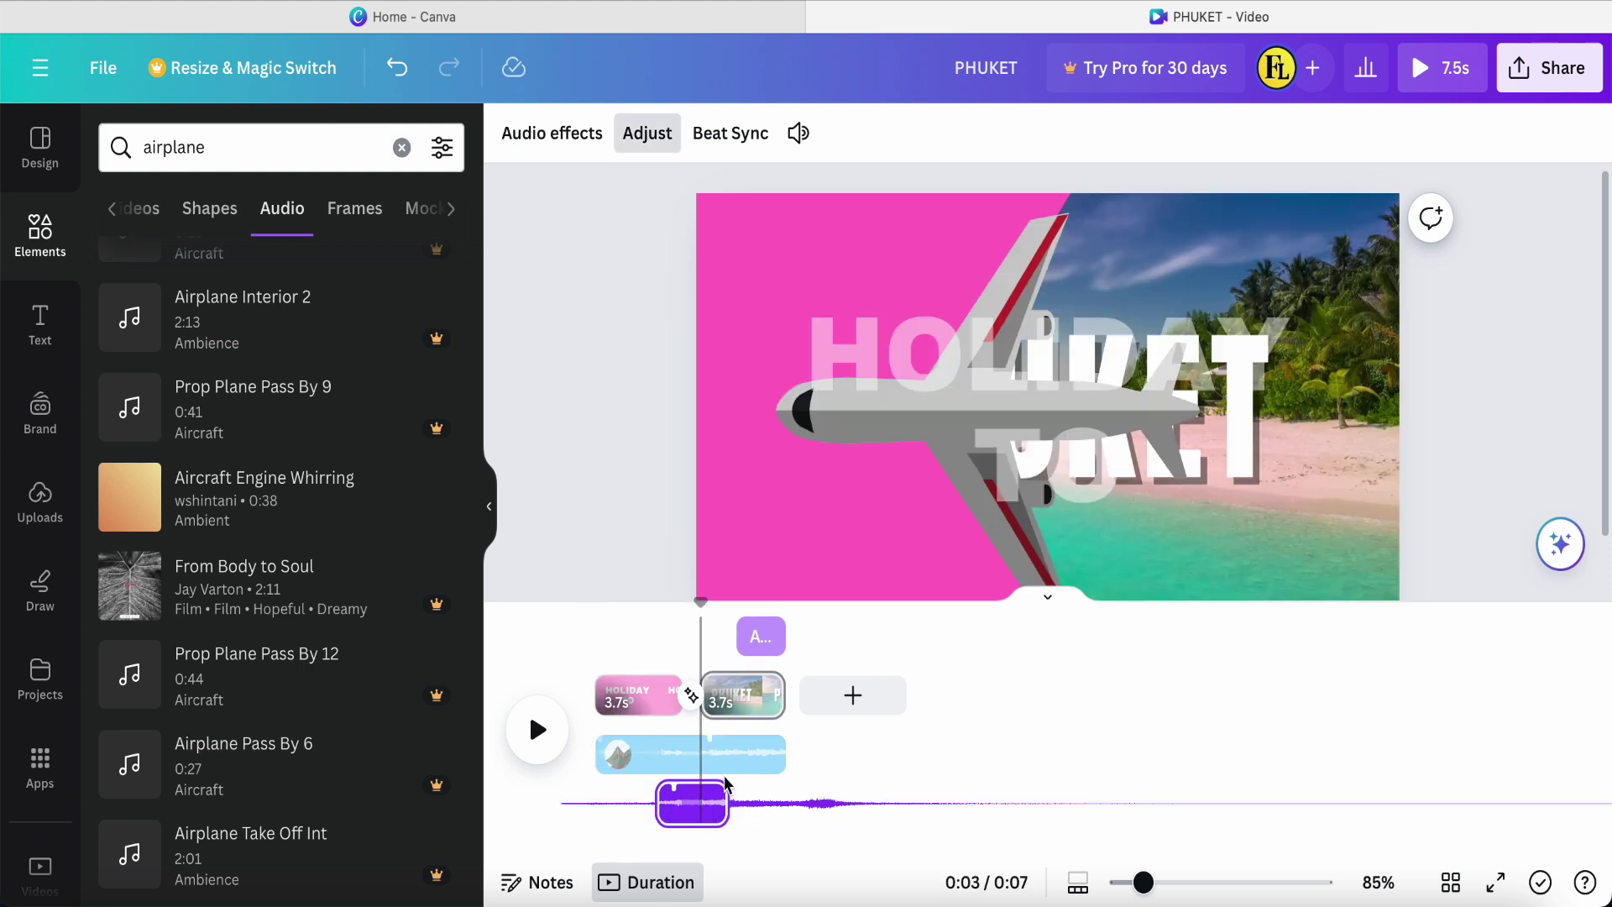
pyautogui.click(798, 132)
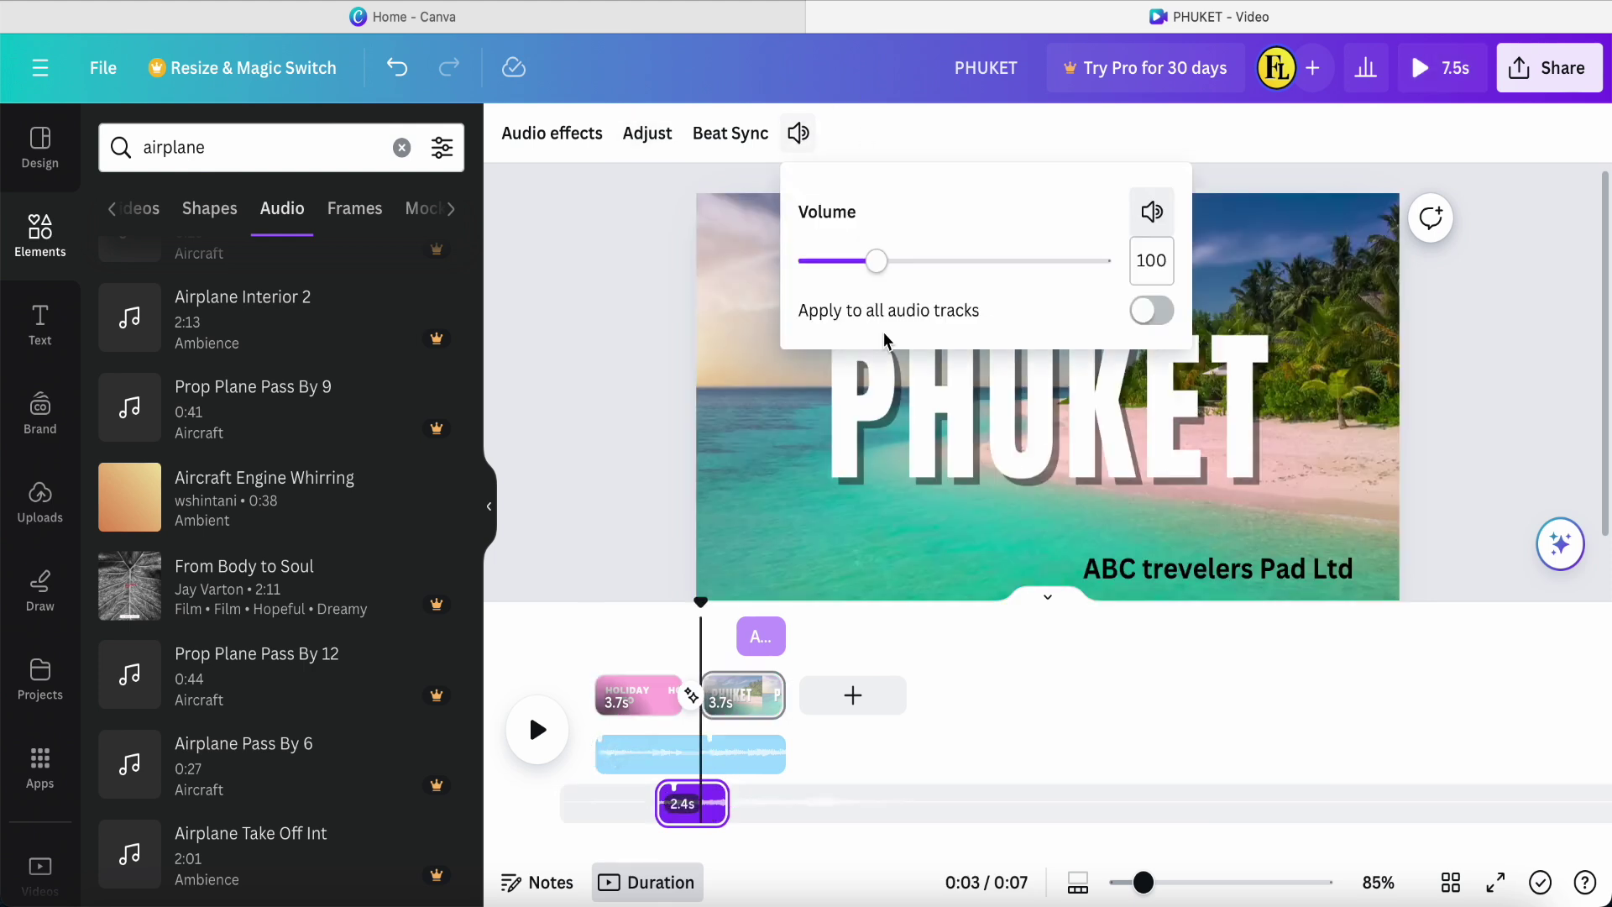
pyautogui.moveTo(875, 261); pyautogui.dragTo(850, 265)
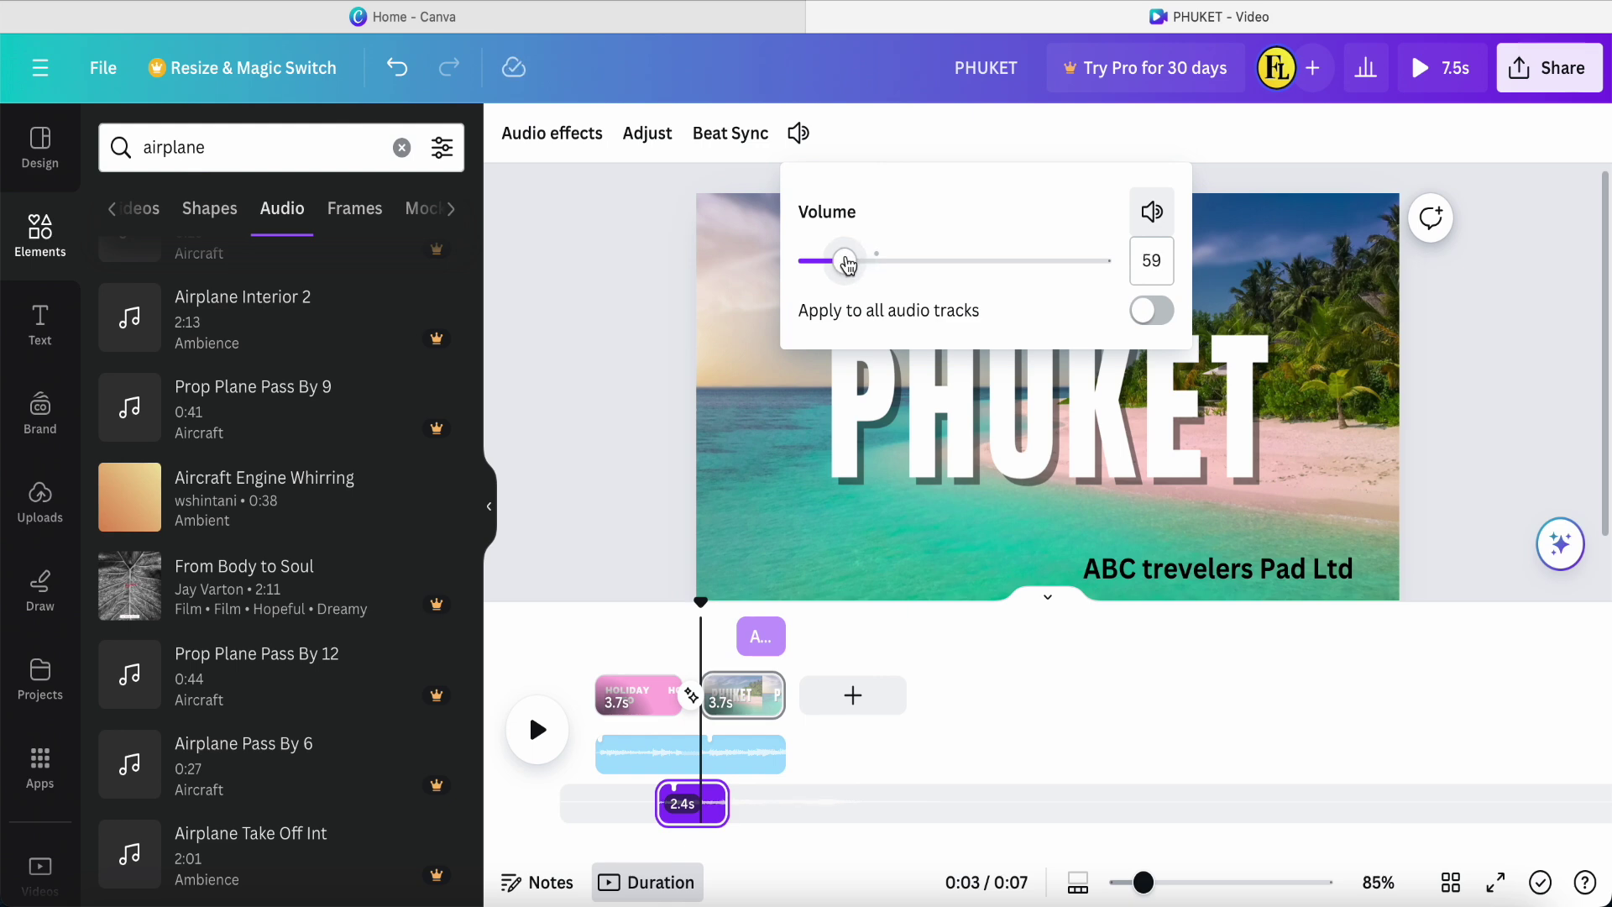
pyautogui.click(623, 513)
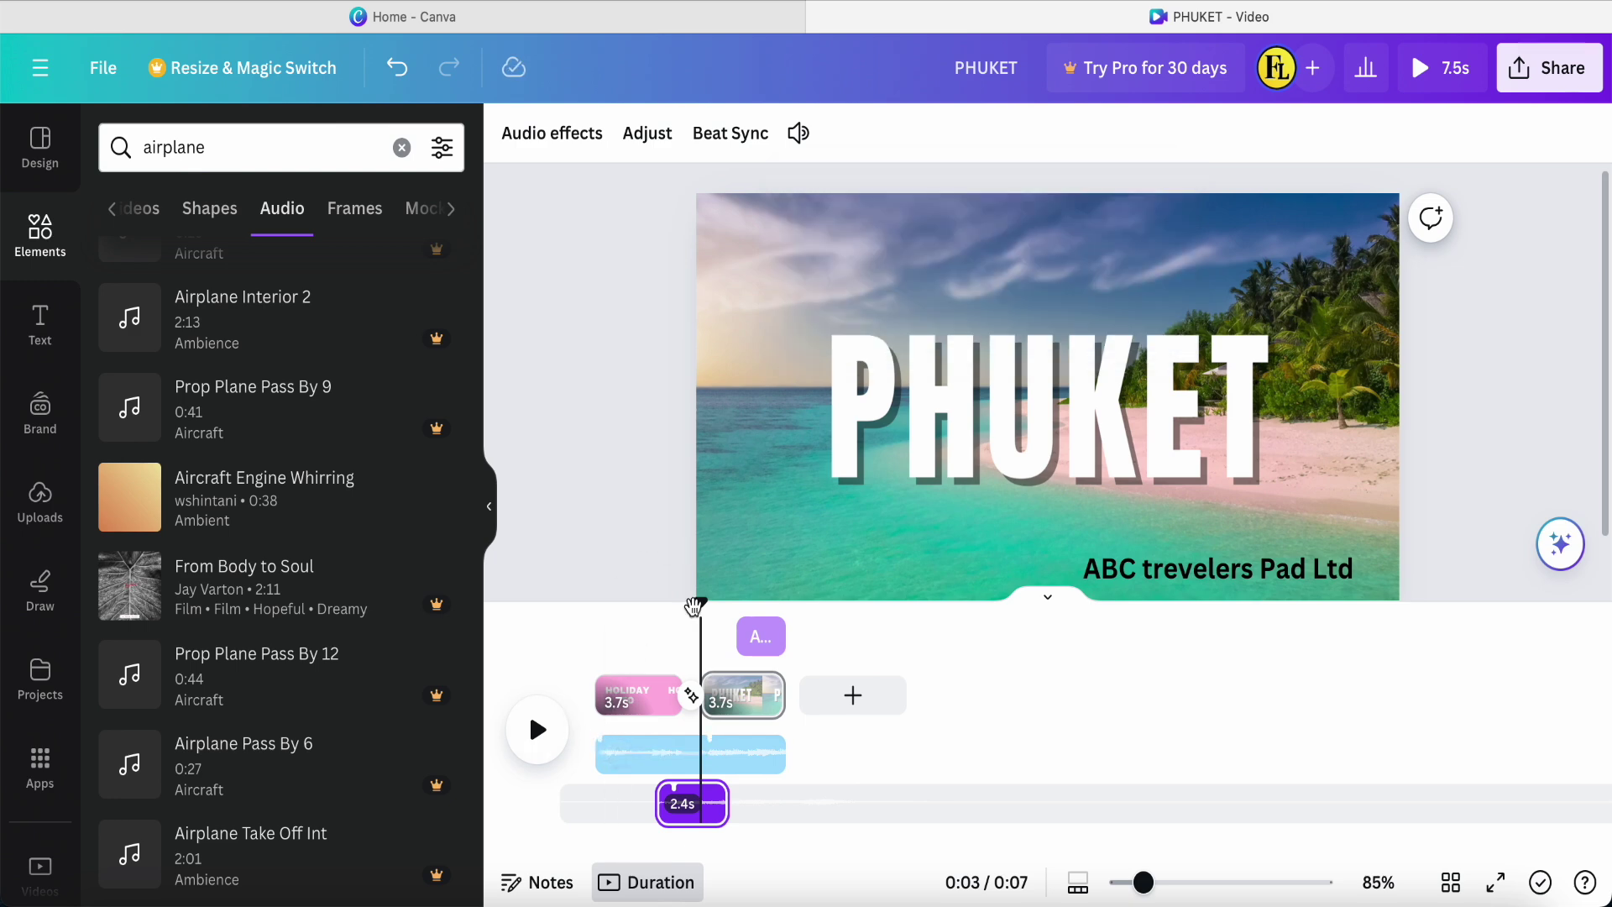
# Step: Hide the elements library, set the timeline zoom to 100% and play back the video from the start
pyautogui.moveTo(700, 620); pyautogui.dragTo(595, 620)
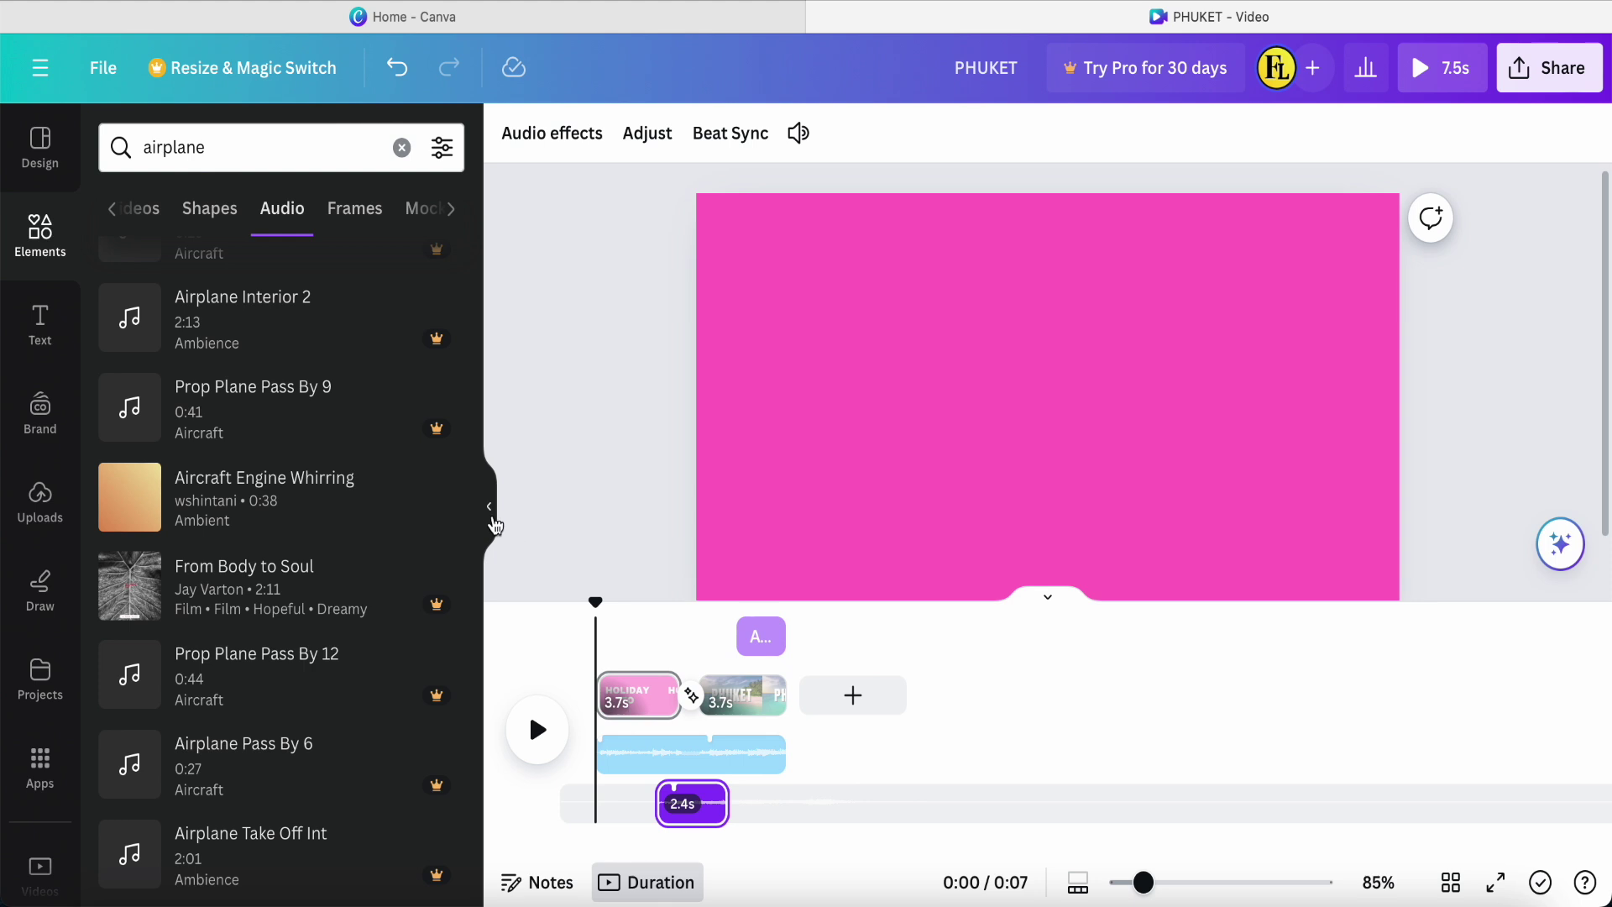
pyautogui.click(491, 512)
pyautogui.moveTo(1145, 882); pyautogui.dragTo(1151, 882)
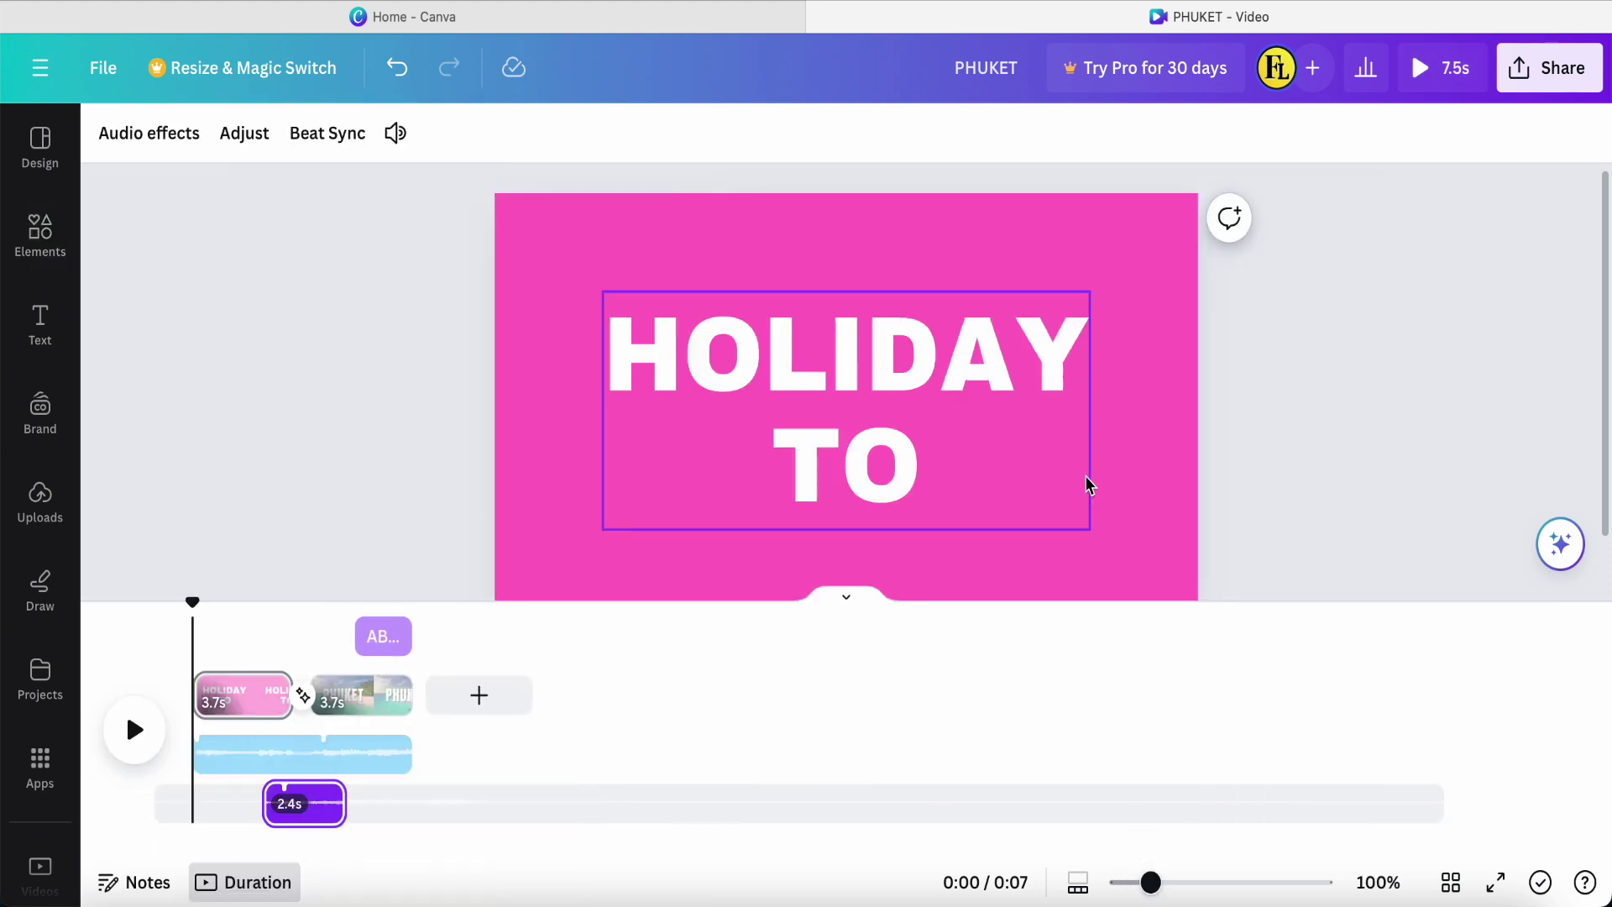
pyautogui.scroll(-1, 1087, 483)
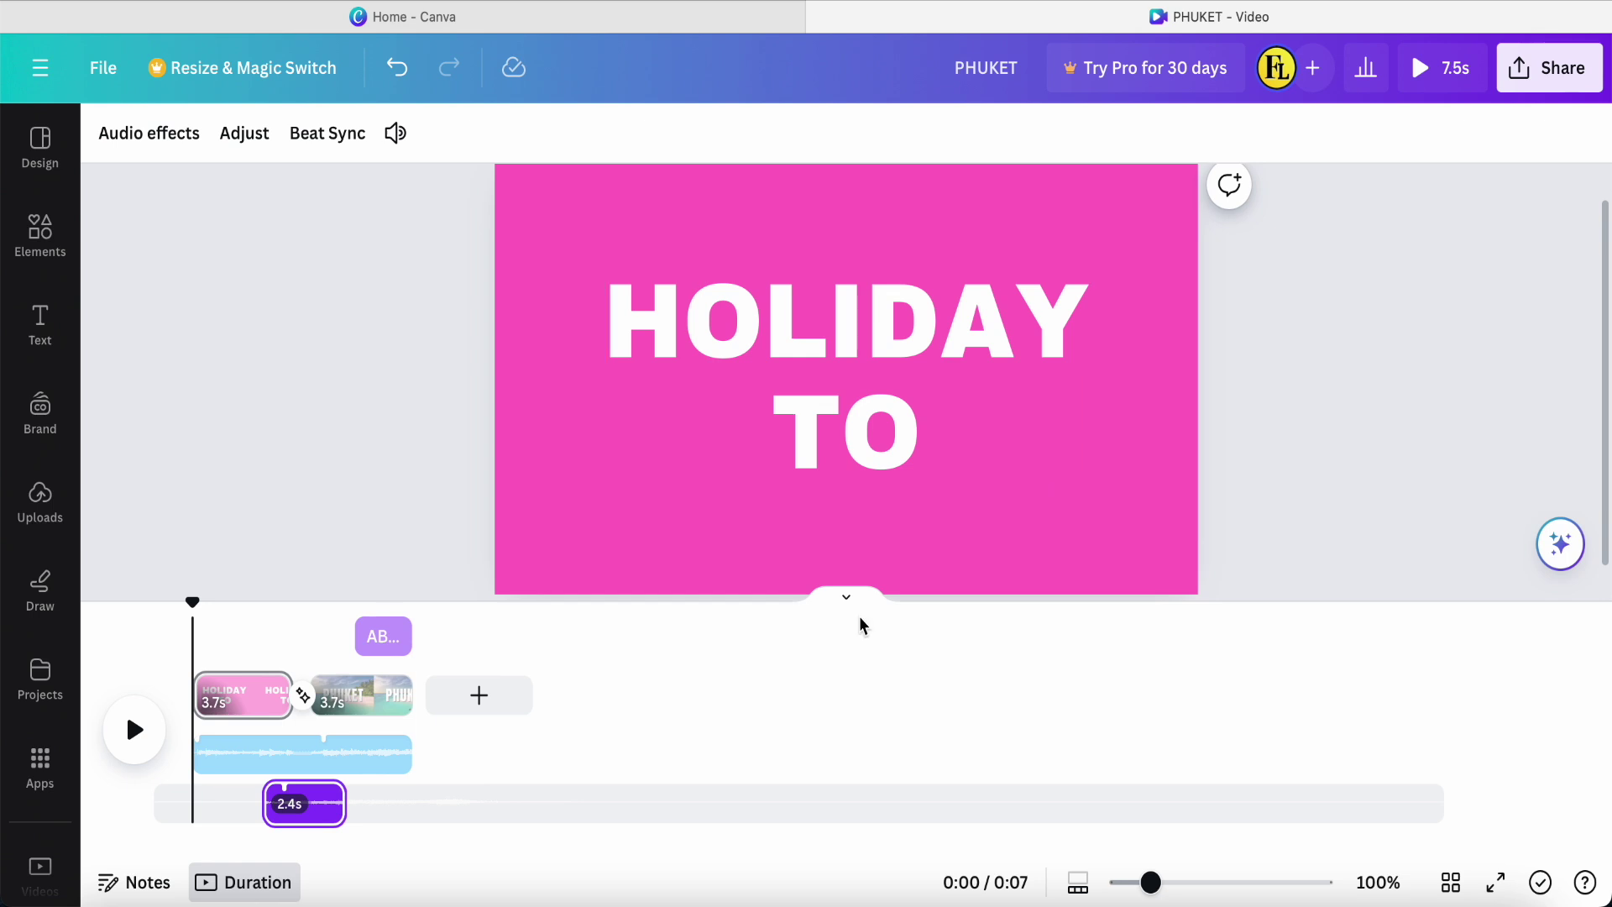
pyautogui.click(133, 730)
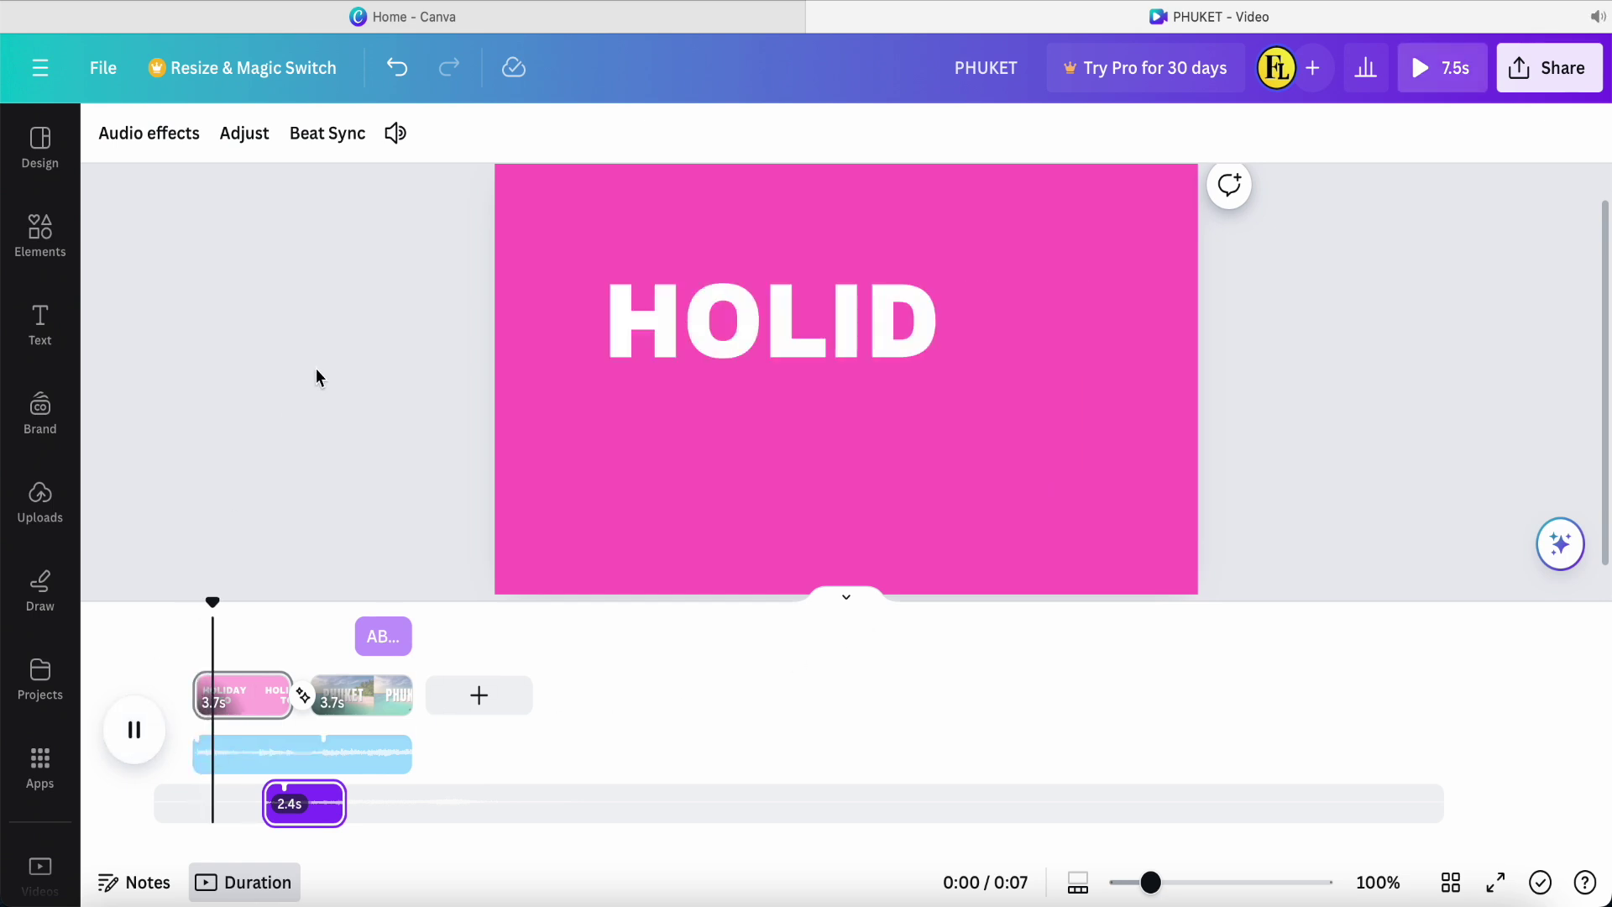